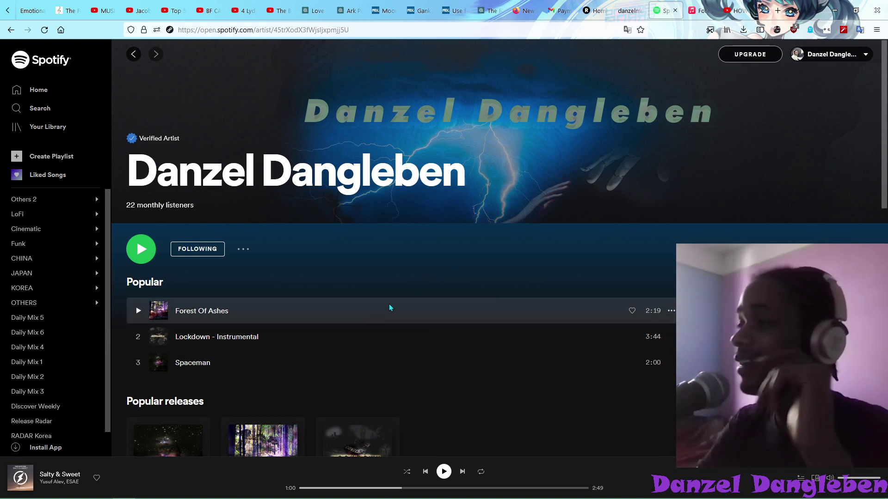
- View the Forest of Ashes single's page on Apple Music and return to the artist's Spotify page
{"action": "left_click", "coordinate": [692, 9]}
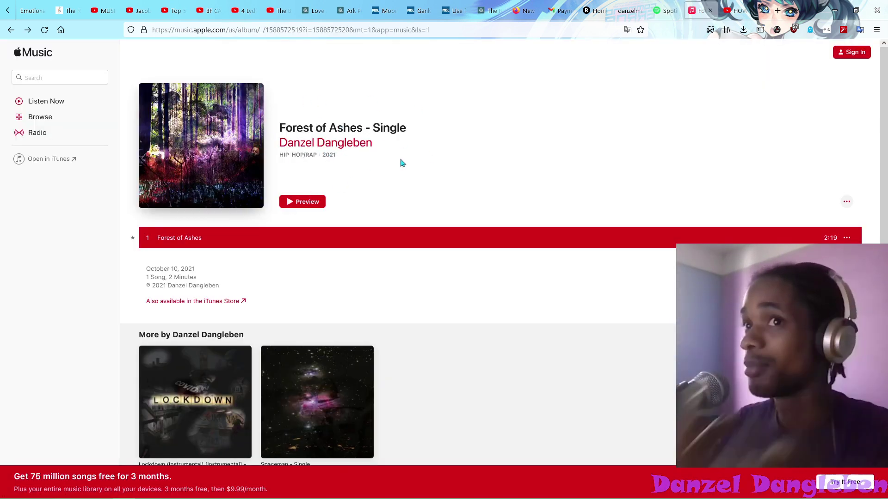
{"action": "left_click", "coordinate": [666, 10]}
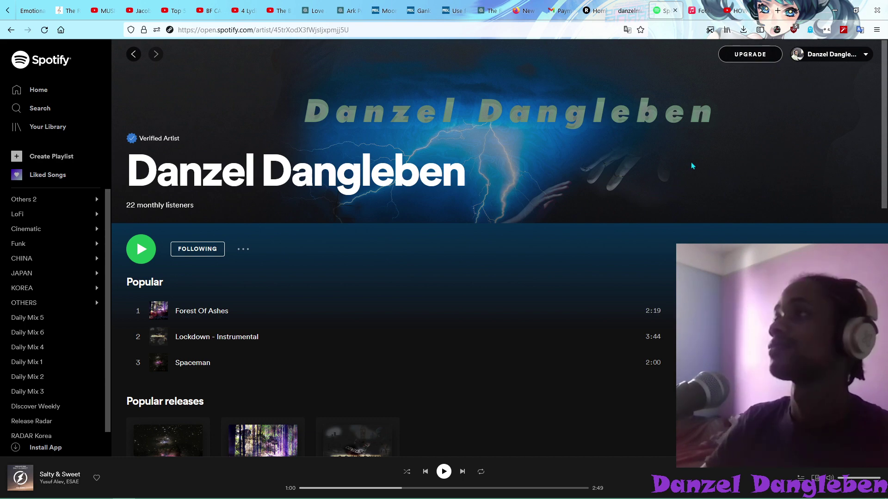
- Minimize the browser and launch FL Studio from the desktop
{"action": "left_click", "coordinate": [834, 11]}
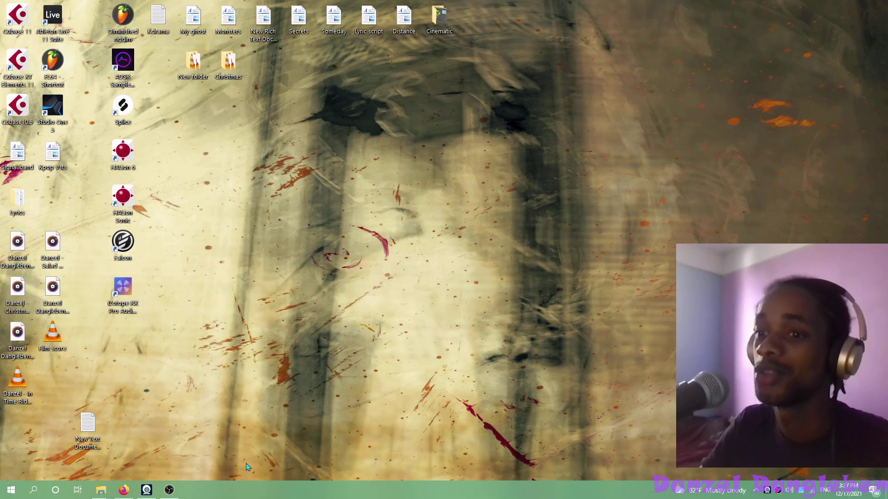
{"action": "mouse_move", "coordinate": [172, 489]}
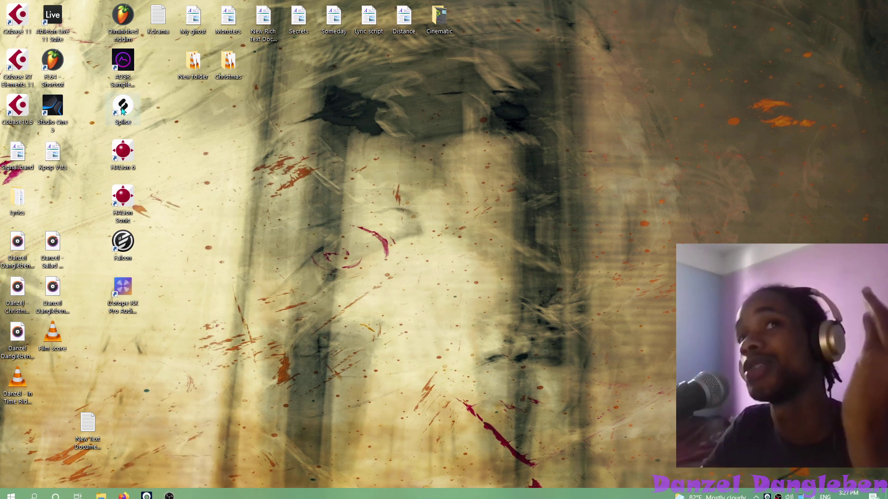
{"action": "double_click", "coordinate": [52, 63]}
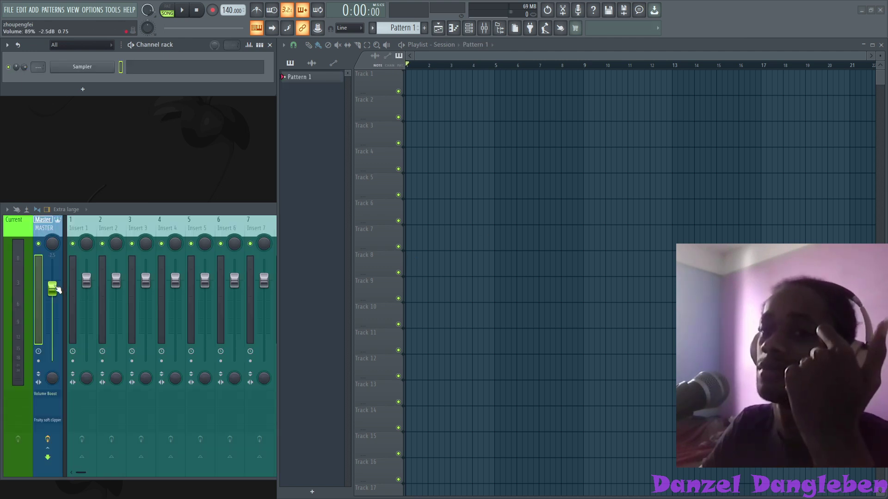
- Reset the master track's volume fader to its default and close the Neutron 3 Sculptor plugin window
{"action": "right_click", "coordinate": [54, 286]}
{"action": "left_click", "coordinate": [65, 290]}
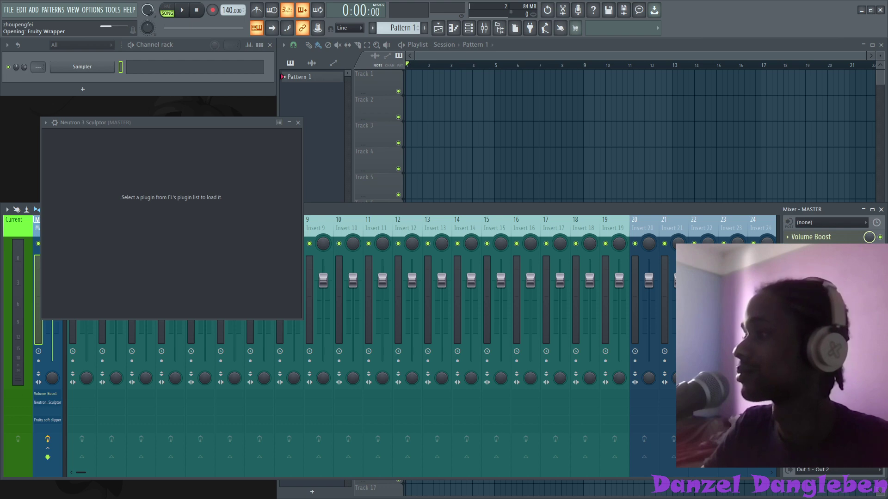
{"action": "left_click", "coordinate": [567, 210]}
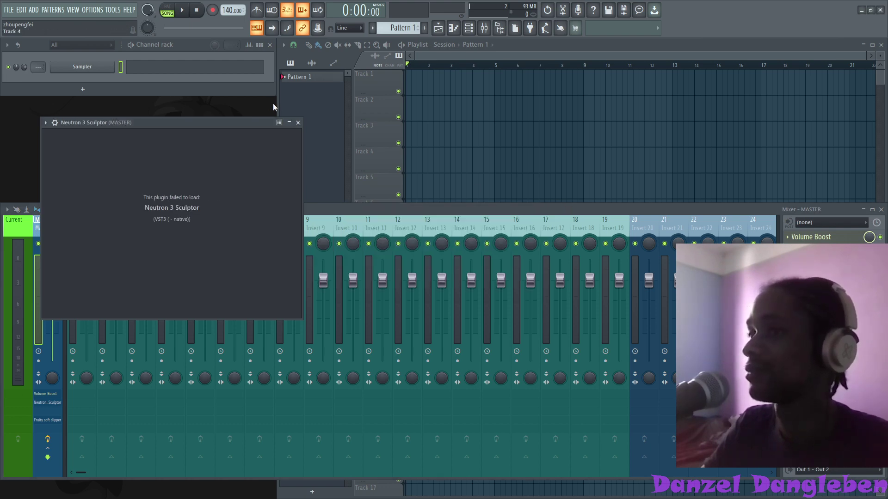
{"action": "left_click", "coordinate": [298, 123]}
- Replace the master track's slot 2 effect with FabFilter Pro-Q 3 and add a bell boost near 7.1 kHz
{"action": "double_click", "coordinate": [248, 209]}
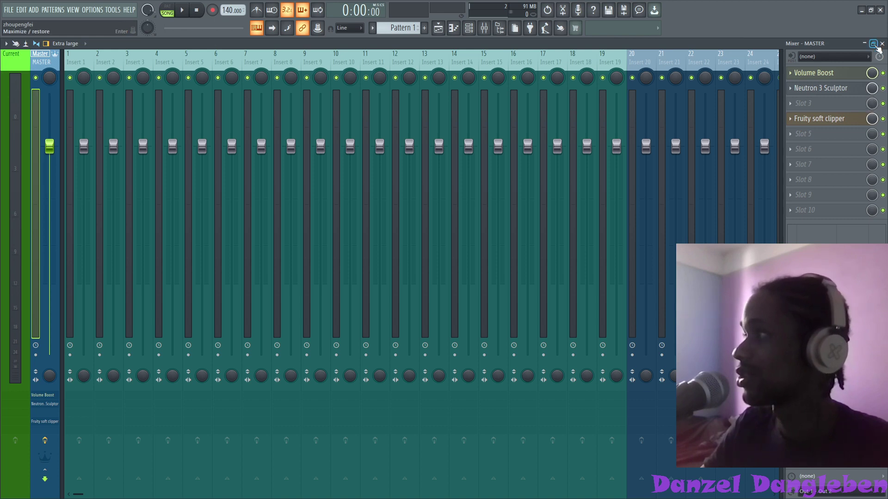
{"action": "left_click", "coordinate": [876, 45]}
{"action": "left_click", "coordinate": [787, 250]}
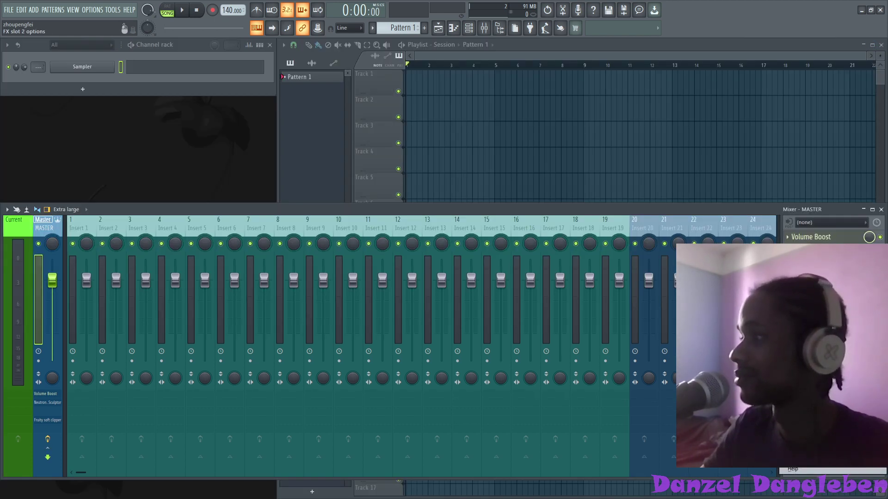
{"action": "mouse_move", "coordinate": [800, 255]}
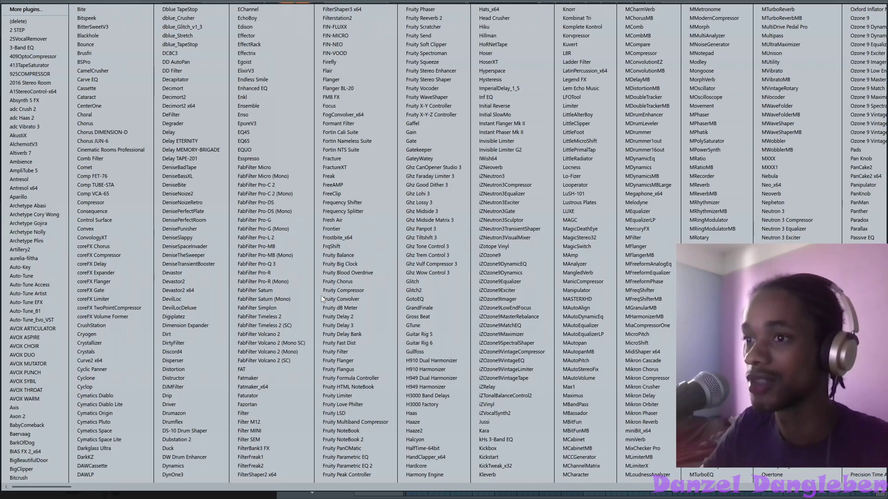
{"action": "left_click", "coordinate": [274, 265]}
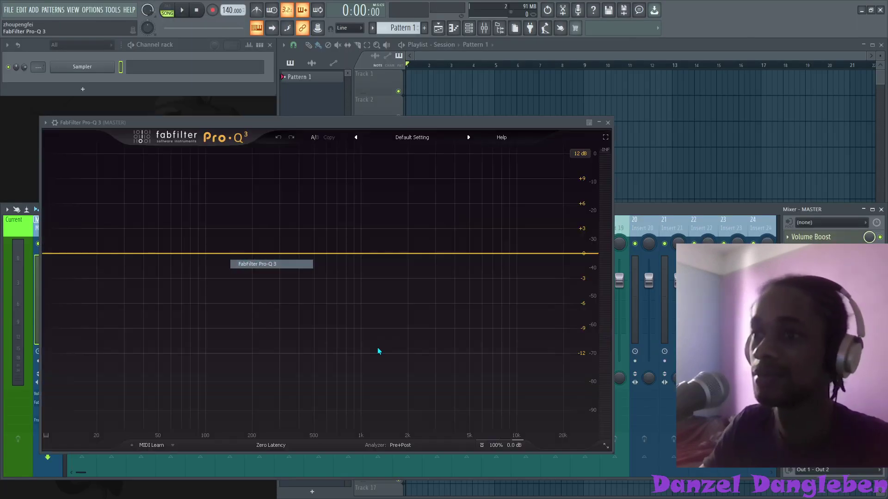
{"action": "left_click_drag", "start_coordinate": [507, 253], "coordinate": [494, 241]}
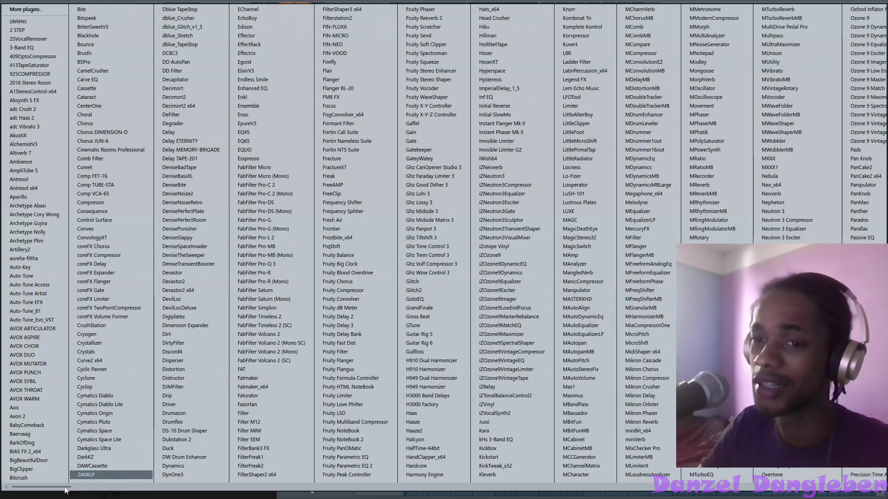
- Browse the mixer's full list of installed effect plugins through to its end
{"action": "left_click_drag", "start_coordinate": [71, 487], "coordinate": [306, 486]}
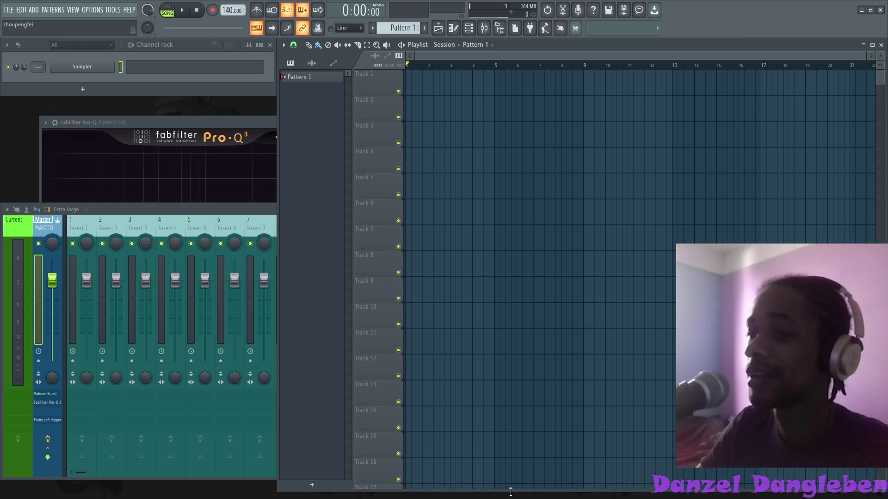
{"action": "left_click", "coordinate": [191, 212]}
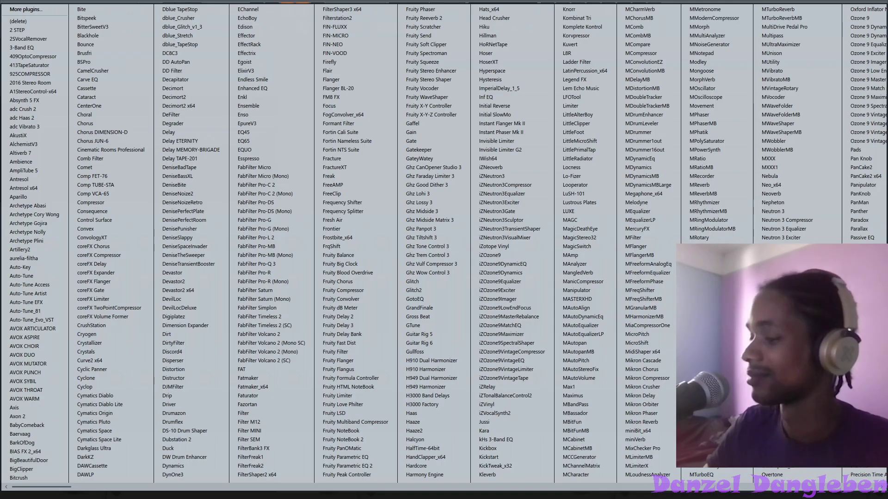
{"action": "scroll", "coordinate": [444, 245], "scroll_direction": "right", "scroll_amount": 3}
{"action": "left_click_drag", "start_coordinate": [104, 487], "coordinate": [843, 486]}
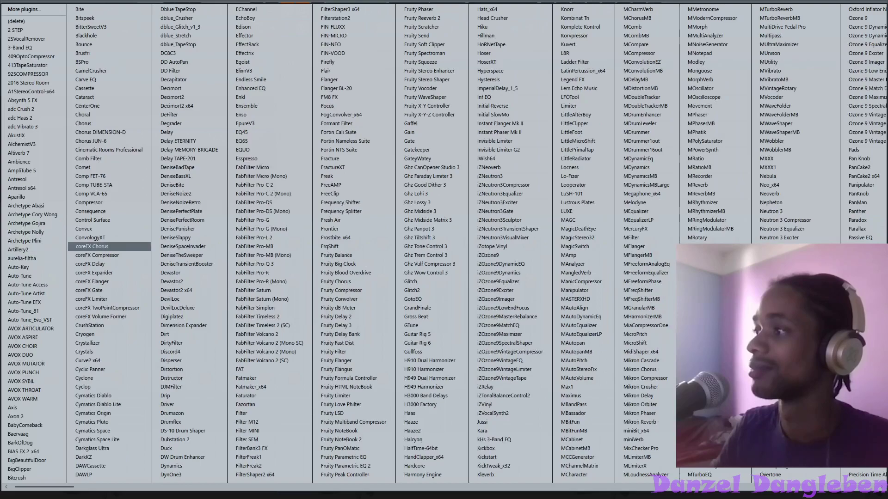
{"action": "key", "text": "Escape"}
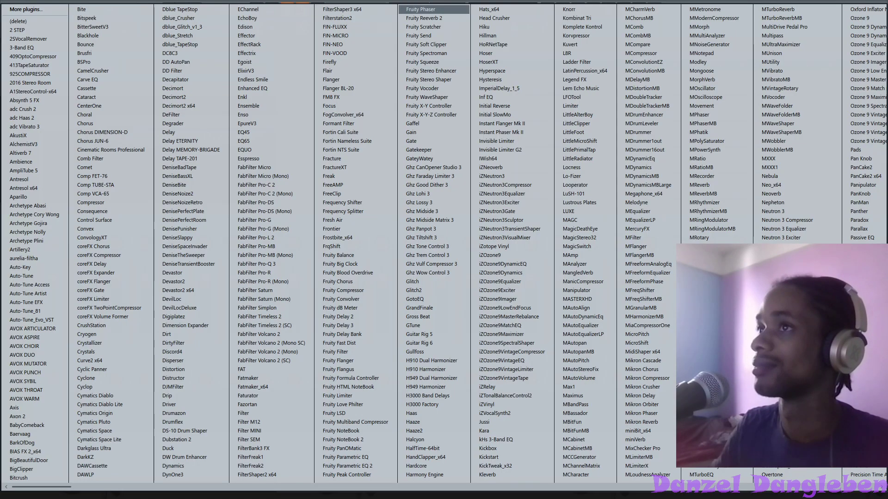
{"action": "key", "text": "Right"}
{"action": "key", "text": "Right"}
{"action": "key", "text": "Right"}
{"action": "key", "text": "Right"}
{"action": "key", "text": "Right"}
{"action": "key", "text": "Right"}
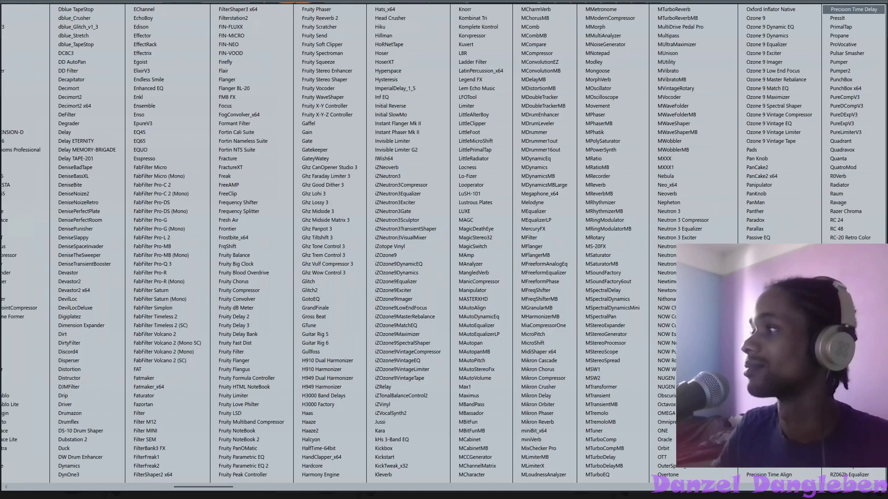
{"action": "key", "text": "Right"}
{"action": "key", "text": "Right"}
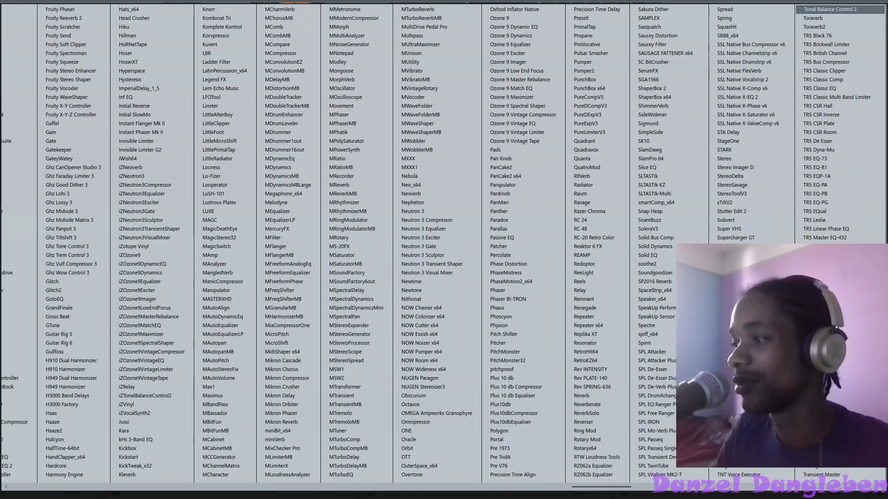
{"action": "key", "text": "Right"}
{"action": "key", "text": "Right"}
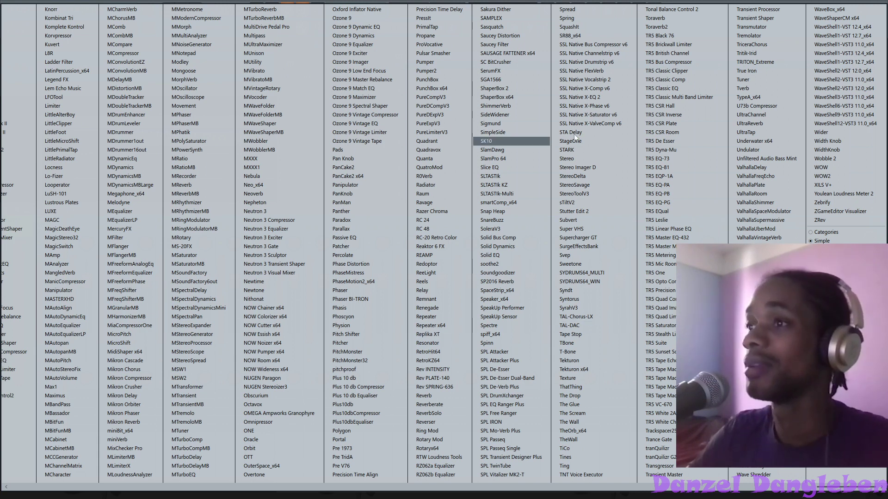
{"action": "key", "text": "Escape"}
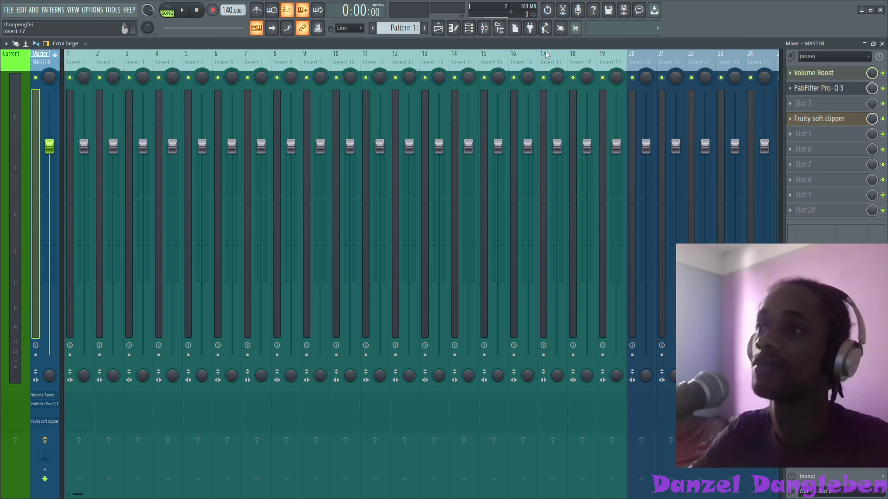
- Change the Pro-Q 3 band to a High Shelf and move it to about 3850 Hz with about +6.22 dB gain
{"action": "left_click", "coordinate": [873, 43]}
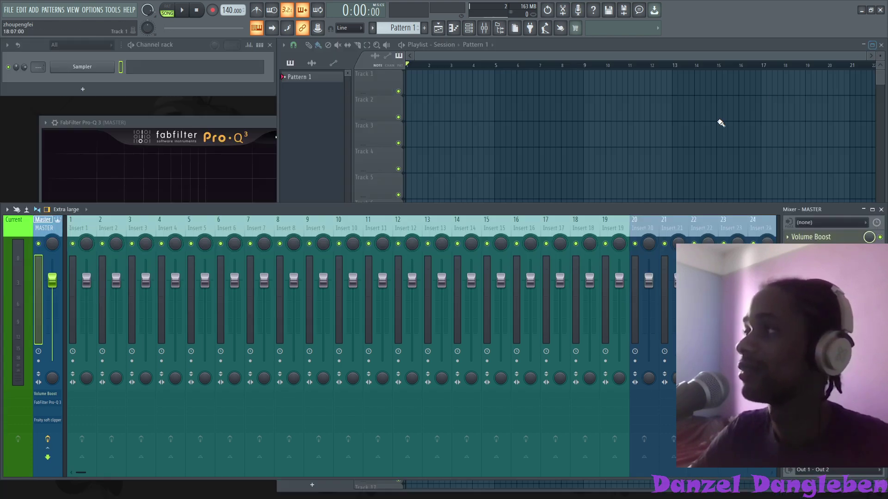
{"action": "left_click", "coordinate": [259, 137]}
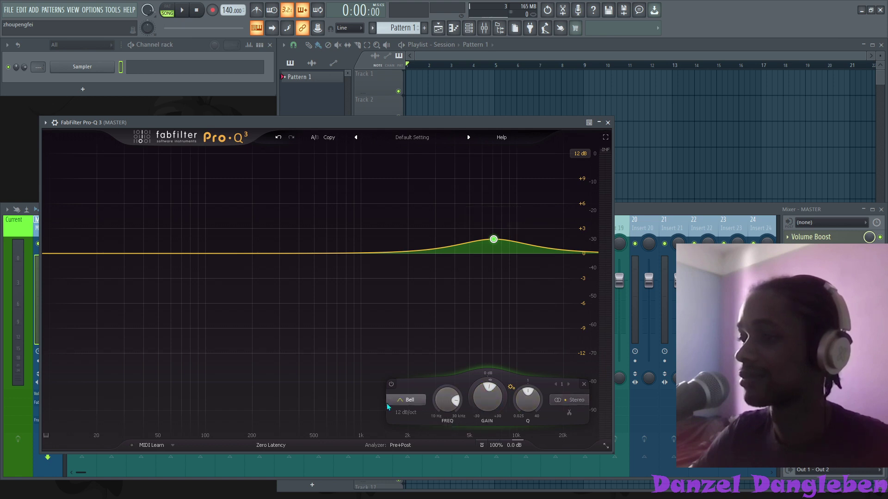
{"action": "left_click", "coordinate": [405, 401]}
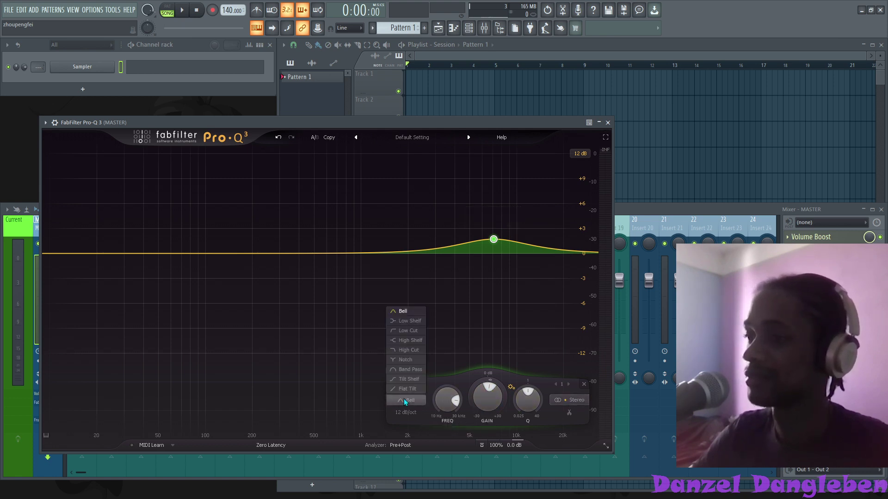
{"action": "left_click", "coordinate": [410, 340]}
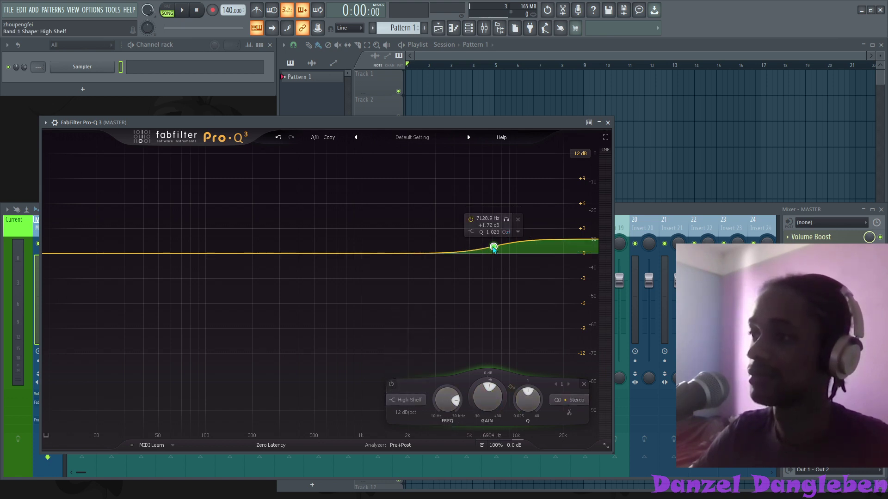
{"action": "left_click_drag", "start_coordinate": [494, 247], "coordinate": [452, 227]}
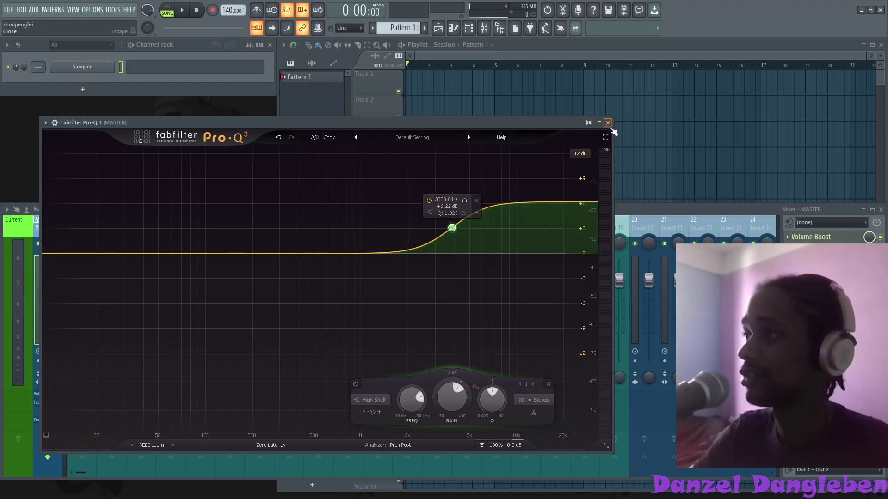
{"action": "left_click", "coordinate": [608, 124]}
- Look through the list of instruments available to replace the Sampler channel
{"action": "right_click", "coordinate": [85, 68]}
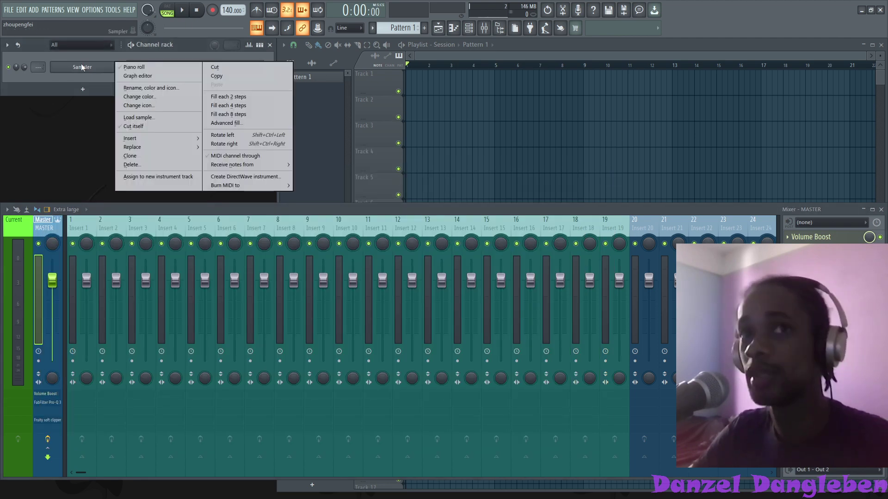
{"action": "mouse_move", "coordinate": [162, 147]}
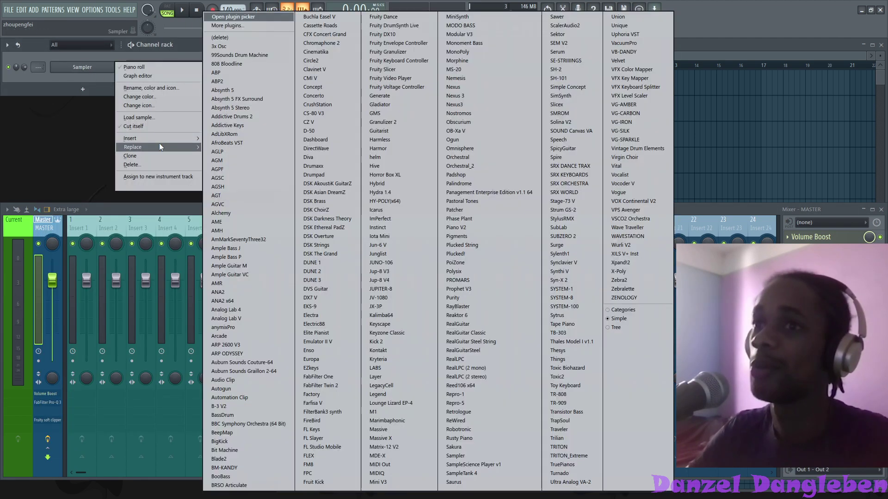
{"action": "left_click", "coordinate": [92, 69]}
- Show the file browser and open the MB Predator Extension folder within Samples
{"action": "key", "text": "alt+F8"}
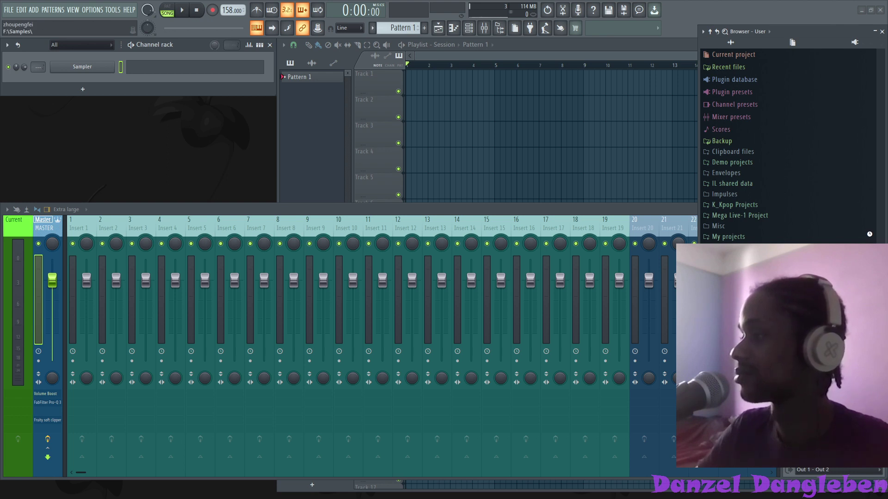
{"action": "left_click", "coordinate": [869, 289]}
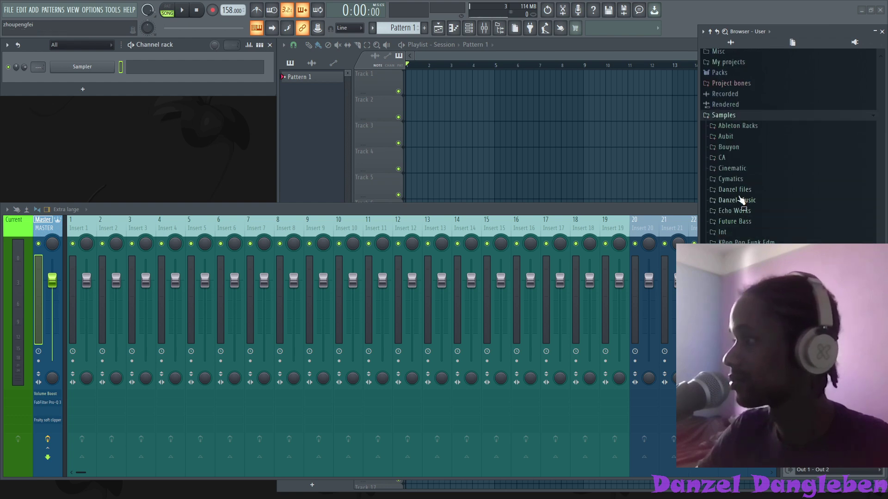
{"action": "left_click", "coordinate": [737, 200]}
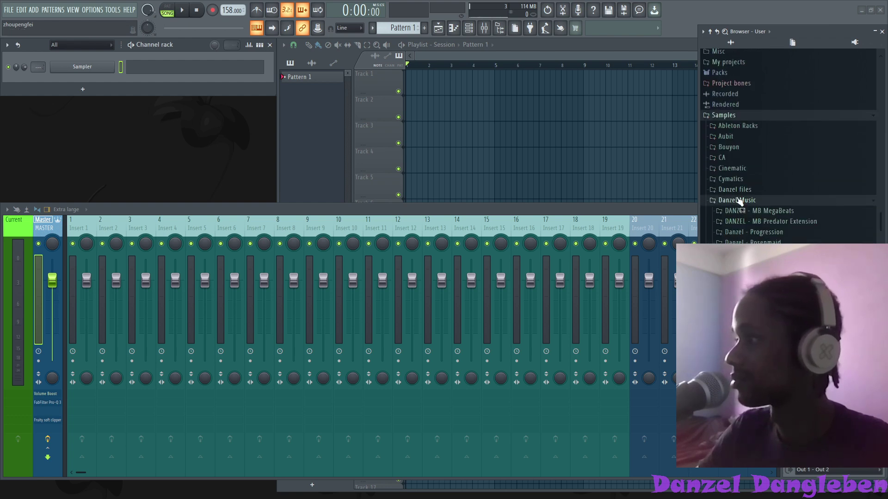
{"action": "left_click", "coordinate": [772, 223]}
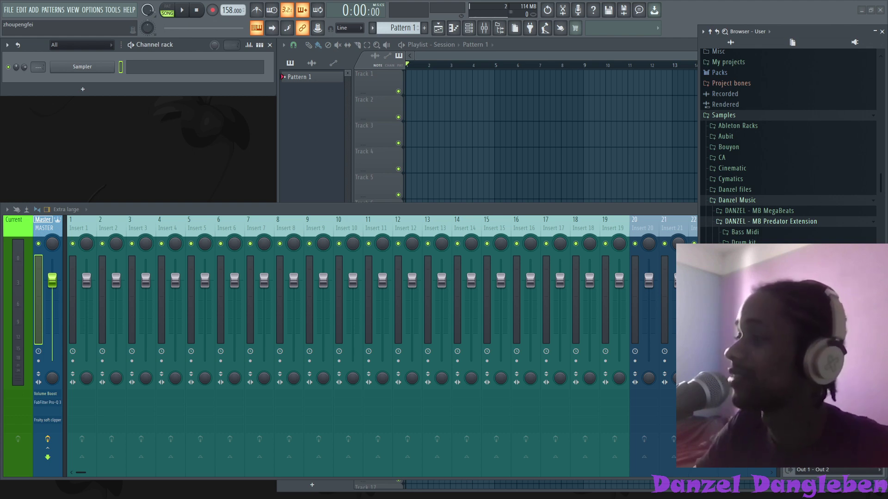
- Audition samples in the MB Predator Extension folder and load MB Body Chamber into the Sampler channel
{"action": "key", "text": "Down"}
{"action": "key", "text": "Down"}
{"action": "key", "text": "Down"}
{"action": "key", "text": "Down"}
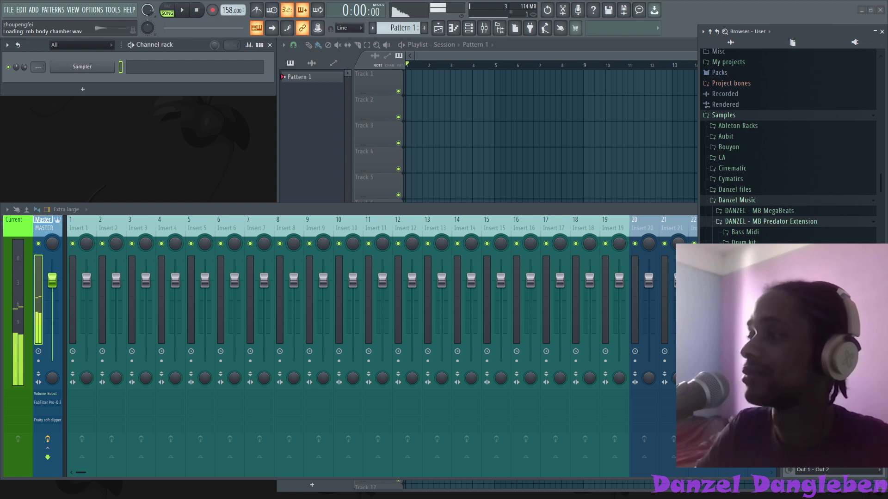
{"action": "left_click_drag", "start_coordinate": [745, 323], "coordinate": [96, 74]}
{"action": "left_click", "coordinate": [152, 68]}
{"action": "left_click", "coordinate": [153, 67]}
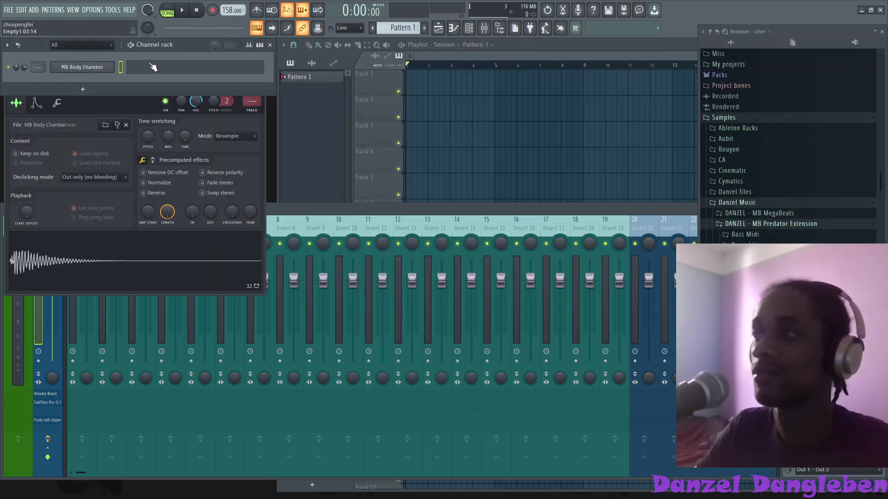
- Preview the back_then_84_Gm melody loop from the Transcend Sample Pack's Melodies folder
{"action": "left_click", "coordinate": [798, 228]}
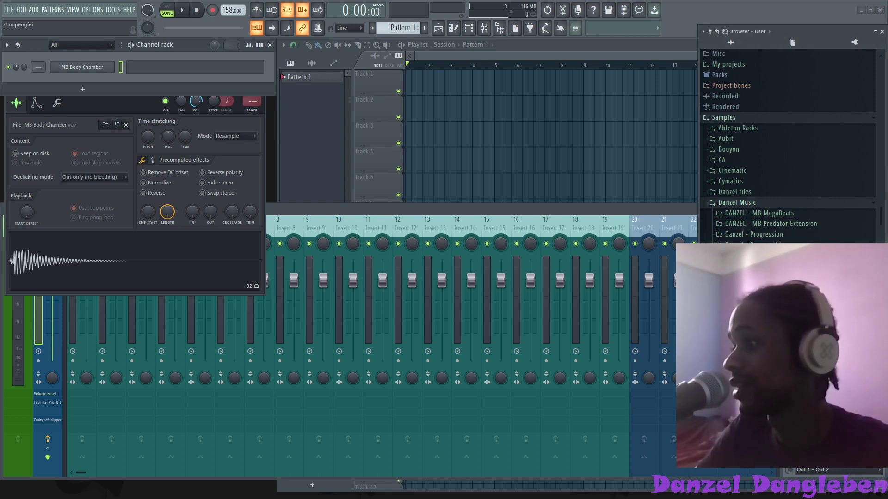
{"action": "scroll", "coordinate": [797, 224], "scroll_direction": "down", "scroll_amount": 5}
{"action": "left_click", "coordinate": [797, 224]}
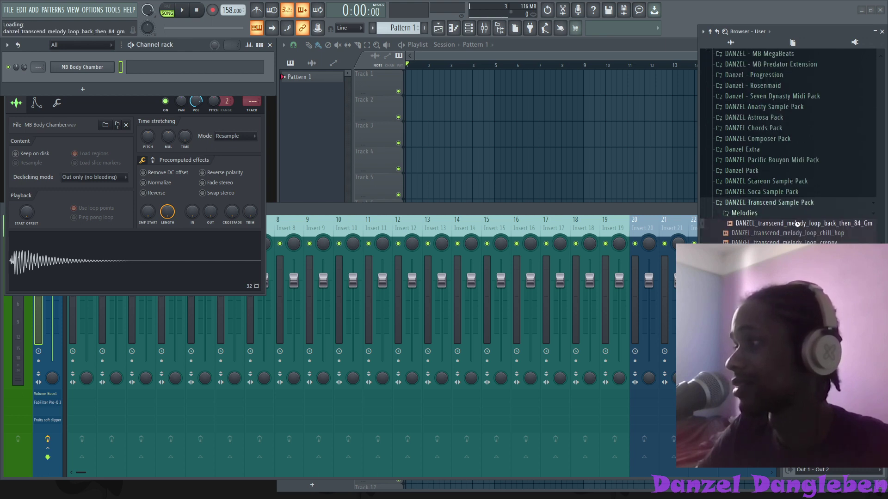
- Preview the chill_hop, creppy and japanese melody loops in the Transcend Sample Pack and collapse the pack's folder
{"action": "left_click_drag", "start_coordinate": [797, 224], "coordinate": [801, 230]}
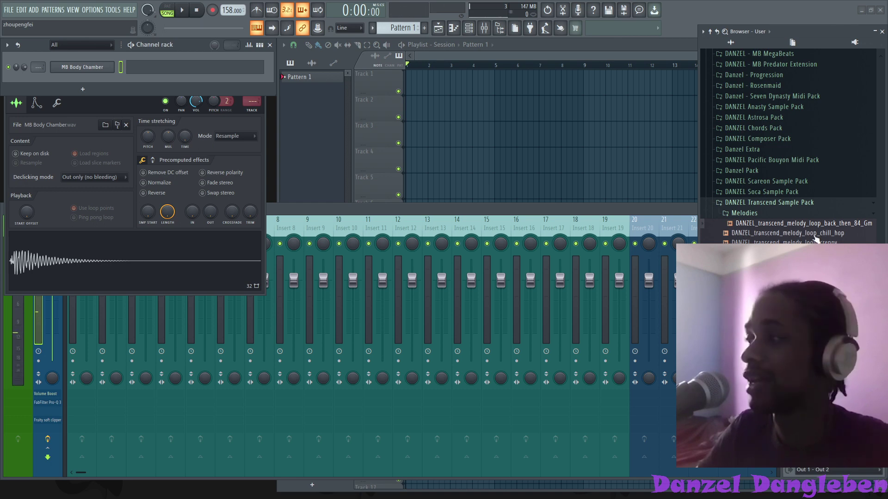
{"action": "left_click", "coordinate": [815, 234]}
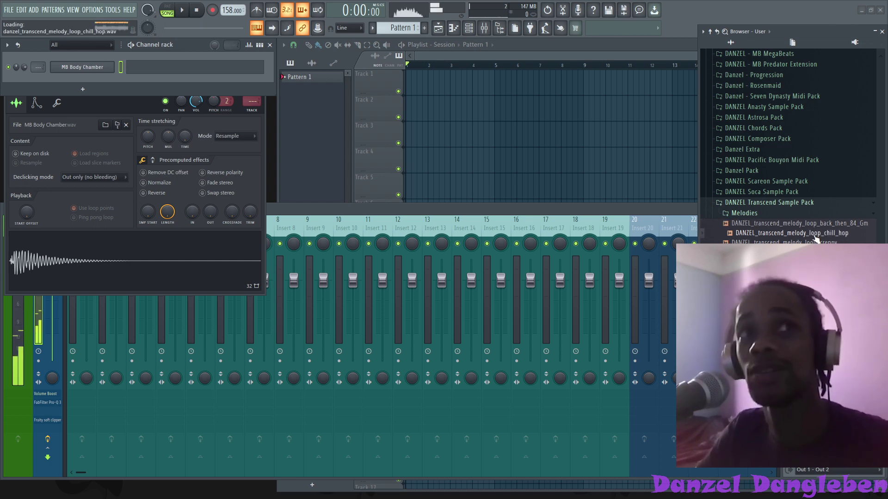
{"action": "left_click", "coordinate": [788, 243]}
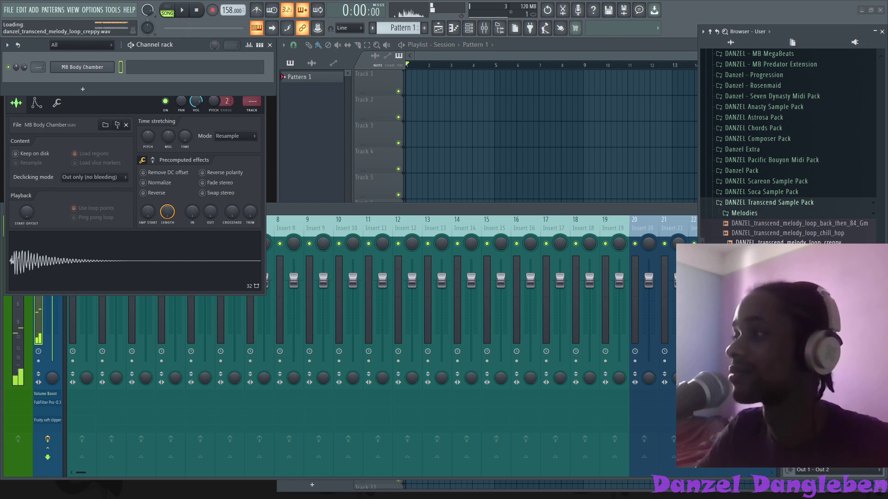
{"action": "left_click", "coordinate": [787, 252]}
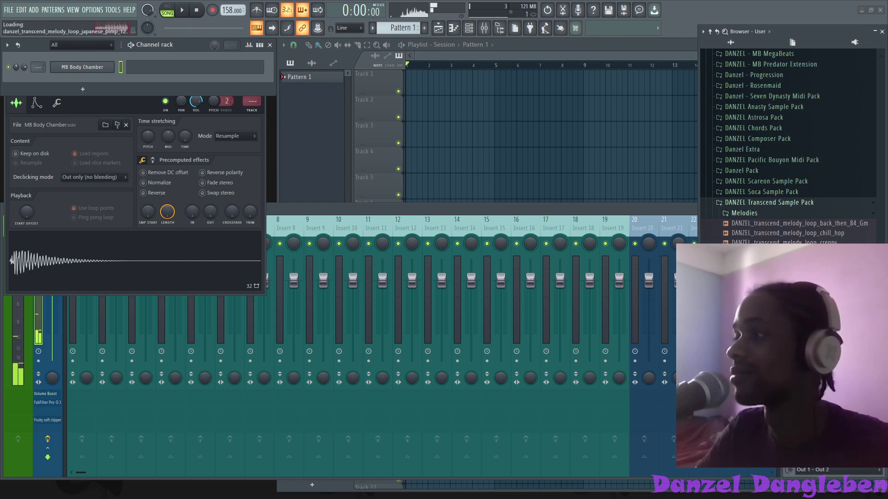
{"action": "left_click", "coordinate": [788, 205]}
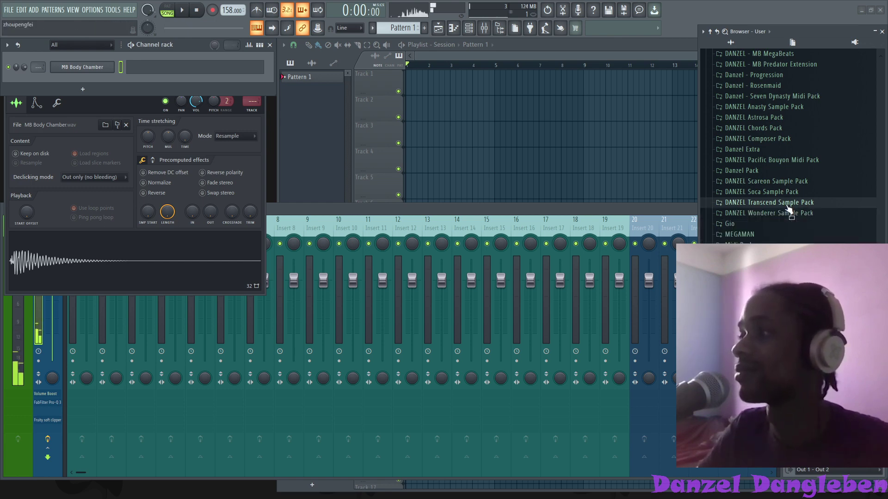
- Audition the clouds_100, fiona_120 and frozen_space_128 loops from the Anasty Sample Pack's melody_loops folder, then collapse the pack
{"action": "scroll", "coordinate": [785, 198], "scroll_direction": "down", "scroll_amount": 2}
{"action": "scroll", "coordinate": [784, 196], "scroll_direction": "up", "scroll_amount": 5}
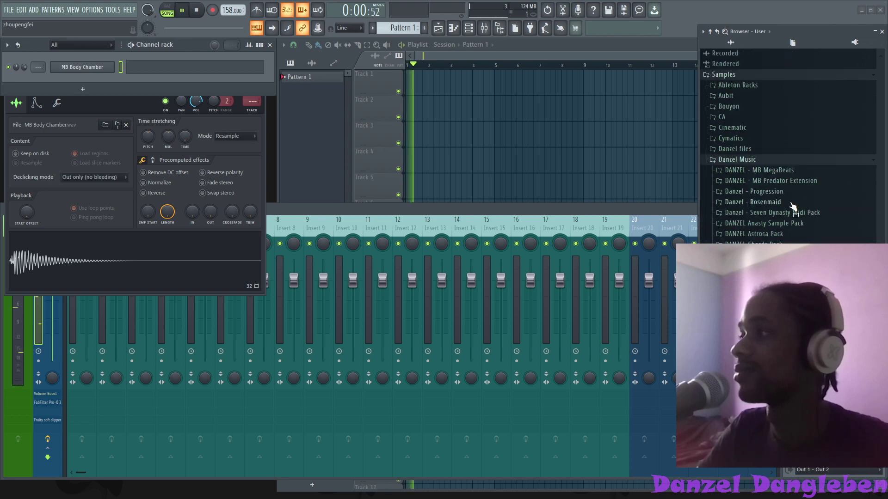
{"action": "left_click", "coordinate": [795, 225]}
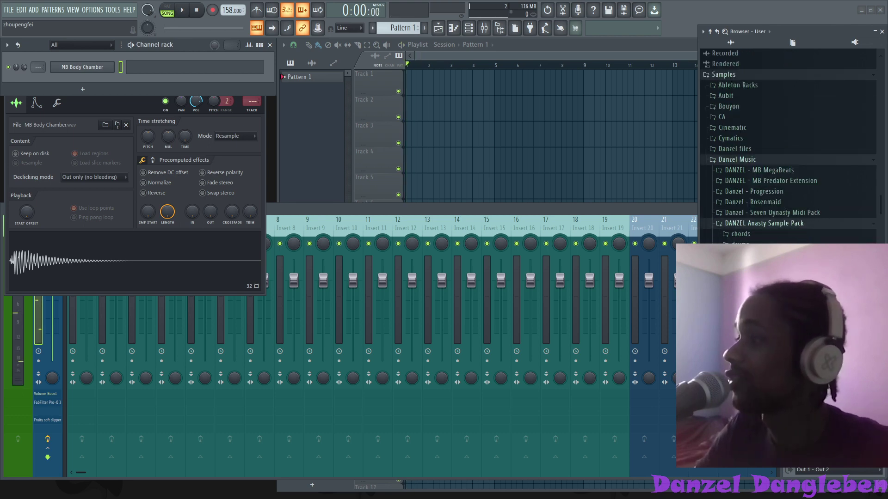
{"action": "left_click", "coordinate": [786, 170]}
{"action": "key", "text": "space"}
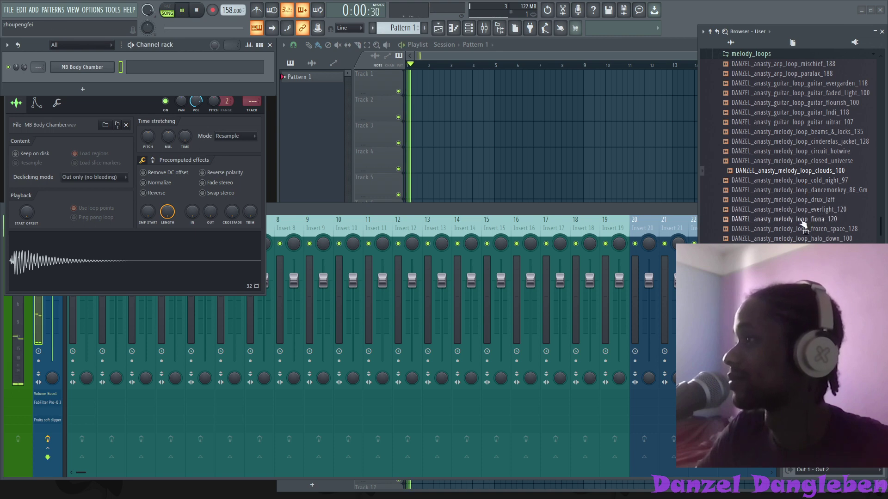
{"action": "left_click", "coordinate": [804, 220]}
{"action": "left_click", "coordinate": [812, 229]}
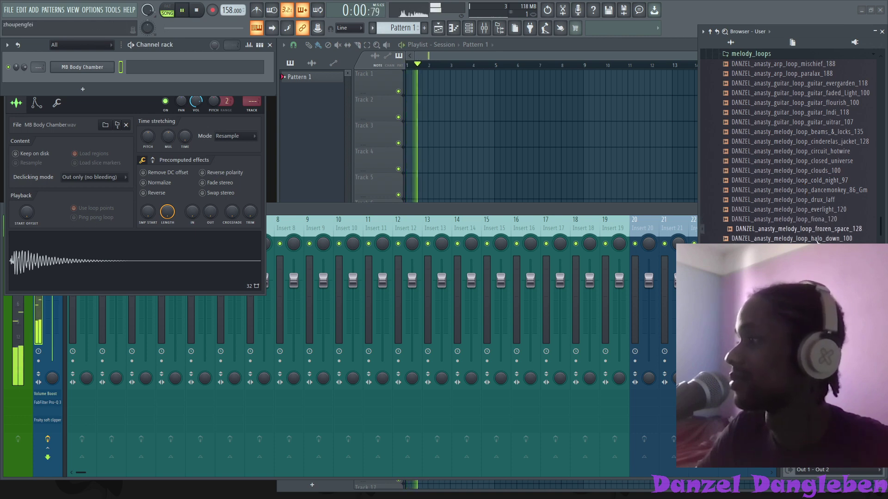
{"action": "scroll", "coordinate": [780, 176], "scroll_direction": "up", "scroll_amount": 6}
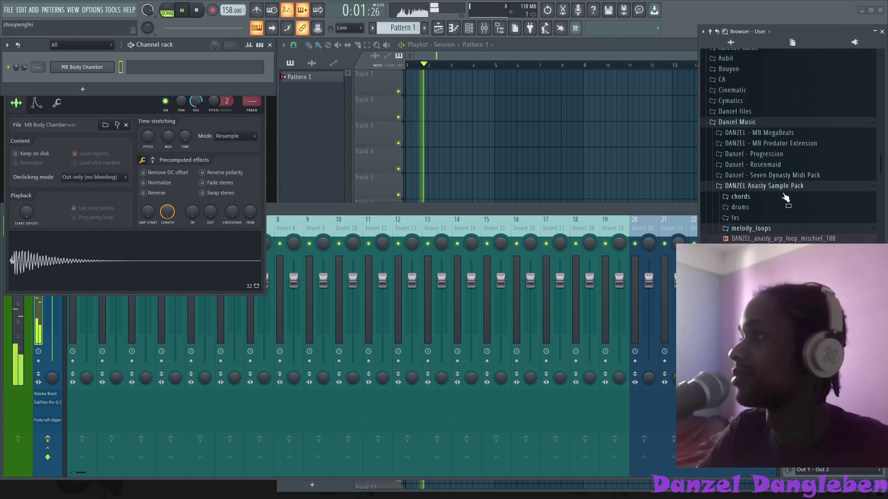
{"action": "key", "text": "space"}
{"action": "left_click", "coordinate": [770, 191]}
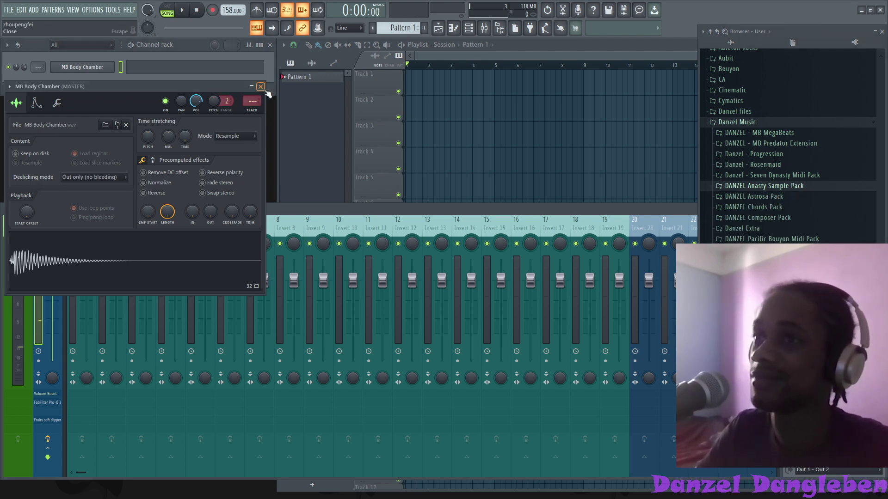
- Close the sampler settings and place C5 notes on the four beats of bar 1 in MB Body Chamber's piano roll
{"action": "left_click", "coordinate": [261, 87]}
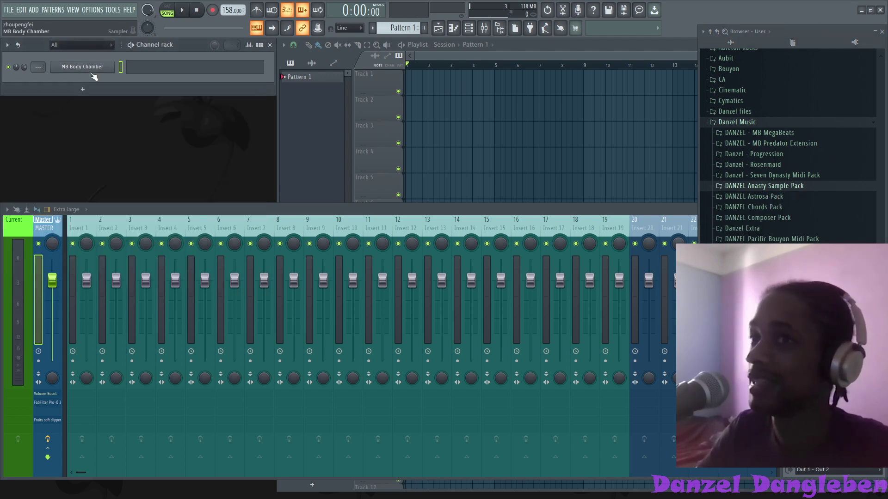
{"action": "left_click", "coordinate": [159, 62]}
{"action": "left_click_drag", "start_coordinate": [324, 216], "coordinate": [278, 121]}
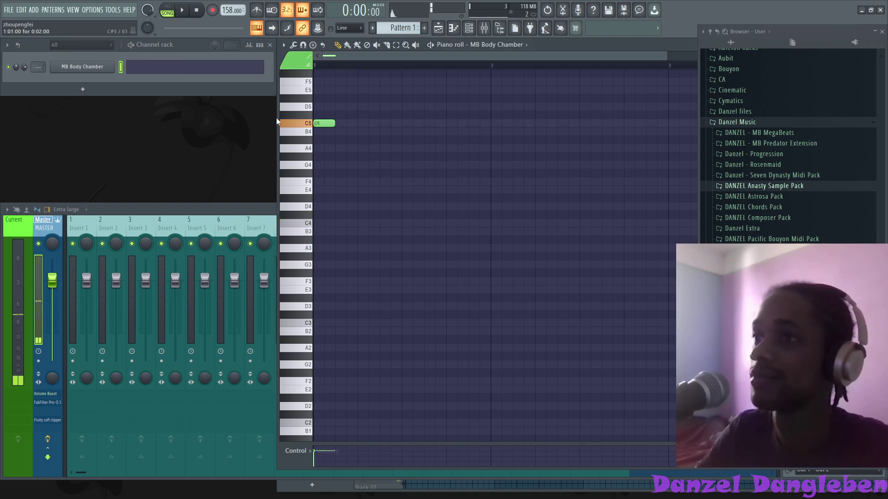
{"action": "key", "text": "space"}
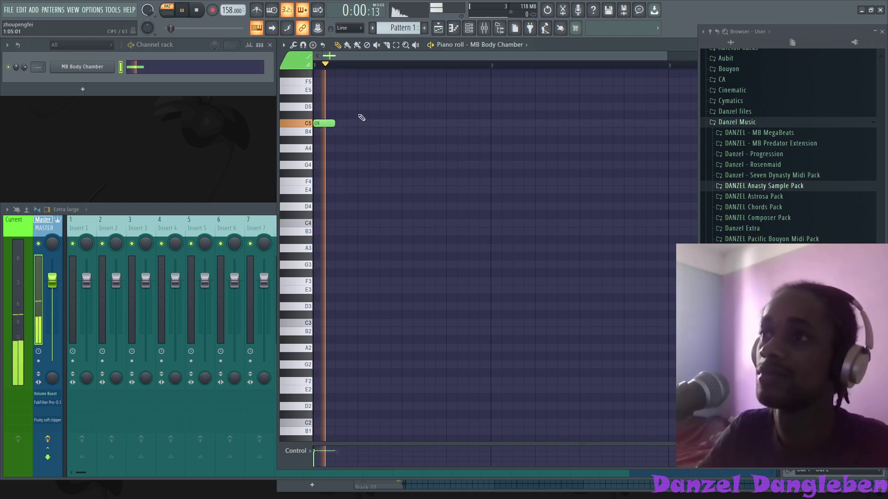
{"action": "left_click", "coordinate": [361, 123]}
{"action": "left_click", "coordinate": [405, 123]}
{"action": "left_click", "coordinate": [448, 123]}
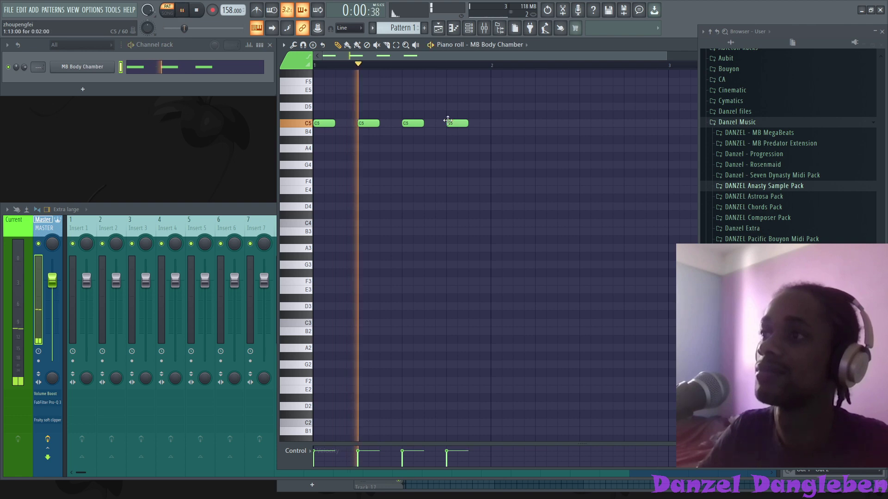
- Stretch the last C5 note to the end of bar 1 and duplicate the bar to fill four bars
{"action": "key", "text": "space"}
{"action": "left_click_drag", "start_coordinate": [479, 124], "coordinate": [491, 123]}
{"action": "key", "text": "space"}
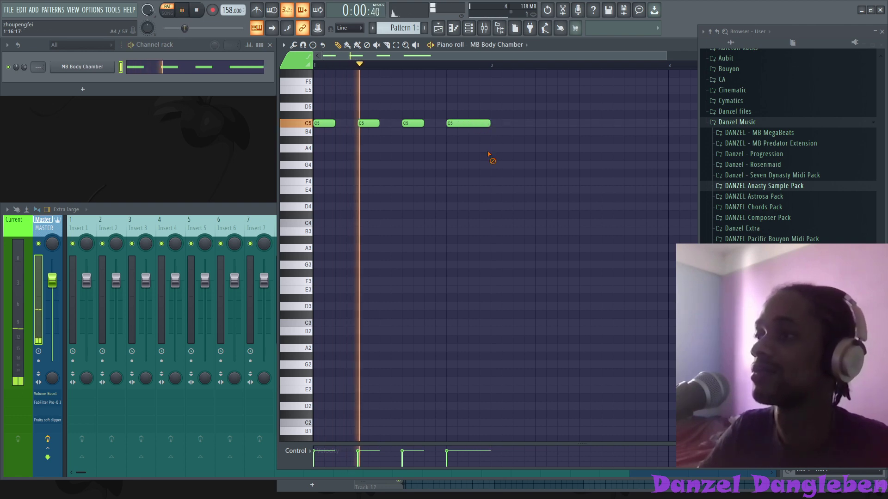
{"action": "key", "text": "ctrl+b"}
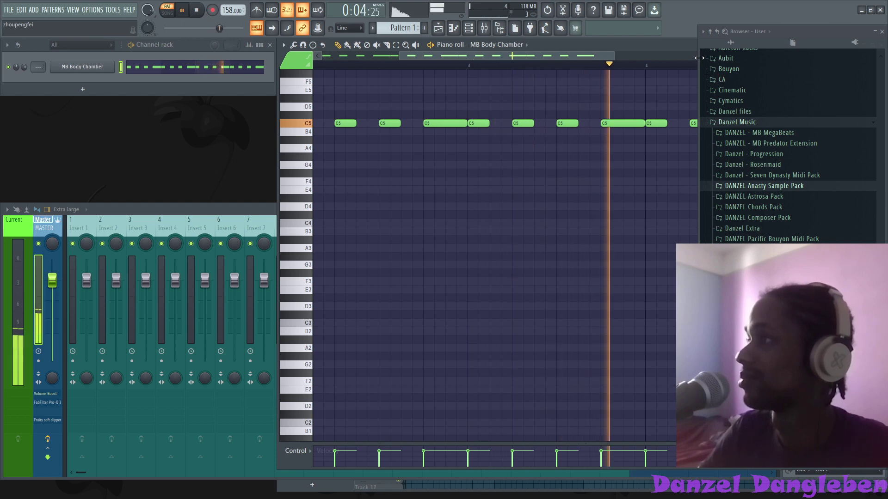
- Narrow the browser and resize the piano roll window to fill the space between the channel rack and the browser
{"action": "left_click_drag", "start_coordinate": [700, 62], "coordinate": [758, 61]}
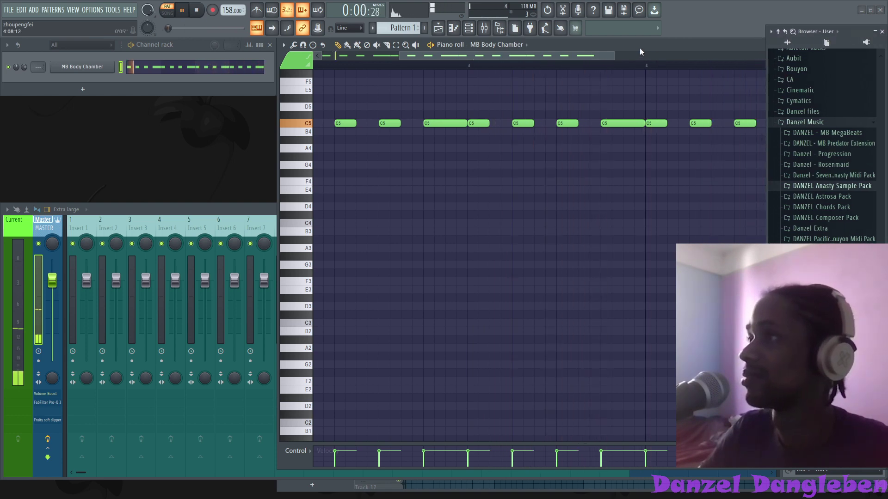
{"action": "left_click_drag", "start_coordinate": [640, 48], "coordinate": [509, 47]}
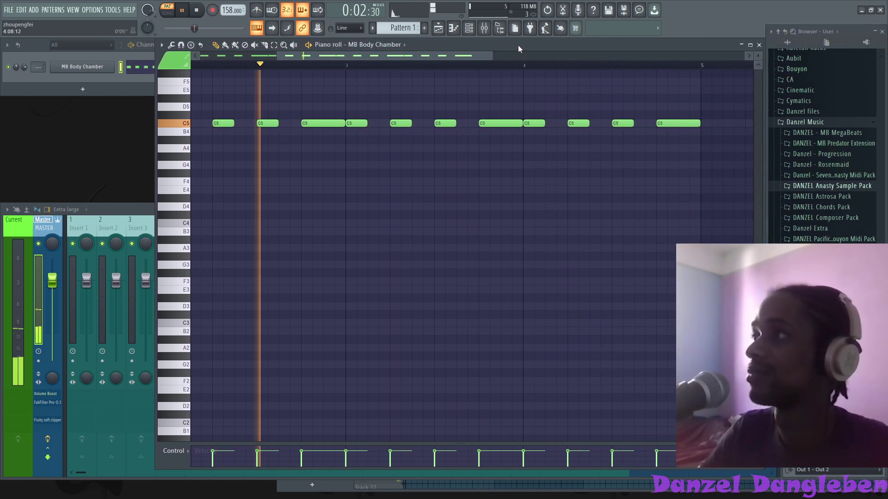
{"action": "double_click", "coordinate": [512, 46]}
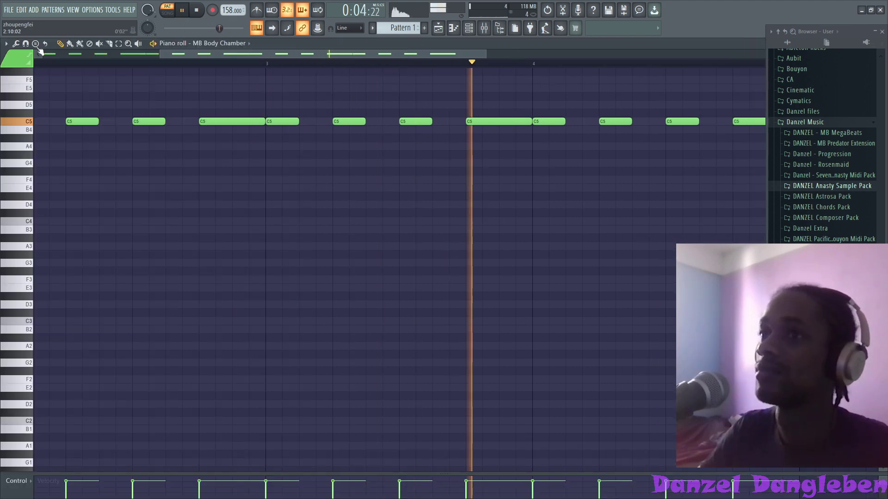
{"action": "double_click", "coordinate": [368, 43]}
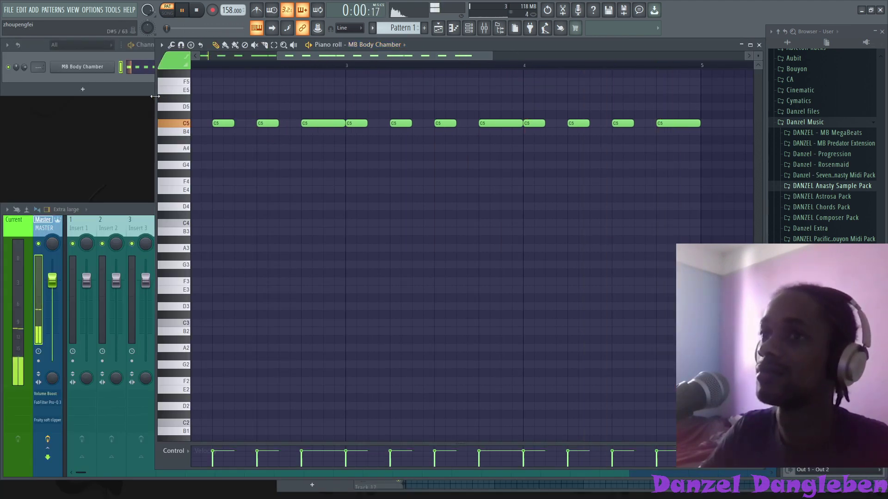
{"action": "left_click_drag", "start_coordinate": [159, 101], "coordinate": [281, 101]}
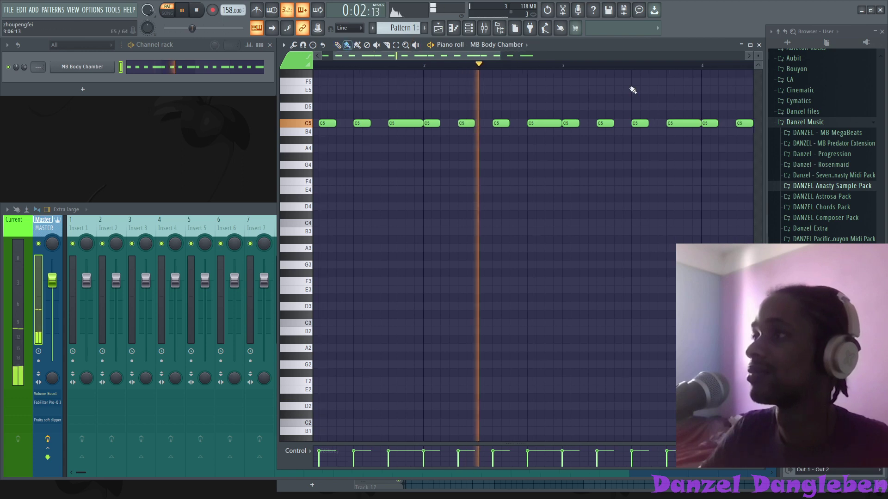
- Transpose all the kick notes up two semitones to D5 and play the pattern
{"action": "key", "text": "space"}
{"action": "key", "text": "Up"}
{"action": "key", "text": "Up"}
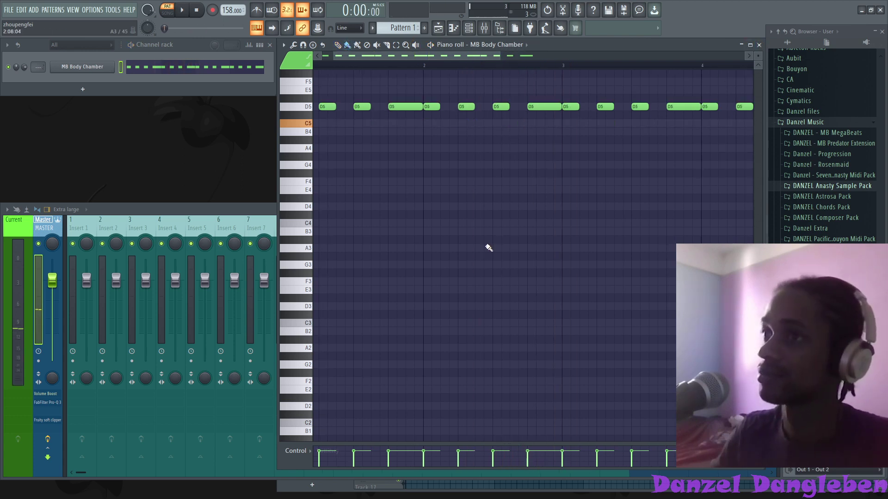
{"action": "key", "text": "space"}
{"action": "double_click", "coordinate": [166, 48]}
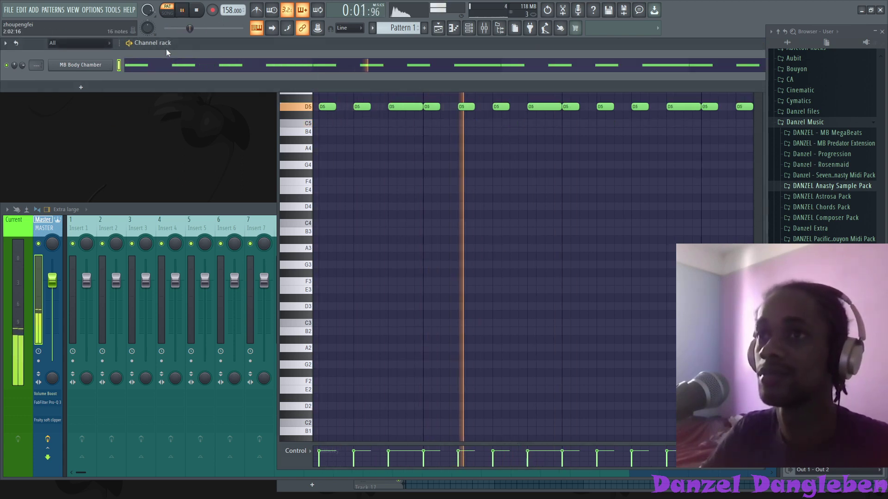
{"action": "double_click", "coordinate": [165, 47]}
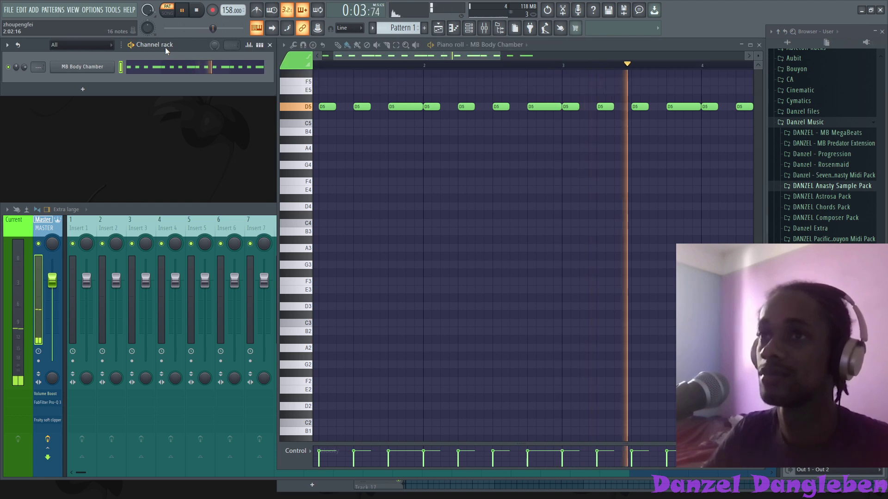
- Clone Pattern 1 into a new pattern and stop playback
{"action": "key", "text": "ctrl+shift+c"}
{"action": "right_click", "coordinate": [370, 206]}
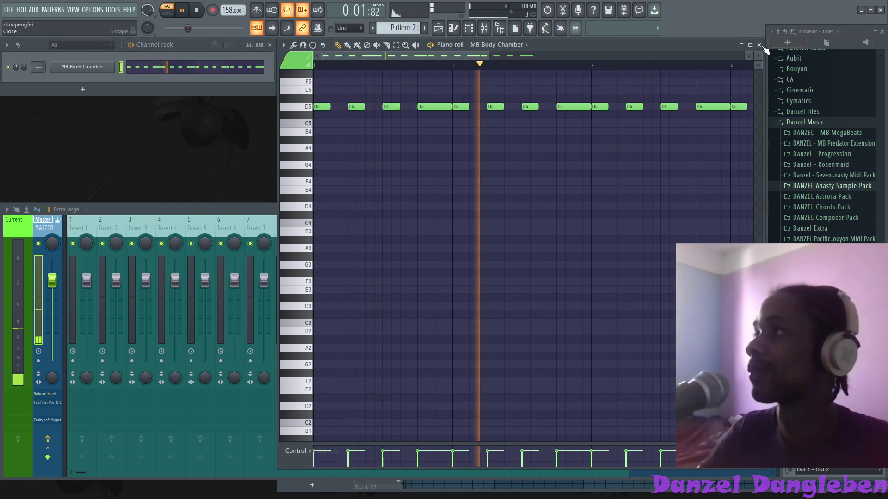
{"action": "left_click", "coordinate": [759, 45]}
{"action": "key", "text": "space"}
{"action": "key", "text": "F7"}
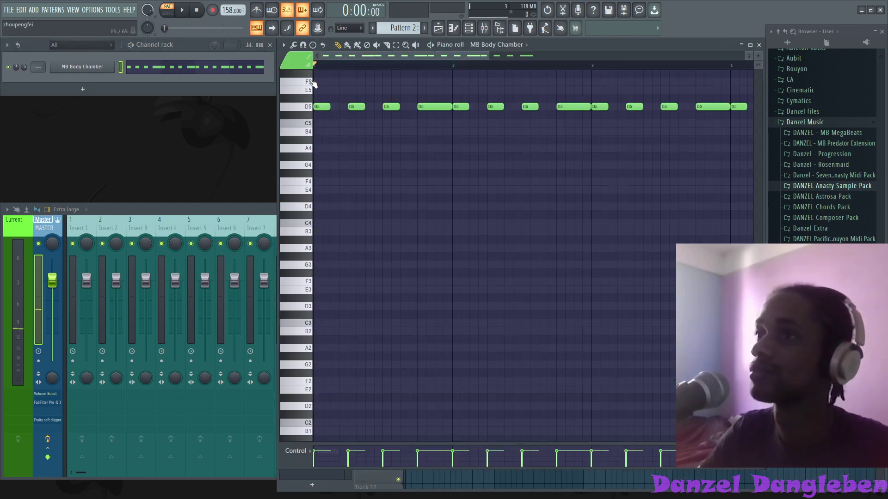
- Place Pattern 1 on Track 1 of the playlist at bar 1 and duplicate the clip to bar 5
{"action": "key", "text": "F5"}
{"action": "left_click", "coordinate": [323, 78]}
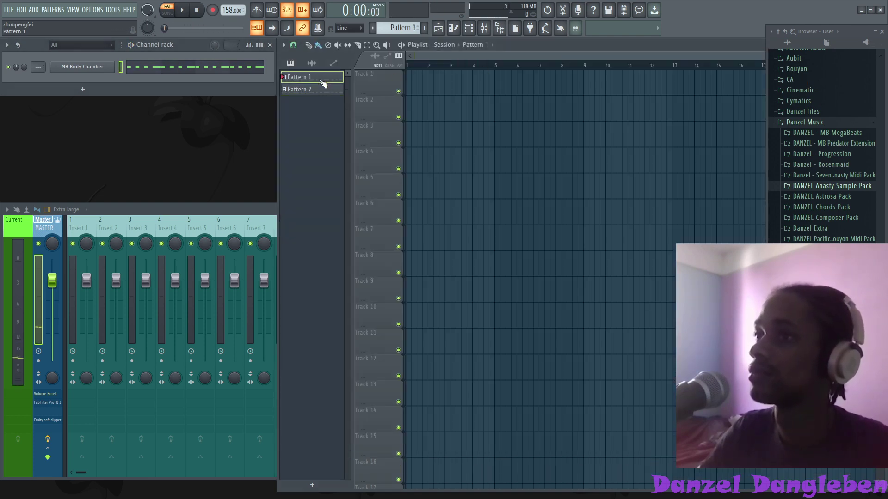
{"action": "mouse_move", "coordinate": [408, 82]}
{"action": "left_mouse_down"}
{"action": "mouse_move", "coordinate": [543, 87]}
{"action": "mouse_move", "coordinate": [404, 86]}
{"action": "left_mouse_up"}
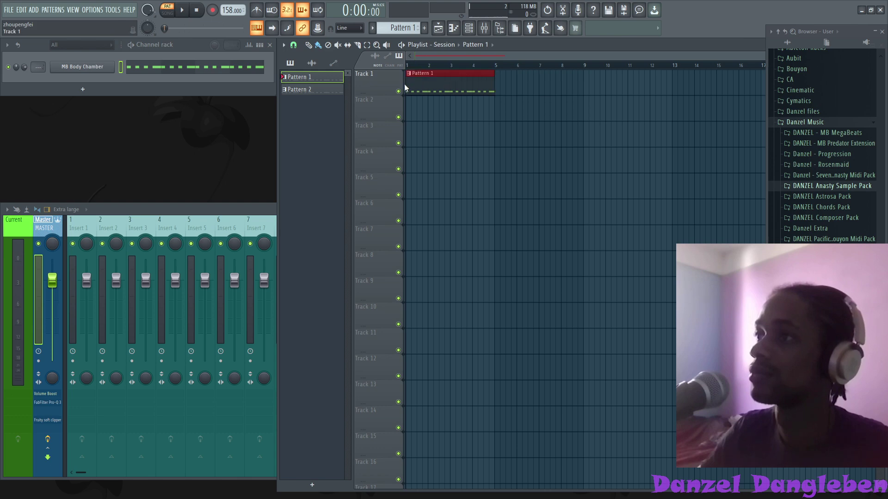
{"action": "key", "text": "ctrl+b"}
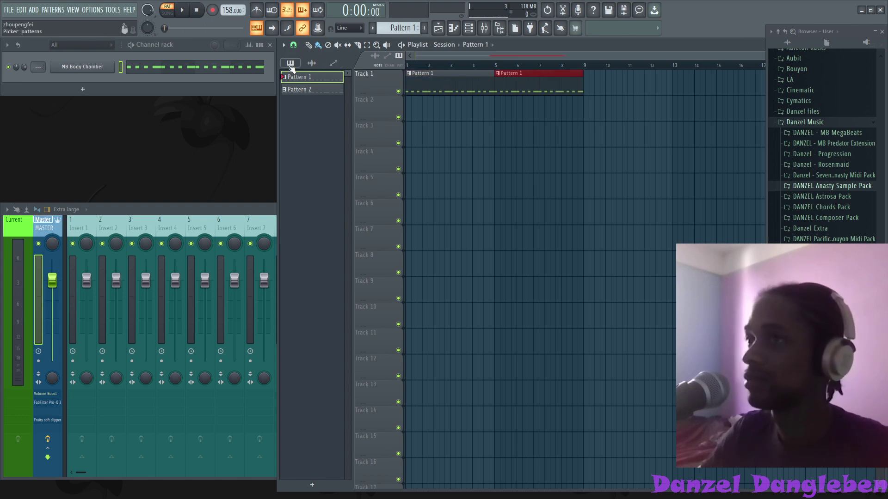
- Place Pattern 2 on Track 2 at bars 9 and 13, restore the playlist to its smaller size, and start playback
{"action": "left_click", "coordinate": [292, 67]}
{"action": "left_click", "coordinate": [758, 44]}
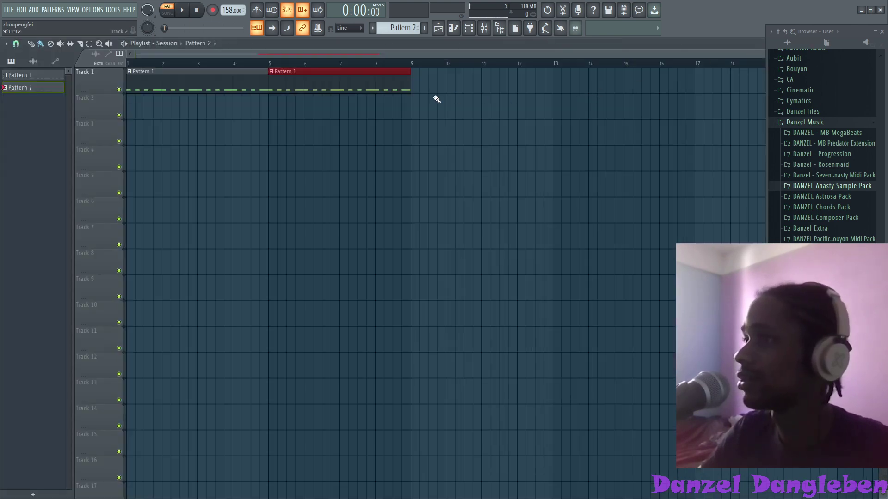
{"action": "left_click", "coordinate": [414, 104]}
{"action": "double_click", "coordinate": [566, 104]}
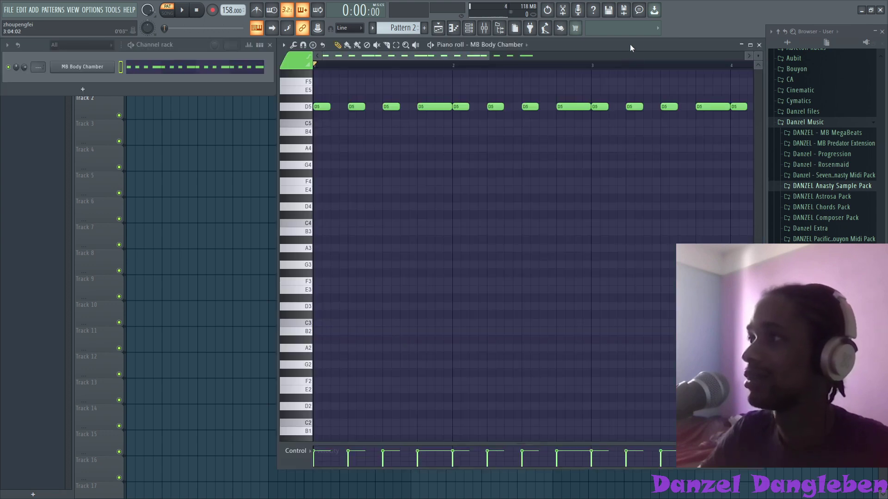
{"action": "left_click", "coordinate": [22, 132]}
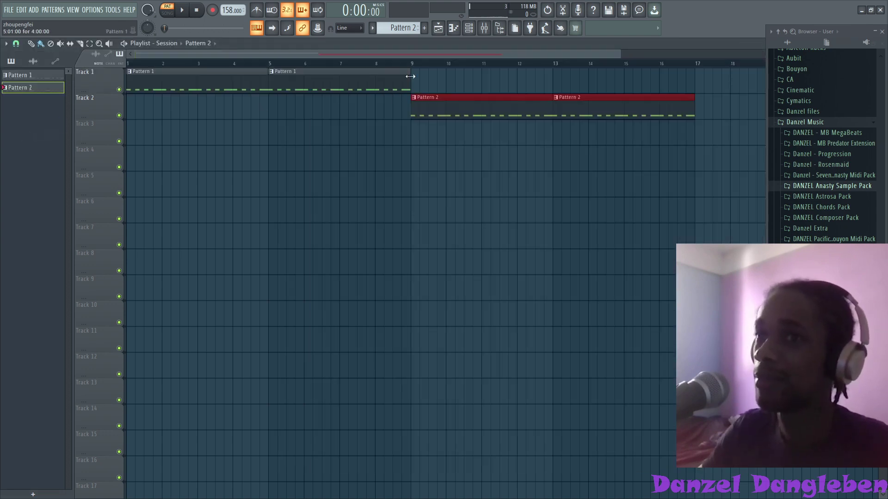
{"action": "double_click", "coordinate": [467, 44]}
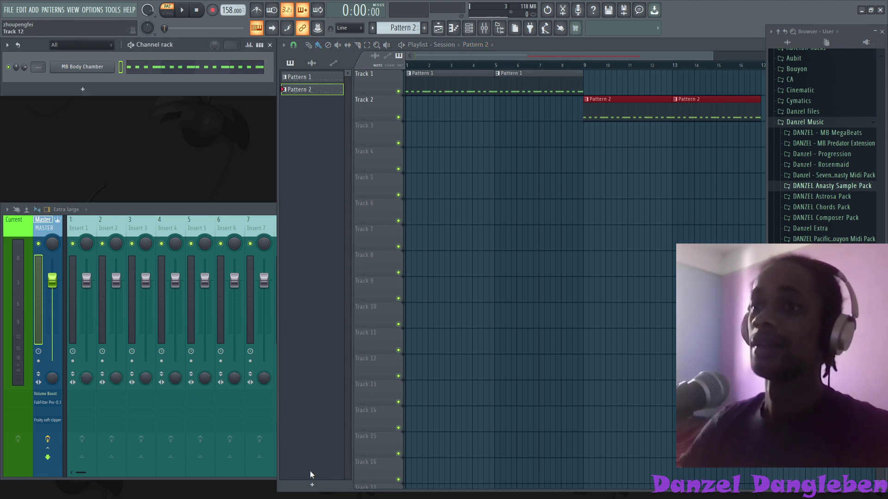
{"action": "key", "text": "space"}
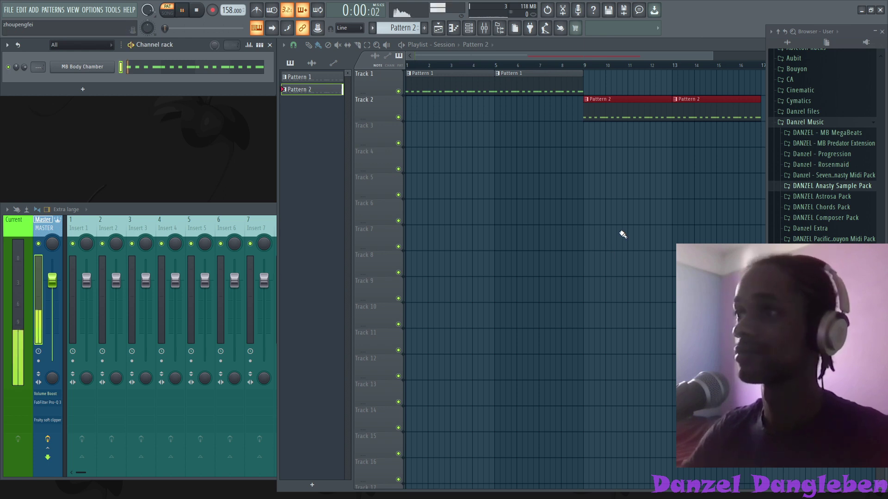
- Switch playback to song mode and expand the Bouyon folder in the sample browser
{"action": "left_click", "coordinate": [168, 12]}
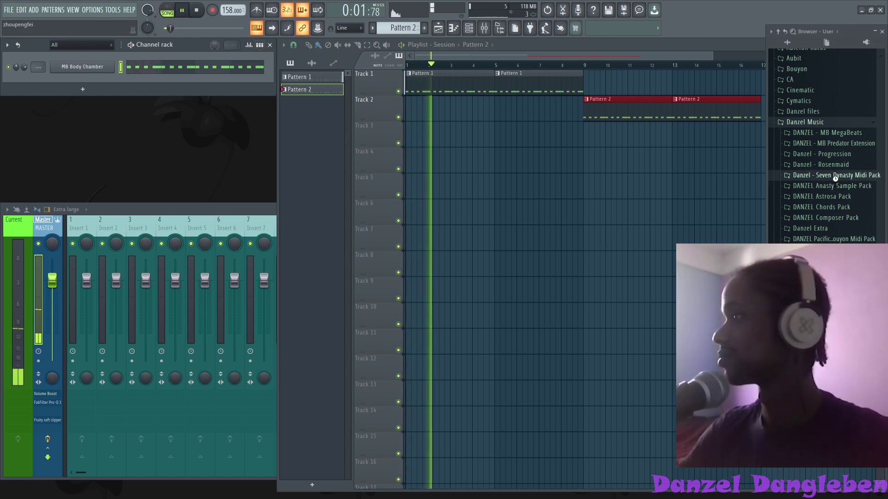
{"action": "left_click", "coordinate": [840, 178]}
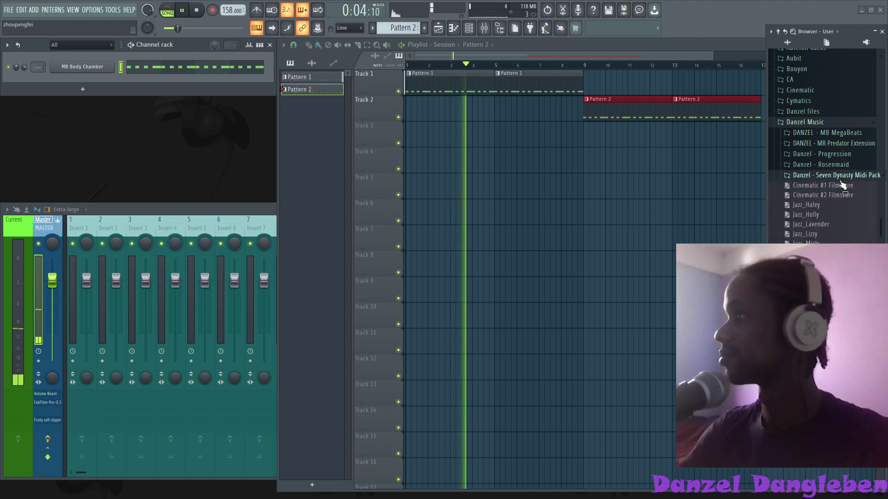
{"action": "left_click", "coordinate": [821, 123]}
{"action": "left_click", "coordinate": [822, 120]}
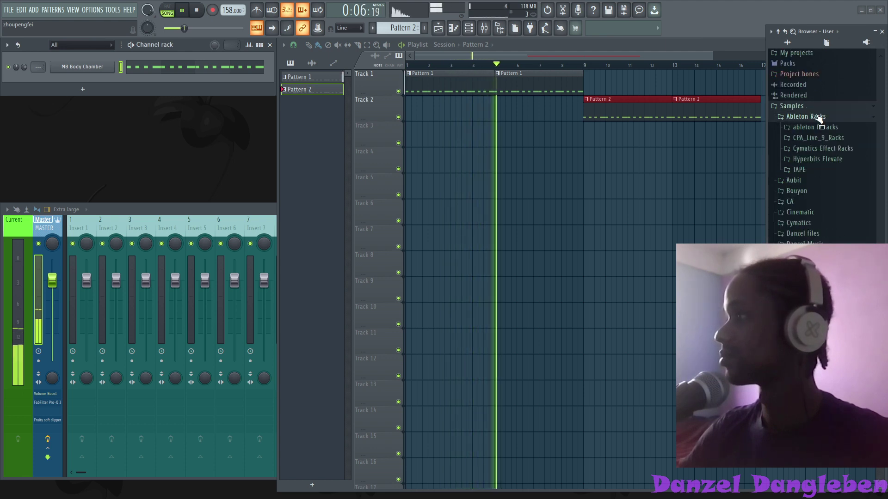
{"action": "left_click", "coordinate": [814, 117]}
{"action": "left_click", "coordinate": [815, 137]}
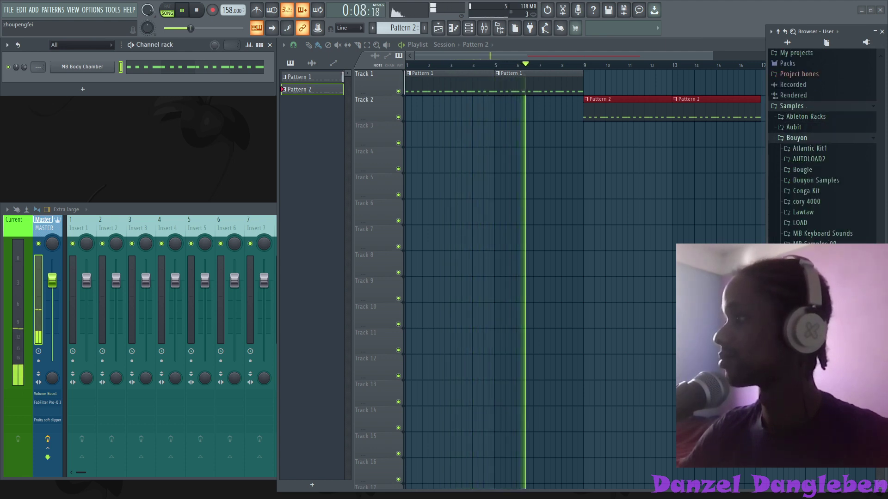
- Add the Cowbell! sample from the Bouyon Samples folder as a new channel, stop playback and open its piano roll
{"action": "left_click", "coordinate": [812, 180]}
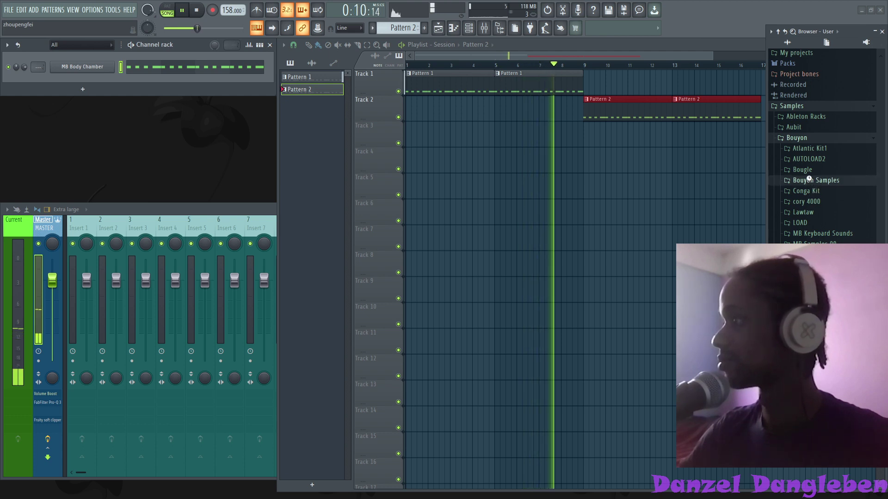
{"action": "left_click", "coordinate": [881, 128]}
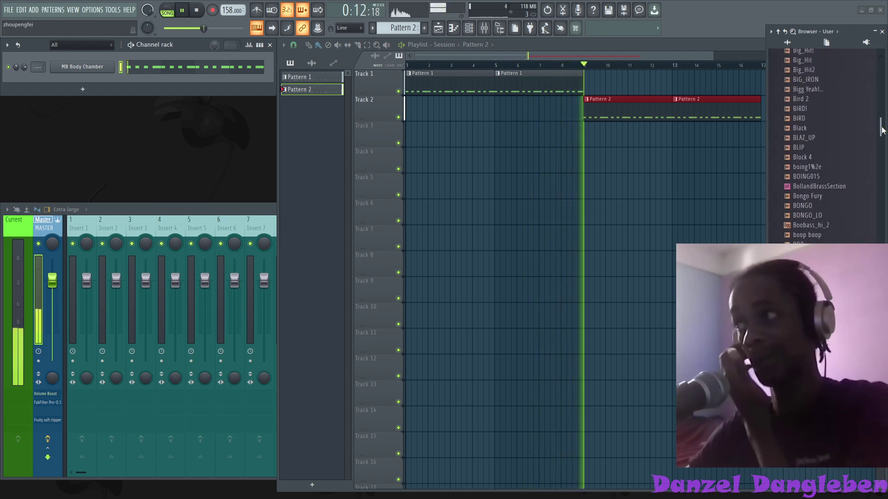
{"action": "left_click_drag", "start_coordinate": [881, 127], "coordinate": [880, 165]}
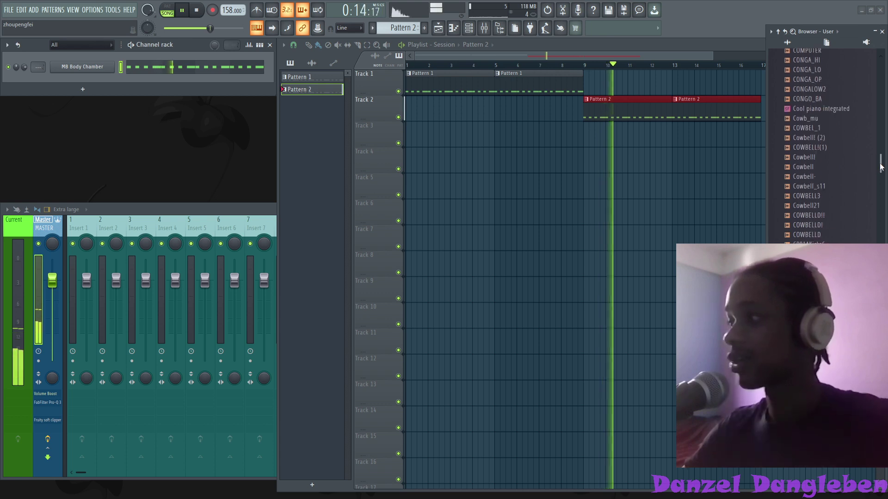
{"action": "left_click_drag", "start_coordinate": [807, 157], "coordinate": [99, 82]}
{"action": "key", "text": "space"}
{"action": "left_click", "coordinate": [160, 85]}
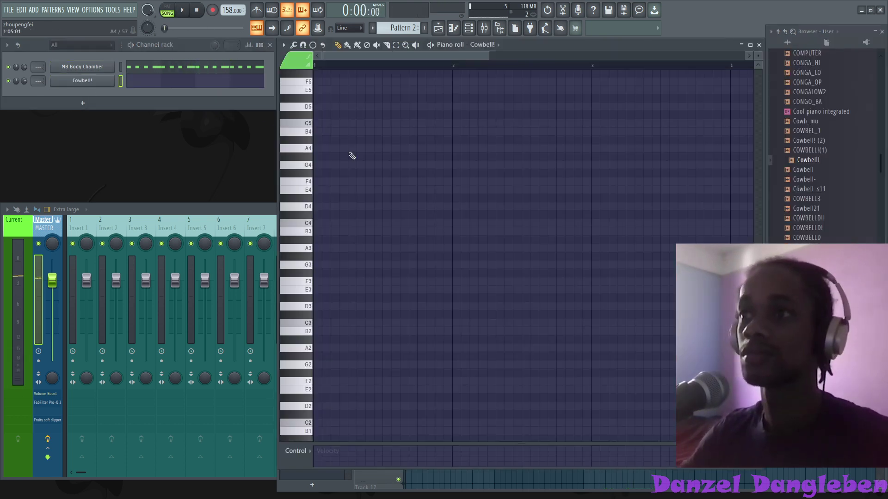
{"action": "double_click", "coordinate": [351, 156]}
{"action": "left_click", "coordinate": [502, 190]}
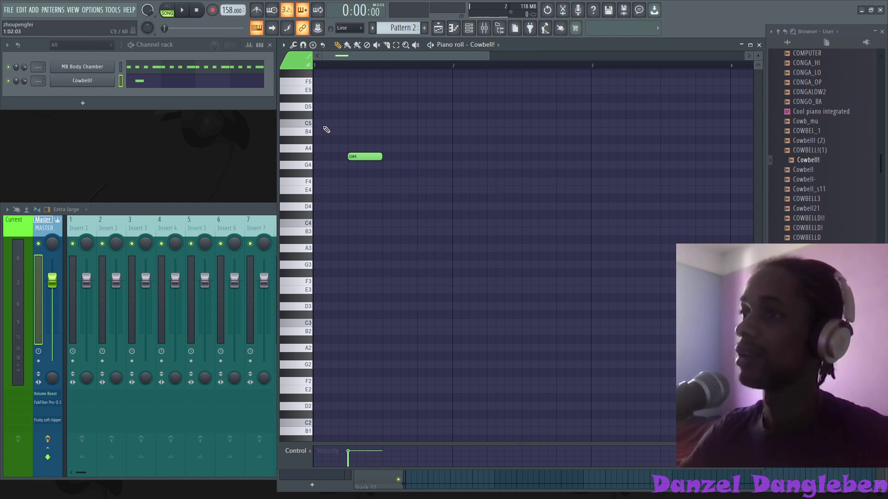
{"action": "right_click", "coordinate": [369, 157]}
- Place one-step C5 cowbell notes on steps 1, 4, 11 and 16 of bar 1
{"action": "left_click_drag", "start_coordinate": [366, 127], "coordinate": [274, 127]}
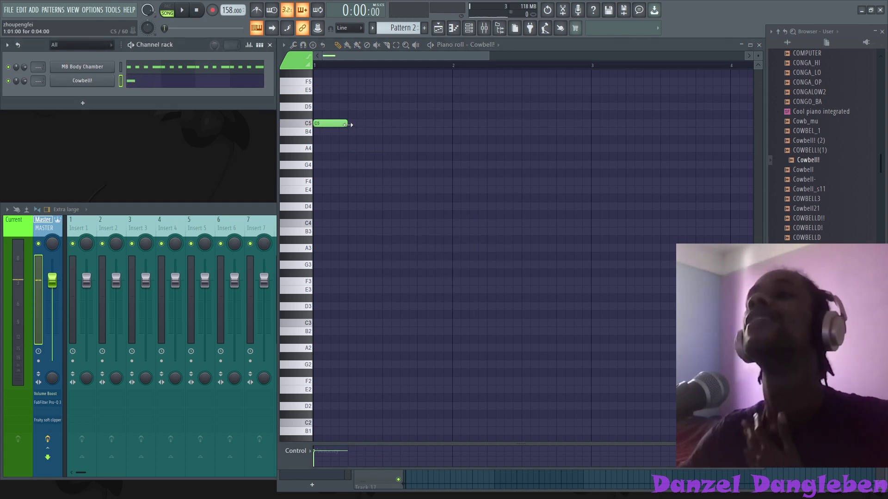
{"action": "left_click_drag", "start_coordinate": [348, 124], "coordinate": [326, 124]}
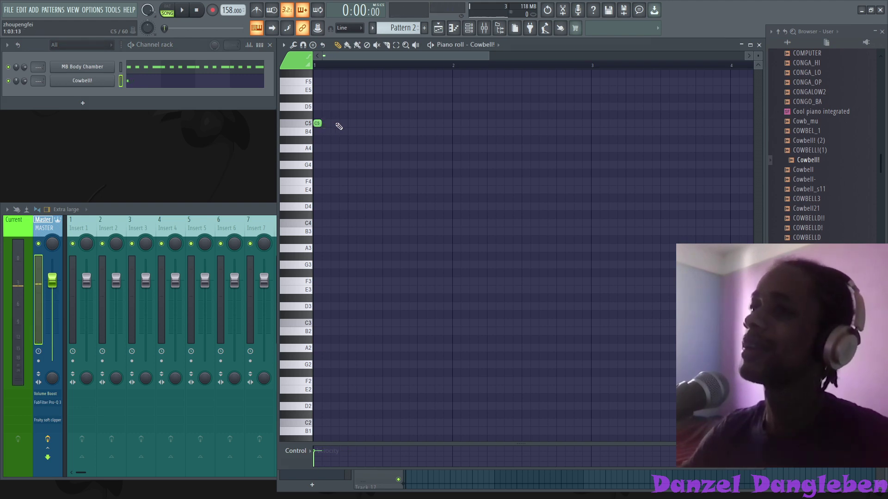
{"action": "left_click", "coordinate": [342, 124]}
{"action": "double_click", "coordinate": [405, 124]}
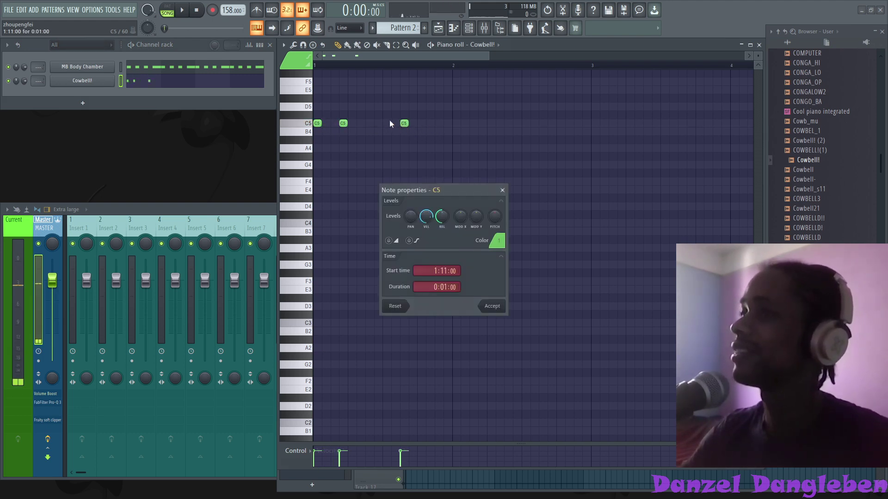
{"action": "left_click", "coordinate": [502, 190]}
{"action": "left_click_drag", "start_coordinate": [489, 57], "coordinate": [451, 58]}
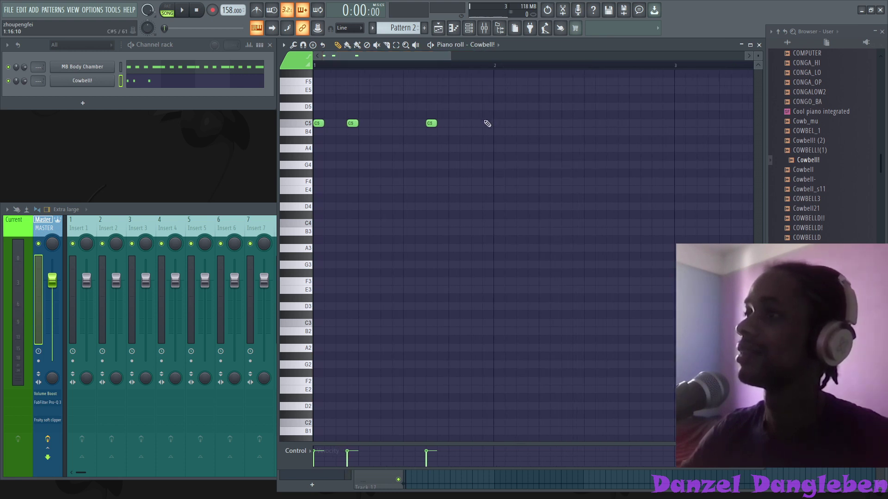
{"action": "left_click", "coordinate": [487, 124]}
- Duplicate the bar 1 cowbell notes repeatedly until they fill all four bars of Pattern 2
{"action": "key", "text": "ctrl+b"}
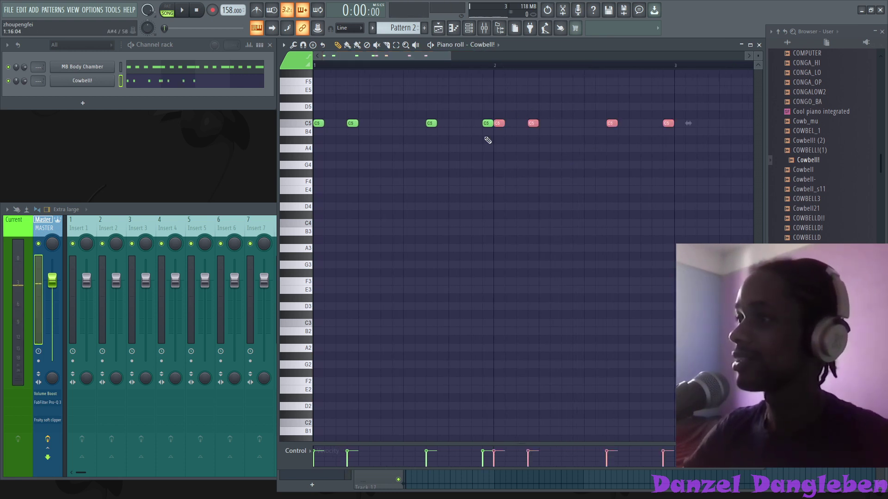
{"action": "right_click", "coordinate": [481, 141]}
{"action": "key", "text": "ctrl+b"}
{"action": "right_click", "coordinate": [491, 160]}
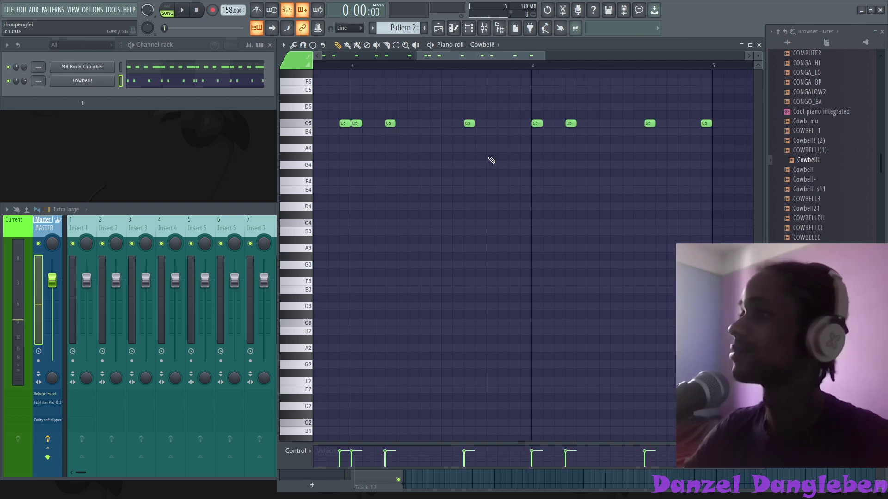
- Start playback and copy the Cowbell! notes from Pattern 2 into Pattern 1
{"action": "right_click", "coordinate": [102, 80]}
{"action": "left_click", "coordinate": [150, 141]}
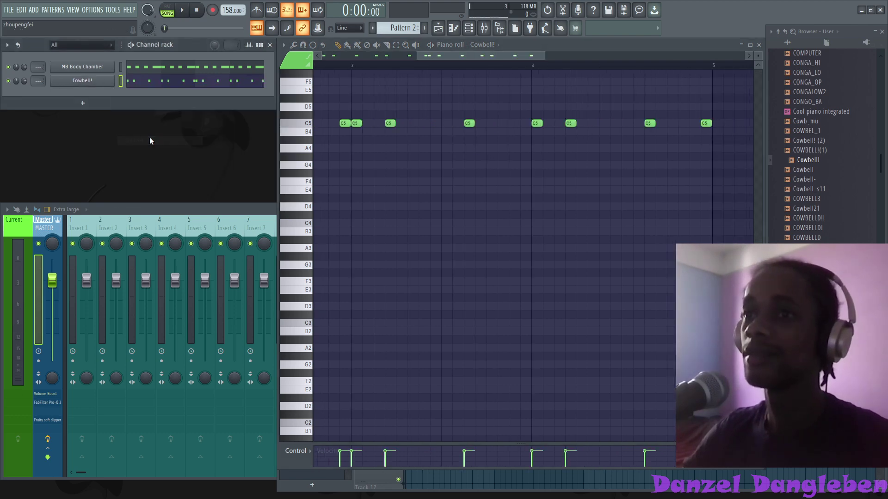
{"action": "key", "text": "space"}
{"action": "right_click", "coordinate": [101, 84]}
{"action": "left_click", "coordinate": [102, 84]}
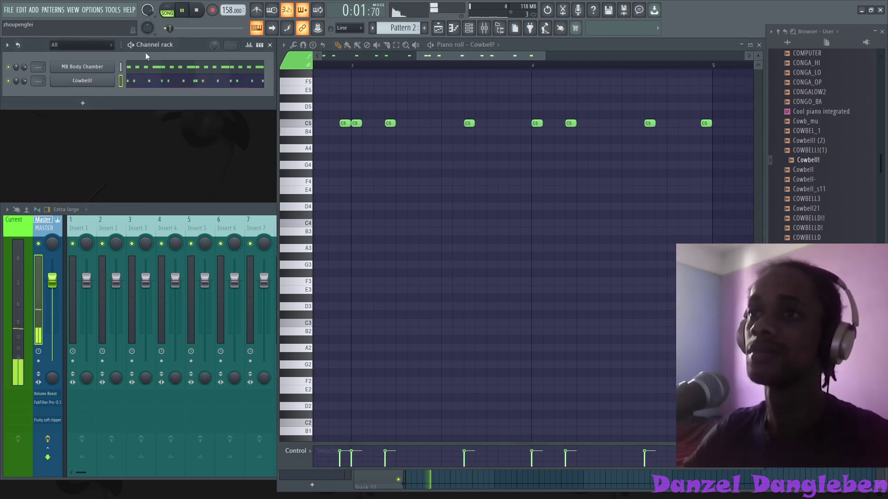
{"action": "double_click", "coordinate": [157, 49]}
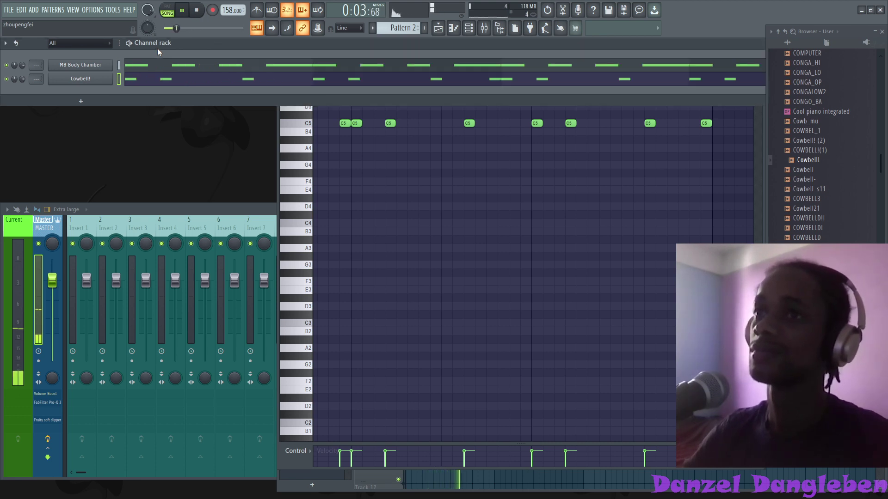
{"action": "double_click", "coordinate": [150, 44]}
{"action": "key", "text": "ctrl+v"}
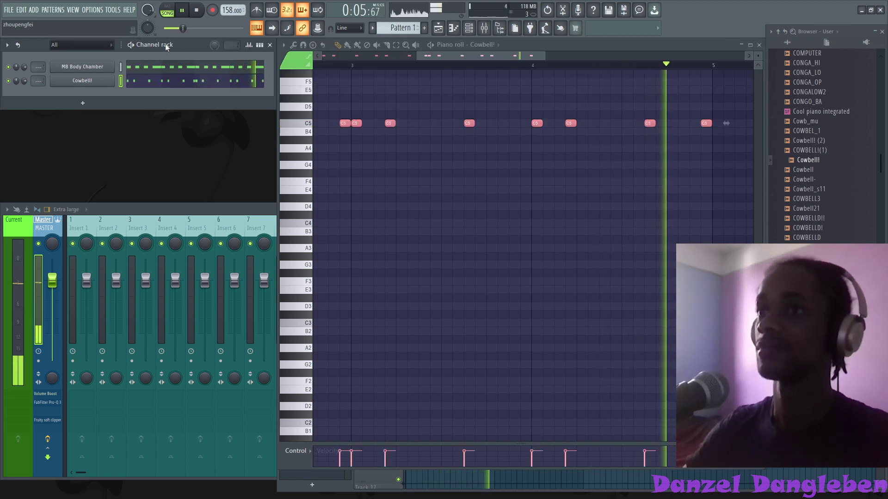
- Open the Cowbell! channel settings and listen to the arrangement in the playlist, stopping playback at the end
{"action": "left_click", "coordinate": [80, 82]}
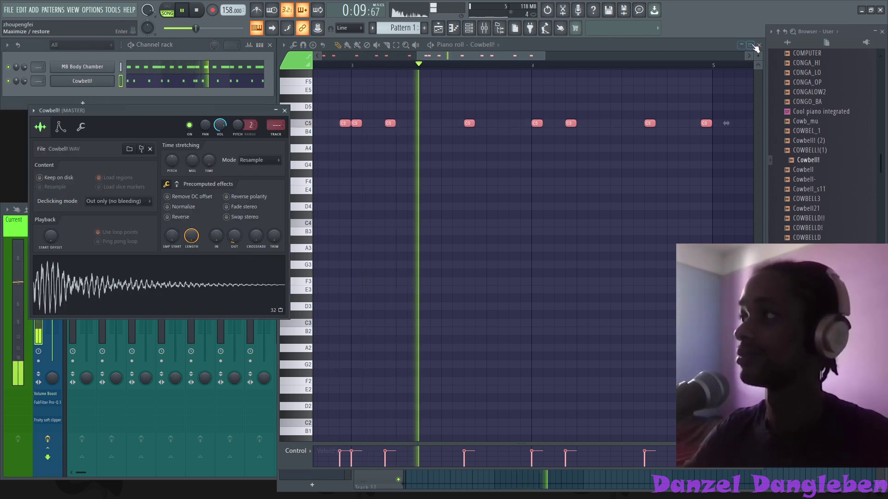
{"action": "key", "text": "F5"}
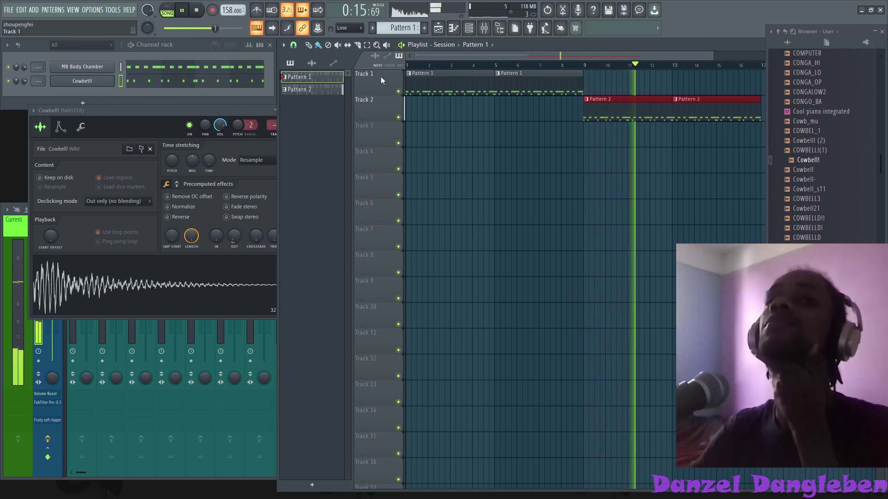
{"action": "key", "text": "space"}
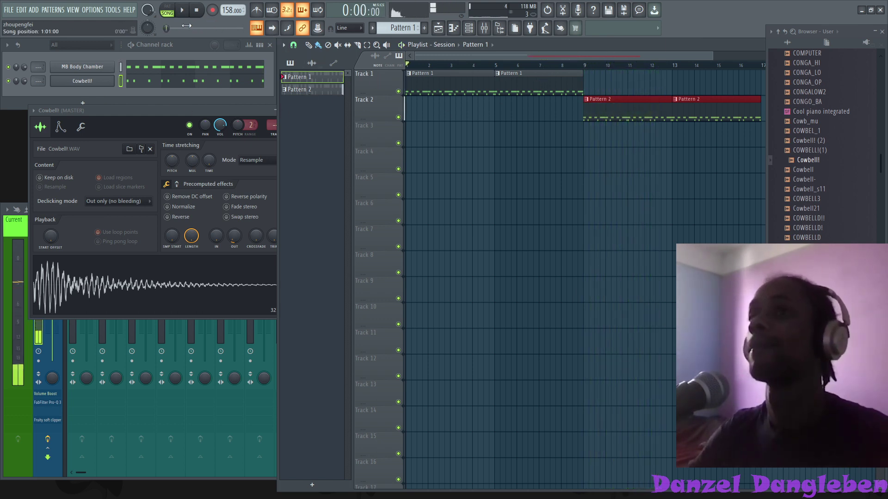
- Create a master pitch automation clip on Track 3 and add two points at bar 9
{"action": "right_click", "coordinate": [151, 32]}
{"action": "left_click", "coordinate": [204, 100]}
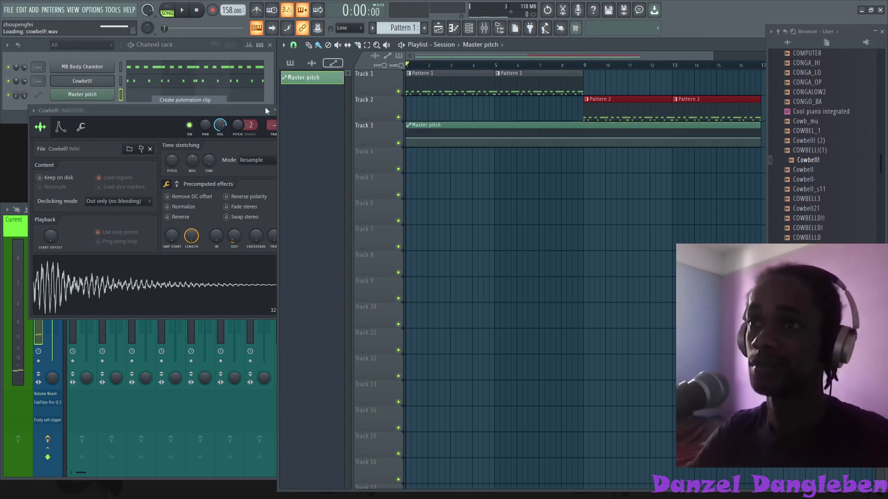
{"action": "right_click", "coordinate": [583, 134]}
{"action": "right_click", "coordinate": [584, 141]}
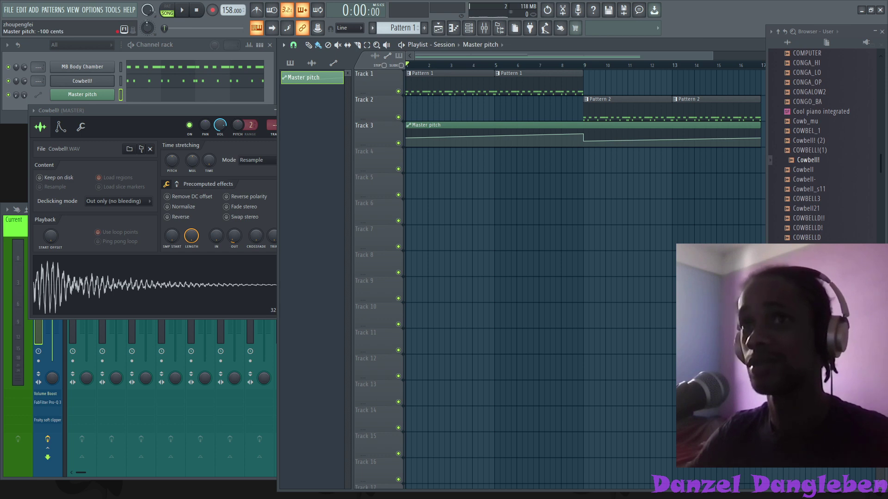
- Copy the master pitch value of -200 cents (42%) and paste it onto the lower bar 9 point and the clip's end point
{"action": "right_click", "coordinate": [148, 29]}
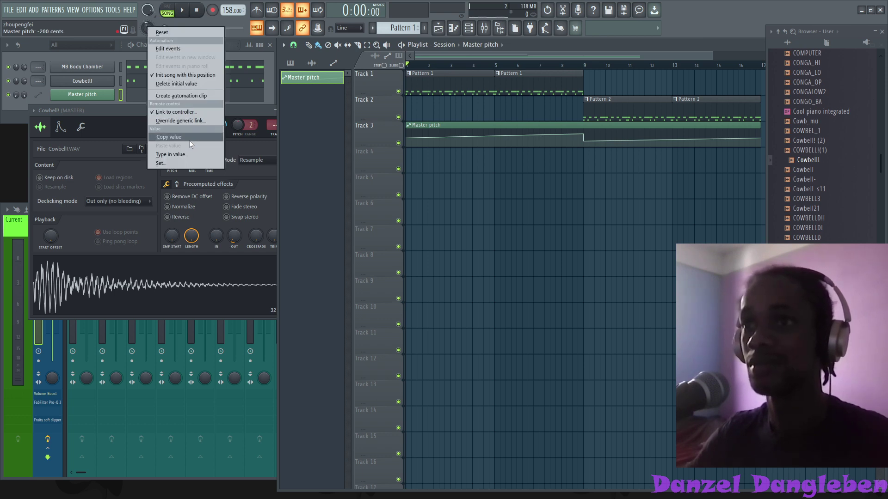
{"action": "left_click", "coordinate": [189, 140]}
{"action": "right_click", "coordinate": [584, 141]}
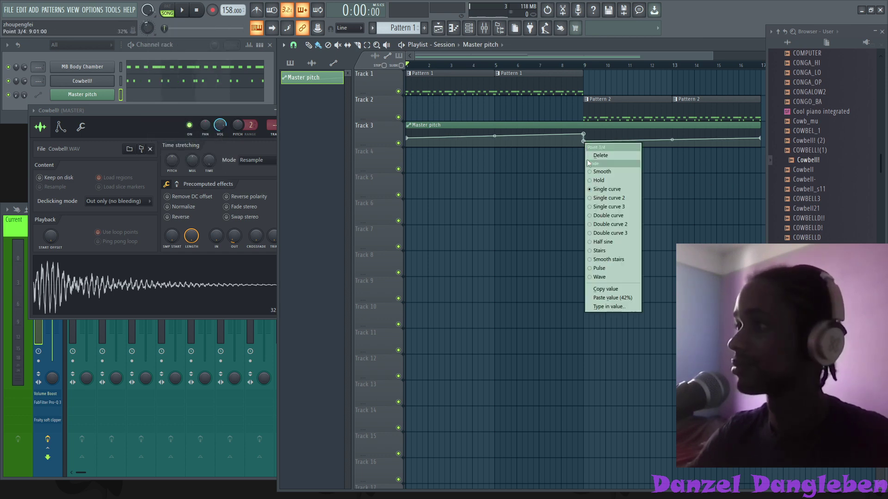
{"action": "left_click", "coordinate": [613, 298]}
{"action": "right_click", "coordinate": [762, 140]}
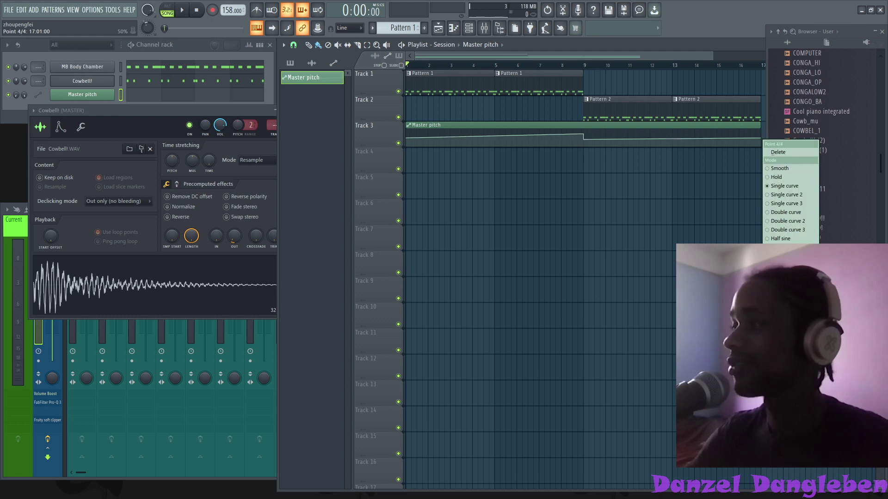
{"action": "left_click", "coordinate": [790, 296]}
- Copy the automation clip's first point value onto the upper point at bar 9 and play the arrangement
{"action": "right_click", "coordinate": [407, 139]}
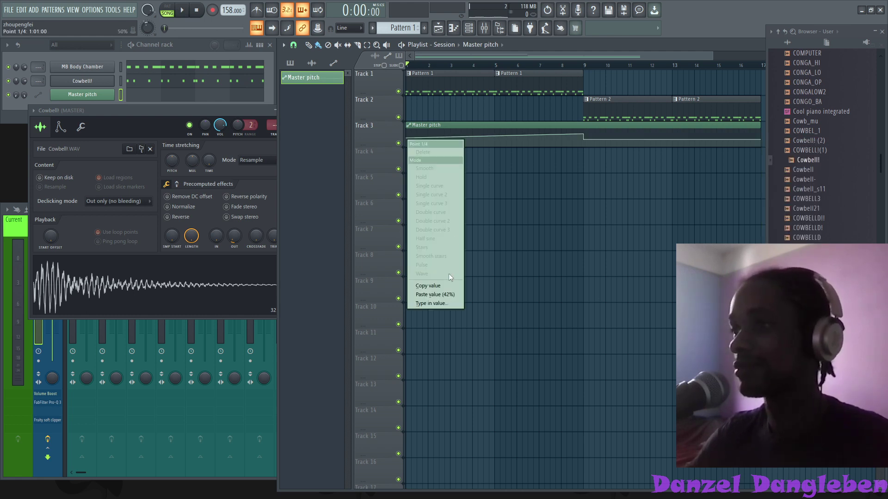
{"action": "left_click", "coordinate": [438, 285]}
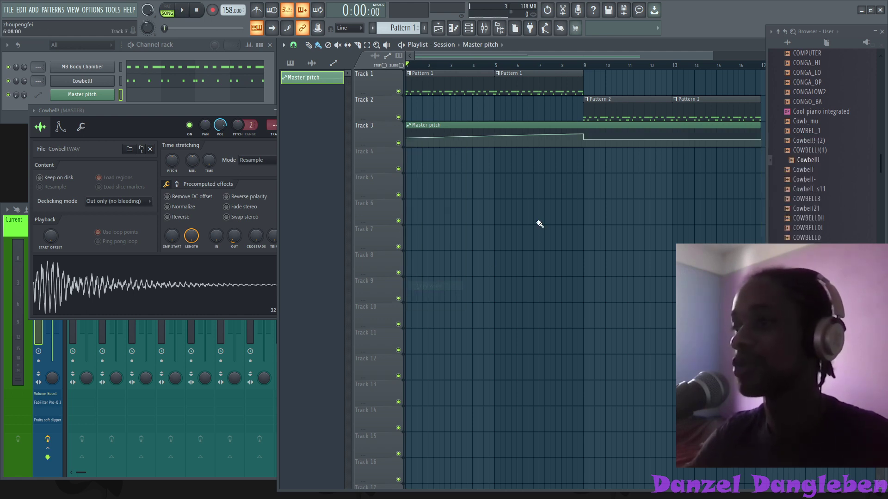
{"action": "right_click", "coordinate": [583, 134]}
{"action": "left_click", "coordinate": [620, 290]}
{"action": "key", "text": "space"}
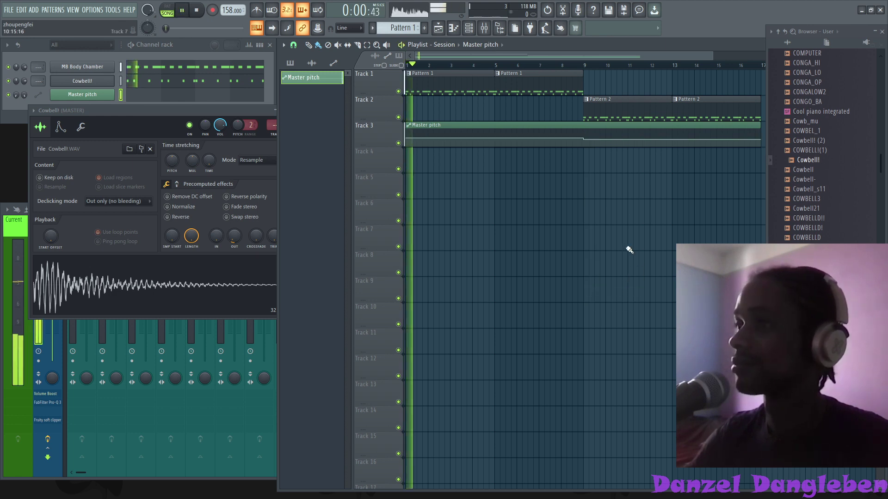
- Move the Master pitch channel to the top of the channel rack and stop playback
{"action": "left_click", "coordinate": [132, 52]}
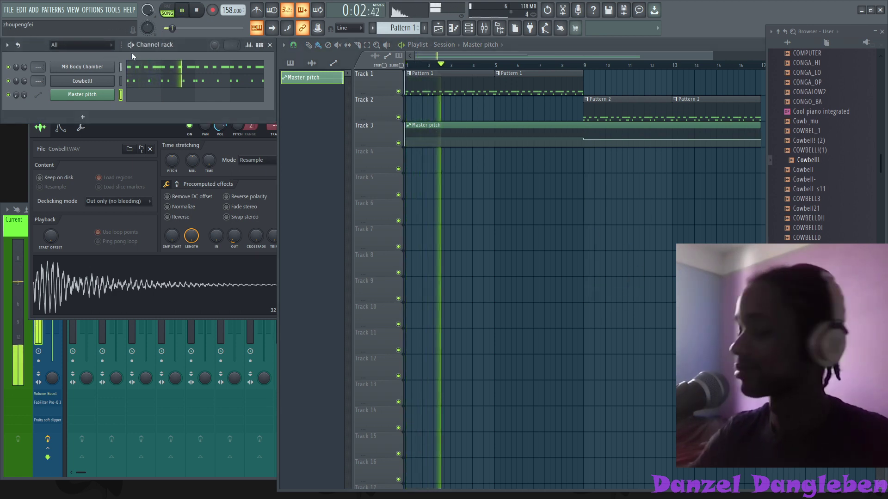
{"action": "key", "text": "alt+Up"}
{"action": "key", "text": "alt+Up"}
{"action": "key", "text": "space"}
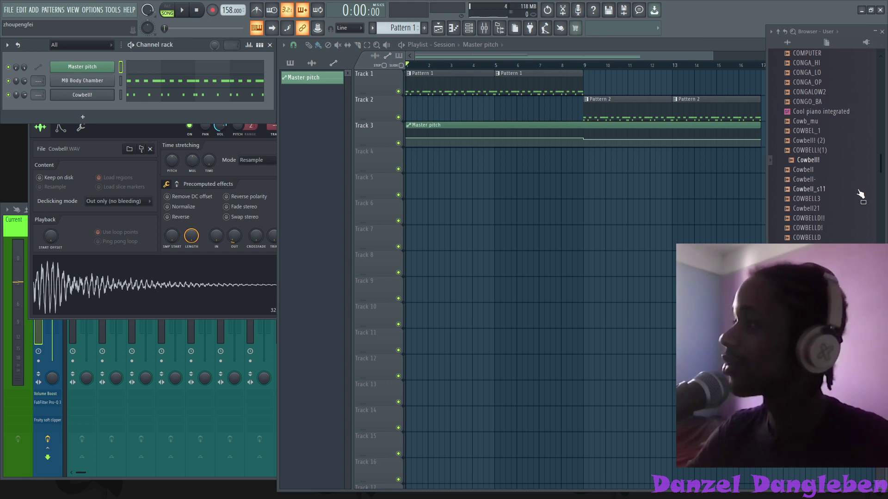
- Find the CgaLO sample in the Bouyon Samples folder and add it as a new channel below Cowbell!
{"action": "scroll", "coordinate": [879, 168], "scroll_direction": "down", "scroll_amount": 1}
{"action": "left_click_drag", "start_coordinate": [878, 169], "coordinate": [881, 156]}
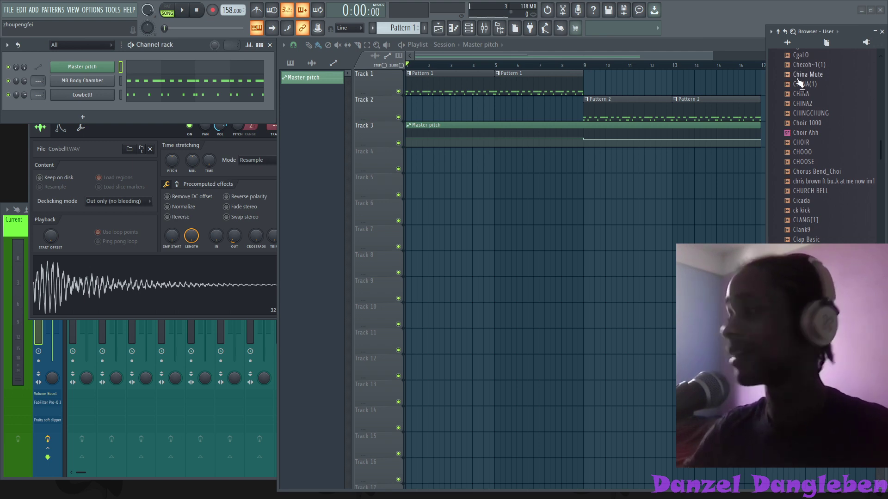
{"action": "left_click", "coordinate": [802, 55]}
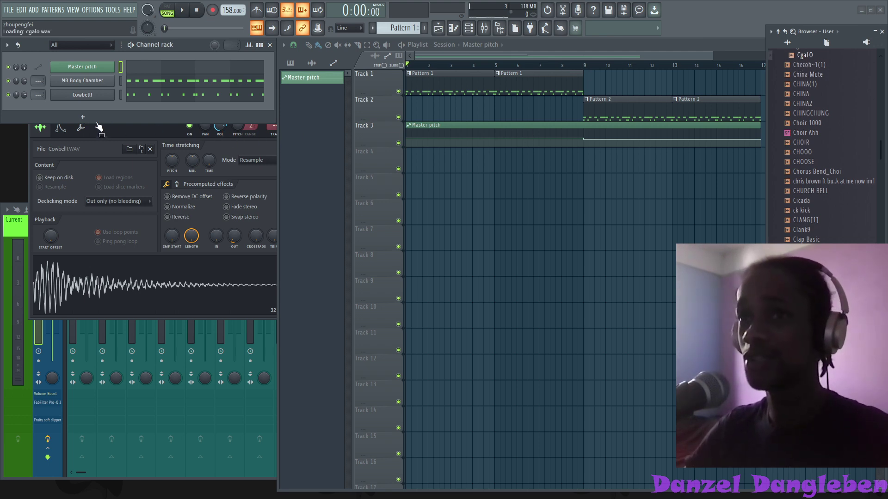
{"action": "left_click_drag", "start_coordinate": [68, 109], "coordinate": [77, 111]}
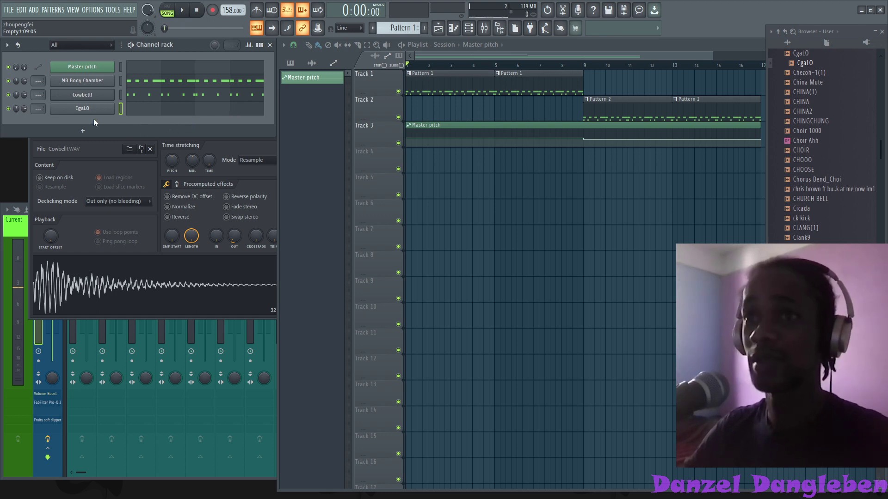
- Set the CgaLO channel's root note to F#5, audition the sample and close its settings
{"action": "left_click", "coordinate": [86, 109]}
{"action": "left_click", "coordinate": [105, 153]}
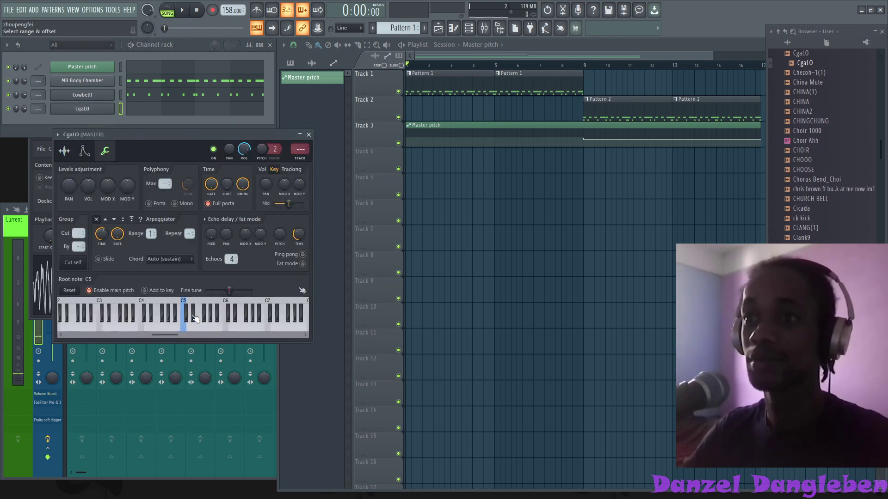
{"action": "right_click", "coordinate": [200, 306]}
{"action": "right_click", "coordinate": [203, 305]}
{"action": "key", "text": "q"}
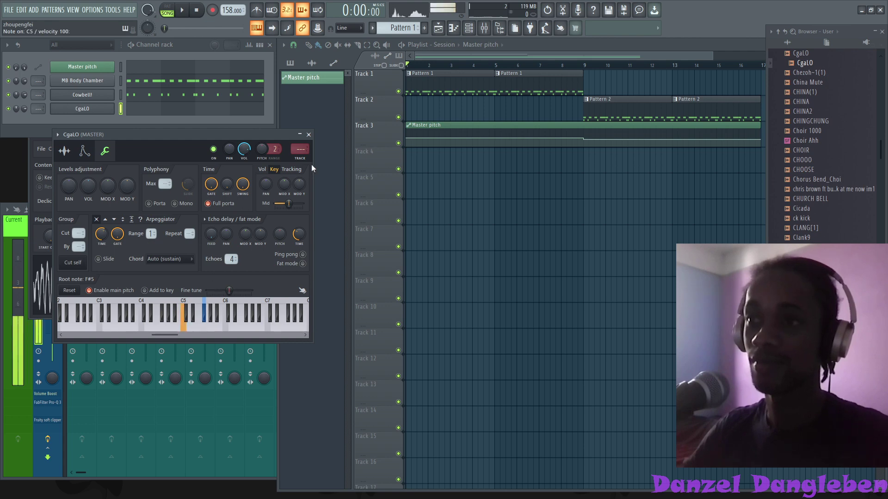
{"action": "left_click", "coordinate": [308, 134]}
- In CgaLO's Pattern 1 piano roll, place a one-step C5 at step 1 and two-step C5 and A#4 notes at steps 5 and 7
{"action": "left_click", "coordinate": [139, 108]}
{"action": "left_click", "coordinate": [509, 198]}
{"action": "left_click_drag", "start_coordinate": [487, 198], "coordinate": [323, 226]}
{"action": "left_click", "coordinate": [318, 123]}
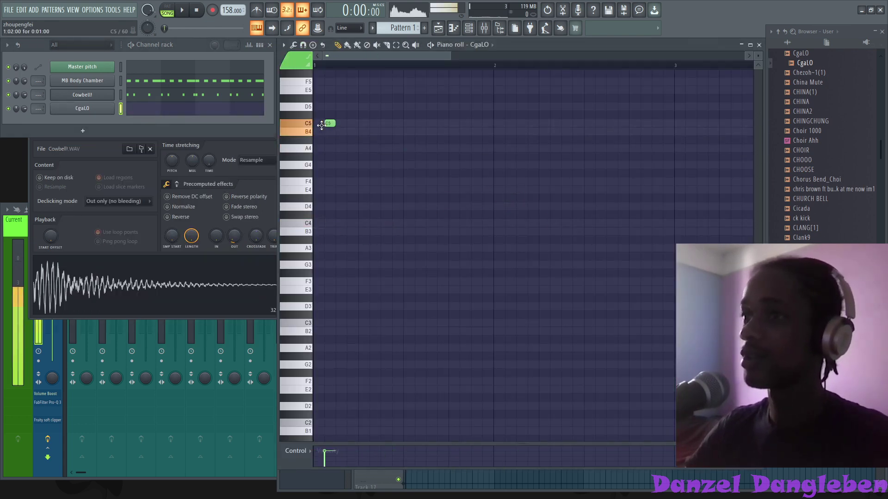
{"action": "double_click", "coordinate": [367, 124]}
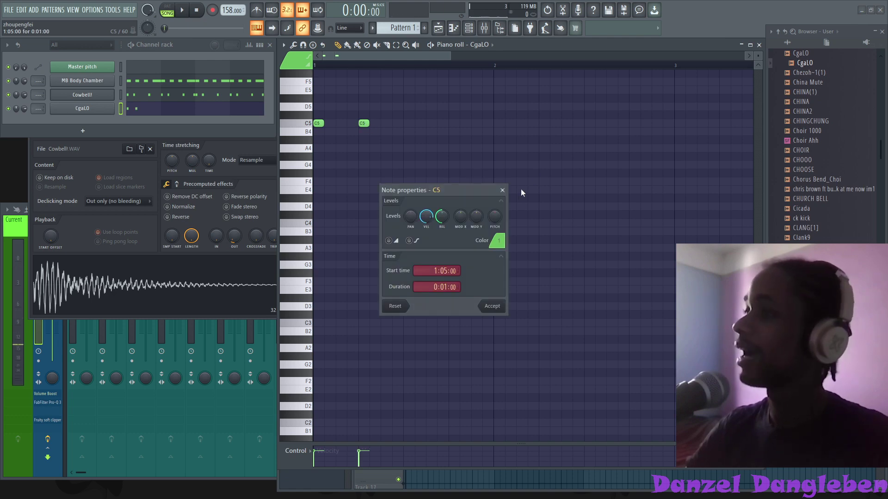
{"action": "left_click", "coordinate": [502, 190]}
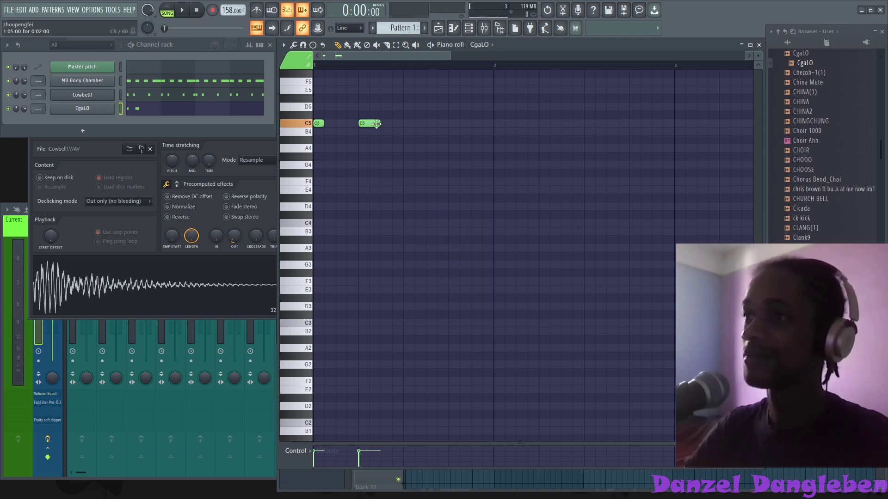
{"action": "left_click", "coordinate": [385, 141]}
{"action": "right_click", "coordinate": [371, 124]}
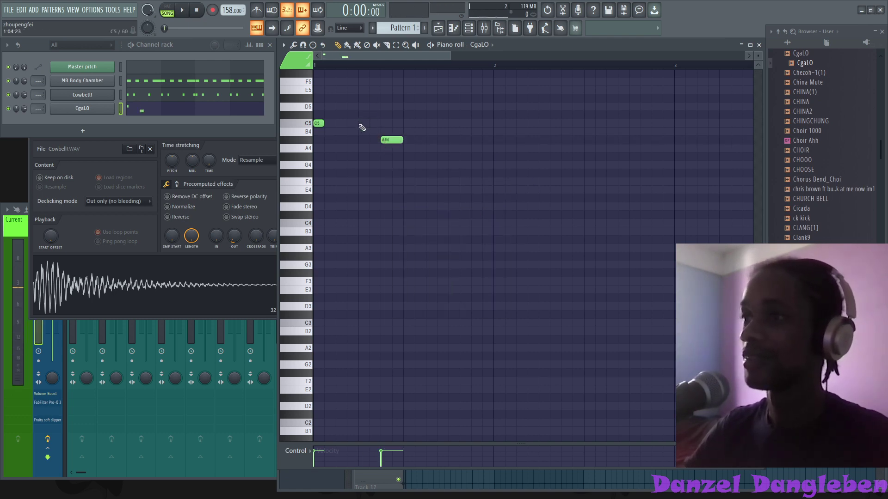
{"action": "left_click", "coordinate": [361, 125]}
- Duplicate the three-note CgaLO figure until it fills Pattern 1 and close the piano roll
{"action": "key", "text": "ctrl+b"}
{"action": "key", "text": "ctrl+d"}
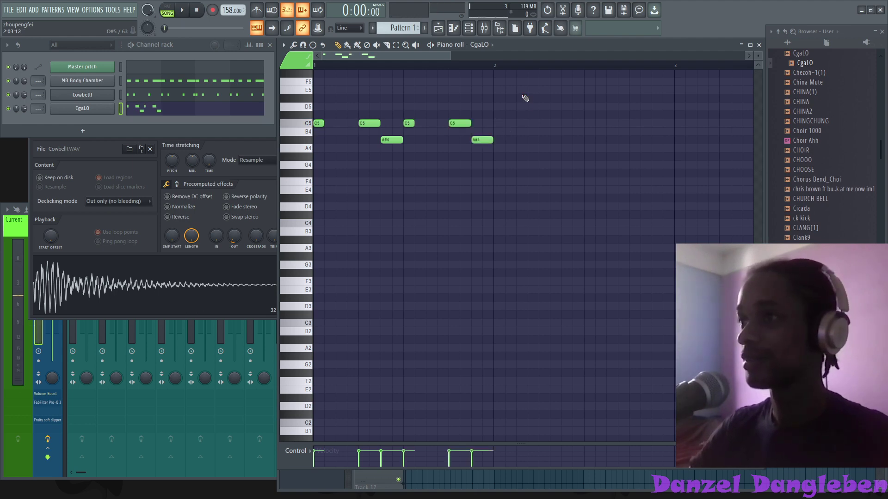
{"action": "key", "text": "ctrl+b"}
{"action": "right_click", "coordinate": [538, 101]}
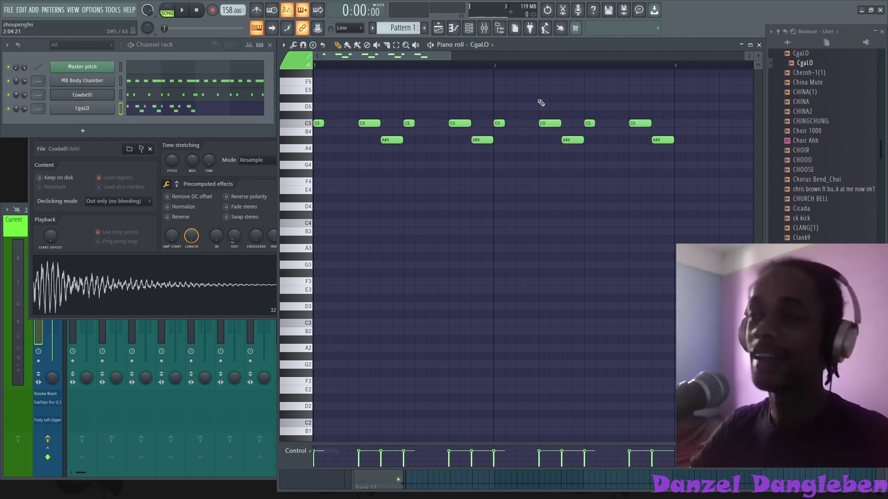
{"action": "key", "text": "ctrl+b"}
{"action": "left_click", "coordinate": [758, 44]}
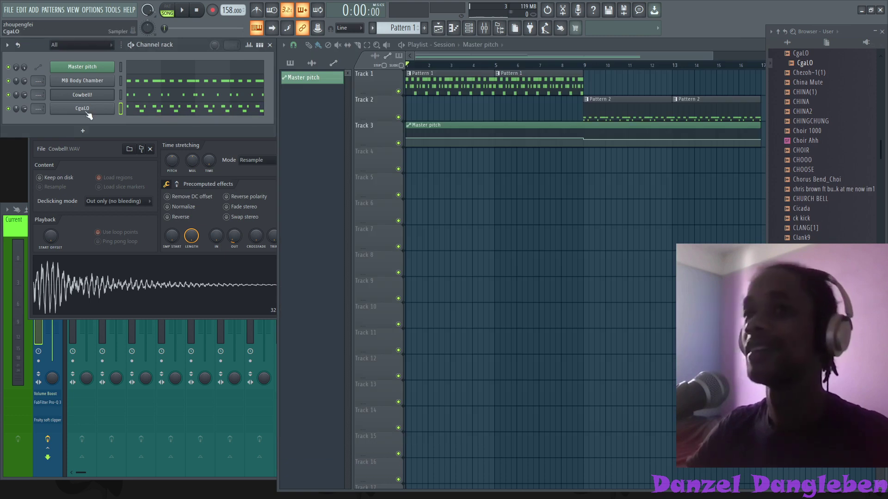
- Review the CgaLO channel's sample settings and waveform
{"action": "left_click", "coordinate": [86, 108]}
{"action": "left_click", "coordinate": [69, 156]}
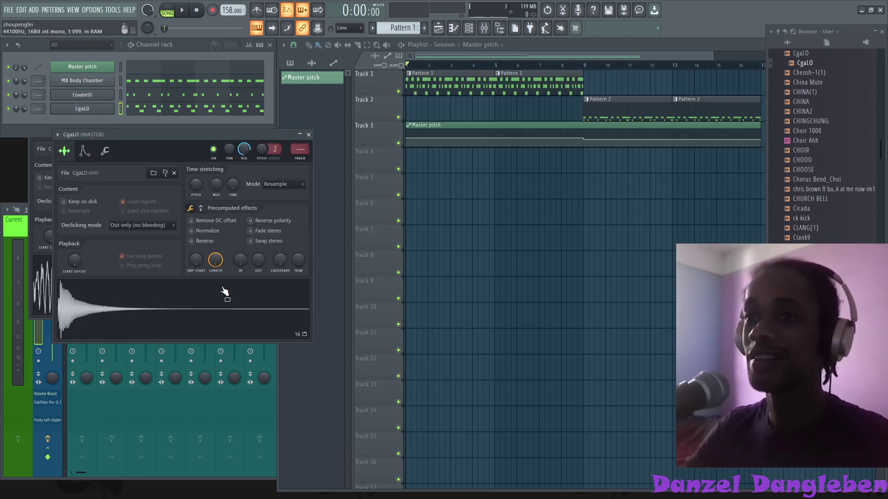
{"action": "left_click", "coordinate": [308, 135]}
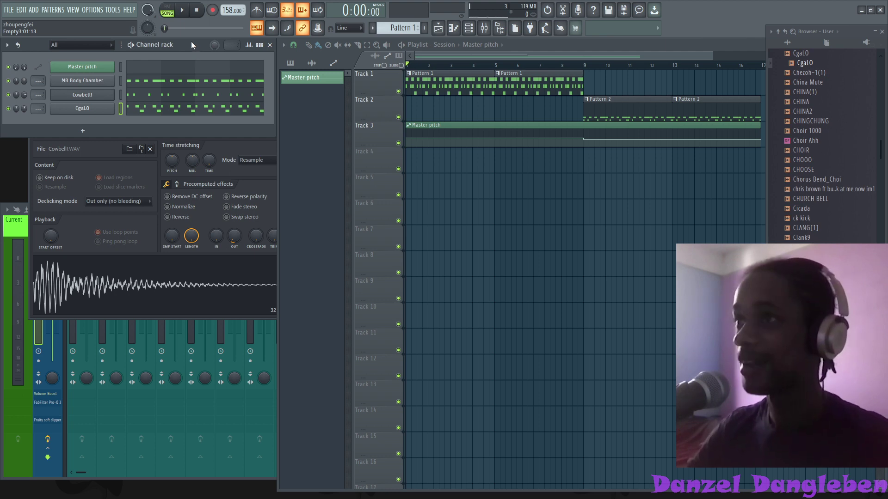
- Copy the CgaLO notes from Pattern 1 into Pattern 2
{"action": "key", "text": "plus"}
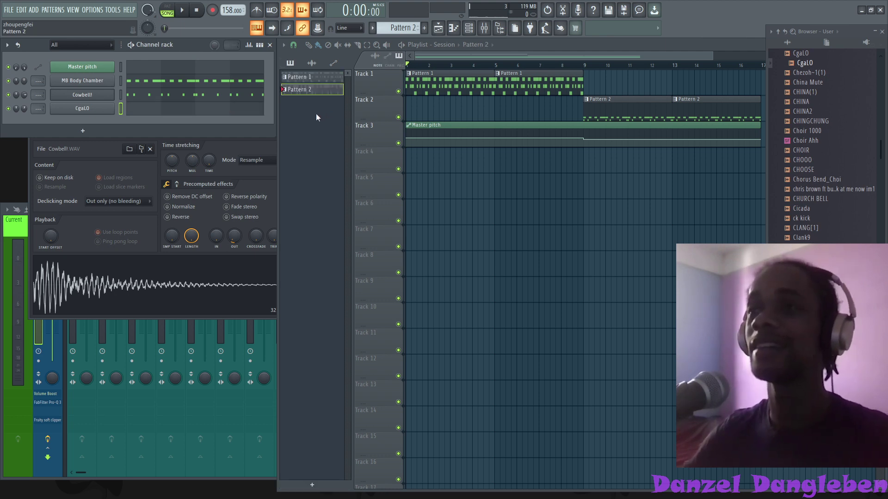
{"action": "left_click", "coordinate": [300, 76]}
{"action": "left_click", "coordinate": [208, 112]}
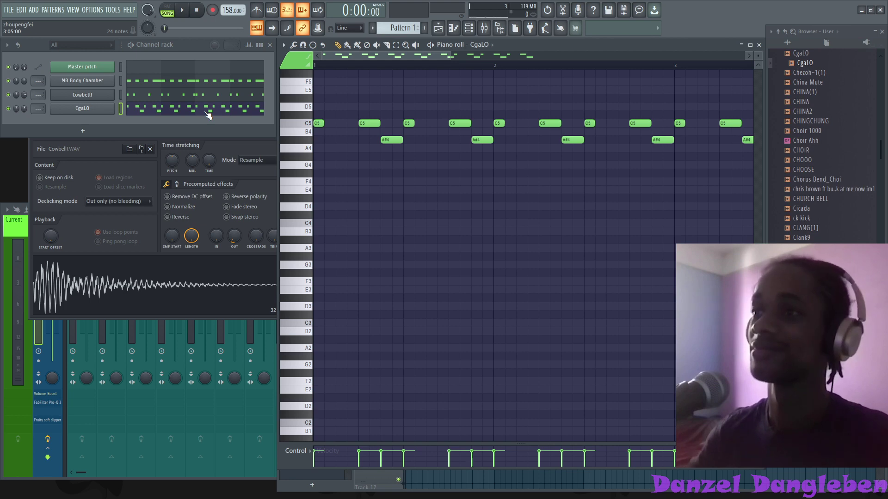
{"action": "key", "text": "Up"}
{"action": "key", "text": "Up"}
{"action": "key", "text": "F5"}
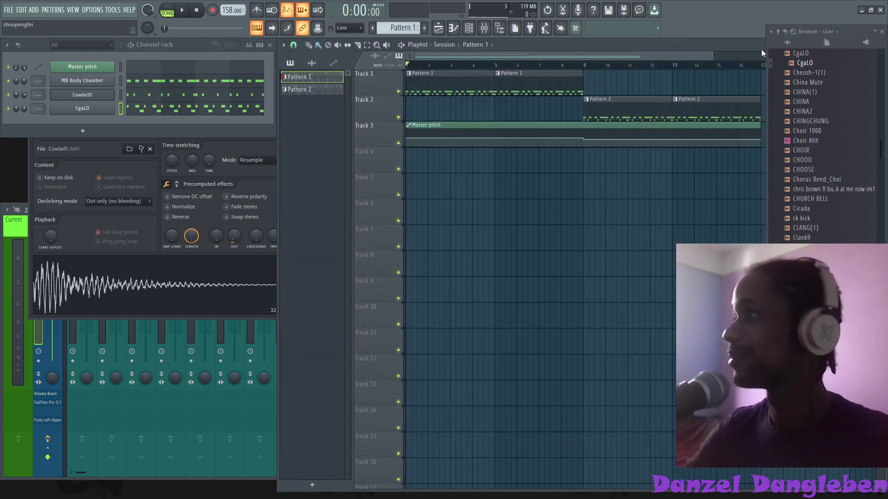
{"action": "key", "text": "Down"}
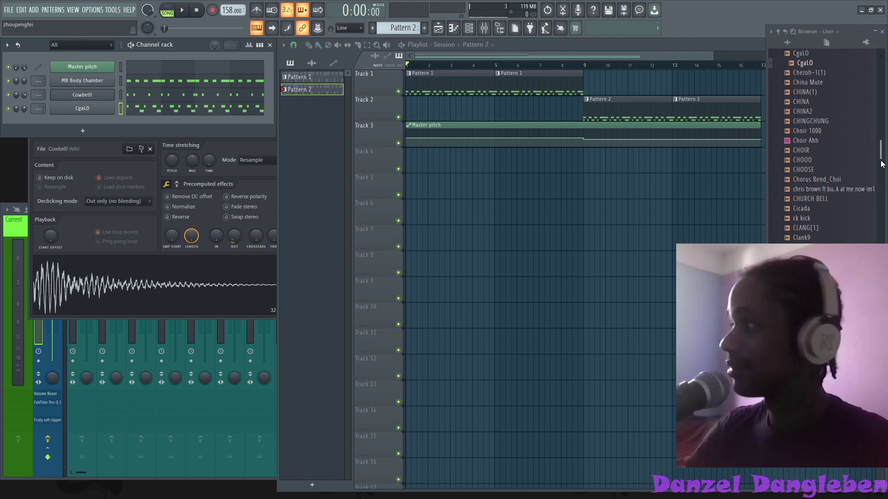
- Find the CABASA sample, add it as a new channel below CgaLO and open its piano roll in Pattern 2
{"action": "mouse_move", "coordinate": [881, 161]}
{"action": "left_mouse_down"}
{"action": "mouse_move", "coordinate": [878, 200]}
{"action": "mouse_move", "coordinate": [884, 153]}
{"action": "left_mouse_up"}
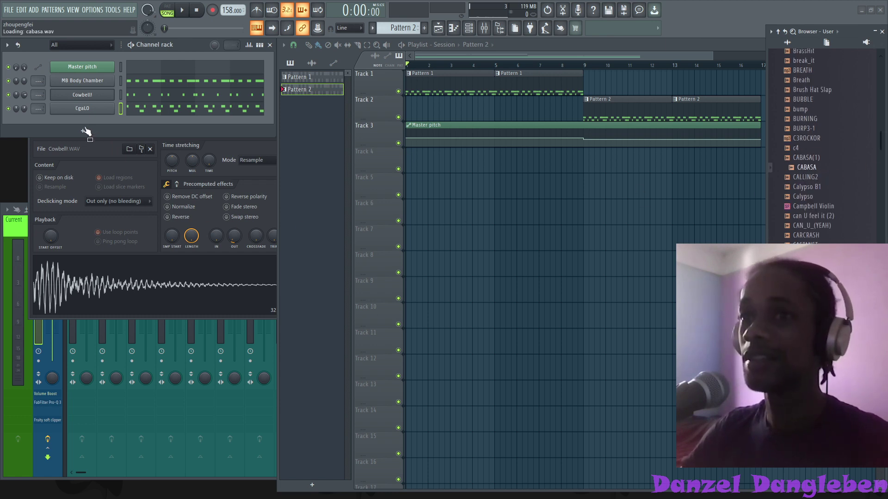
{"action": "left_click_drag", "start_coordinate": [190, 167], "coordinate": [189, 163]}
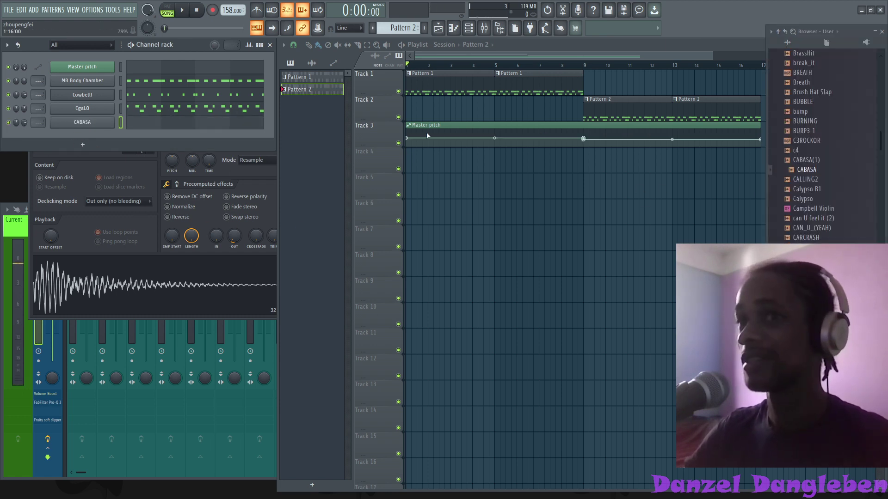
{"action": "left_click", "coordinate": [209, 128]}
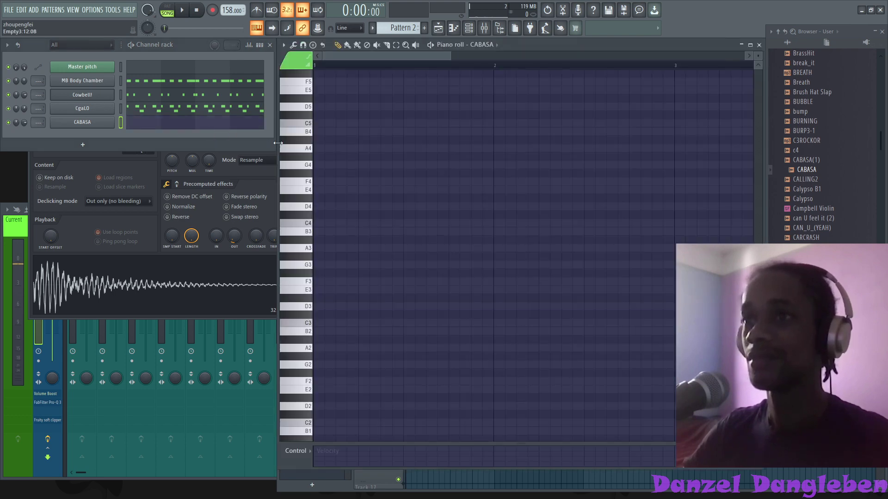
- Place one-step C5 notes at steps 1 and 4 for CABASA, removing the stray E4 note and the extra C5
{"action": "left_click_drag", "start_coordinate": [329, 190], "coordinate": [326, 123]}
{"action": "double_click", "coordinate": [339, 124]}
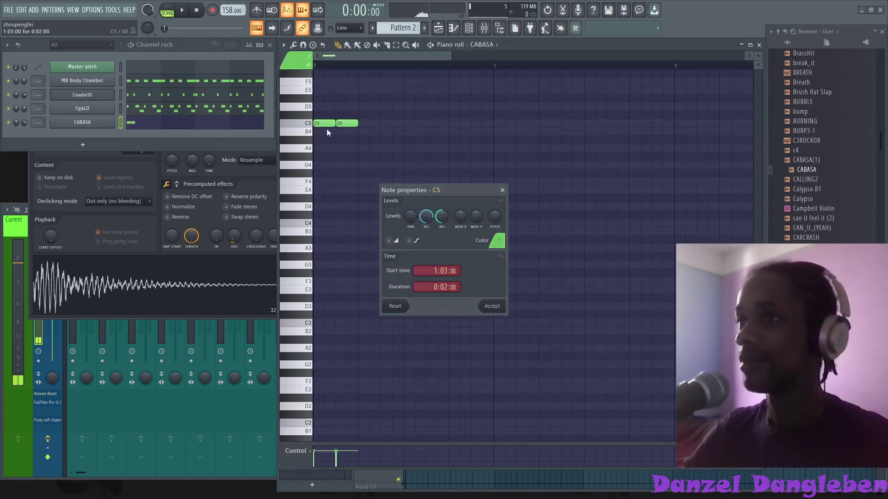
{"action": "left_click", "coordinate": [504, 190]}
{"action": "left_click", "coordinate": [505, 191]}
{"action": "right_click", "coordinate": [516, 190]}
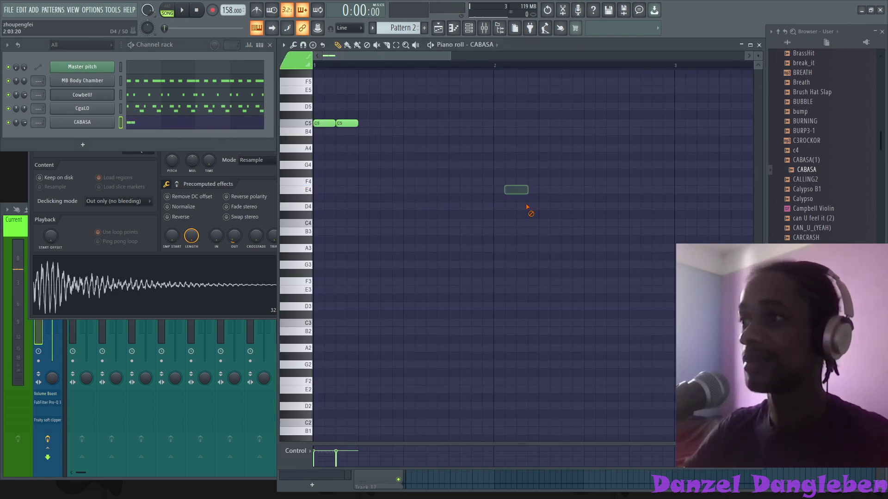
{"action": "double_click", "coordinate": [327, 124]}
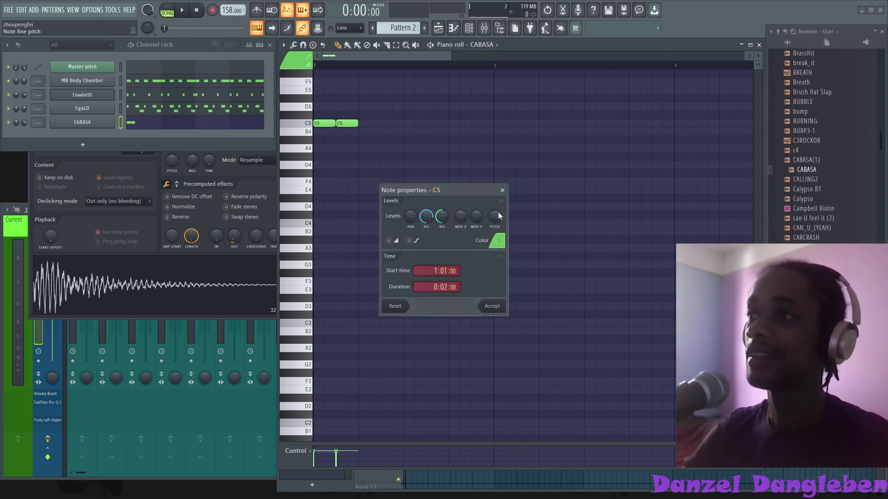
{"action": "left_click", "coordinate": [502, 190]}
{"action": "left_click", "coordinate": [506, 191]}
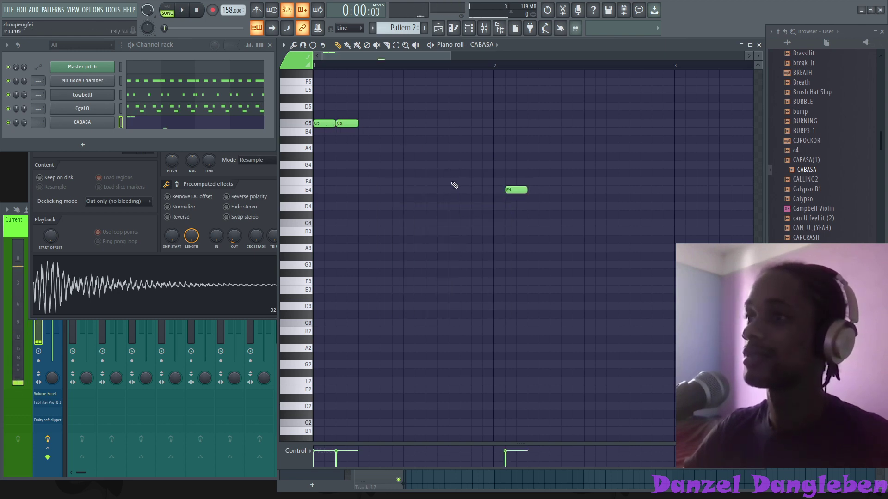
{"action": "right_click", "coordinate": [516, 190]}
{"action": "right_click", "coordinate": [348, 124]}
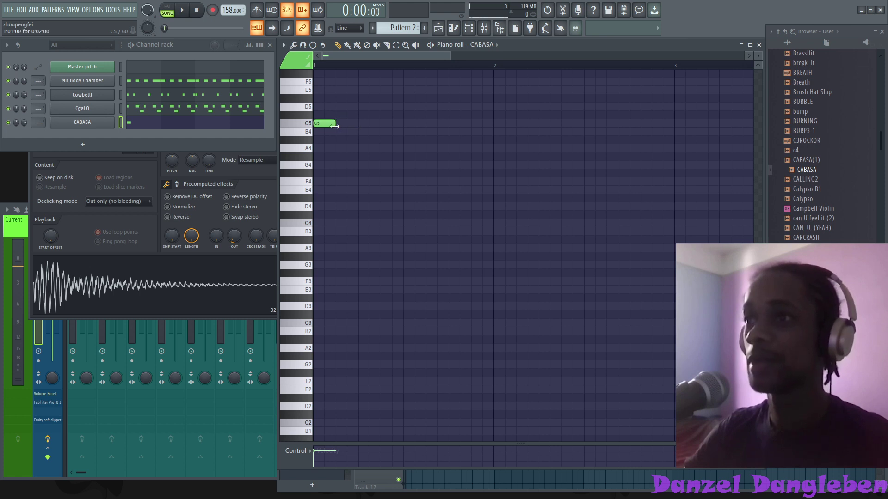
{"action": "left_click", "coordinate": [347, 123]}
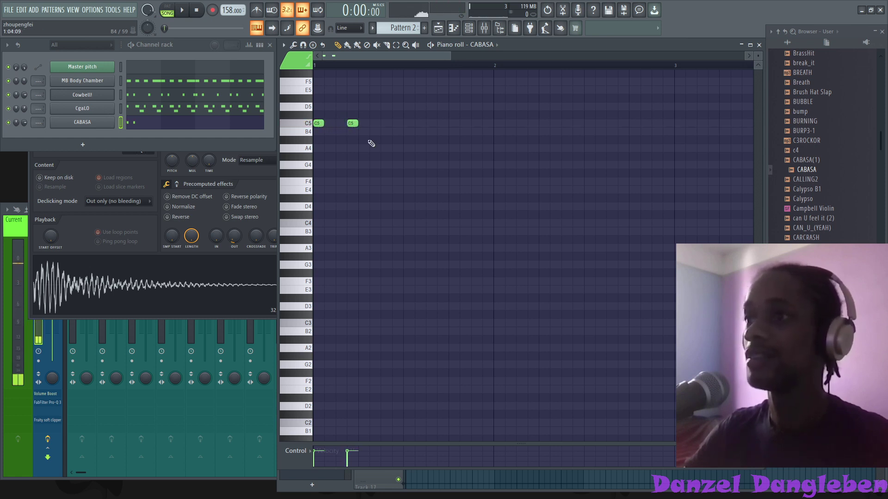
- Duplicate the two-note CABASA figure until it fills Pattern 2 and close the piano roll
{"action": "key", "text": "ctrl+b"}
{"action": "key", "text": "ctrl+b"}
{"action": "key", "text": "ctrl+b"}
{"action": "key", "text": "ctrl+b"}
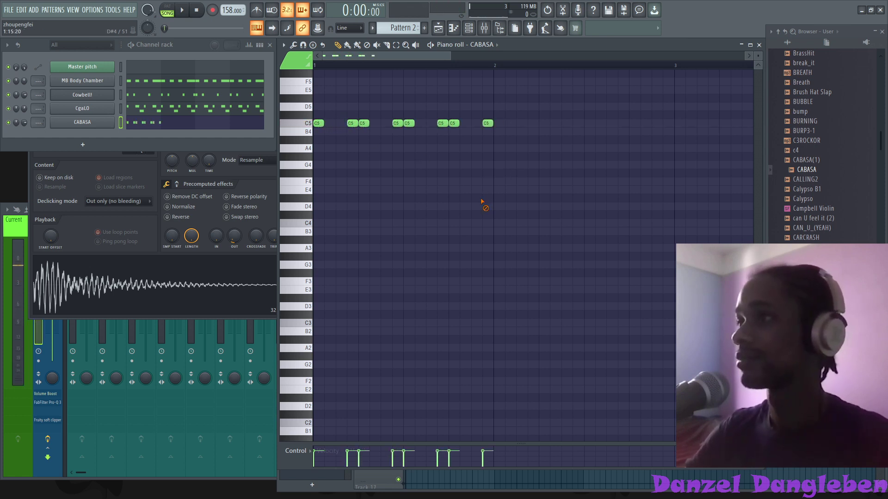
{"action": "left_click", "coordinate": [759, 44]}
- Review the CABASA channel's sample settings and copy its notes from Pattern 2 into Pattern 1
{"action": "left_click", "coordinate": [88, 122]}
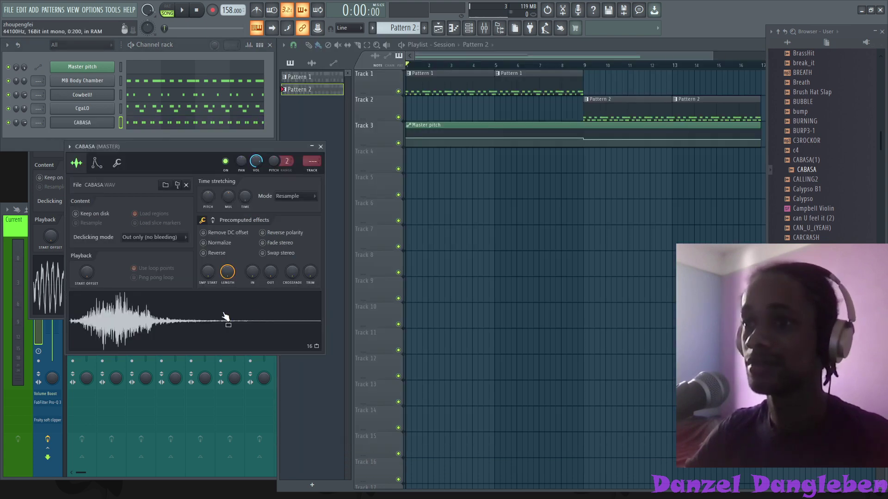
{"action": "left_click", "coordinate": [321, 146]}
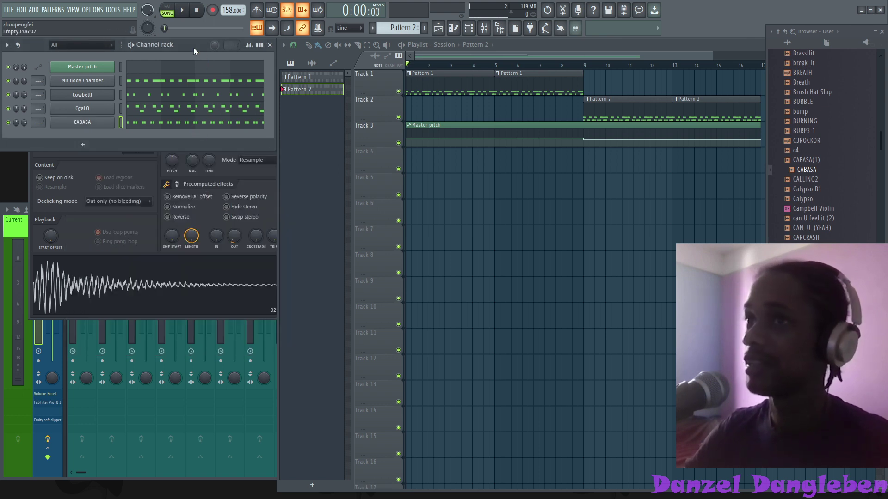
{"action": "key", "text": "KP_Subtract"}
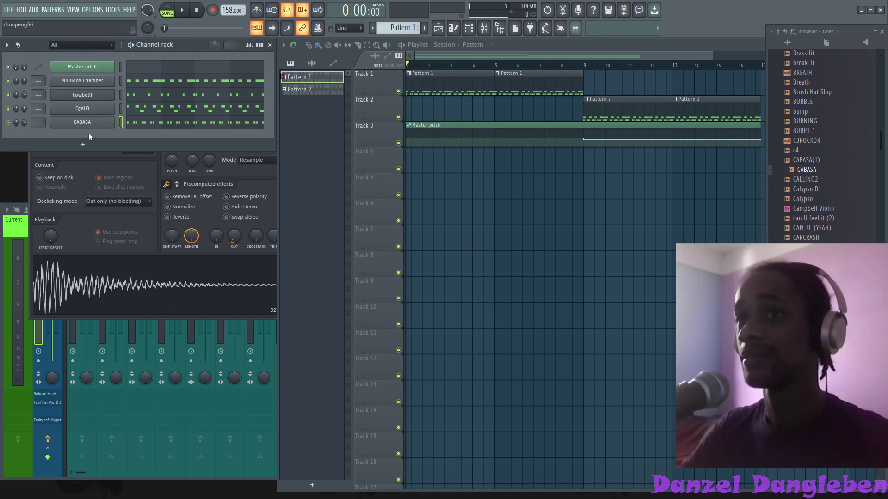
- Close the Cowbell! channel's settings window
{"action": "left_click", "coordinate": [81, 159]}
{"action": "left_click_drag", "start_coordinate": [145, 113], "coordinate": [359, 172]}
{"action": "left_click", "coordinate": [100, 95]}
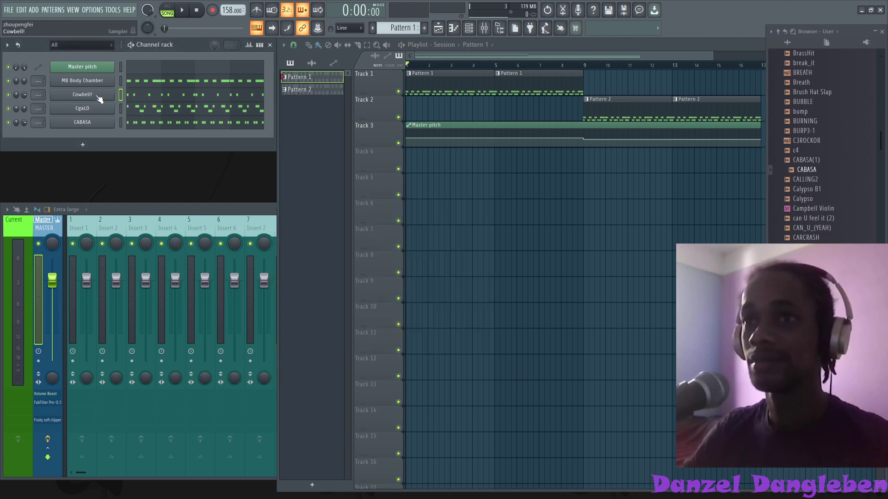
- Set the CABASA sample's quick fade out to 32% and toggle the channel's Cut itself option
{"action": "left_click", "coordinate": [92, 122]}
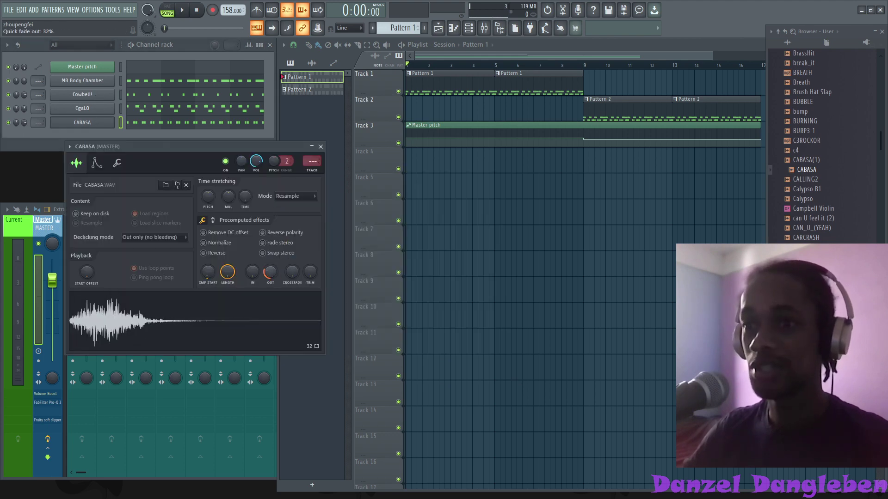
{"action": "left_click", "coordinate": [320, 147]}
{"action": "right_click", "coordinate": [94, 124]}
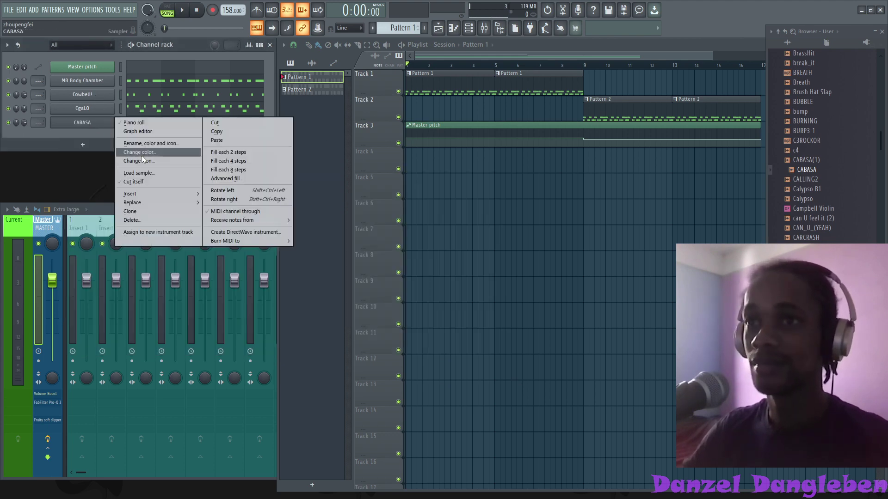
{"action": "left_click", "coordinate": [165, 183]}
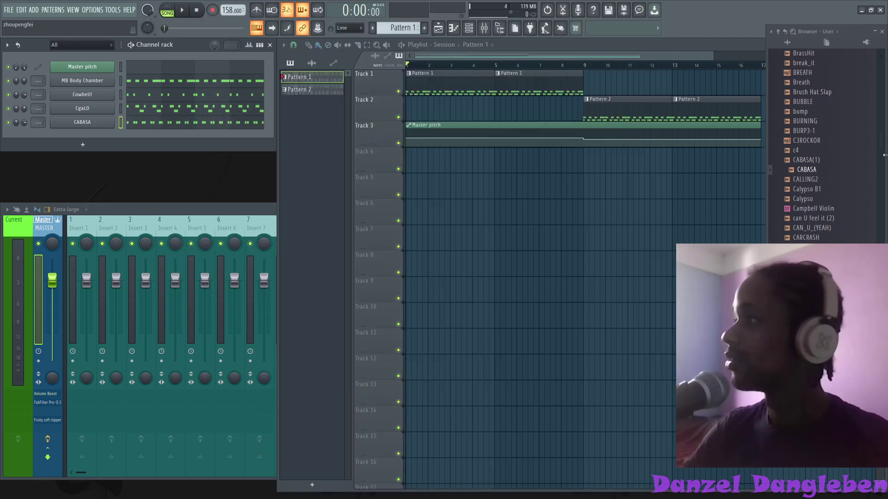
- Find the DAA_GROU sample further down the sample list and add it as a new channel below CABASA
{"action": "left_click_drag", "start_coordinate": [883, 153], "coordinate": [883, 169]}
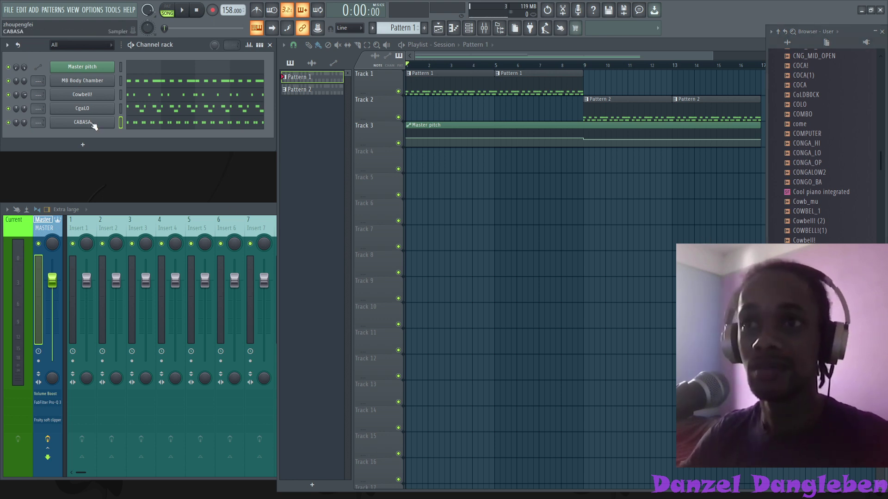
{"action": "left_click_drag", "start_coordinate": [882, 168], "coordinate": [882, 187]}
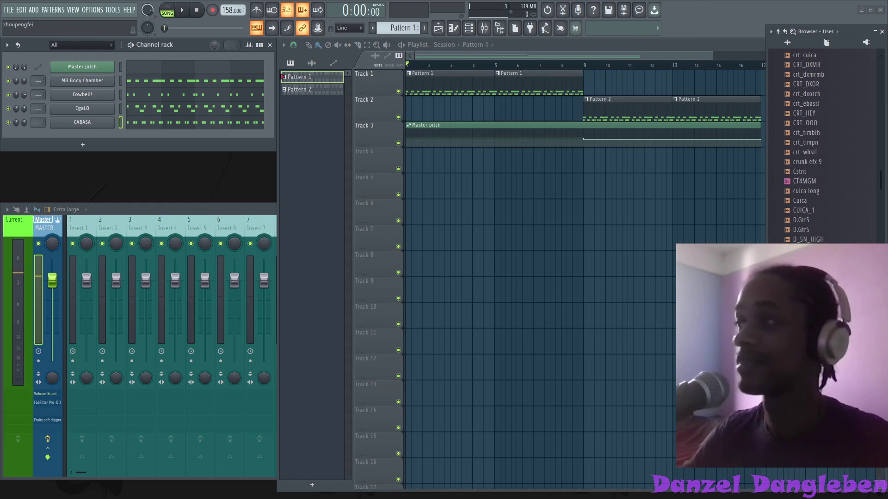
{"action": "left_click_drag", "start_coordinate": [805, 253], "coordinate": [101, 141]}
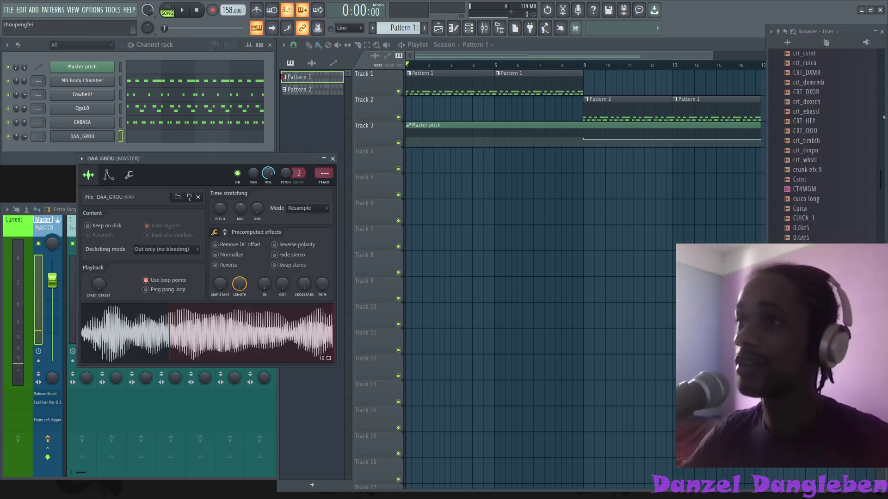
- Find the crt_ebassl sample in the sample list and add it as a new channel below DAA_GROU
{"action": "scroll", "coordinate": [882, 170], "scroll_direction": "up", "scroll_amount": 8}
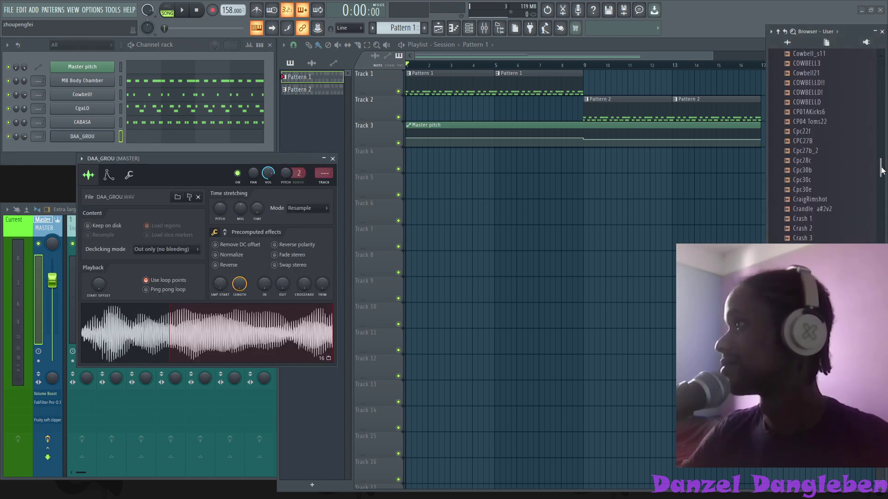
{"action": "scroll", "coordinate": [882, 171], "scroll_direction": "up", "scroll_amount": 2}
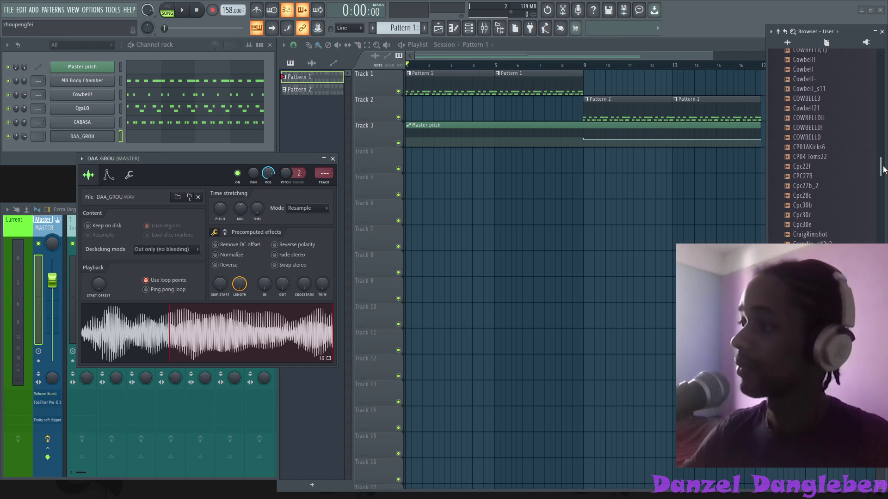
{"action": "left_click_drag", "start_coordinate": [883, 169], "coordinate": [883, 177]}
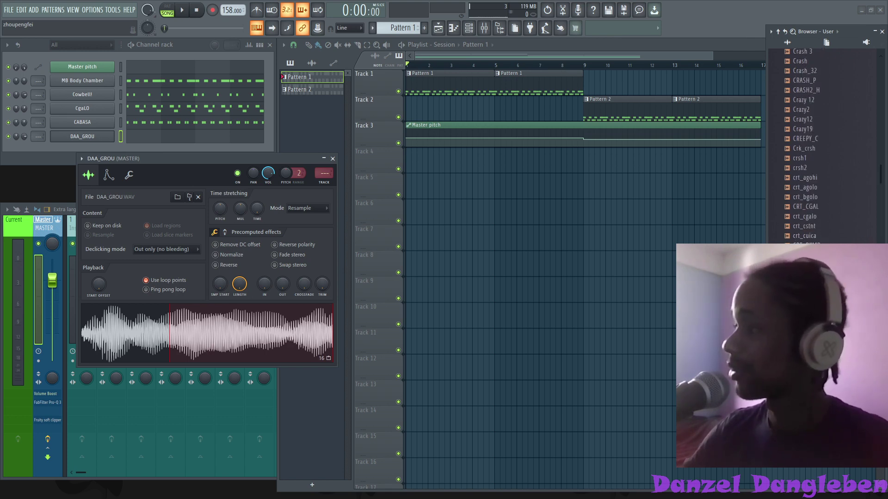
{"action": "left_click_drag", "start_coordinate": [805, 265], "coordinate": [65, 148]}
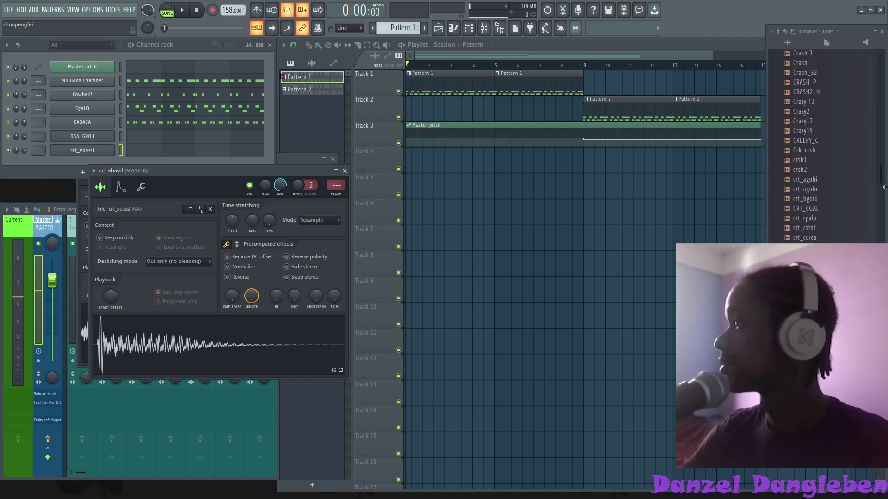
- Add the Big_Hit and 63_SNARE samples from higher up the sample list as new channels below crt_ebassl
{"action": "left_click_drag", "start_coordinate": [883, 178], "coordinate": [883, 143]}
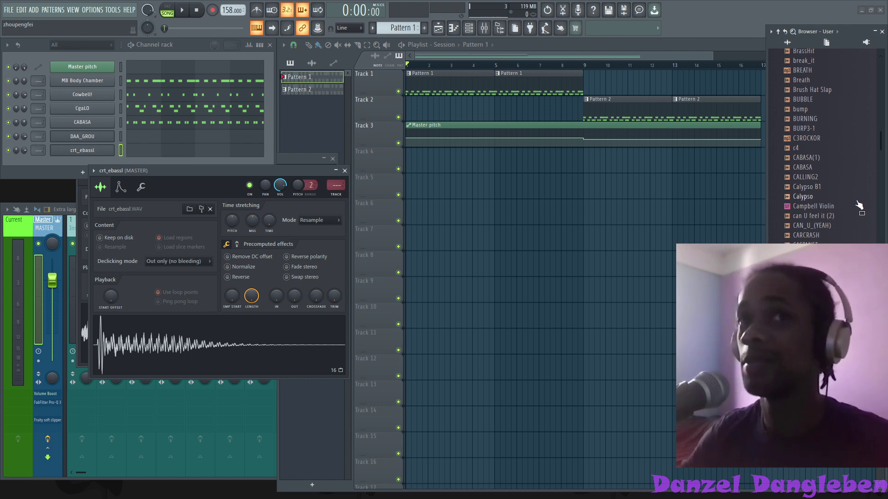
{"action": "left_click_drag", "start_coordinate": [882, 147], "coordinate": [76, 161]}
{"action": "mouse_move", "coordinate": [884, 127]}
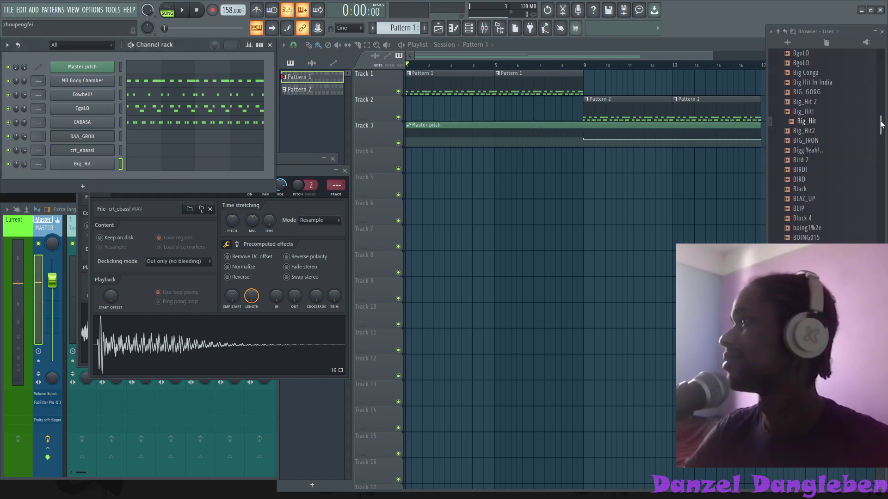
{"action": "left_click_drag", "start_coordinate": [881, 124], "coordinate": [881, 82]}
{"action": "left_click_drag", "start_coordinate": [807, 323], "coordinate": [85, 181]}
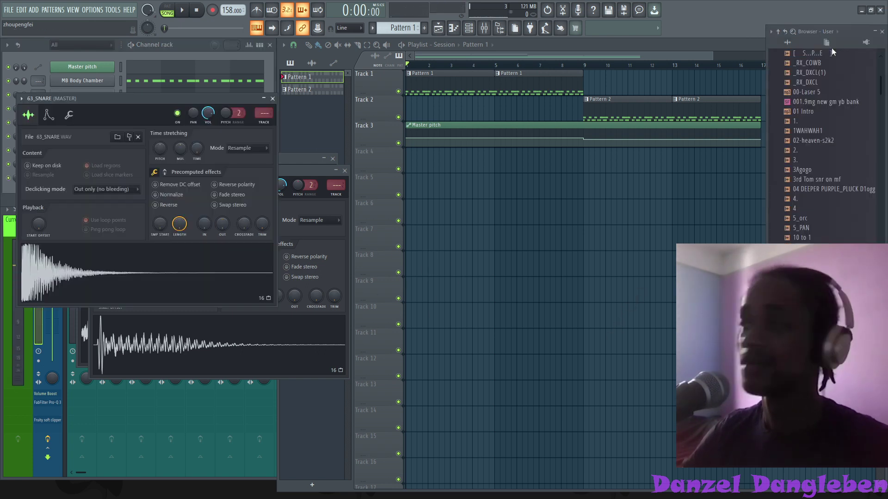
- Add the RX-Tamborine and RY TmpBk samples from further down the sample list as new channels below 63_SNARE
{"action": "left_click_drag", "start_coordinate": [882, 86], "coordinate": [882, 377]}
{"action": "left_click_drag", "start_coordinate": [807, 259], "coordinate": [10, 192]}
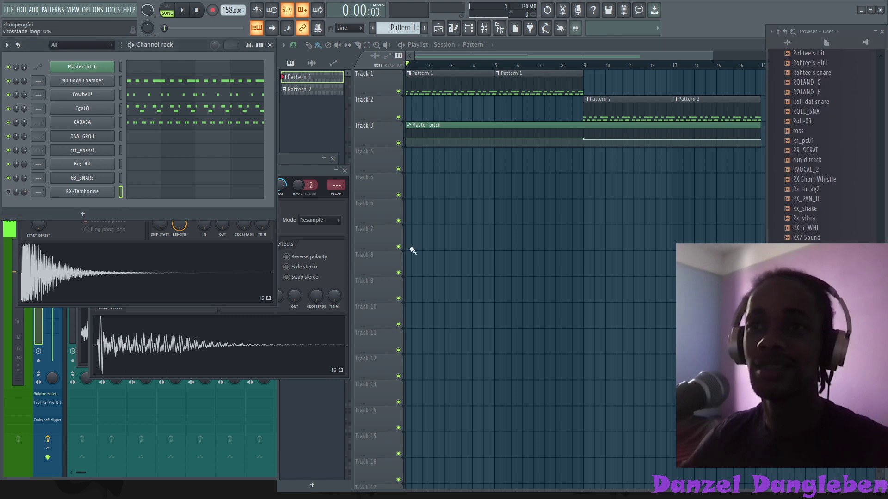
{"action": "scroll", "coordinate": [823, 146], "scroll_direction": "down", "scroll_amount": 3}
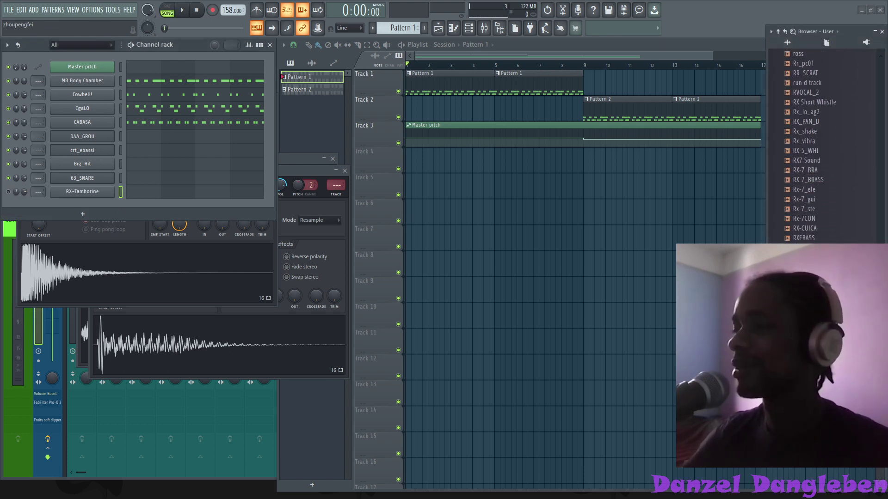
{"action": "left_click_drag", "start_coordinate": [807, 259], "coordinate": [79, 208]}
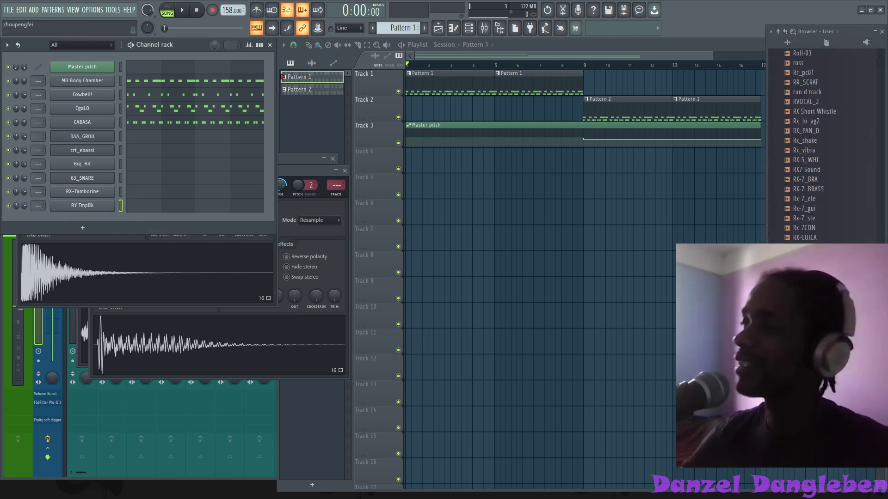
- Find the scrap_hammer sample in the sample list and add it as a new channel below RY TmpBk
{"action": "scroll", "coordinate": [823, 146], "scroll_direction": "down", "scroll_amount": 8}
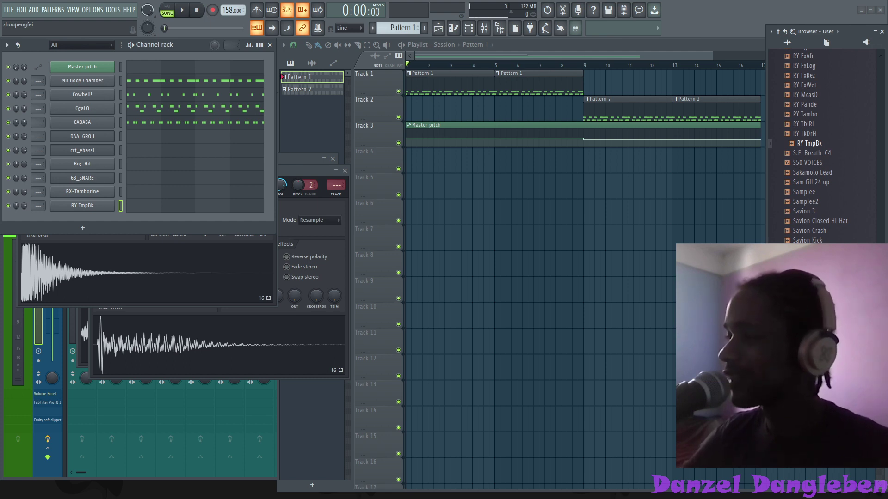
{"action": "scroll", "coordinate": [823, 146], "scroll_direction": "down", "scroll_amount": 5}
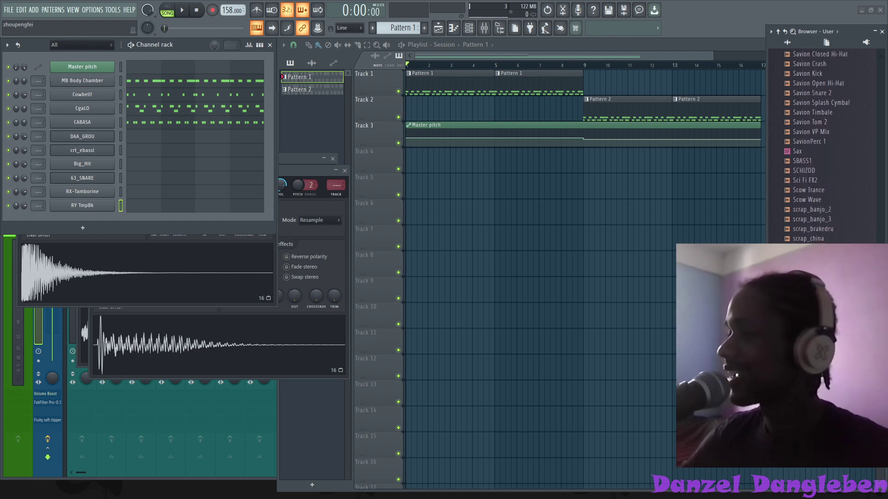
{"action": "scroll", "coordinate": [823, 148], "scroll_direction": "down", "scroll_amount": 1}
{"action": "left_click_drag", "start_coordinate": [814, 264], "coordinate": [74, 218]}
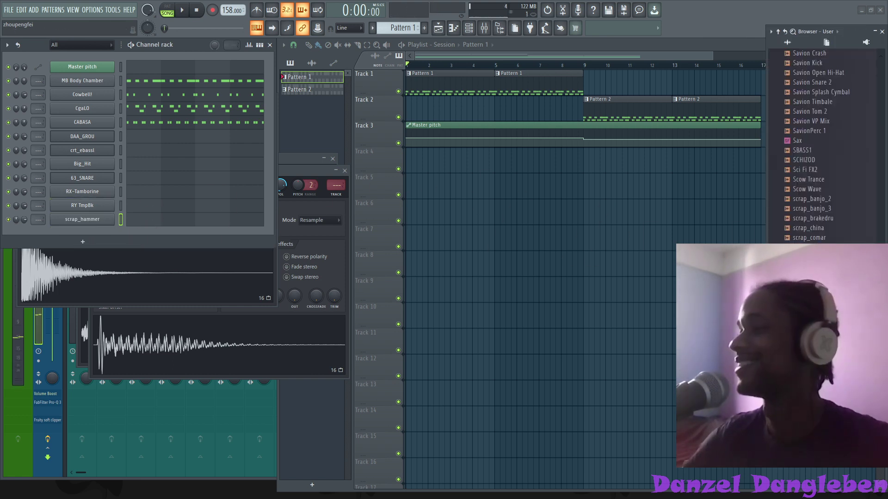
- Find the WOOD_BLO sample near the end of the sample list and add it as a channel below scrap_hammer
{"action": "scroll", "coordinate": [823, 146], "scroll_direction": "down", "scroll_amount": 15}
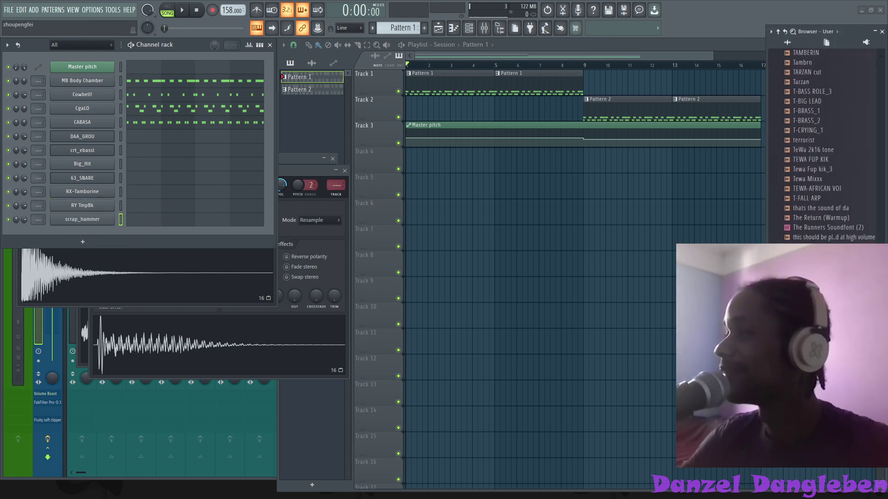
{"action": "scroll", "coordinate": [818, 165], "scroll_direction": "down", "scroll_amount": 10}
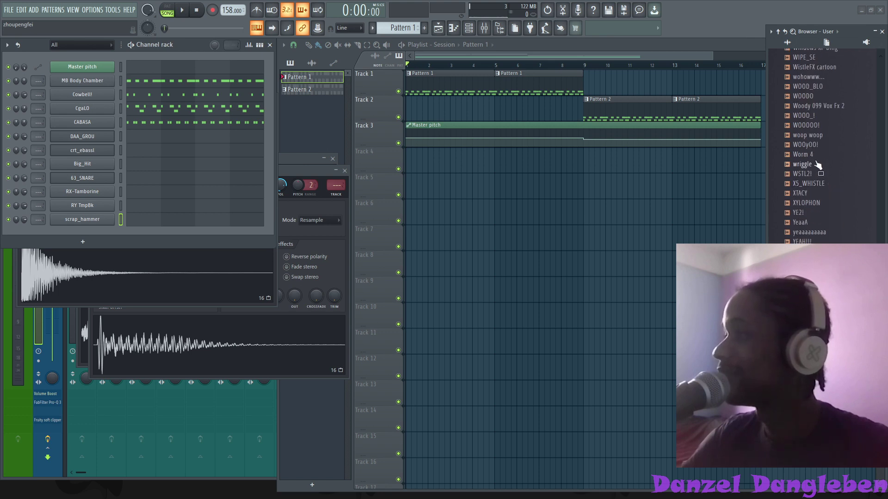
{"action": "scroll", "coordinate": [816, 157], "scroll_direction": "up", "scroll_amount": 2}
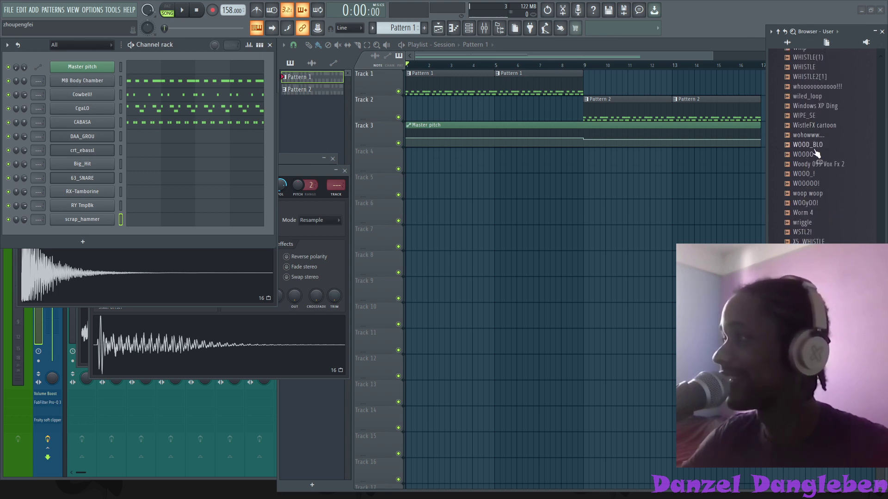
{"action": "left_click_drag", "start_coordinate": [818, 147], "coordinate": [153, 231]}
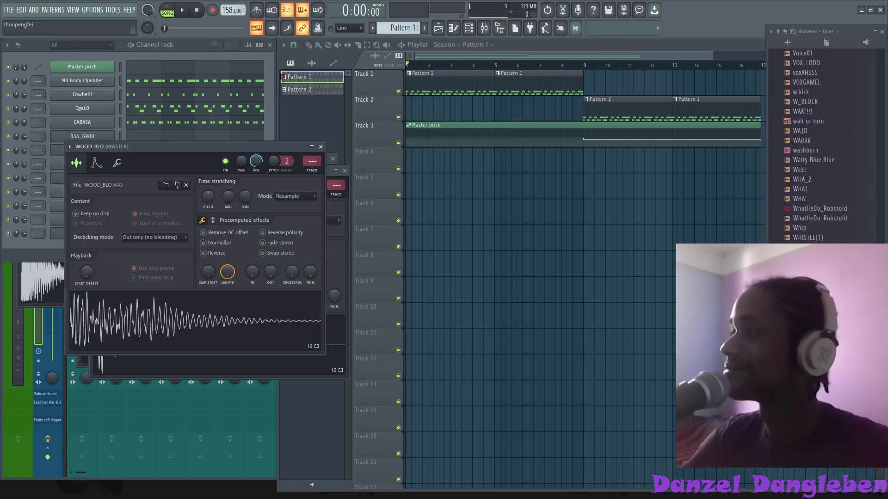
- Look back up through the sample list for further percussion sounds
{"action": "scroll", "coordinate": [816, 146], "scroll_direction": "up", "scroll_amount": 10}
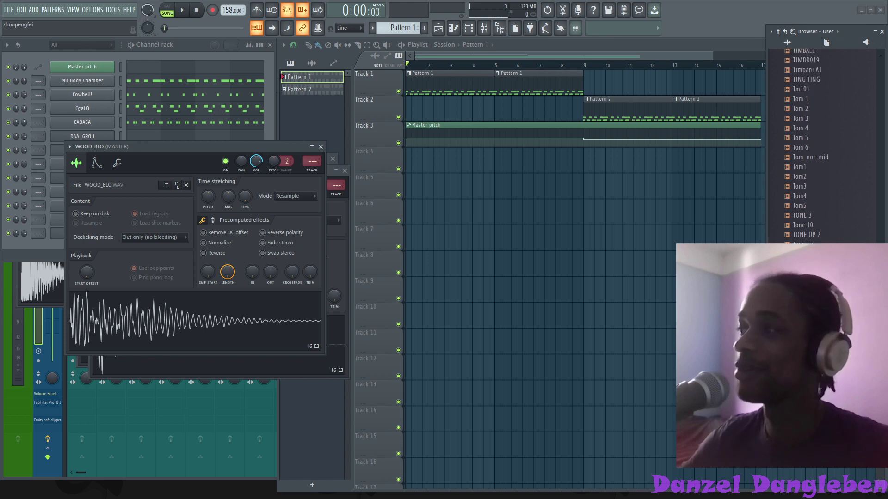
{"action": "scroll", "coordinate": [817, 146], "scroll_direction": "up", "scroll_amount": 5}
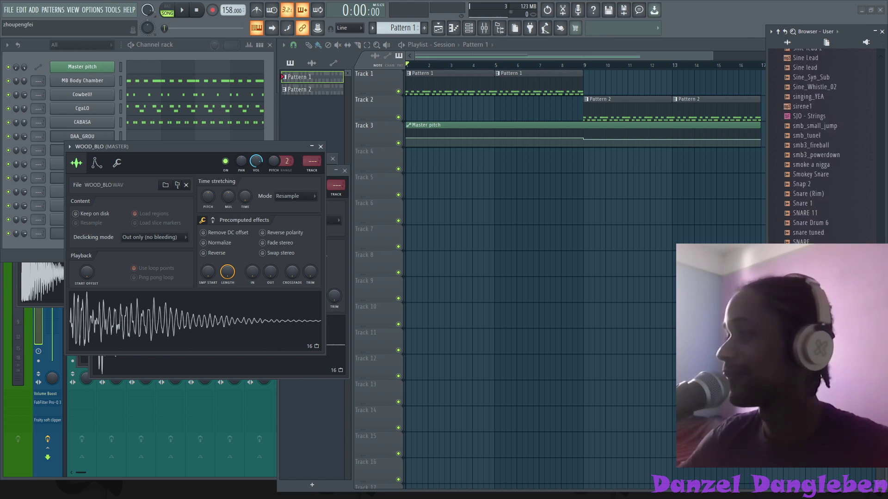
{"action": "scroll", "coordinate": [817, 146], "scroll_direction": "down", "scroll_amount": 3}
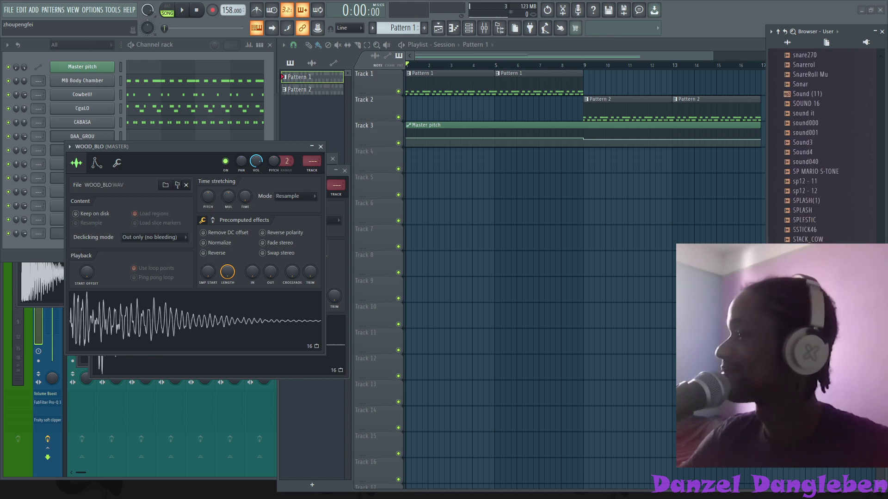
{"action": "scroll", "coordinate": [817, 146], "scroll_direction": "up", "scroll_amount": 10}
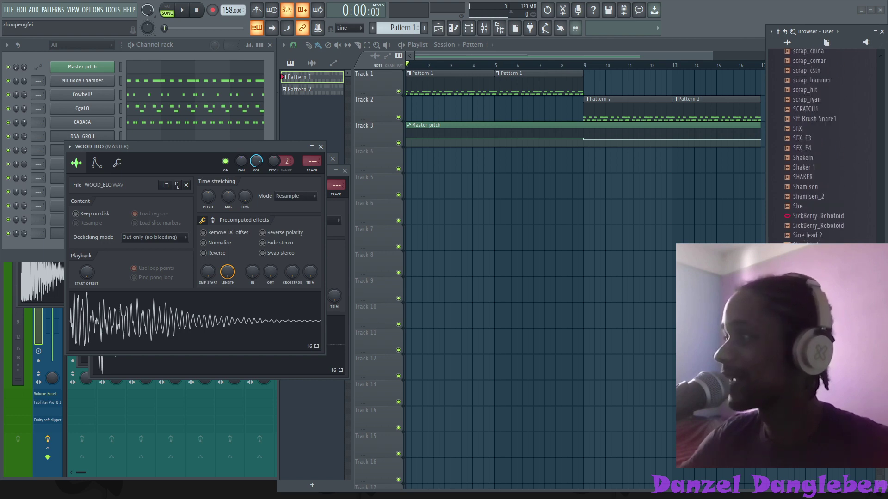
{"action": "scroll", "coordinate": [817, 146], "scroll_direction": "up", "scroll_amount": 4}
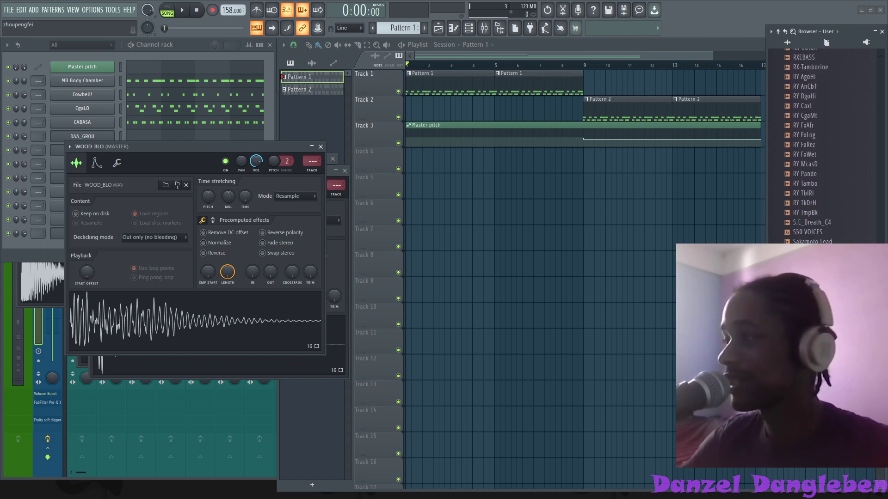
{"action": "scroll", "coordinate": [817, 146], "scroll_direction": "up", "scroll_amount": 6}
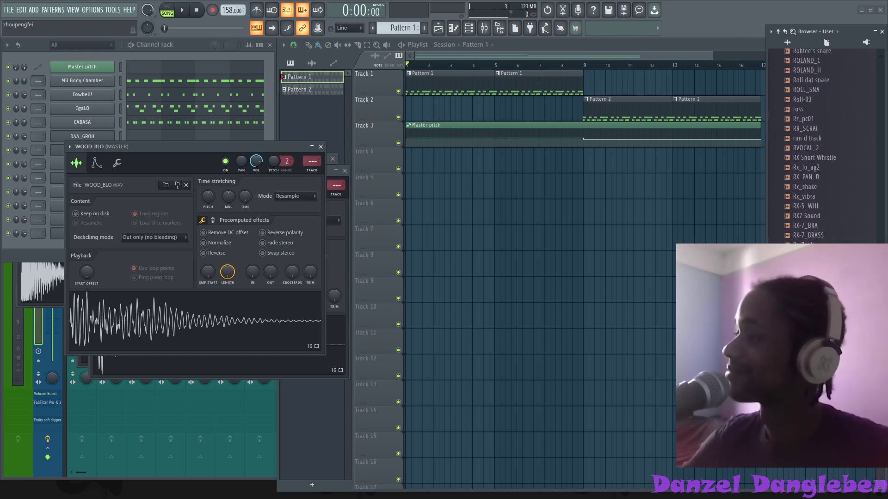
{"action": "left_click_drag", "start_coordinate": [881, 388], "coordinate": [886, 212]}
{"action": "scroll", "coordinate": [886, 212], "scroll_direction": "up", "scroll_amount": 8}
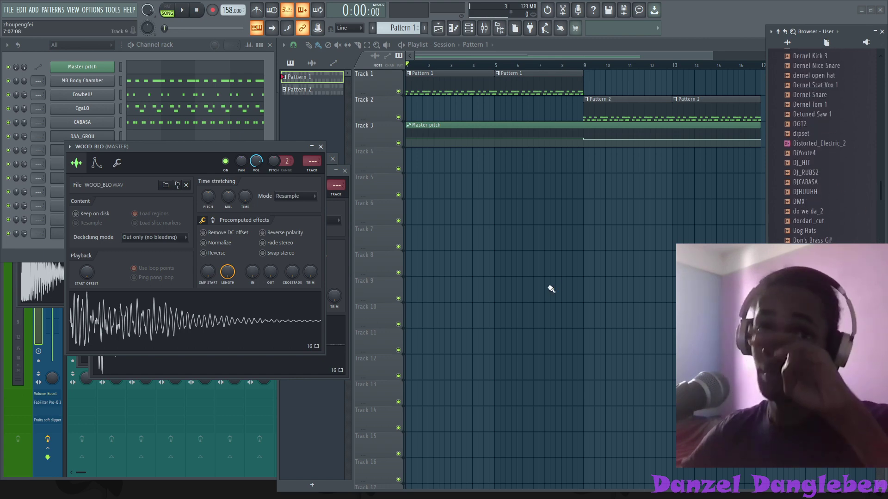
- Open the crt_ebassl channel's notes in Pattern 1 and place the opening D5 notes in the first bar
{"action": "left_click", "coordinate": [164, 44]}
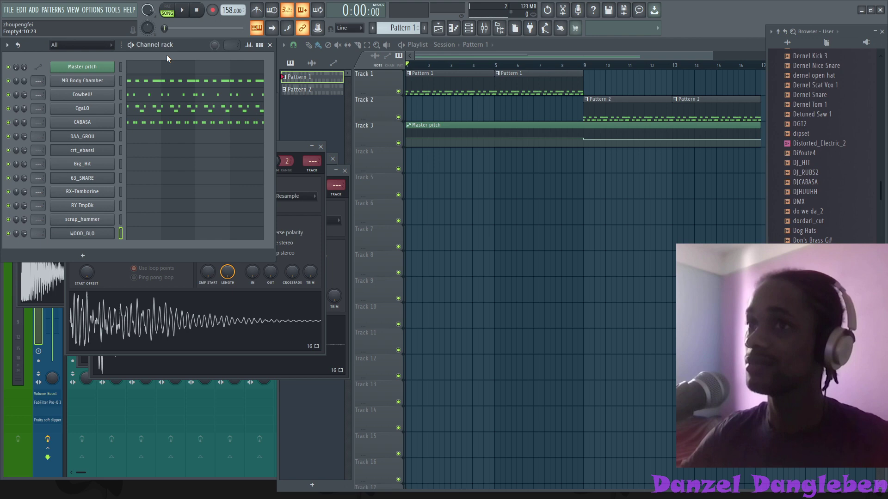
{"action": "left_click", "coordinate": [155, 154]}
{"action": "left_click_drag", "start_coordinate": [338, 165], "coordinate": [289, 109]}
{"action": "left_click", "coordinate": [356, 107]}
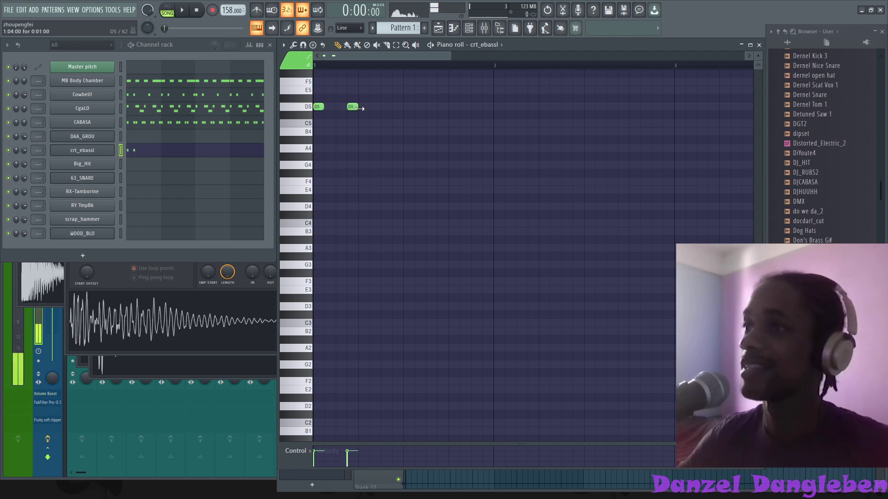
{"action": "right_click", "coordinate": [359, 108]}
{"action": "left_click", "coordinate": [360, 107]}
{"action": "left_click", "coordinate": [389, 108]}
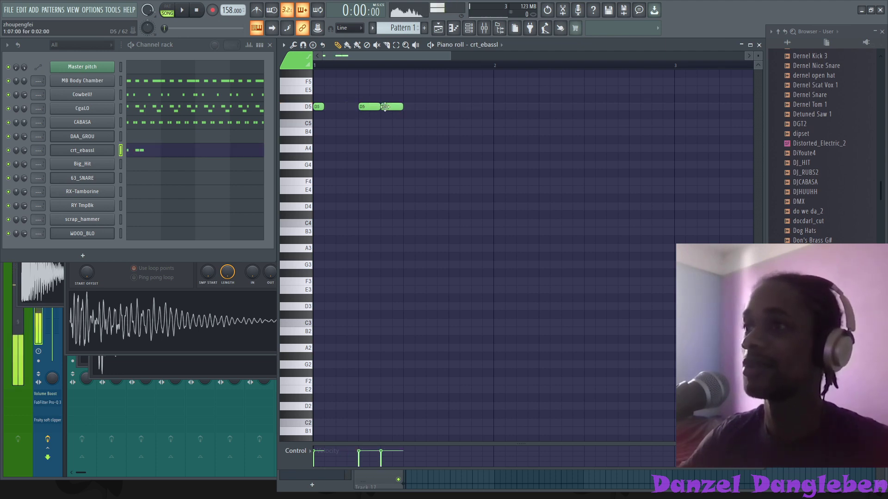
- Duplicate the crt_ebassl D5 note group across the rest of Pattern 1 and close the piano roll
{"action": "key", "text": "ctrl+b"}
{"action": "key", "text": "ctrl+d"}
{"action": "key", "text": "ctrl+b"}
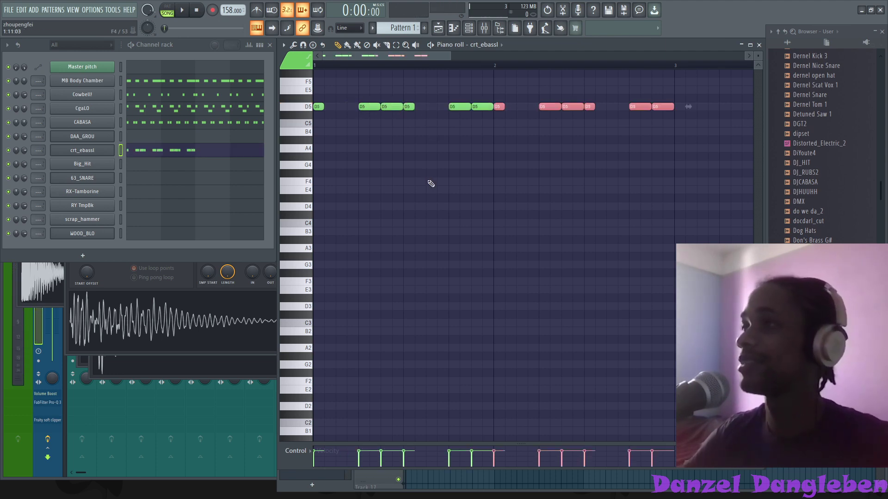
{"action": "key", "text": "ctrl+d"}
{"action": "key", "text": "ctrl+b"}
{"action": "left_click", "coordinate": [759, 45]}
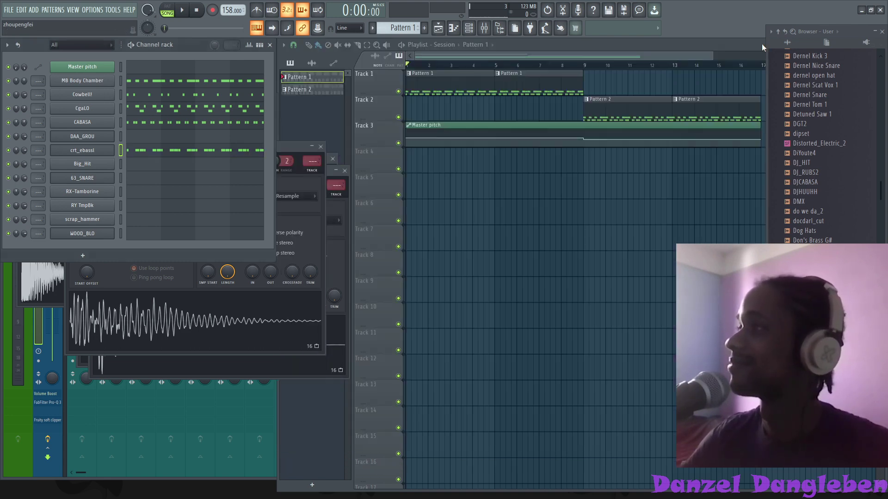
- Copy the crt_ebassl notes from Pattern 1 into Pattern 2
{"action": "double_click", "coordinate": [179, 44]}
{"action": "double_click", "coordinate": [179, 44]}
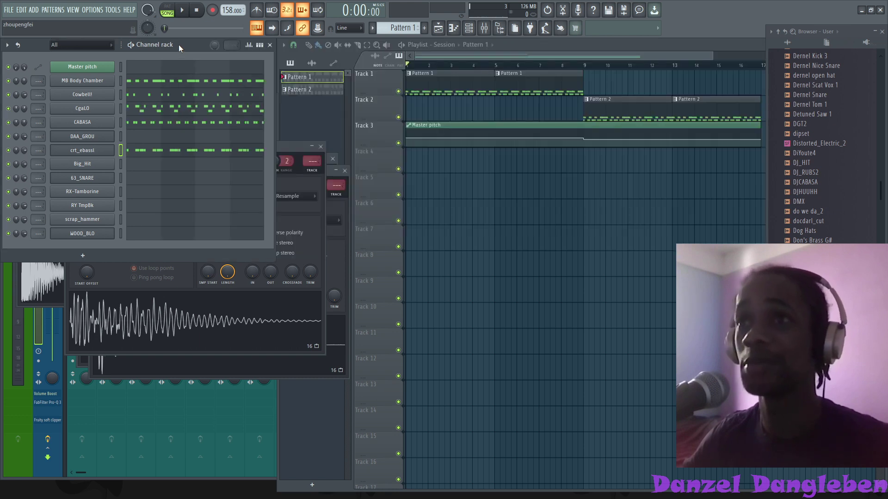
{"action": "key", "text": "plus"}
{"action": "key", "text": "ctrl+v"}
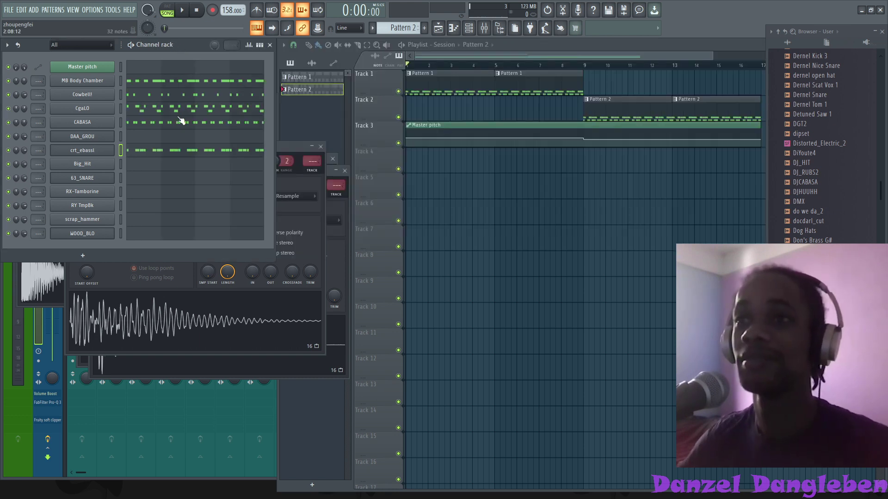
- With the song playing, set the crt_ebassl channel's volume to 54% and toggle its Cut itself option
{"action": "key", "text": "space"}
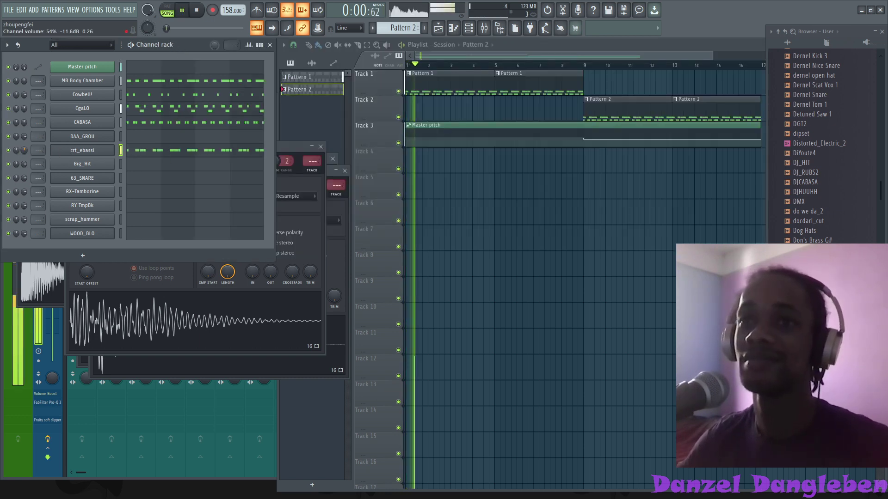
{"action": "left_click", "coordinate": [111, 153]}
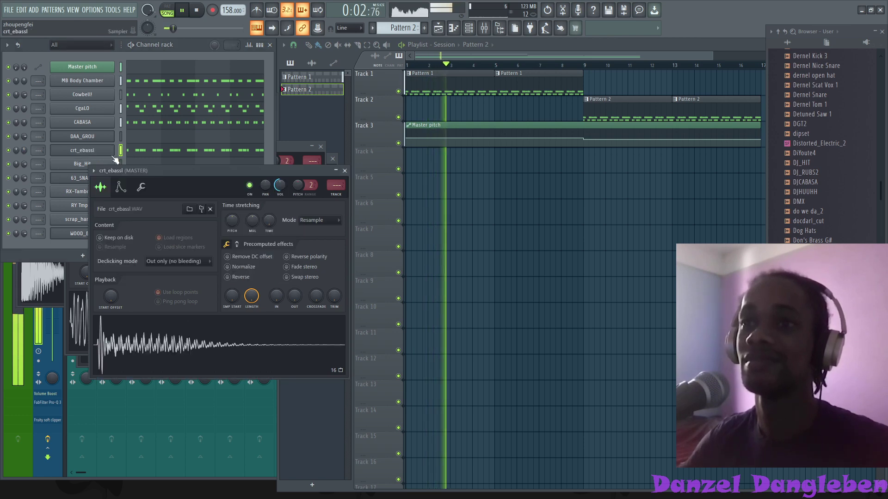
{"action": "right_click", "coordinate": [111, 155]}
{"action": "left_click", "coordinate": [160, 209]}
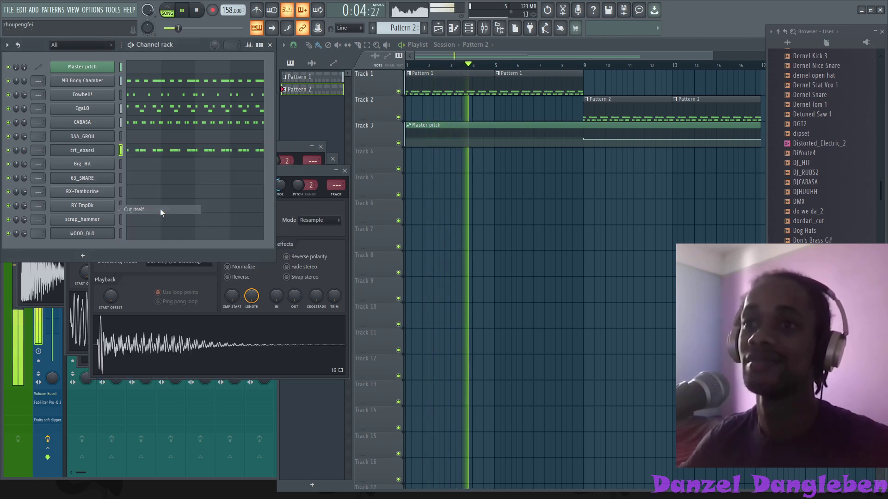
- Inspect the crt_ebassl channel's sampler settings during playback, close the open channel windows and stop the song
{"action": "left_click", "coordinate": [89, 154]}
{"action": "mouse_move", "coordinate": [238, 292]}
{"action": "left_mouse_down"}
{"action": "mouse_move", "coordinate": [230, 300]}
{"action": "mouse_move", "coordinate": [257, 312]}
{"action": "mouse_move", "coordinate": [234, 302]}
{"action": "left_mouse_up"}
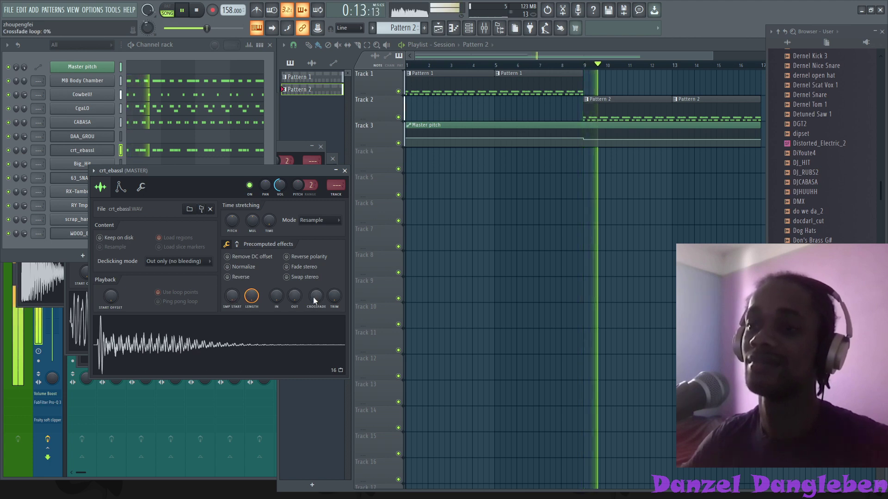
{"action": "left_click", "coordinate": [344, 170]}
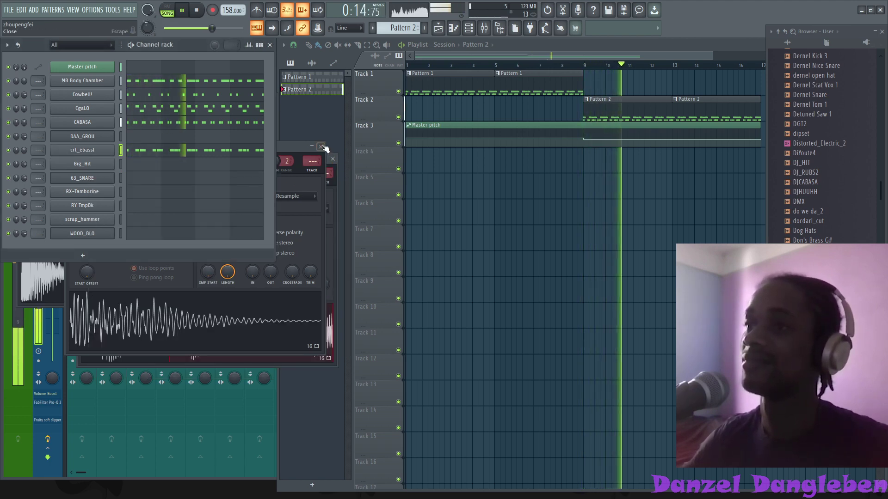
{"action": "left_click", "coordinate": [321, 147]}
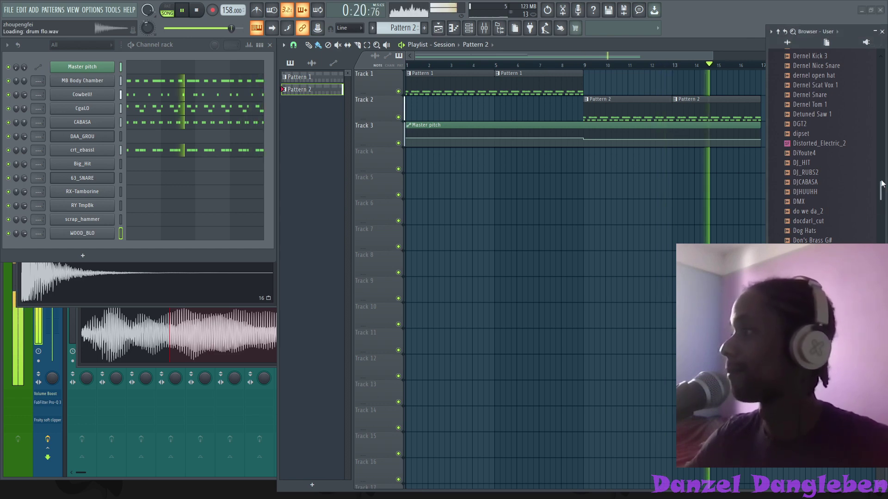
{"action": "key", "text": "space"}
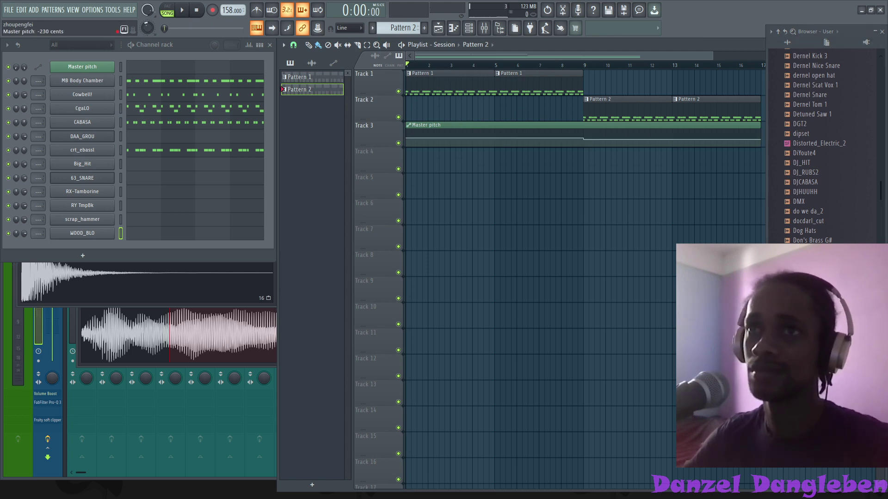
- With the master pitch at -300 cents, copy its value and create a second automation clip for it
{"action": "right_click", "coordinate": [146, 28]}
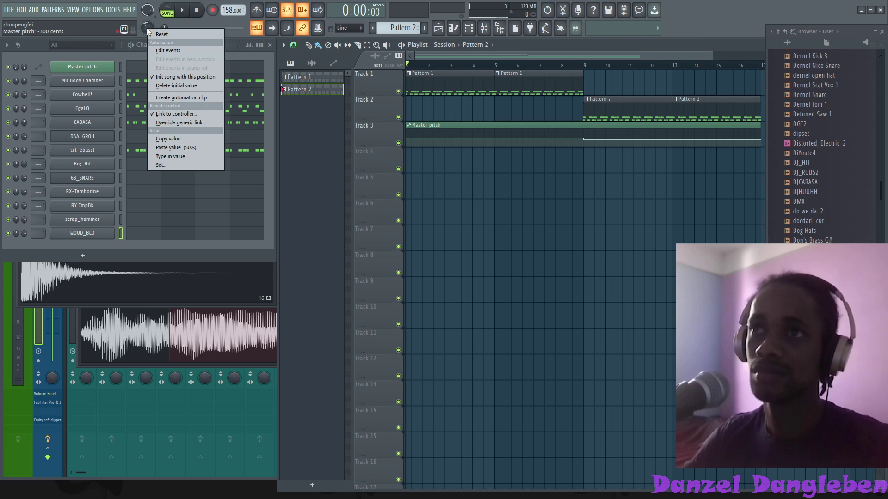
{"action": "left_click", "coordinate": [198, 139]}
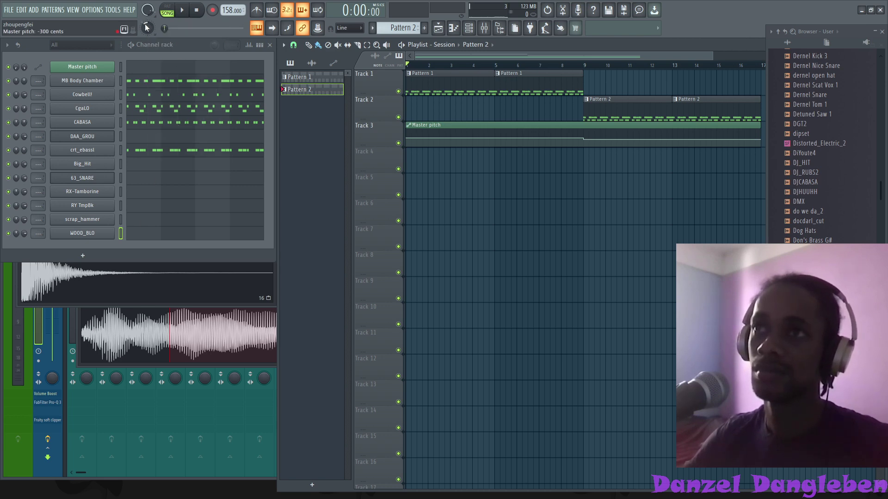
{"action": "right_click", "coordinate": [146, 28]}
{"action": "left_click", "coordinate": [192, 90]}
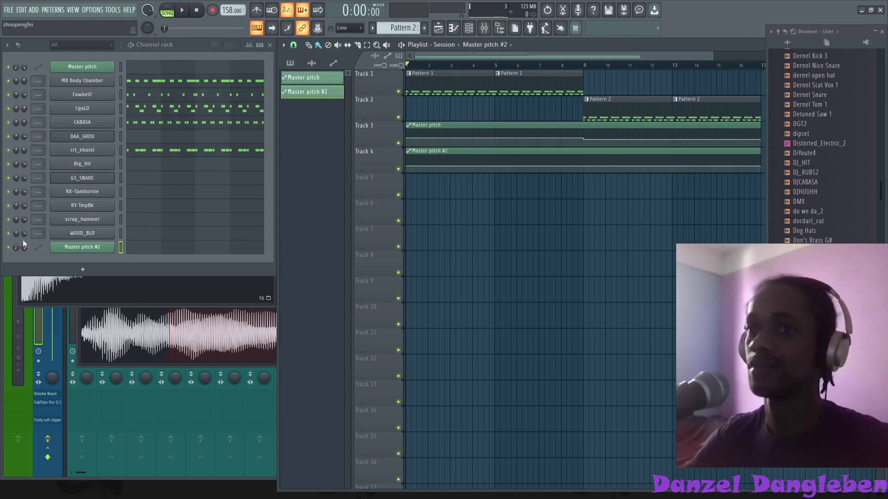
- Add automation points at bar 9 in the Master pitch #2 clip and paste 38% into the point just before the jump
{"action": "right_click", "coordinate": [584, 163]}
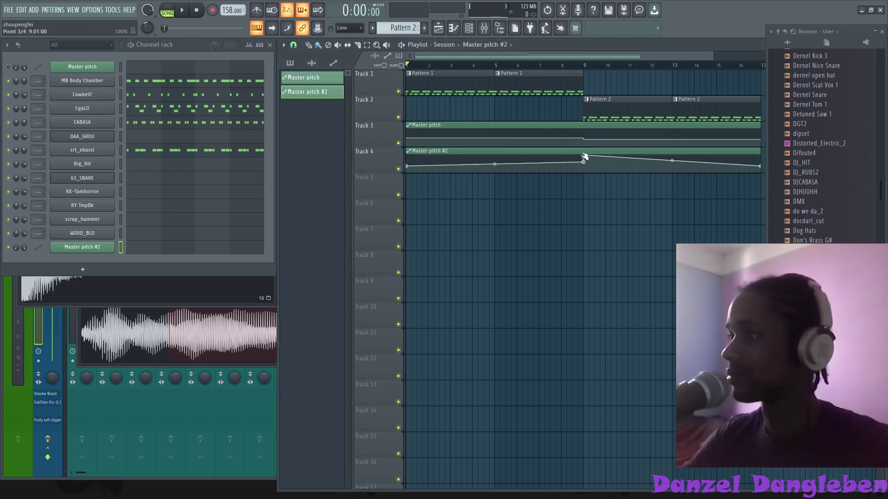
{"action": "right_click", "coordinate": [587, 165]}
{"action": "left_click", "coordinate": [632, 323]}
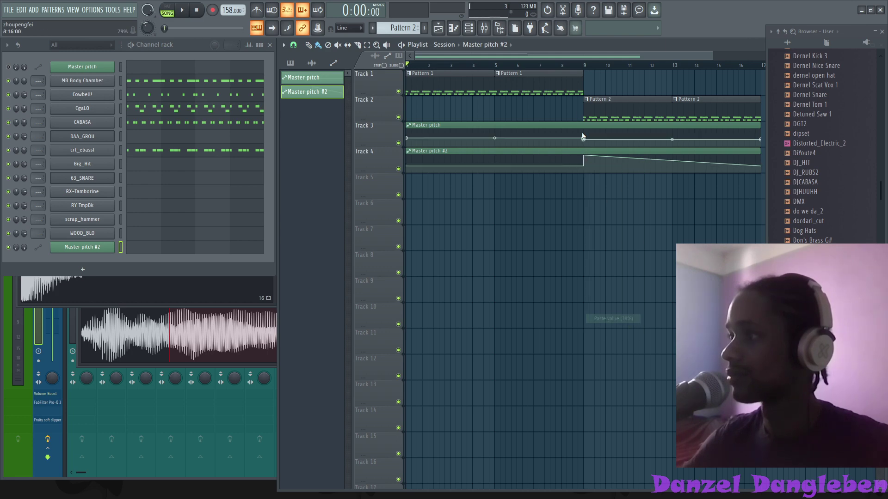
- Copy the 42% value from Master pitch's bar 9 point and paste it into the matching point of Master pitch #2
{"action": "right_click", "coordinate": [583, 139]}
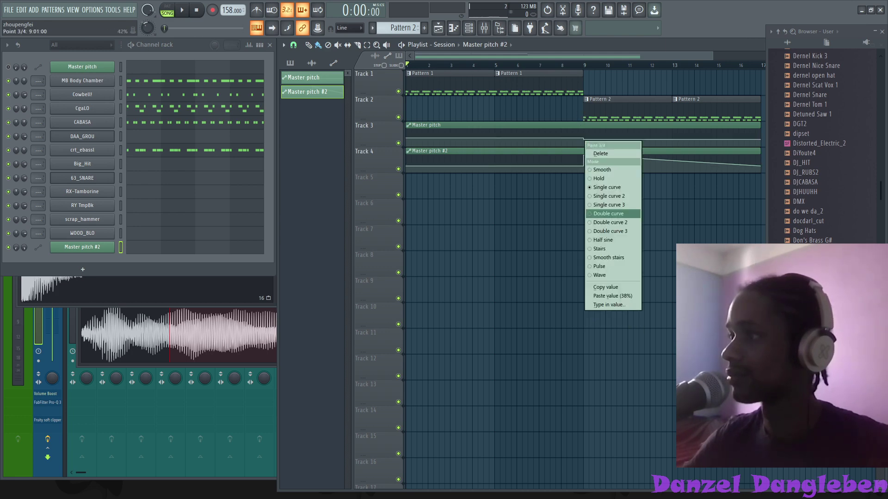
{"action": "left_click", "coordinate": [631, 288]}
{"action": "right_click", "coordinate": [583, 157]}
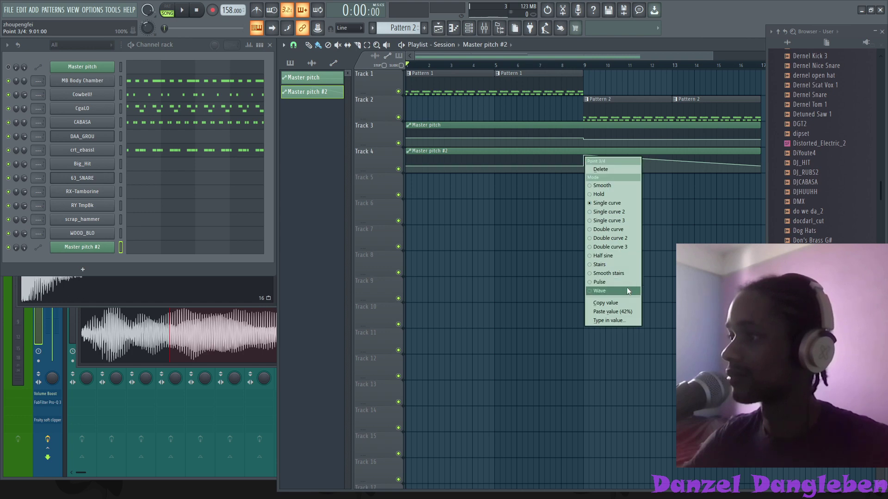
{"action": "left_click", "coordinate": [630, 311]}
{"action": "right_click", "coordinate": [762, 167]}
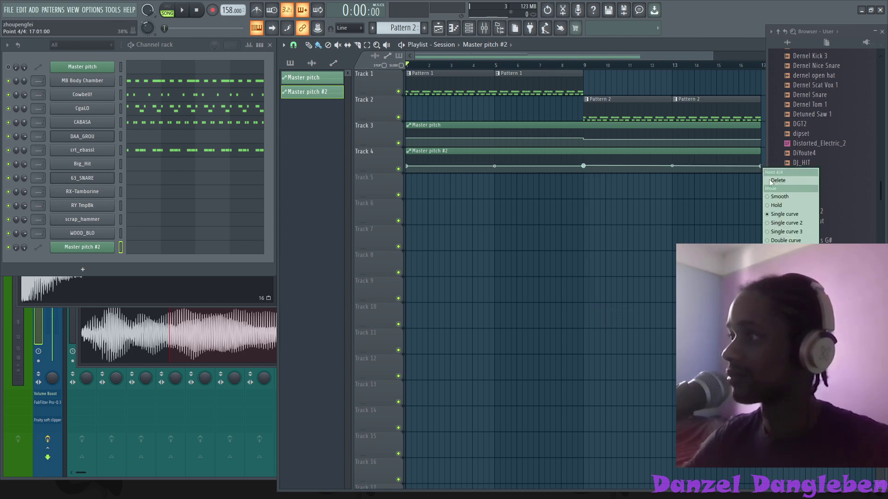
{"action": "key", "text": "Escape"}
- Play the song while browsing the sample library, stop it, and audition sounds in the MB Samples folder
{"action": "key", "text": "space"}
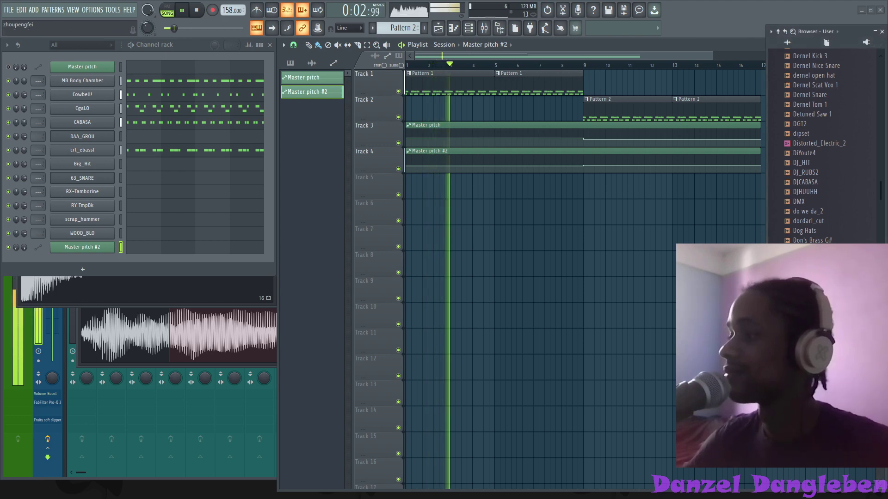
{"action": "left_click_drag", "start_coordinate": [881, 190], "coordinate": [881, 287]}
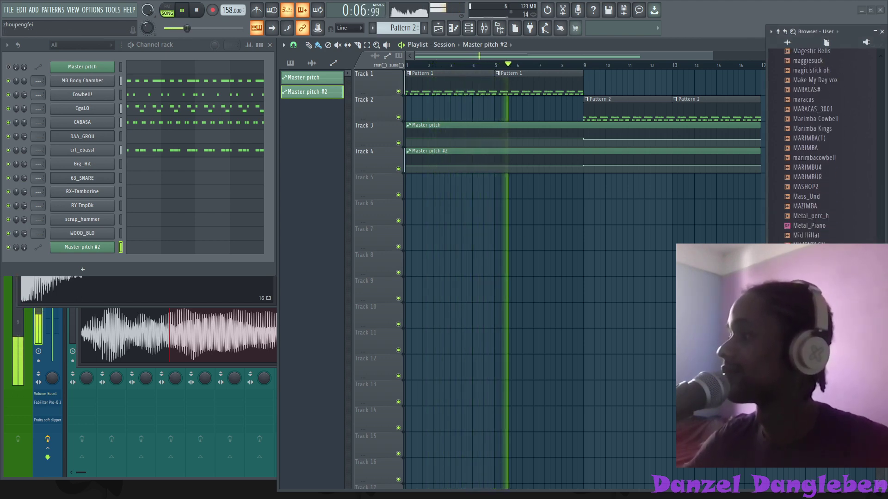
{"action": "key", "text": "Left"}
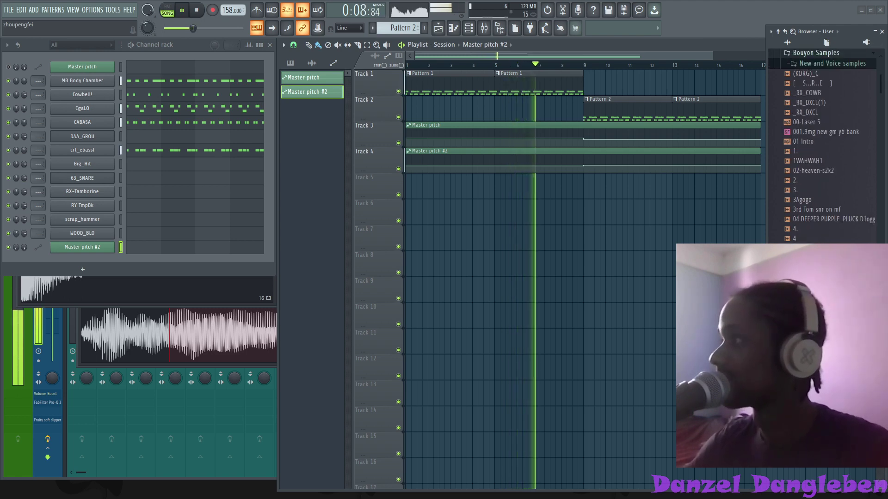
{"action": "scroll", "coordinate": [824, 228], "scroll_direction": "up", "scroll_amount": 5}
{"action": "key", "text": "space"}
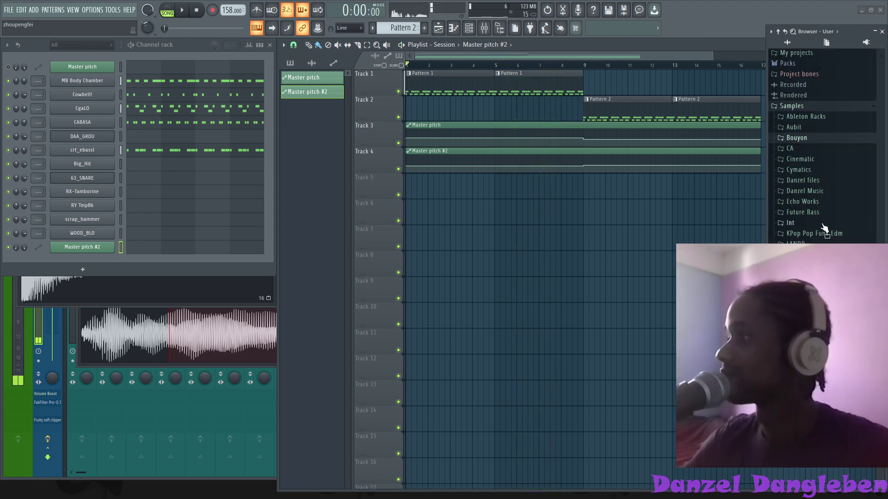
{"action": "left_click", "coordinate": [819, 191]}
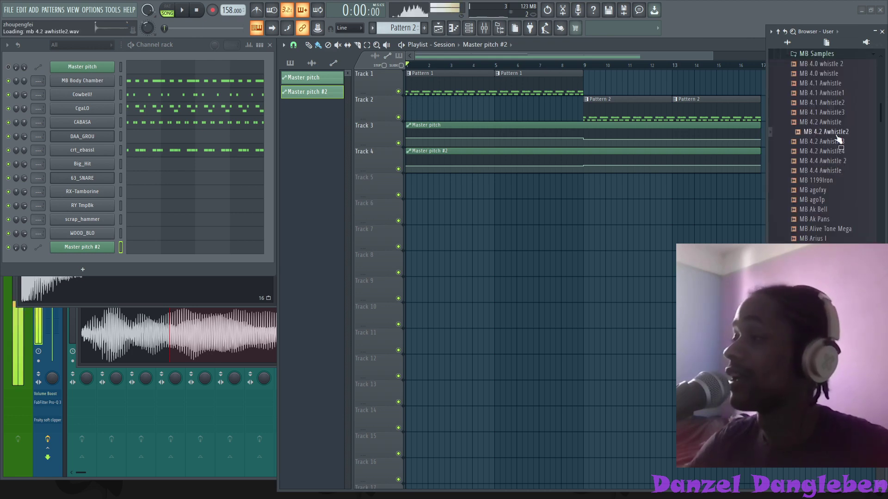
{"action": "left_click", "coordinate": [825, 238]}
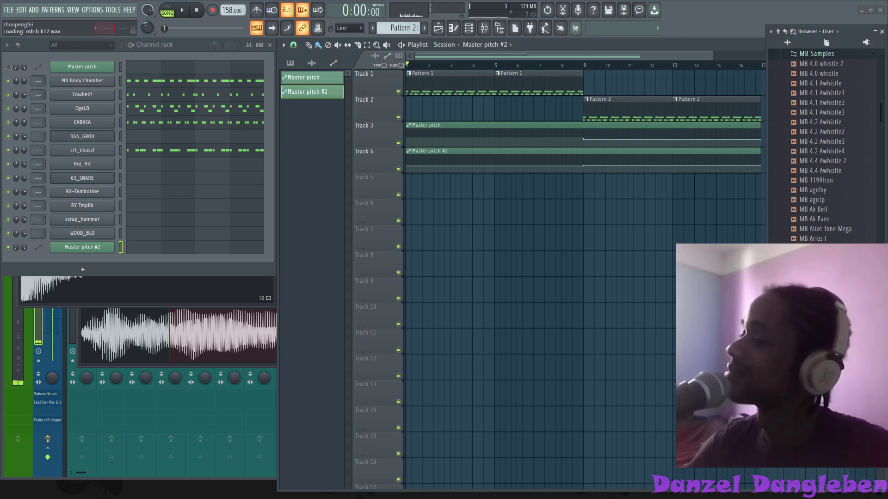
- Bring the channel rack forward and add the MB b k16 sample as a new channel at its end
{"action": "left_click_drag", "start_coordinate": [814, 277], "coordinate": [270, 94]}
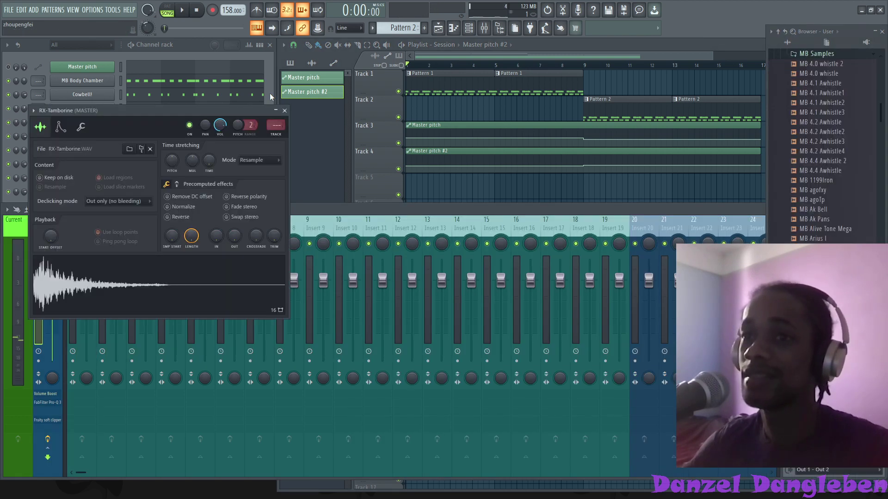
{"action": "left_click", "coordinate": [176, 40]}
{"action": "right_click", "coordinate": [562, 10]}
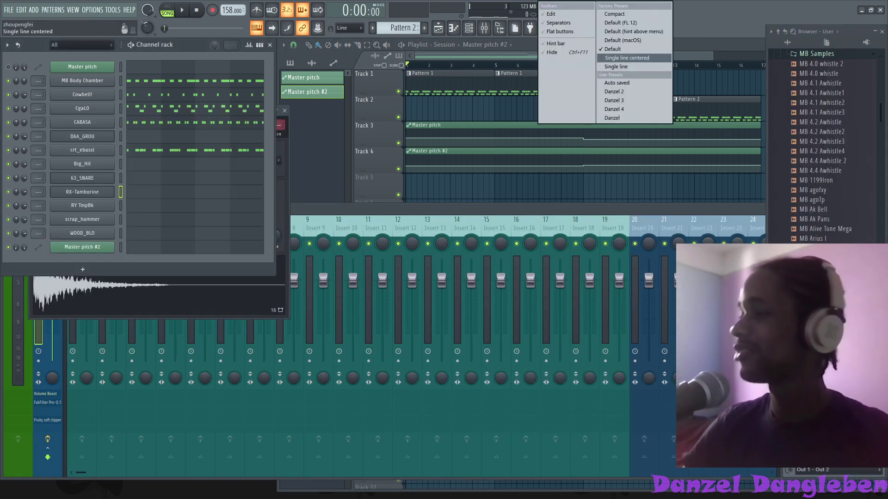
{"action": "left_click", "coordinate": [626, 57]}
{"action": "left_click_drag", "start_coordinate": [813, 278], "coordinate": [740, 278]}
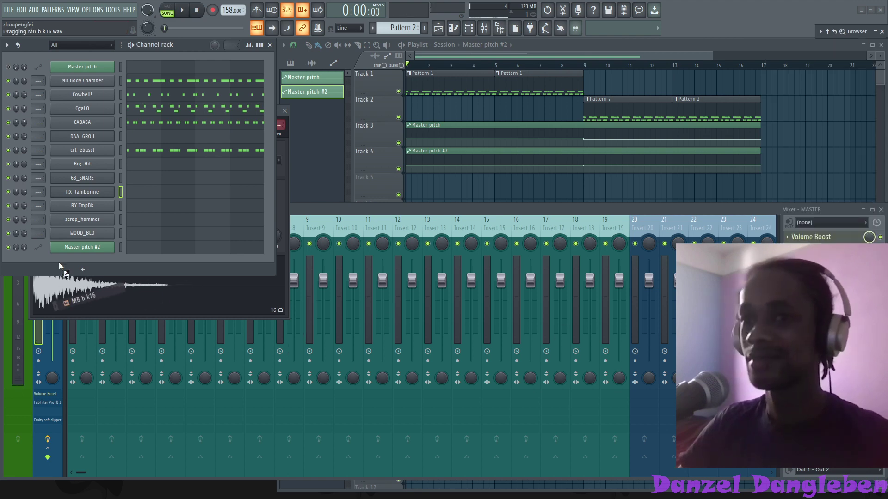
{"action": "left_click_drag", "start_coordinate": [64, 263], "coordinate": [126, 248]}
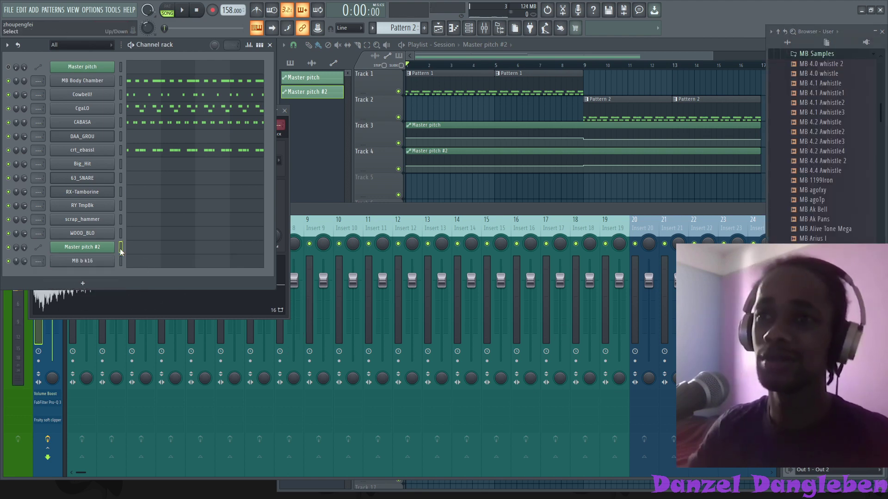
- Move the Master pitch #2 channel up the channel rack to directly below Master pitch
{"action": "key", "text": "alt+Up"}
{"action": "key", "text": "alt+Up"}
{"action": "key", "text": "alt+Up"}
{"action": "key", "text": "alt+Up"}
{"action": "key", "text": "alt+Up"}
{"action": "key", "text": "alt+Up"}
{"action": "key", "text": "alt+Up"}
{"action": "key", "text": "alt+Up"}
{"action": "key", "text": "alt+Up"}
{"action": "key", "text": "alt+Up"}
{"action": "key", "text": "alt+Up"}
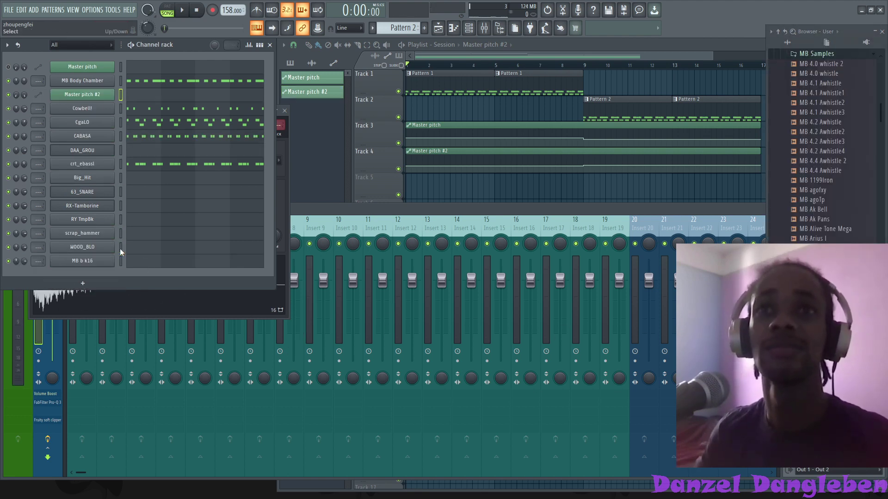
{"action": "key", "text": "alt+Up"}
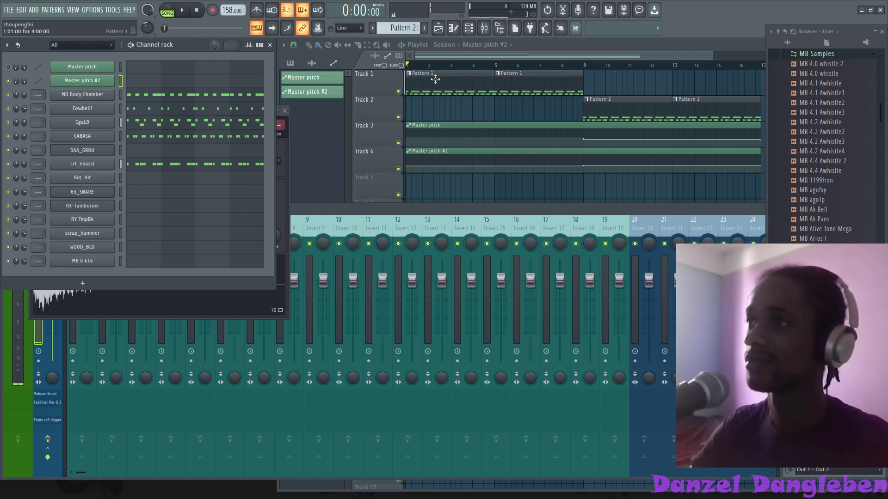
- Open the MB b k16 notes in Pattern 1 and place D4 at steps 1 and 5 and F4 at step 7
{"action": "left_click", "coordinate": [435, 79]}
{"action": "left_click", "coordinate": [148, 266]}
{"action": "left_click_drag", "start_coordinate": [319, 227], "coordinate": [309, 188]}
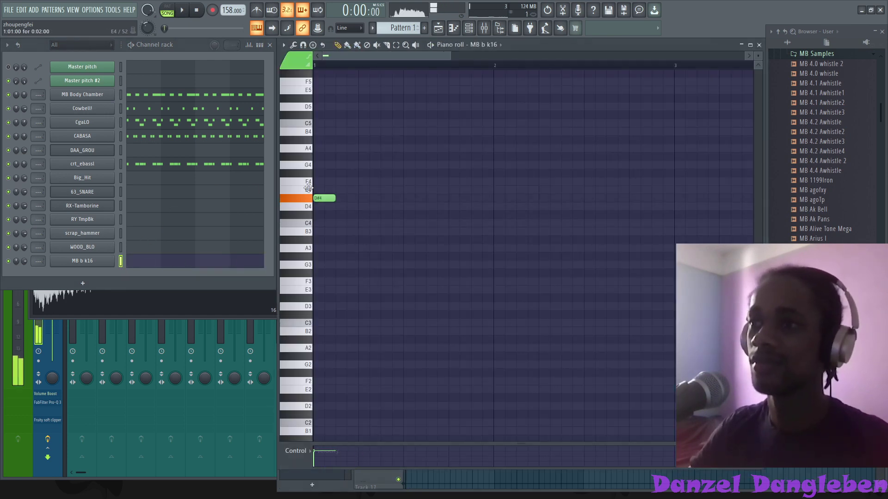
{"action": "double_click", "coordinate": [363, 206]}
{"action": "left_click", "coordinate": [503, 190]}
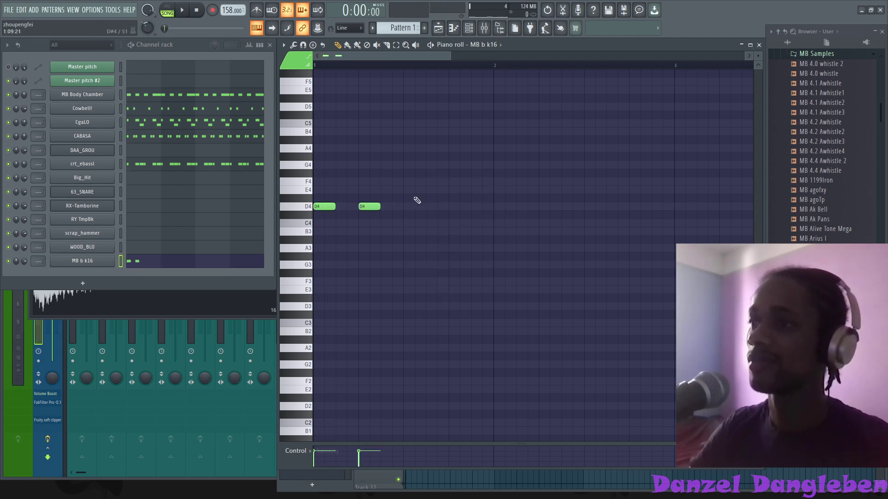
- Open the MB b k16 channel's miscellaneous settings, set its root note to D#5 and audition the sound
{"action": "left_click", "coordinate": [104, 248]}
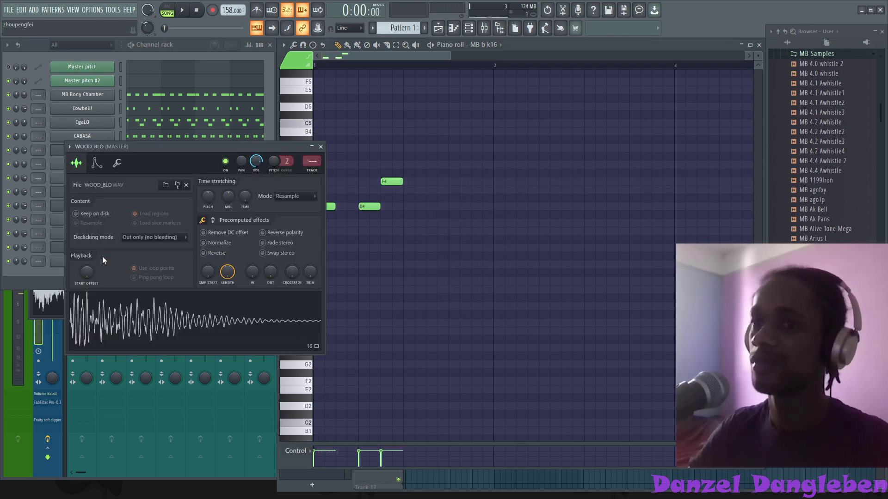
{"action": "left_click", "coordinate": [63, 264]}
{"action": "left_click", "coordinate": [141, 187]}
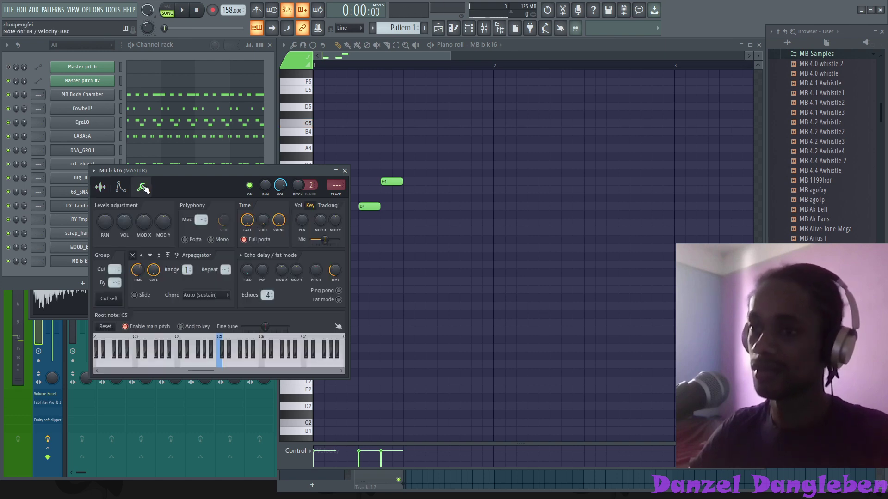
{"action": "key", "text": "m"}
{"action": "key", "text": "m"}
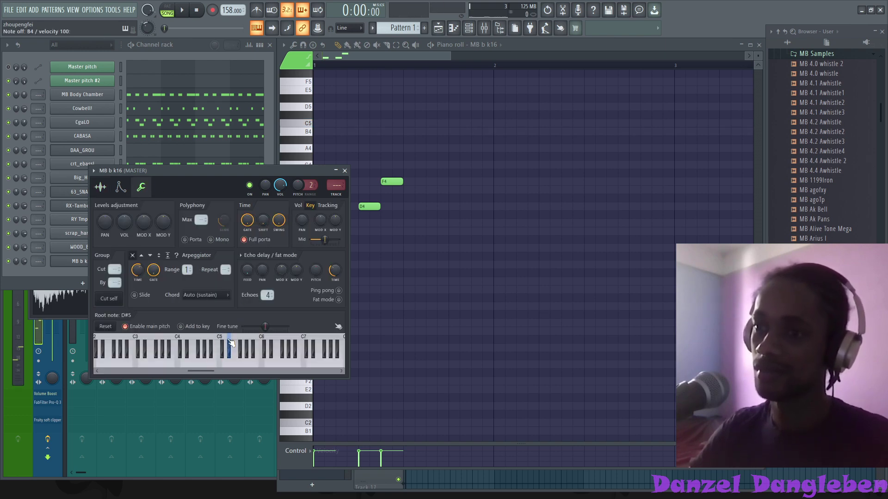
- Play back the MB b k16 notes and add D4 at step 11 and F4 at step 13 of the first bar
{"action": "key", "text": "space"}
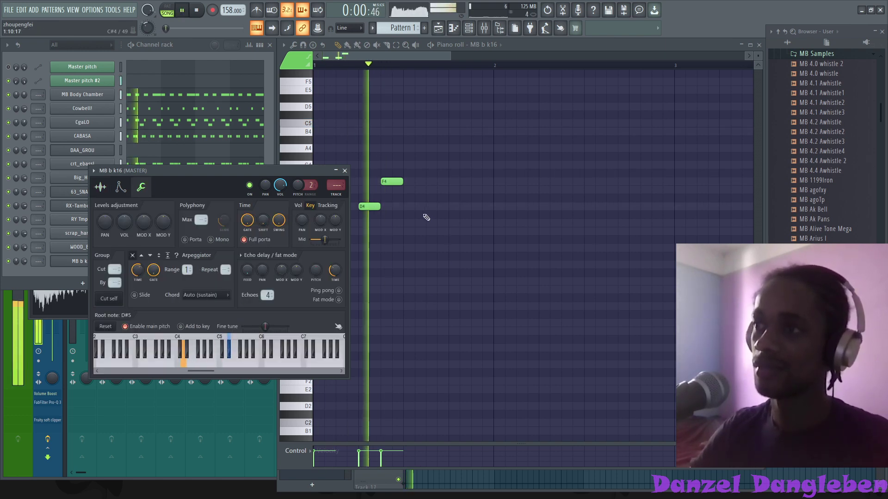
{"action": "left_click", "coordinate": [323, 206]}
{"action": "key", "text": "space"}
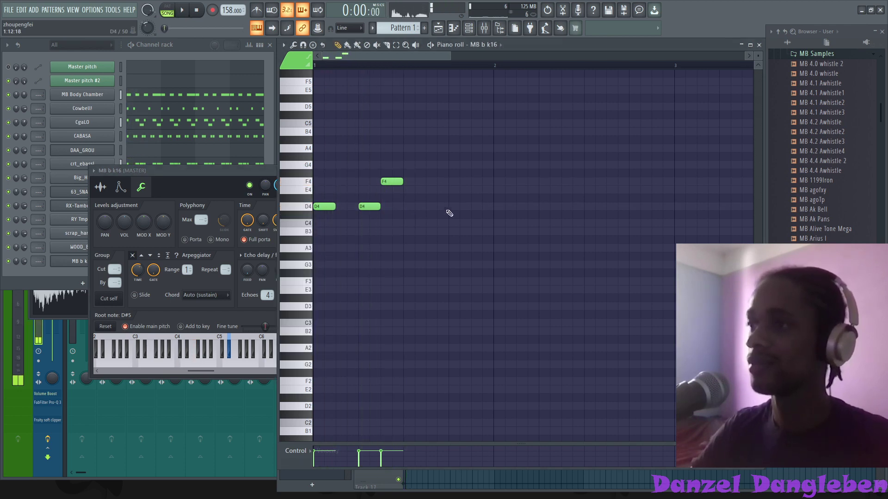
{"action": "key", "text": "space"}
{"action": "left_click", "coordinate": [434, 207]}
{"action": "left_click", "coordinate": [450, 181]}
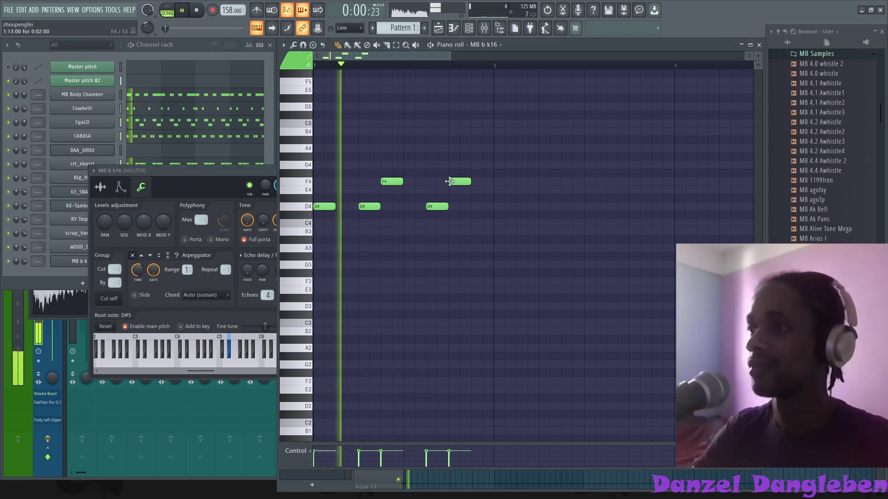
- Try a D4 note at step 13 under the F4, and delete it together with the D4 at step 11
{"action": "left_click", "coordinate": [452, 206]}
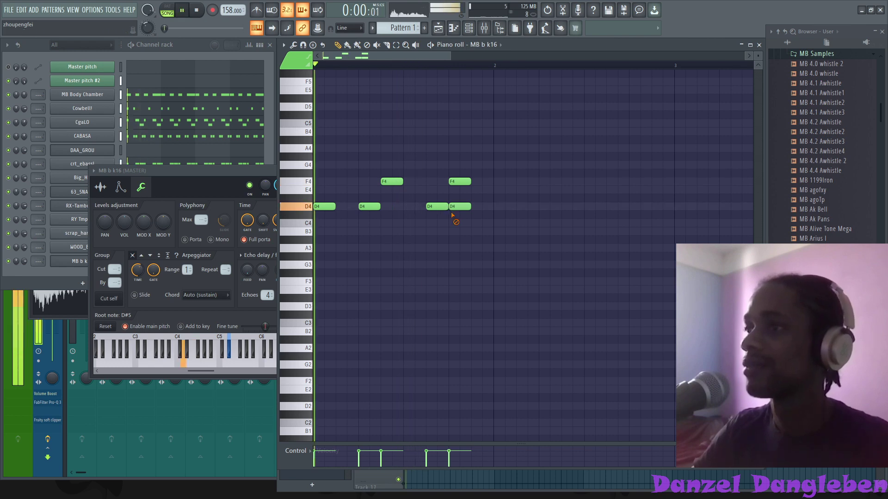
{"action": "right_click", "coordinate": [455, 208]}
{"action": "right_click", "coordinate": [445, 207]}
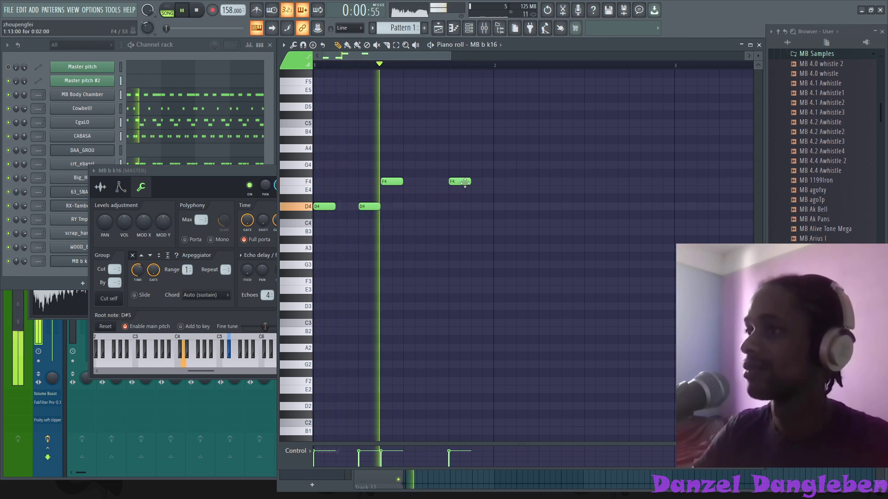
- Shorten the F4 at step 13 to one step, then raise it to A4 with snapping set to 1/3 step
{"action": "left_click_drag", "start_coordinate": [464, 183], "coordinate": [453, 182]}
{"action": "left_click", "coordinate": [348, 27]}
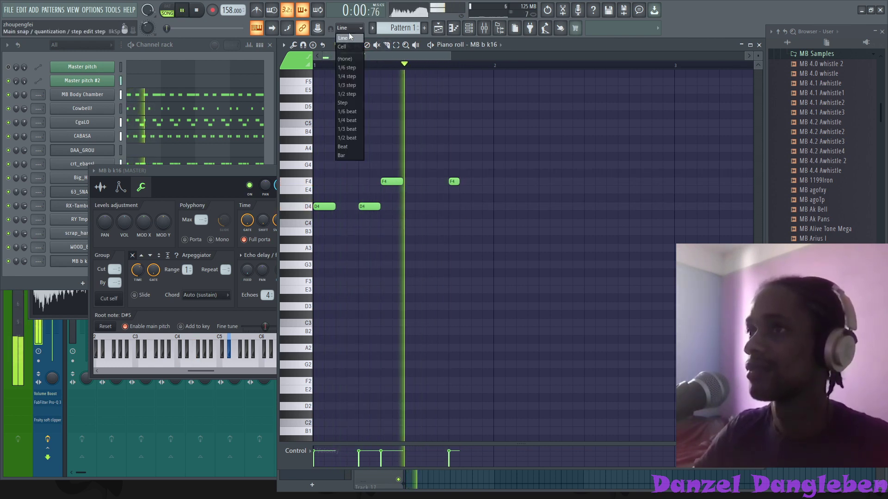
{"action": "left_click", "coordinate": [347, 85]}
{"action": "key", "text": "space"}
{"action": "left_click_drag", "start_coordinate": [453, 181], "coordinate": [450, 148]}
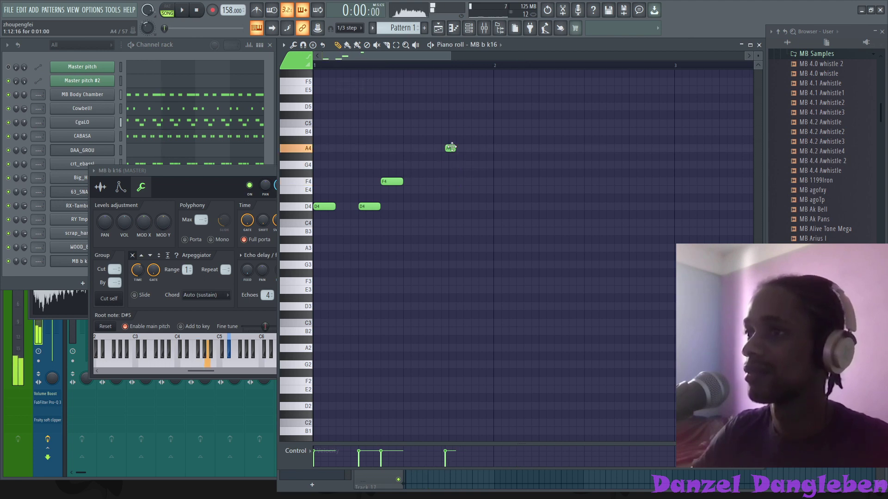
- Add one-step A#4 and C5 notes after the A4, and delete the trial D5 at the start of bar 2
{"action": "key", "text": "space"}
{"action": "left_click", "coordinate": [467, 140]}
{"action": "left_click", "coordinate": [478, 123]}
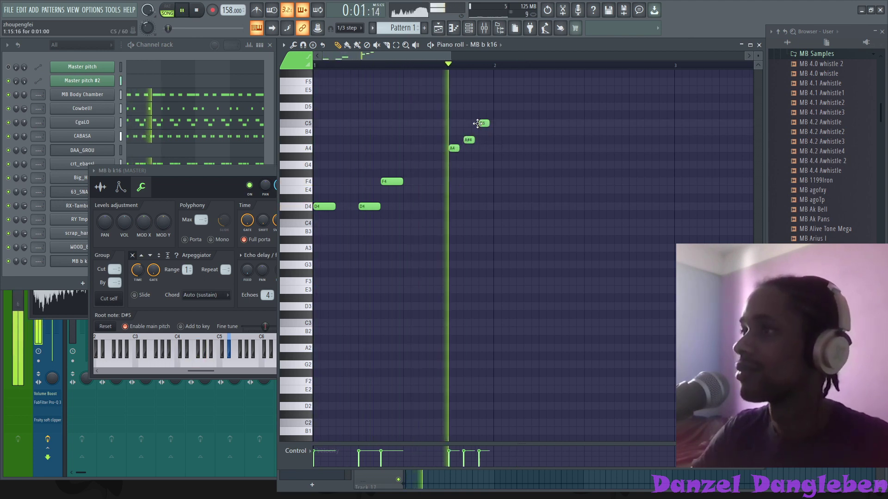
{"action": "left_click", "coordinate": [501, 107]}
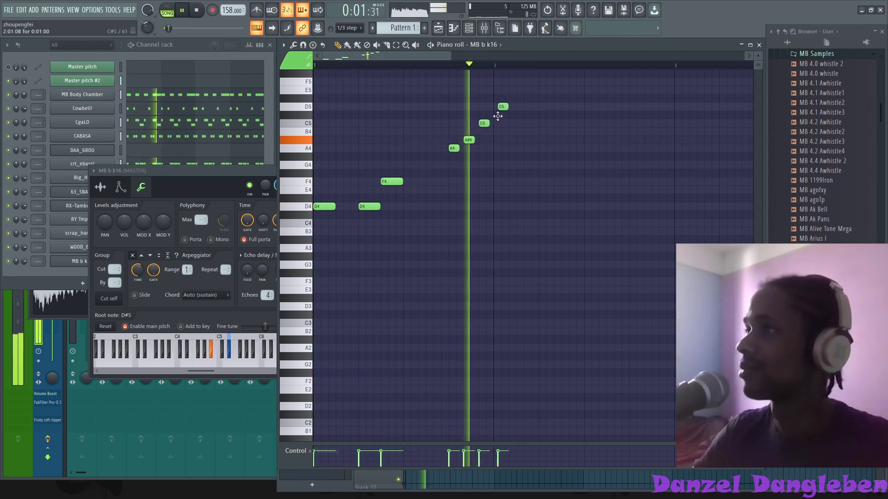
{"action": "key", "text": "space"}
{"action": "right_click", "coordinate": [503, 107]}
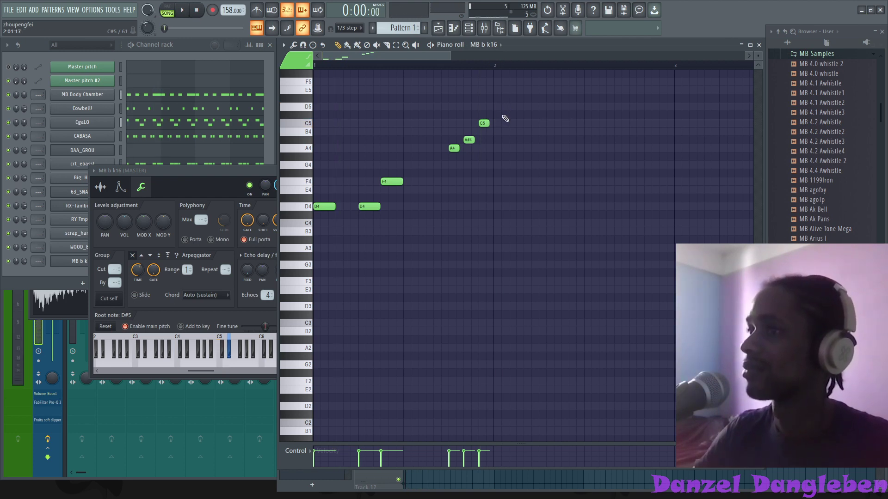
- Duplicate the first bar's notes into bar 2 and transpose the copy up one octave
{"action": "left_click", "coordinate": [506, 206]}
{"action": "left_click_drag", "start_coordinate": [502, 206], "coordinate": [505, 206]}
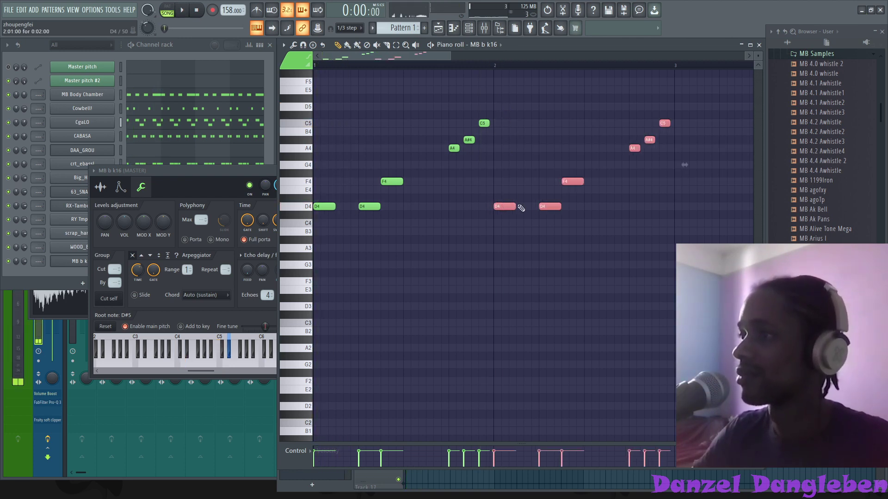
{"action": "key", "text": "space"}
{"action": "key", "text": "space"}
{"action": "scroll", "coordinate": [529, 204], "scroll_direction": "down", "scroll_amount": 2}
{"action": "scroll", "coordinate": [529, 204], "scroll_direction": "up", "scroll_amount": 4}
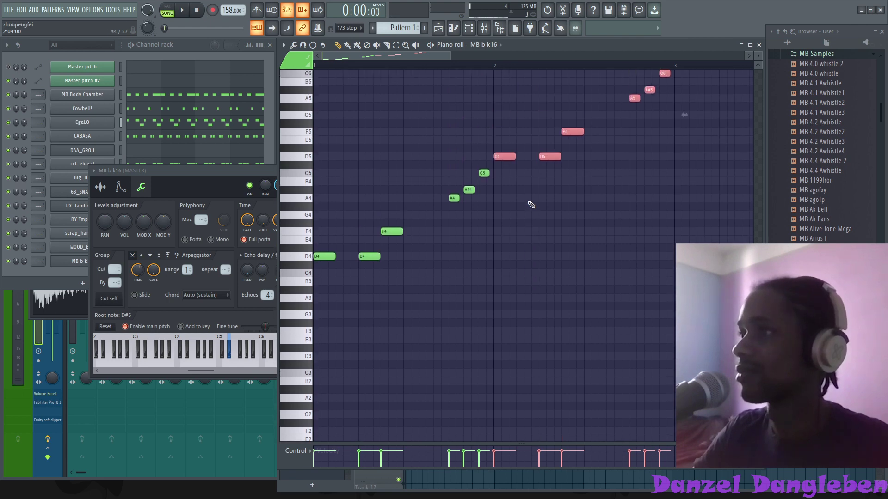
{"action": "right_click", "coordinate": [579, 237]}
- Add a one-step D#5 before the second D5 in bar 2 and delete that bar's final A5, A#5 and C6
{"action": "left_click", "coordinate": [530, 148]}
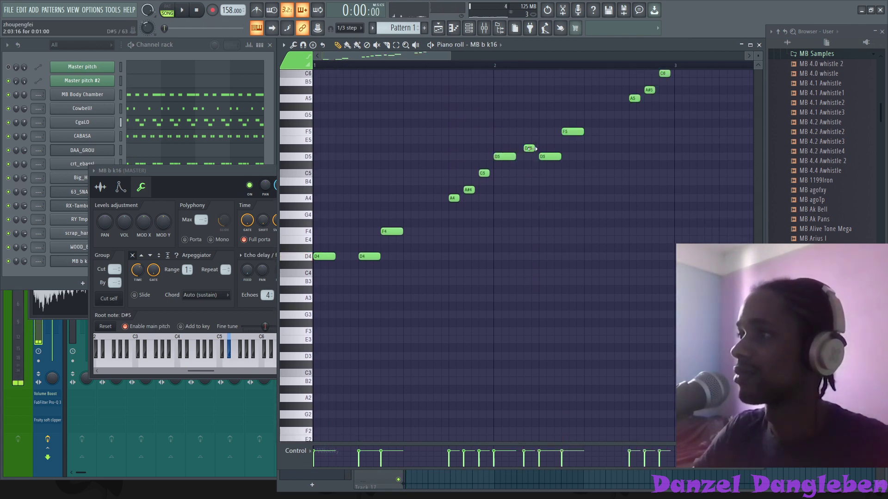
{"action": "right_click", "coordinate": [634, 98]}
{"action": "right_click", "coordinate": [649, 90]}
{"action": "right_click", "coordinate": [664, 74]}
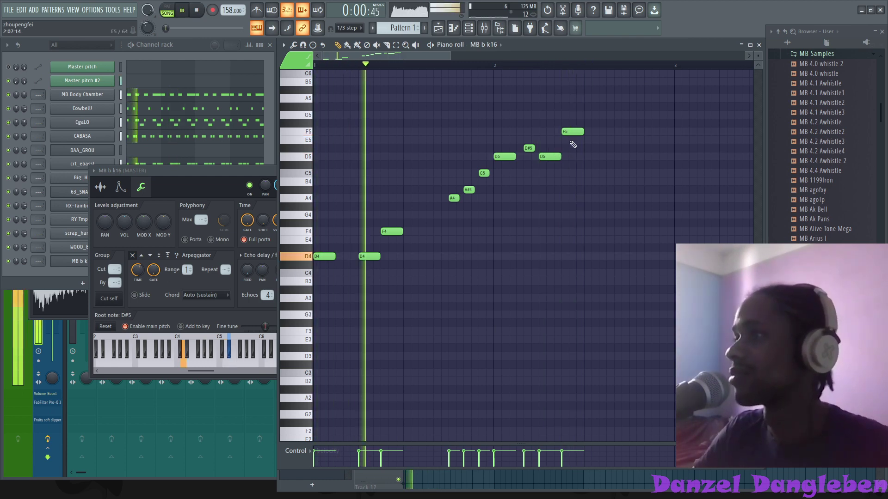
- Replace the F5 and the second D5 in bar 2 with three short, evenly spaced D5 notes, and play back
{"action": "left_click_drag", "start_coordinate": [573, 133], "coordinate": [574, 160]}
{"action": "left_click", "coordinate": [557, 158]}
{"action": "key", "text": "space"}
{"action": "key", "text": "space"}
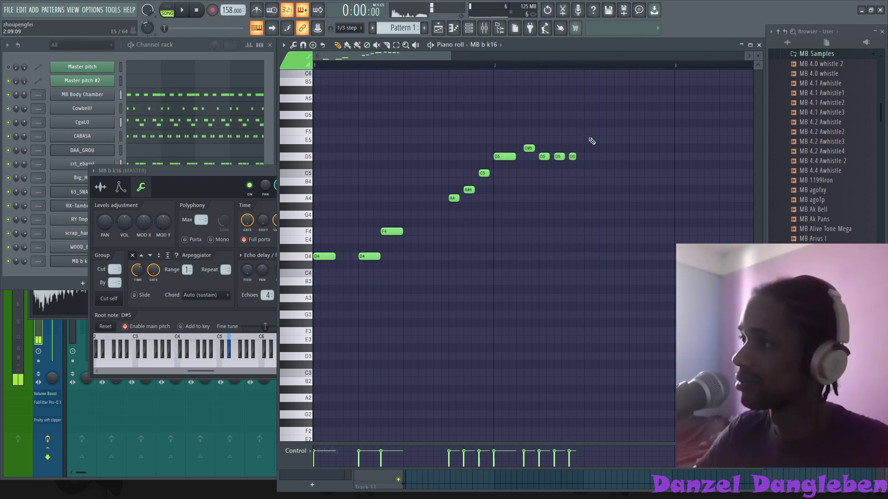
- Add a run of three short A#5 and five even shorter A5 notes on beat 3 of bar 2, and play back
{"action": "key", "text": "space"}
{"action": "left_click", "coordinate": [586, 98]}
{"action": "left_click_drag", "start_coordinate": [585, 89], "coordinate": [586, 91]}
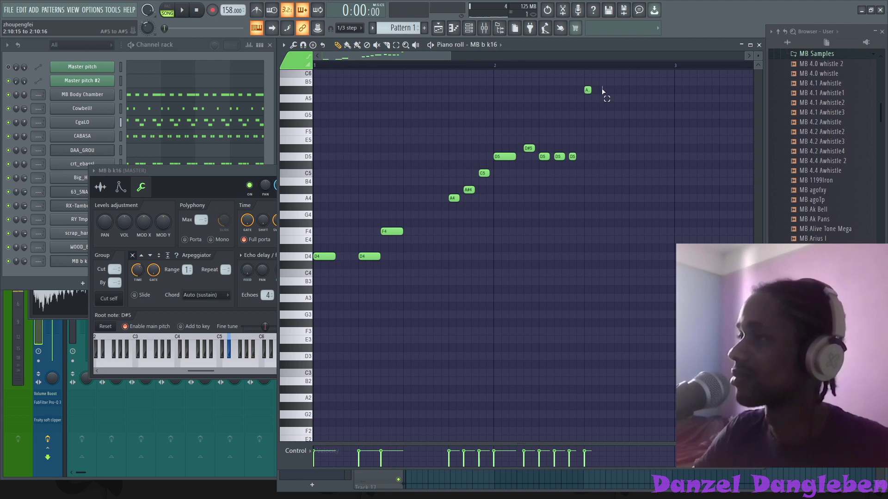
{"action": "left_click", "coordinate": [601, 89]}
{"action": "left_click", "coordinate": [617, 98]}
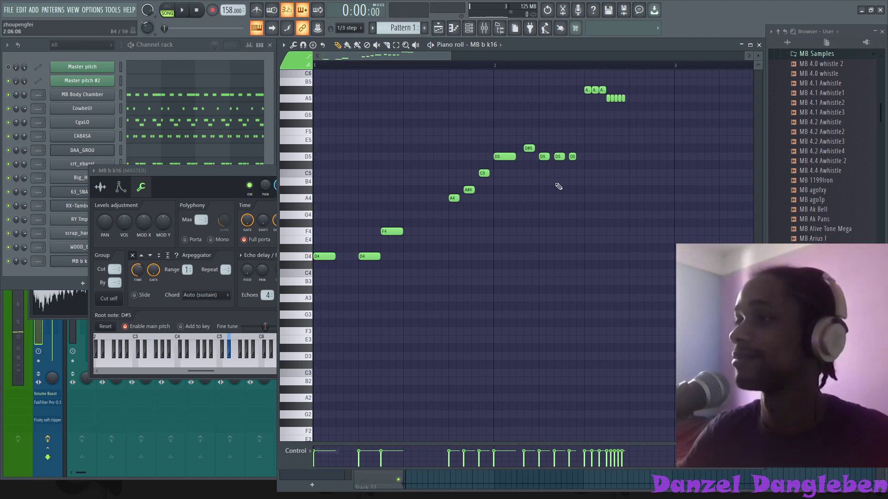
{"action": "key", "text": "space"}
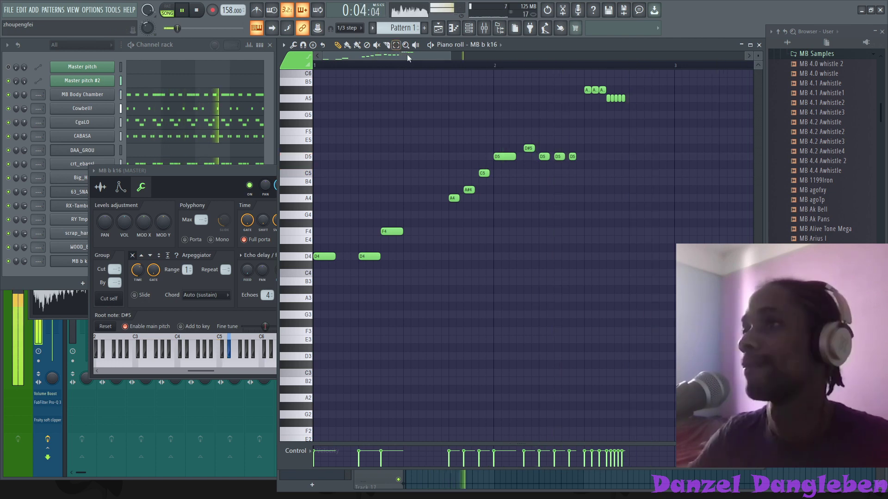
{"action": "key", "text": "space"}
- Duplicate the A#5–A5 run onto beat 4 of bar 2 and place two more copies on beats 2 and 3 of bar 3
{"action": "left_click_drag", "start_coordinate": [416, 56], "coordinate": [466, 61]}
{"action": "left_click_drag", "start_coordinate": [458, 118], "coordinate": [393, 79]}
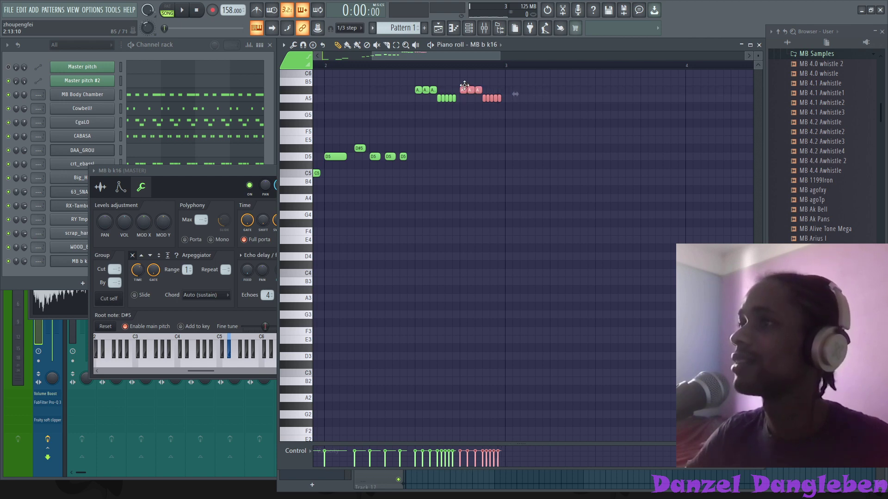
{"action": "left_click_drag", "start_coordinate": [499, 54], "coordinate": [526, 67]}
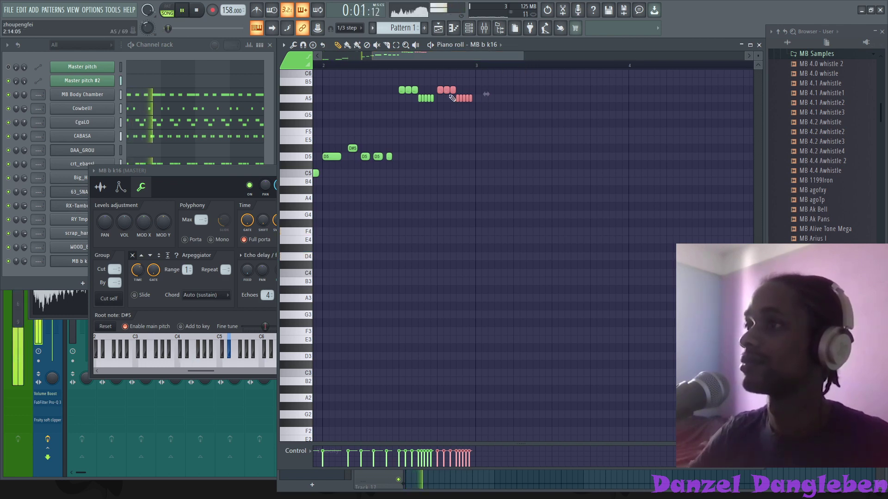
{"action": "key", "text": "ctrl+b"}
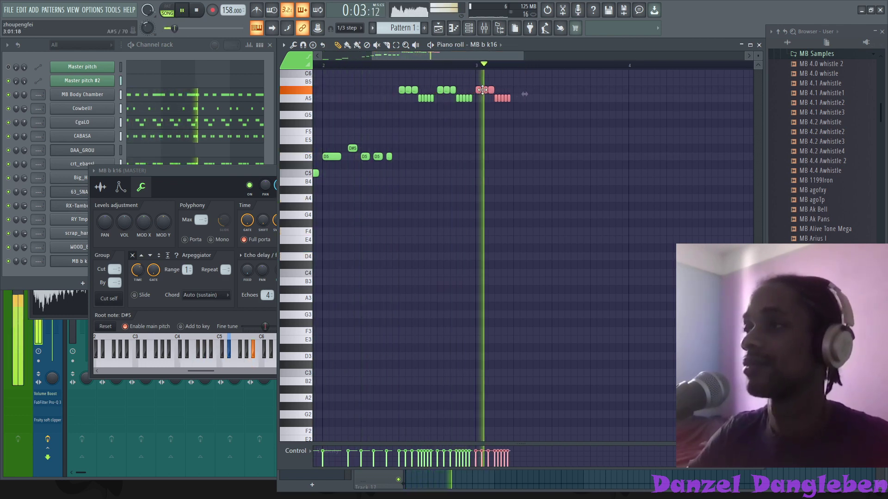
{"action": "left_click_drag", "start_coordinate": [482, 90], "coordinate": [565, 90]}
{"action": "left_click", "coordinate": [561, 123], "text": "ctrl"}
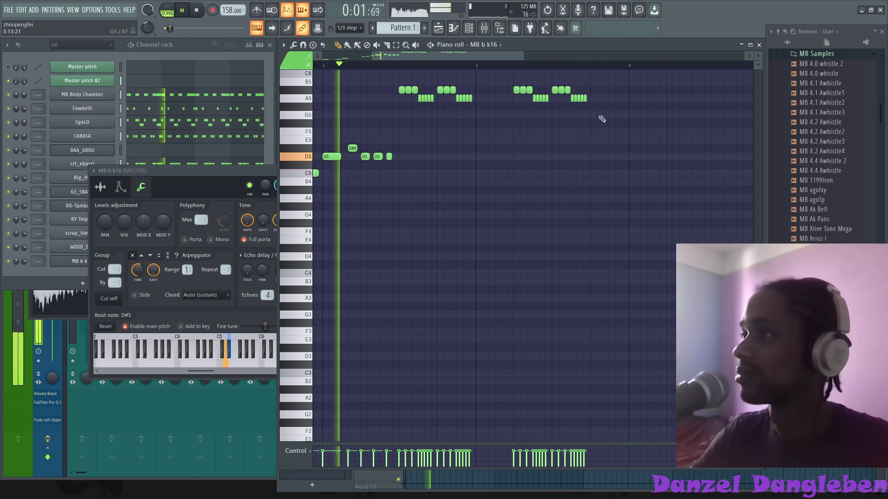
- Copy the two bar 3 runs down to D#5 and D5, aligned in time with the upper runs
{"action": "left_click_drag", "start_coordinate": [602, 119], "coordinate": [510, 156], "text": "ctrl"}
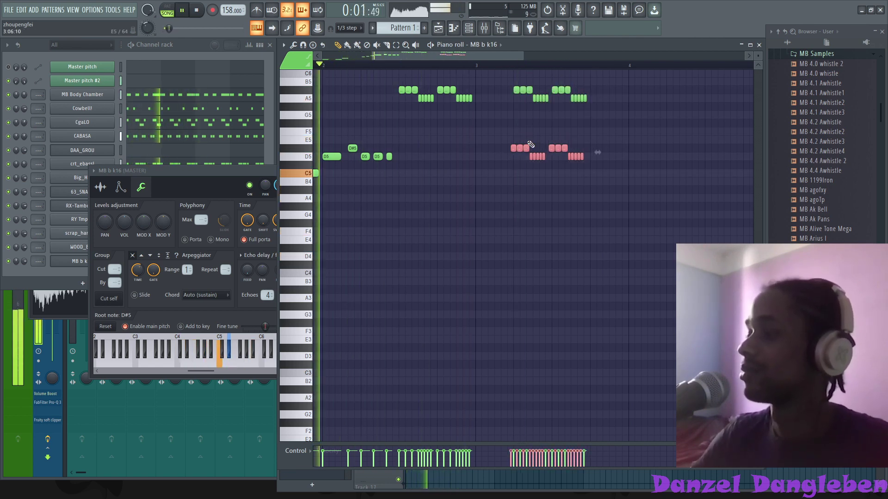
{"action": "key", "text": "shift+Right"}
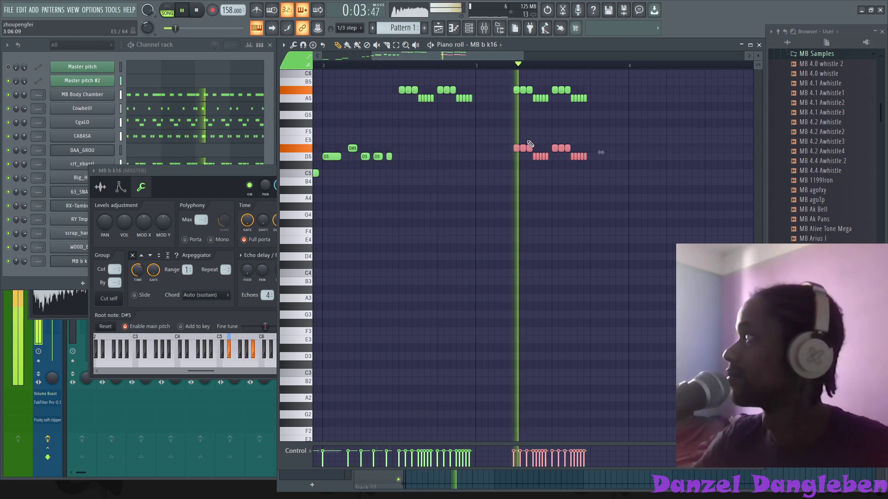
{"action": "key", "text": "ctrl+d"}
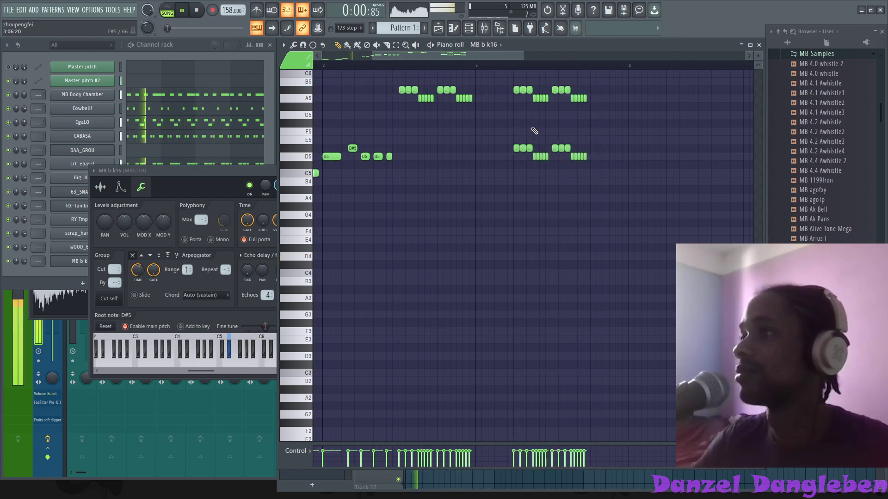
- Add a short D5, a short A5 and a longer A#5 at the start of bar 4, followed by short D5 and D#5 notes
{"action": "left_click", "coordinate": [560, 98]}
{"action": "left_click", "coordinate": [580, 90]}
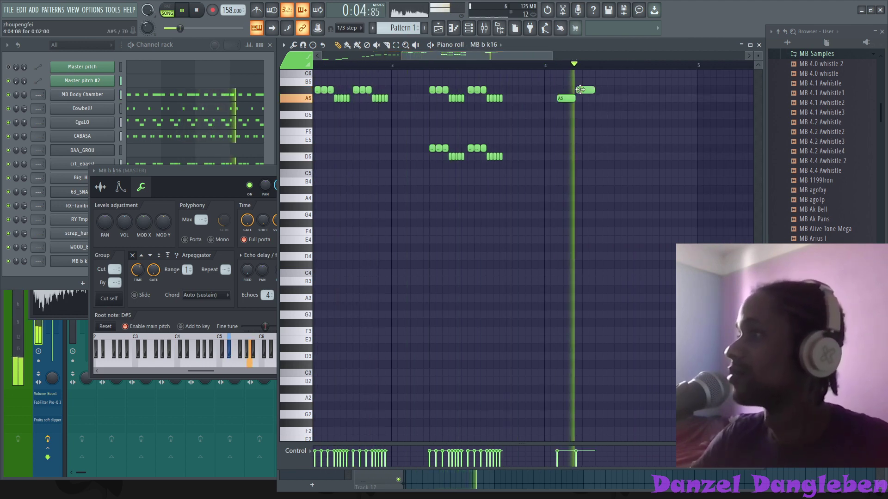
{"action": "left_click_drag", "start_coordinate": [579, 90], "coordinate": [563, 101]}
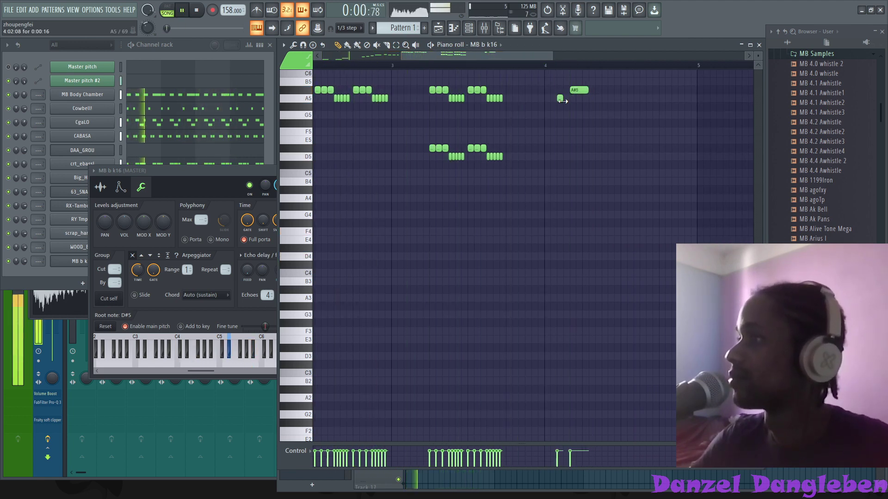
{"action": "left_click", "coordinate": [546, 157]}
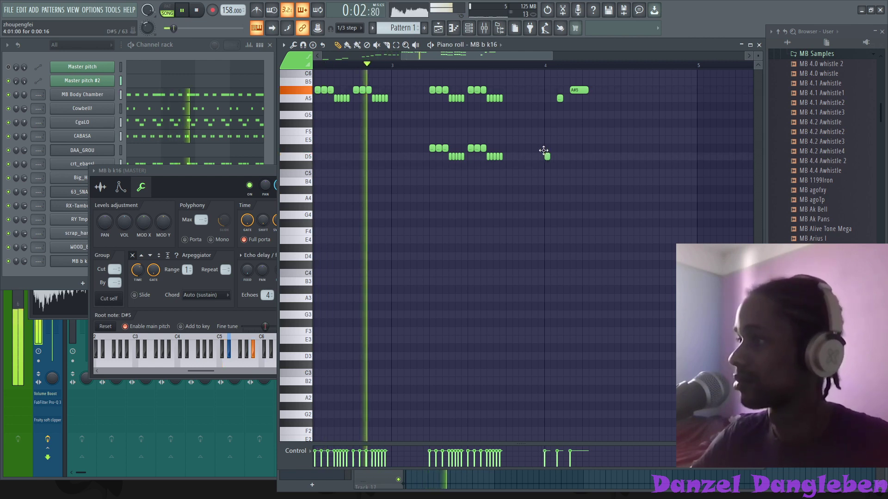
{"action": "left_click", "coordinate": [597, 156]}
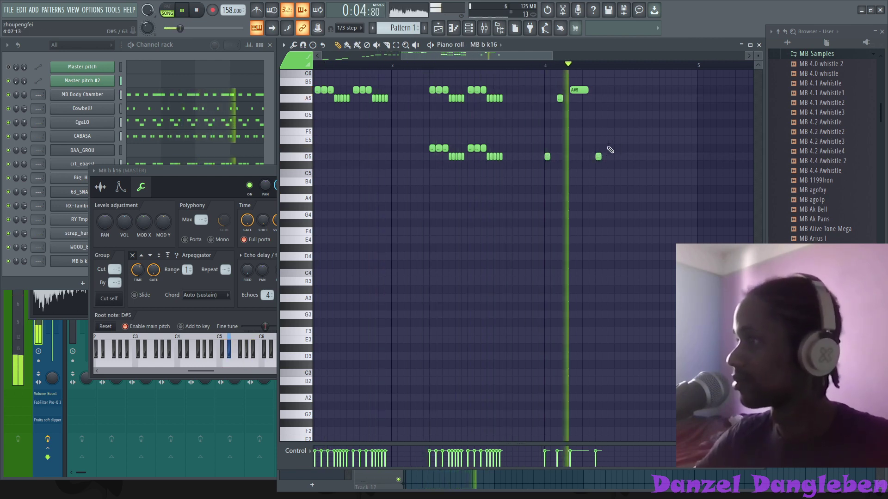
{"action": "left_click", "coordinate": [610, 149]}
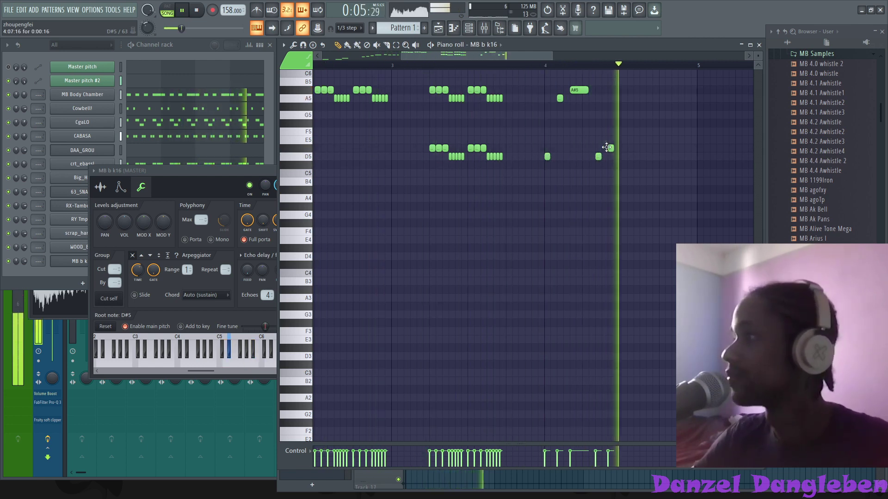
- Shorten the A#5 in bar 4 to one step and add a one-step A5 after it
{"action": "left_click_drag", "start_coordinate": [579, 90], "coordinate": [580, 92]}
{"action": "left_click", "coordinate": [589, 91]}
{"action": "right_click", "coordinate": [592, 91]}
{"action": "left_click", "coordinate": [584, 98]}
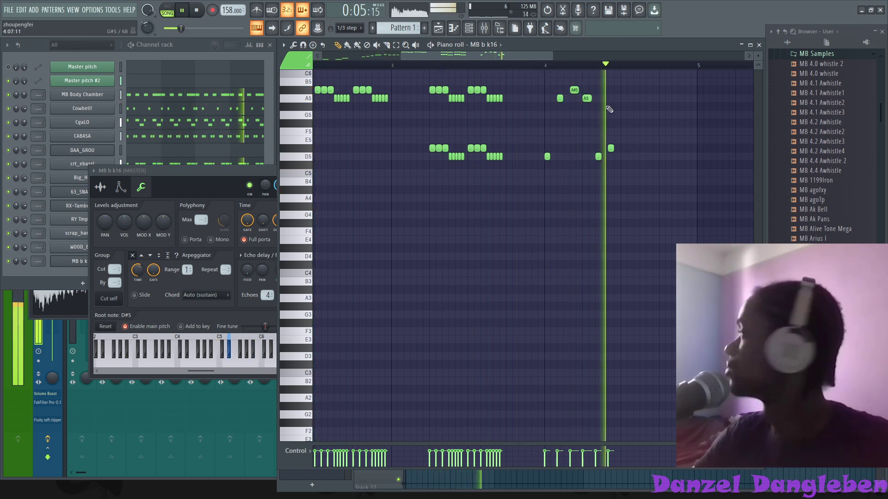
- Finish bar 4 with ascending one-step A4, A#4, C5 and D5 notes, and close the piano roll
{"action": "left_click", "coordinate": [618, 194]}
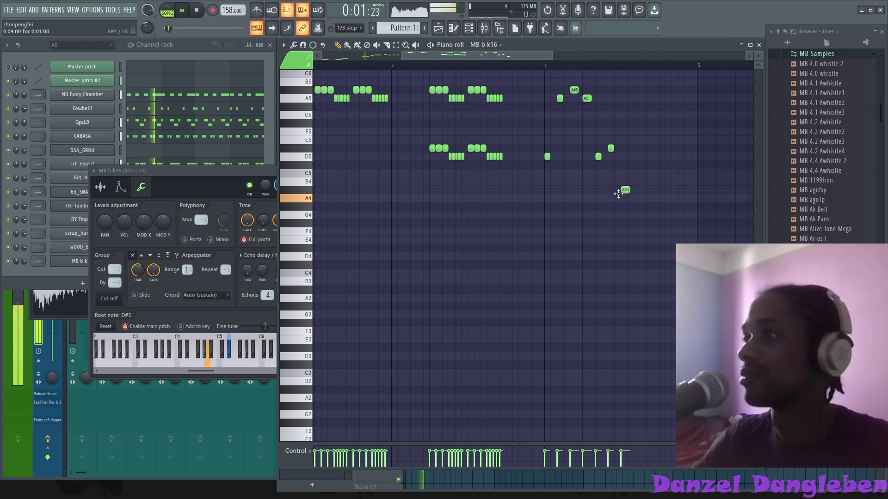
{"action": "left_click_drag", "start_coordinate": [618, 194], "coordinate": [623, 198]}
{"action": "left_click", "coordinate": [637, 190]}
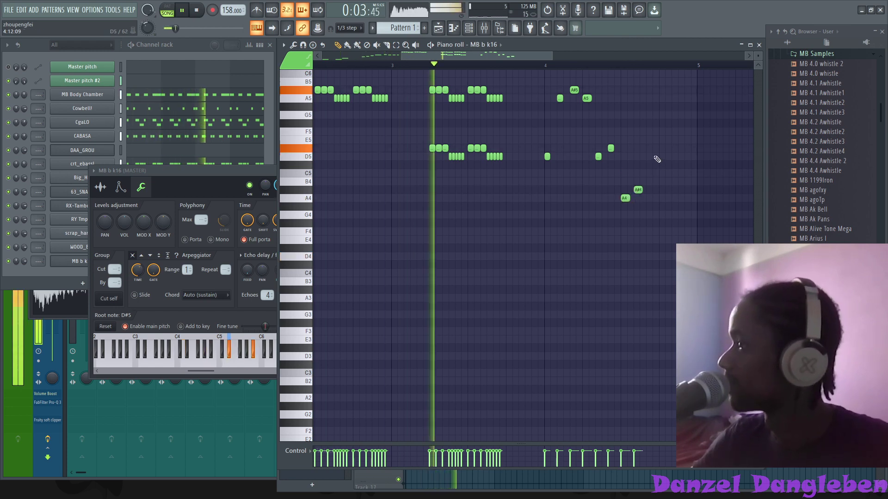
{"action": "left_click", "coordinate": [661, 157]}
{"action": "left_click", "coordinate": [649, 174]}
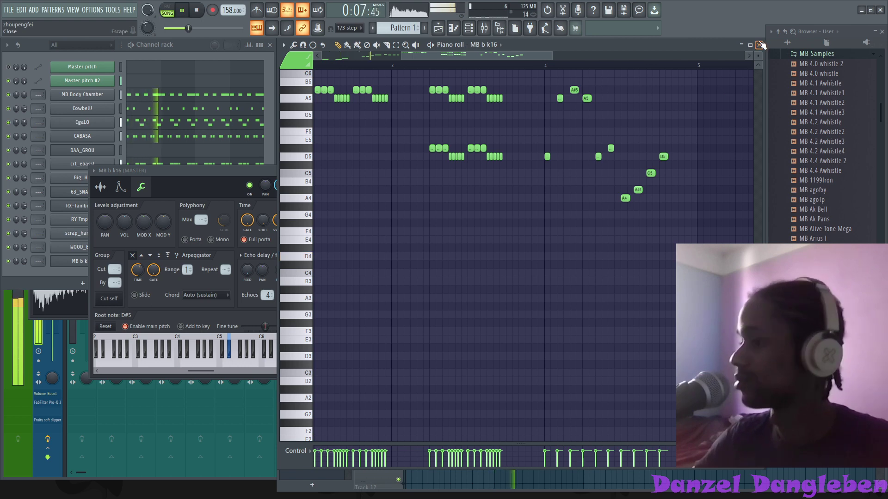
{"action": "left_click", "coordinate": [760, 45]}
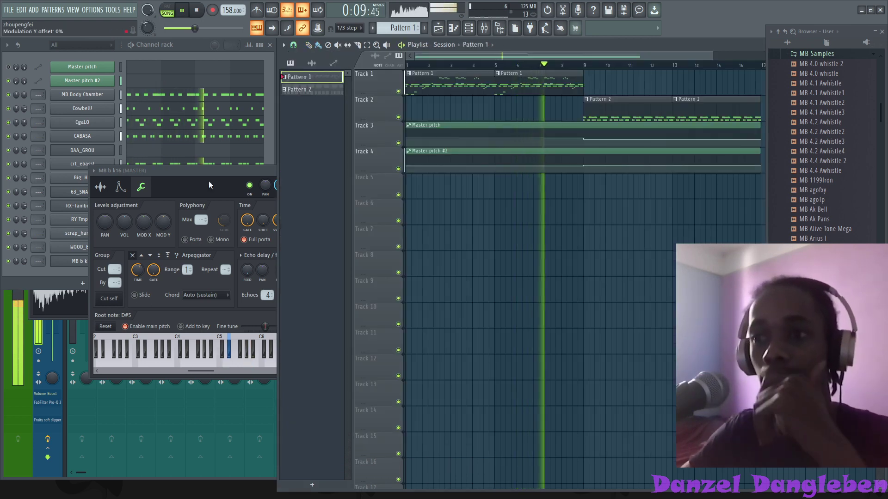
- Normalize the MB b k16 sample, play it back and close the channel settings
{"action": "left_click", "coordinate": [100, 186]}
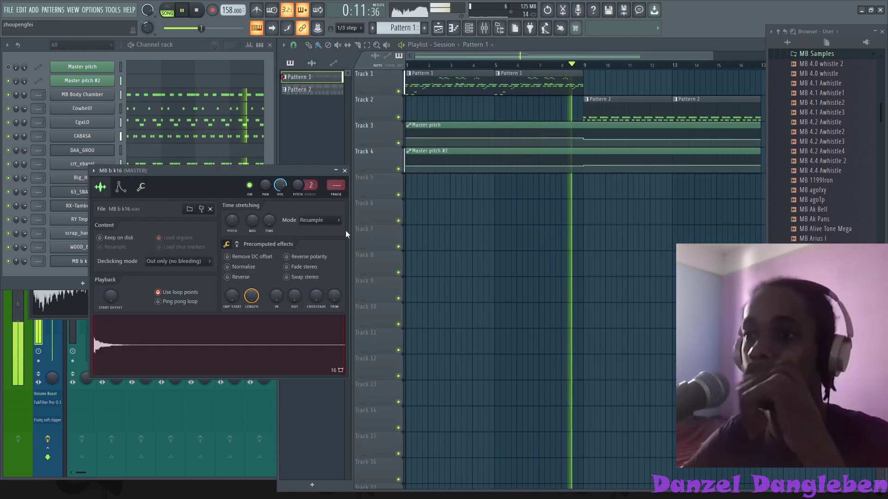
{"action": "key", "text": "space"}
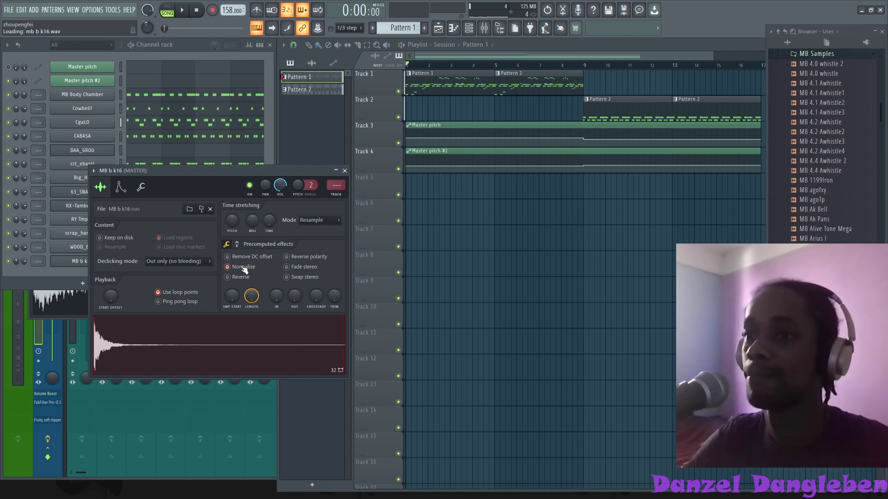
{"action": "key", "text": "space"}
{"action": "left_click", "coordinate": [344, 170]}
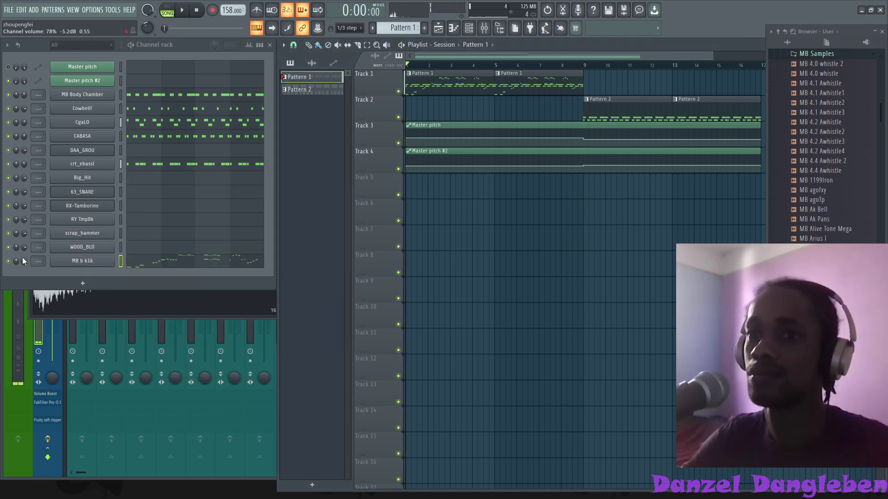
- Select only the WOOD_BLO channel in the channel rack and audition its sound
{"action": "key", "text": "space"}
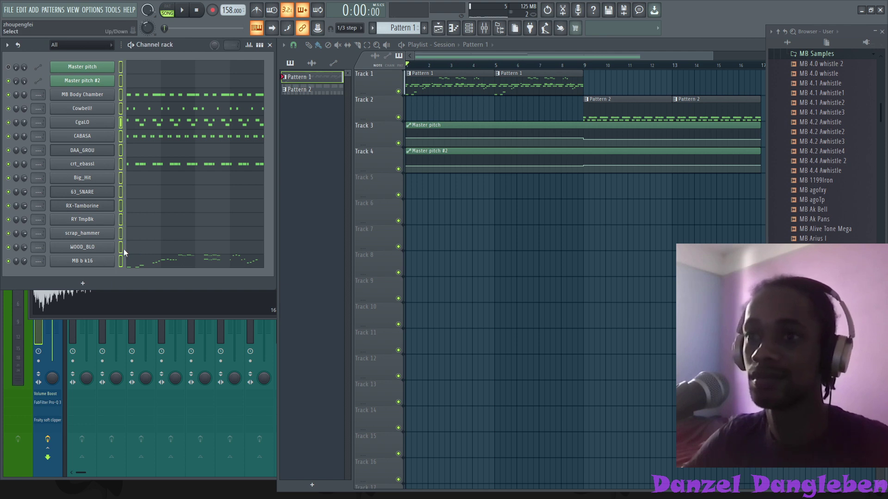
{"action": "left_click", "coordinate": [122, 248]}
{"action": "key", "text": "space"}
{"action": "key", "text": "space"}
{"action": "key", "text": "n"}
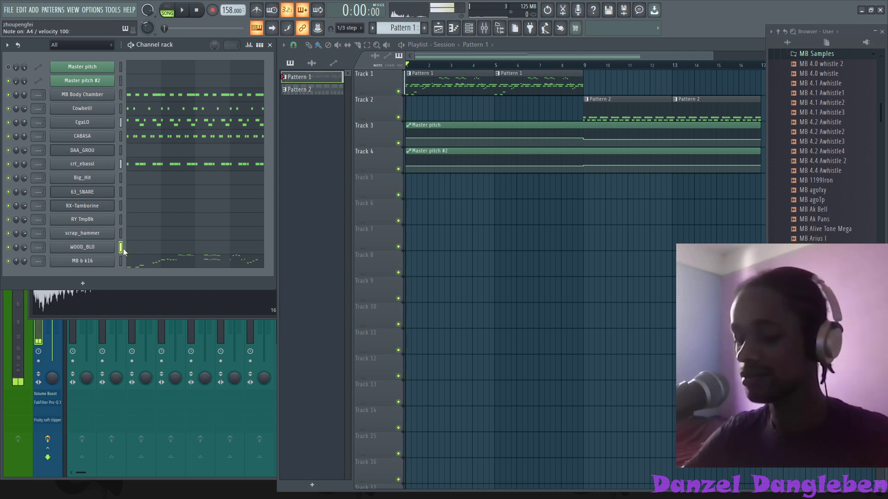
- Check the WOOD_BLO channel's root-note settings, give it the MB b k16 melody and adjust its volume during playback
{"action": "left_click", "coordinate": [115, 247]}
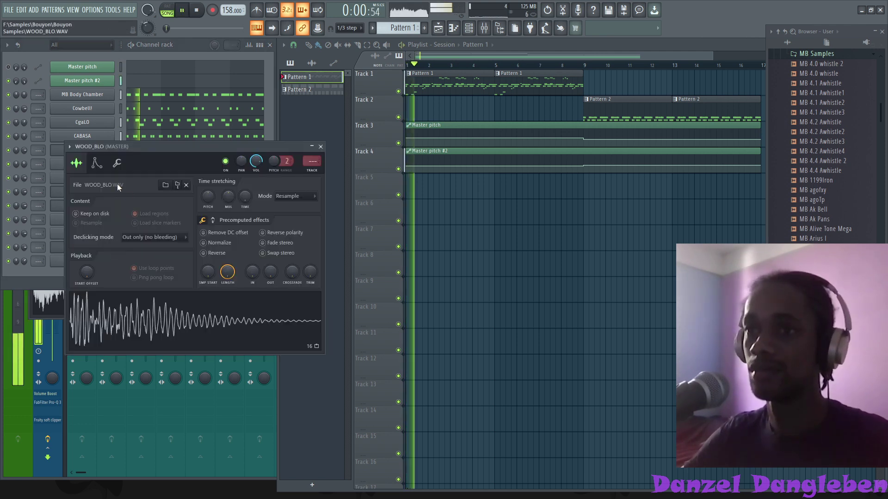
{"action": "key", "text": "space"}
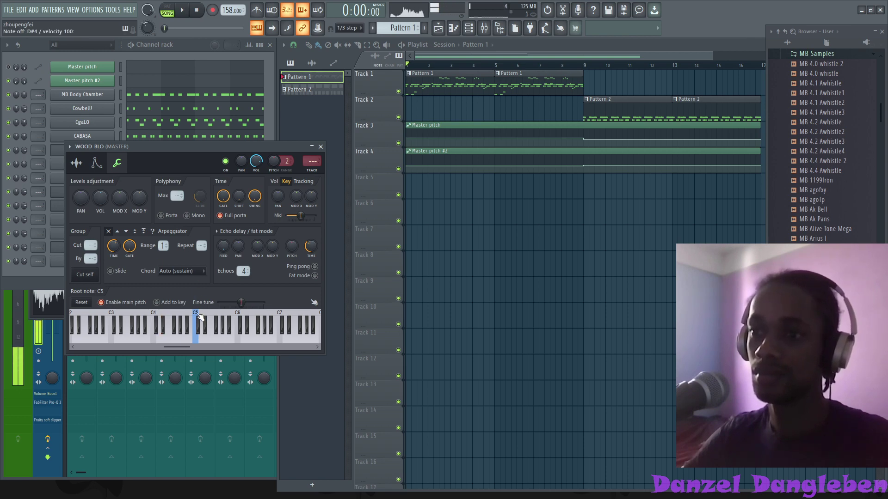
{"action": "key", "text": "space"}
{"action": "key", "text": "space"}
{"action": "key", "text": "space"}
{"action": "left_click", "coordinate": [320, 146]}
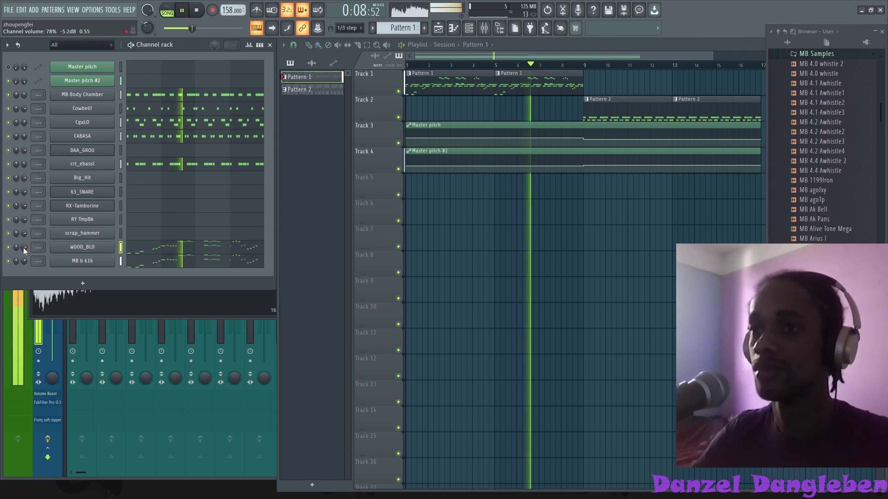
{"action": "left_click_drag", "start_coordinate": [24, 248], "coordinate": [24, 247]}
{"action": "key", "text": "space"}
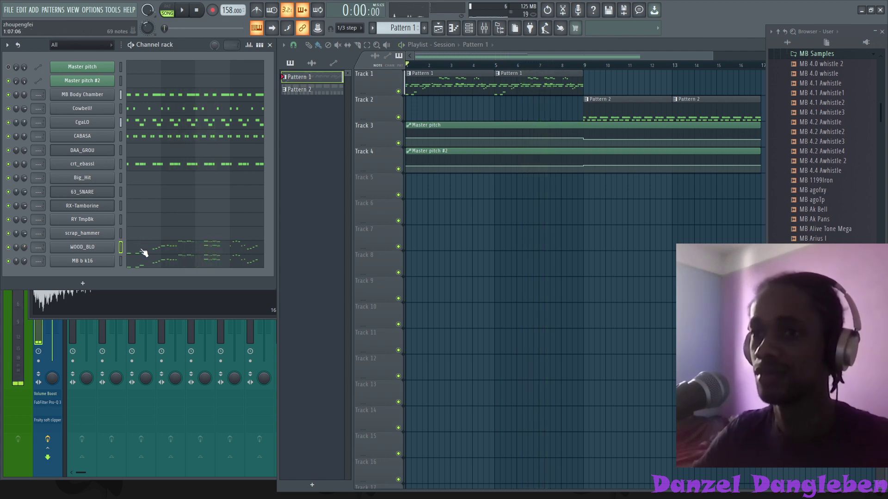
- Clone the WOOD_BLO channel, paste the melody into the clone and open the clone's piano roll
{"action": "key", "text": "alt+c"}
{"action": "key", "text": "ctrl+a"}
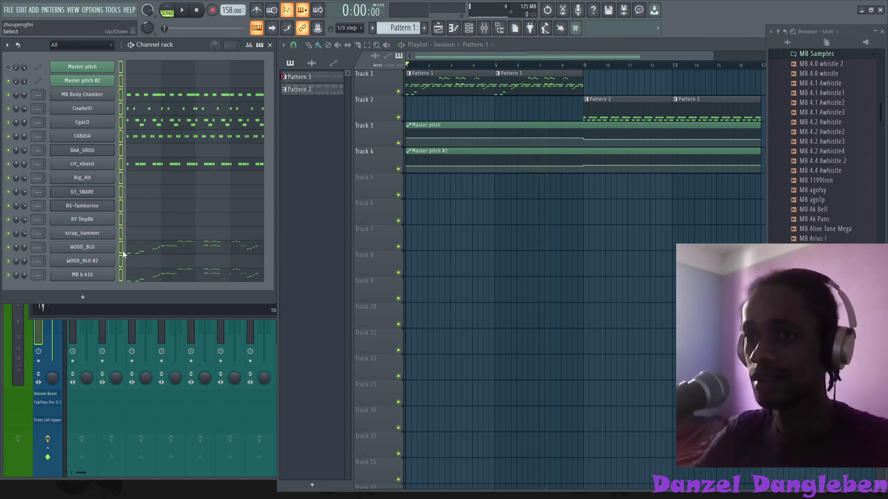
{"action": "key", "text": "ctrl+a"}
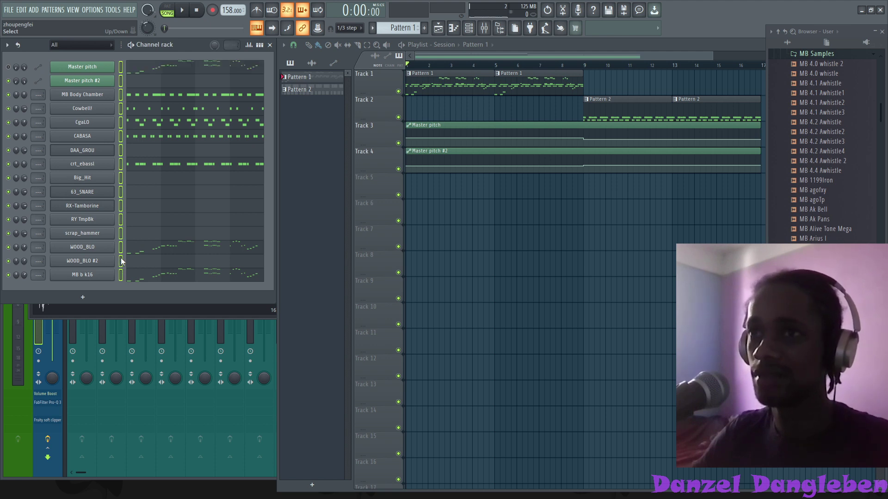
{"action": "left_click", "coordinate": [138, 262]}
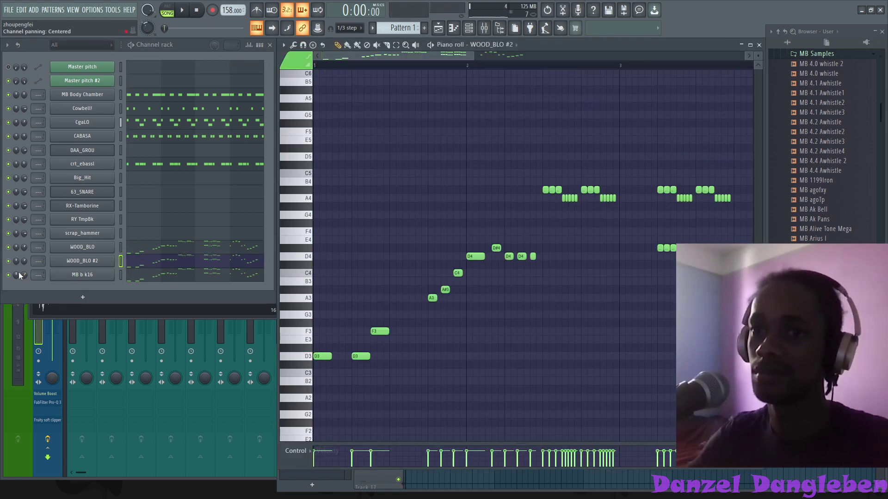
- Pan WOOD_BLO about 52% right and WOOD_BLO #2 left, and balance their volumes with MB b k16 during playback
{"action": "key", "text": "space"}
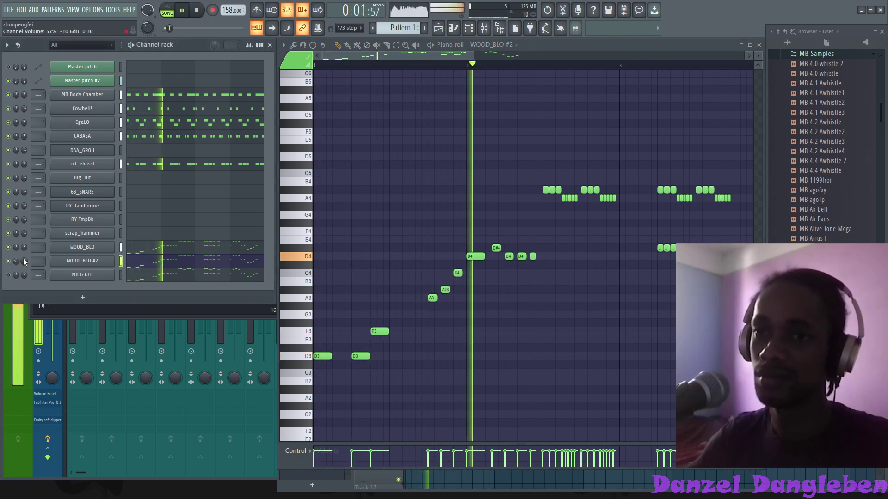
{"action": "key", "text": "space"}
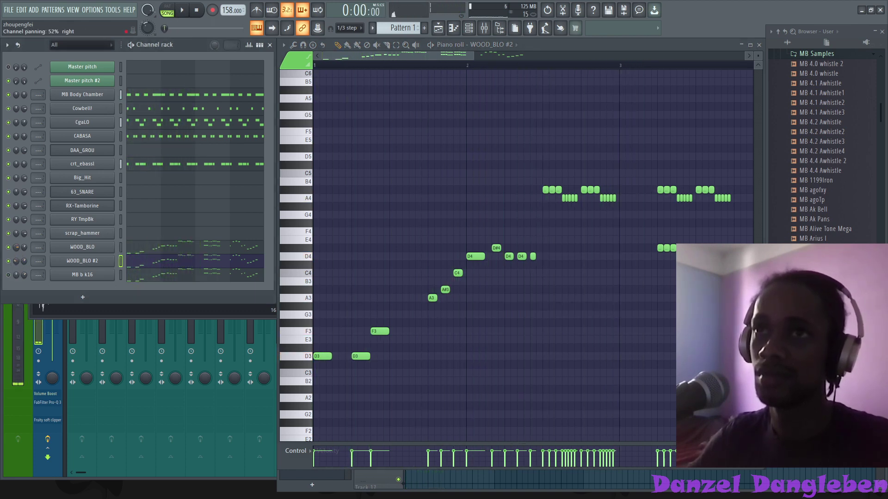
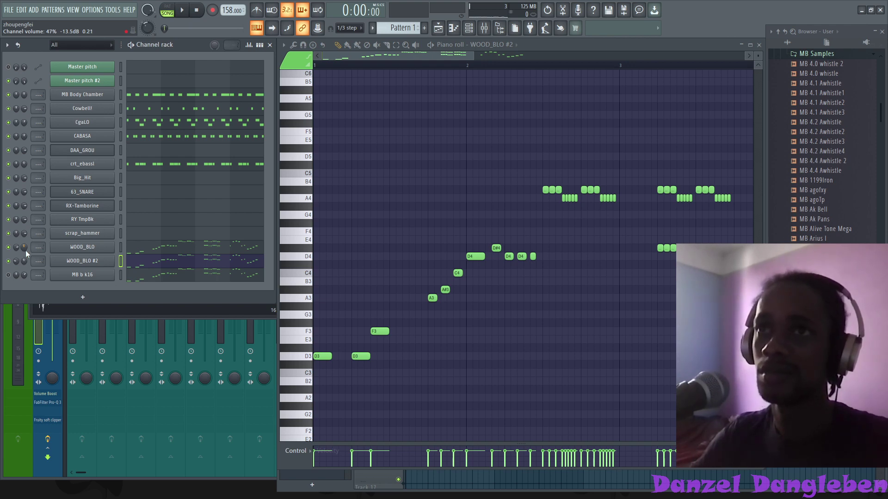
{"action": "key", "text": "space"}
{"action": "left_click", "coordinate": [759, 45]}
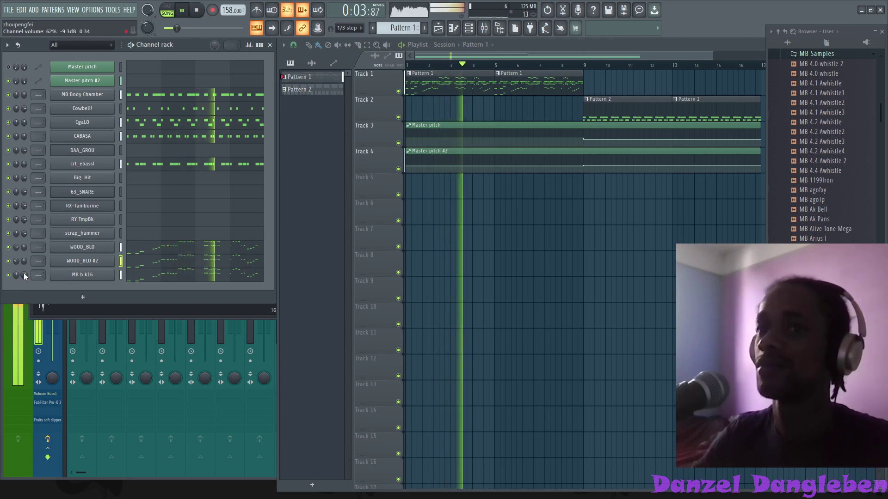
{"action": "mouse_move", "coordinate": [24, 274]}
{"action": "left_mouse_down"}
{"action": "mouse_move", "coordinate": [24, 255]}
{"action": "mouse_move", "coordinate": [24, 276]}
{"action": "left_mouse_up"}
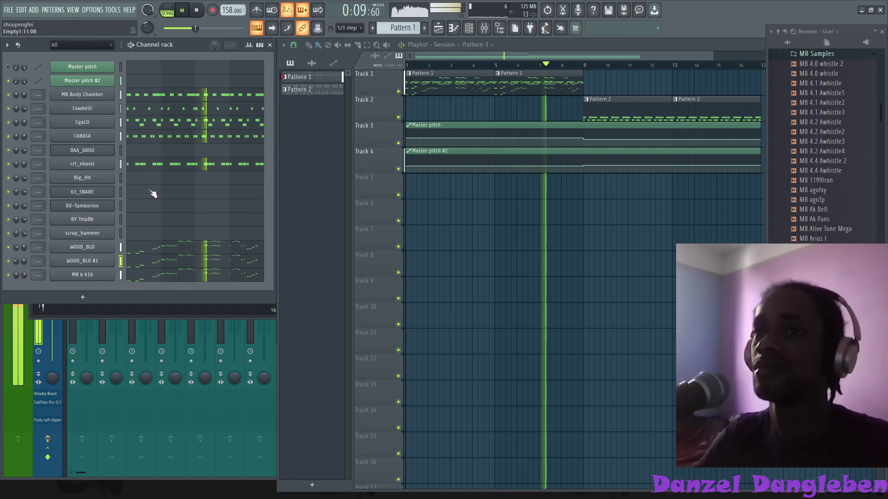
- Select all channels in the channel rack and route them to consecutive mixer tracks starting from Insert 1
{"action": "key", "text": "F9"}
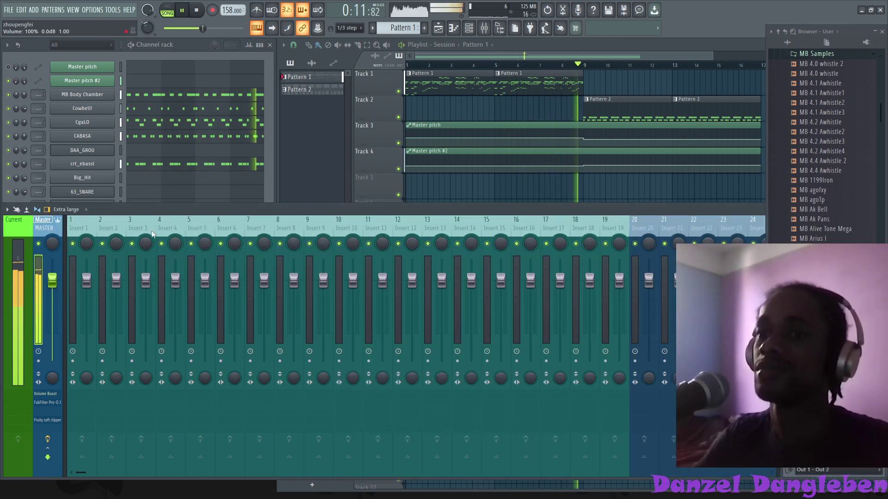
{"action": "left_click", "coordinate": [181, 49]}
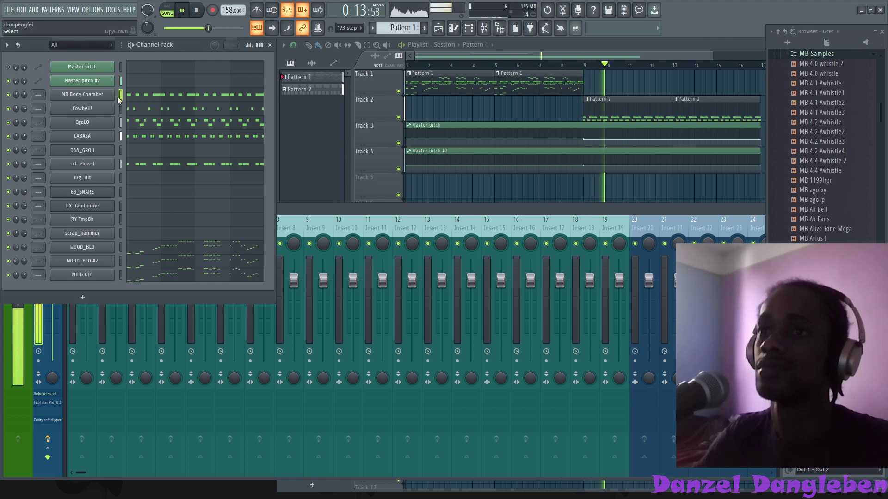
{"action": "left_click", "coordinate": [328, 214]}
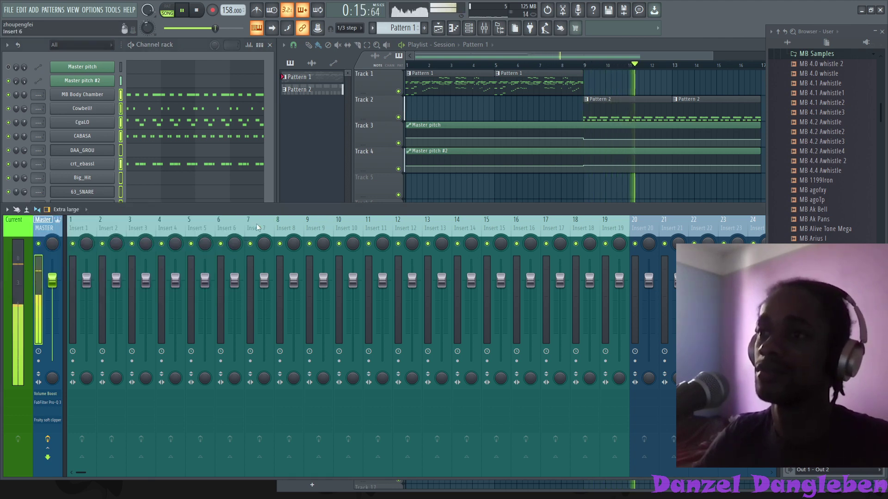
{"action": "right_click", "coordinate": [83, 230]}
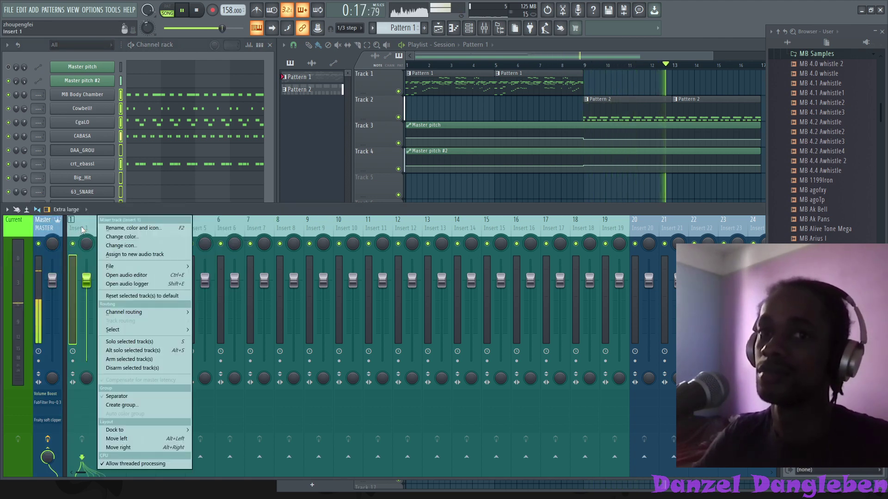
{"action": "mouse_move", "coordinate": [152, 313]}
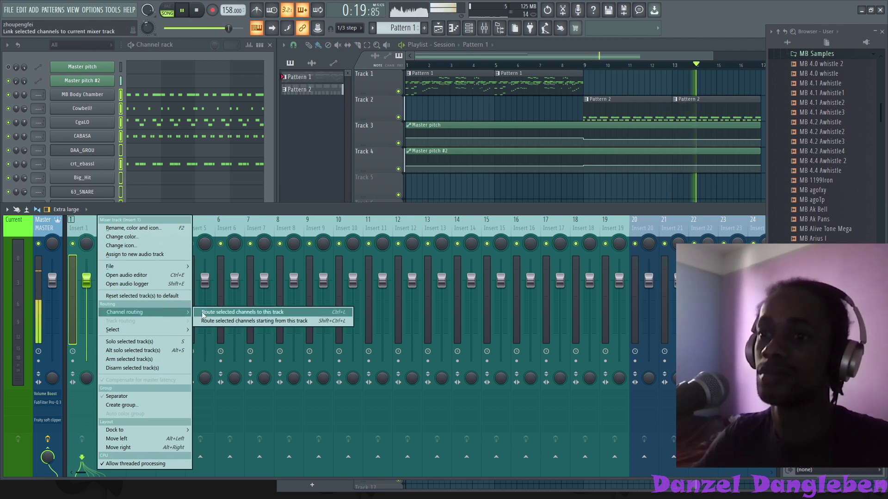
{"action": "left_click", "coordinate": [224, 321]}
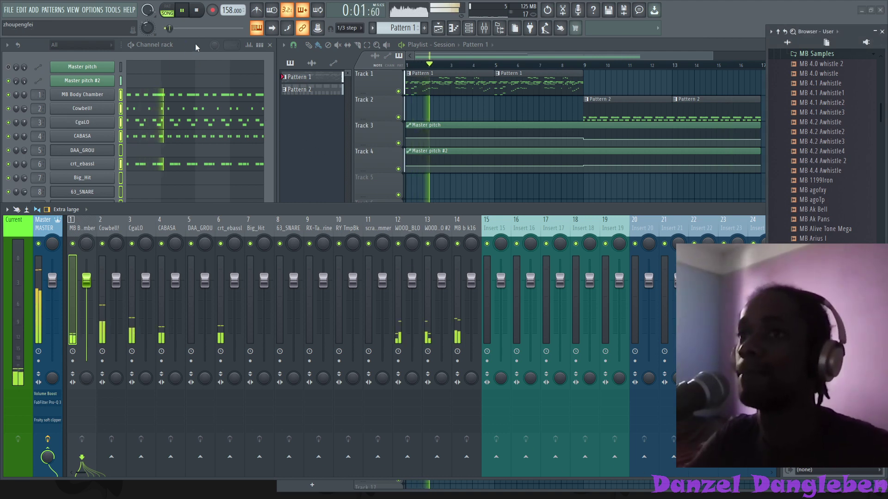
- Add the MB Bass d sample from the browser as a new channel below MB b k16 and close its settings
{"action": "left_click", "coordinate": [174, 58]}
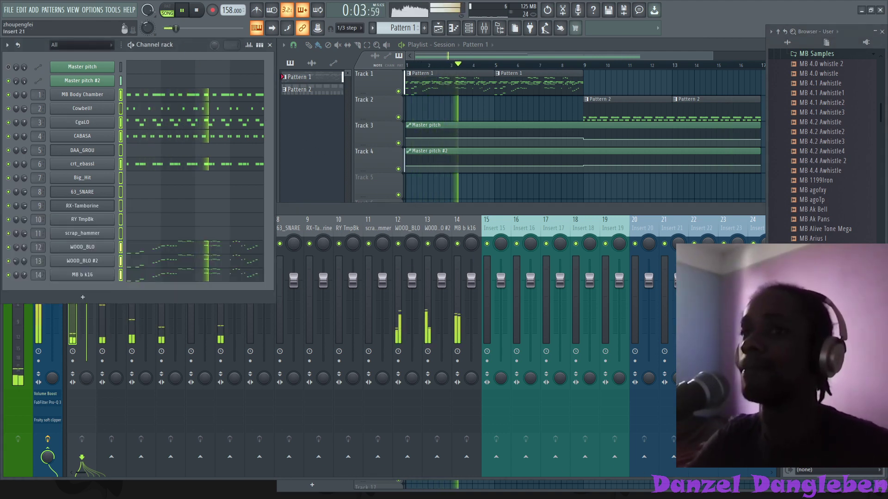
{"action": "left_click_drag", "start_coordinate": [812, 277], "coordinate": [101, 292]}
{"action": "left_click", "coordinate": [100, 290]}
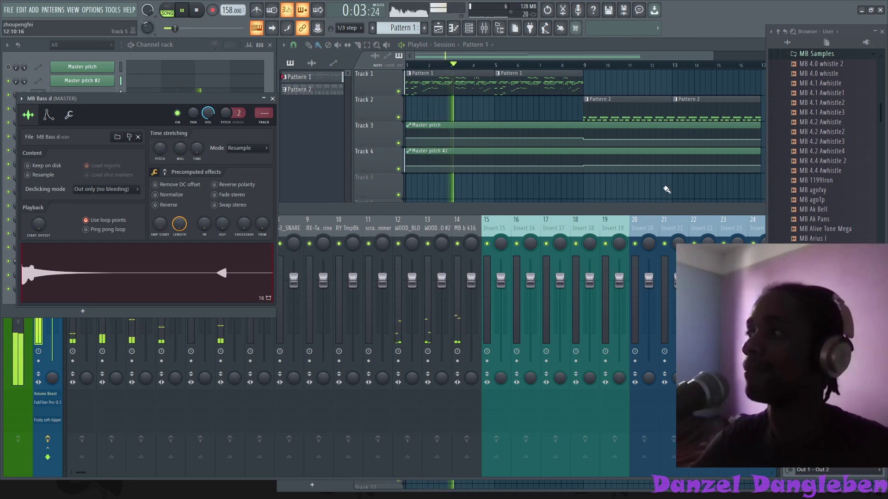
{"action": "left_click", "coordinate": [272, 99]}
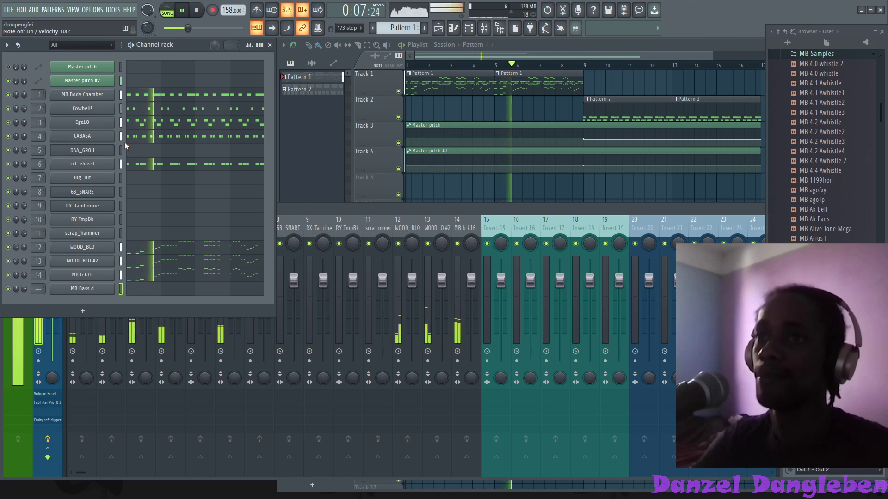
- Fill four bars of MB Bass d in Pattern 1 with shortened D4 notes on every beat and copy them to Pattern 2
{"action": "key", "text": "space"}
{"action": "left_click", "coordinate": [218, 287]}
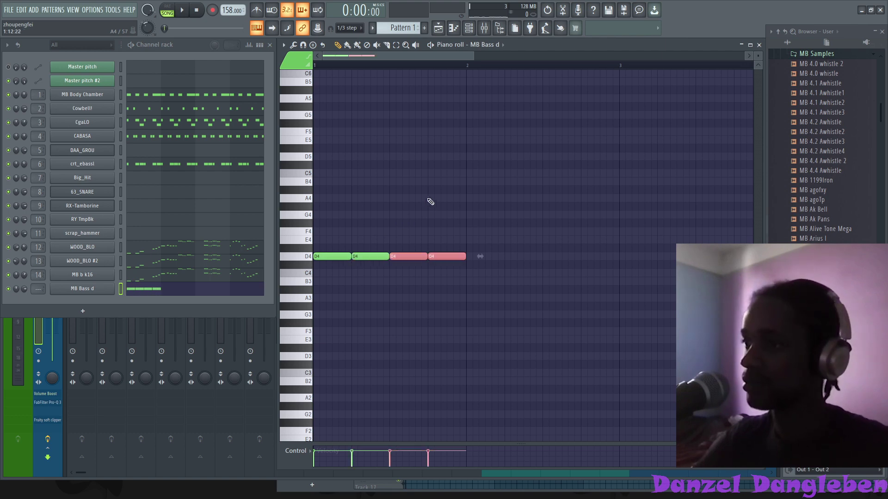
{"action": "key", "text": "ctrl+d"}
{"action": "key", "text": "ctrl+b"}
{"action": "key", "text": "ctrl+d"}
{"action": "key", "text": "ctrl+b"}
{"action": "key", "text": "ctrl+d"}
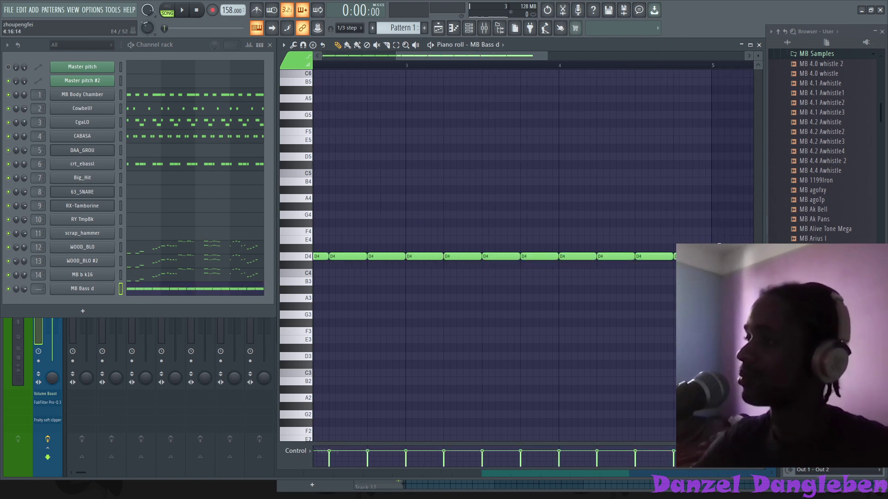
{"action": "key", "text": "ctrl+a"}
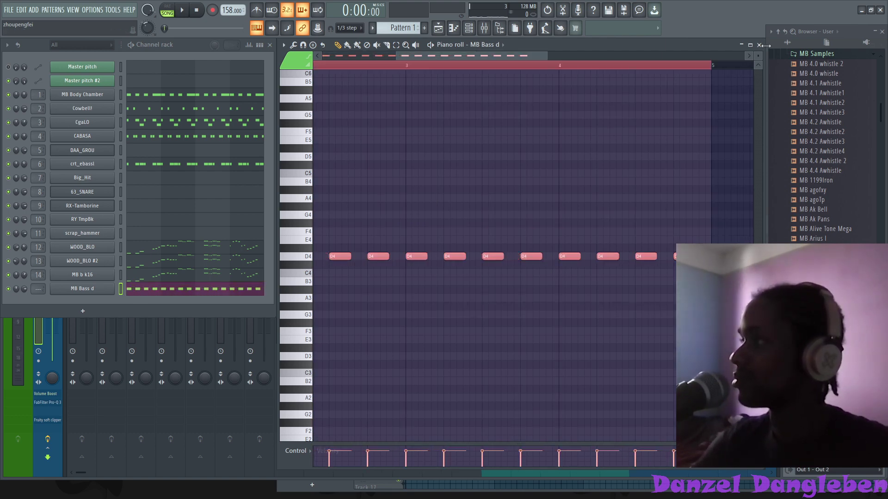
{"action": "left_click", "coordinate": [759, 45]}
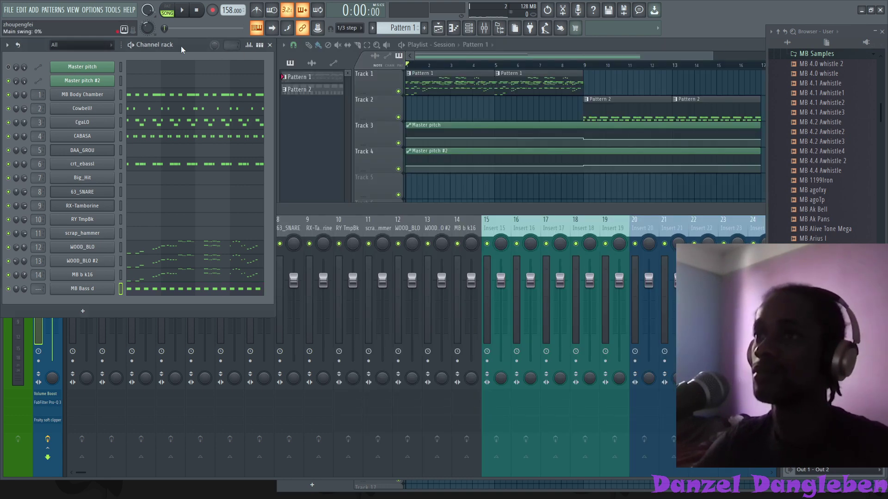
{"action": "key", "text": "space"}
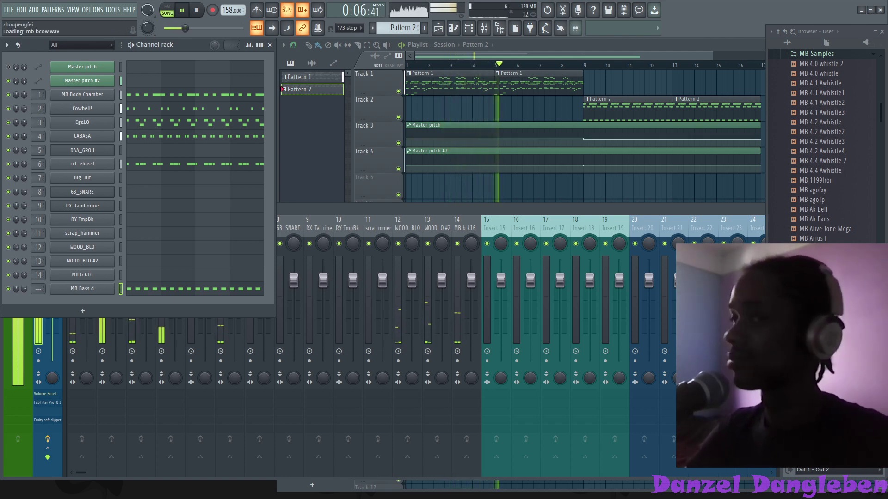
- Add the MB Bcow sample as a new channel, open its piano roll in Pattern 1 and set its root note to D#5
{"action": "left_click_drag", "start_coordinate": [814, 365], "coordinate": [93, 305]}
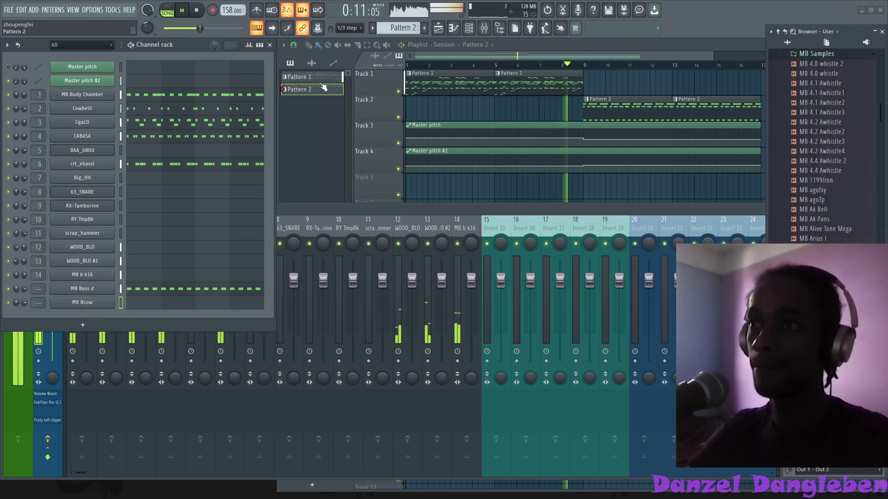
{"action": "left_click", "coordinate": [317, 77]}
{"action": "left_click", "coordinate": [185, 305]}
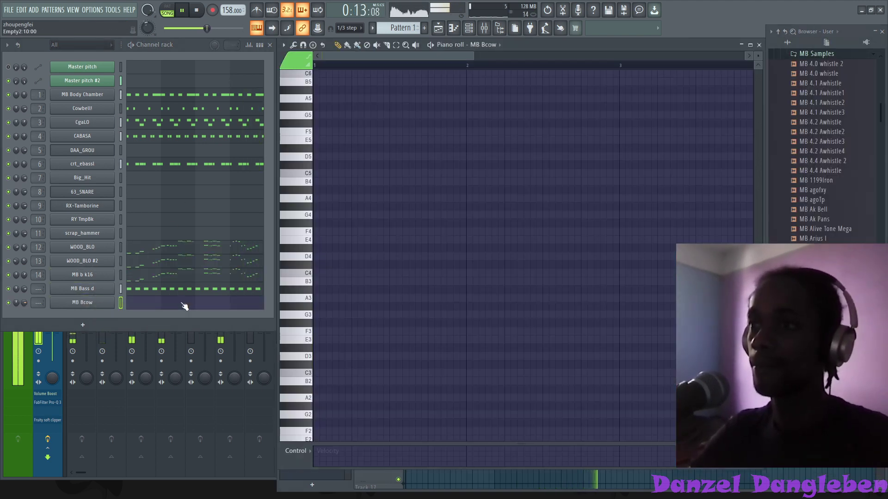
{"action": "left_click", "coordinate": [109, 303]}
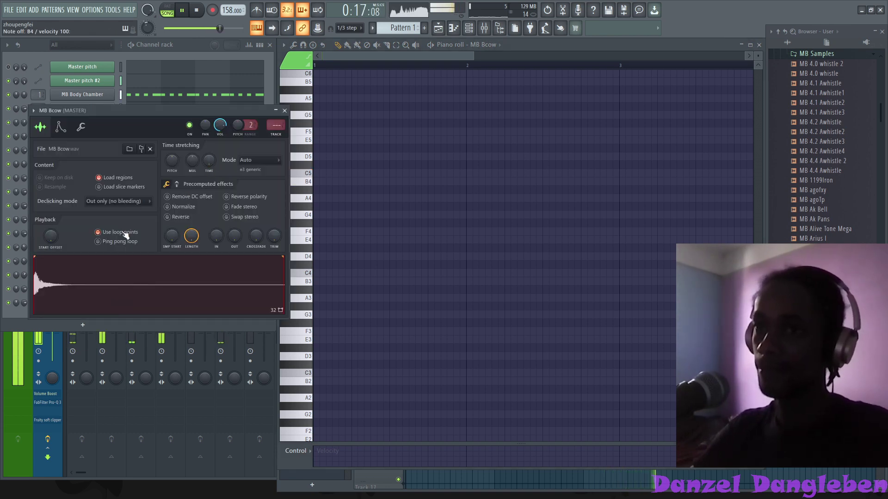
{"action": "left_click", "coordinate": [83, 128]}
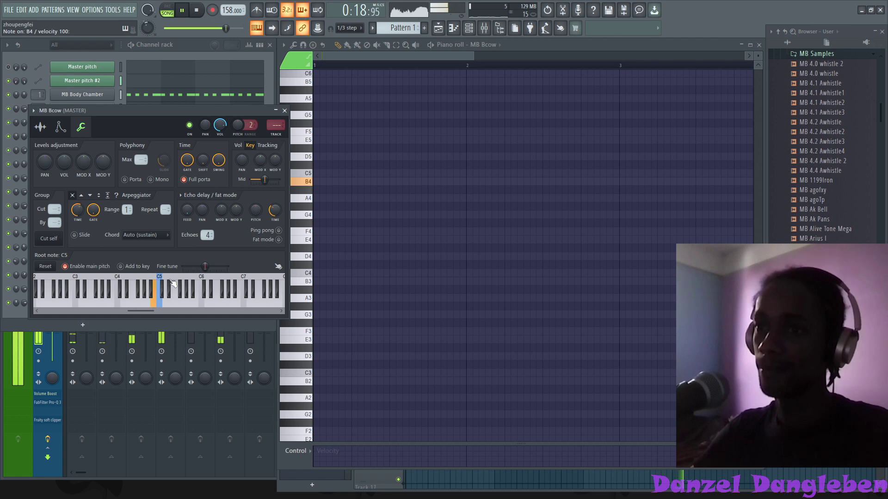
{"action": "right_click", "coordinate": [170, 283]}
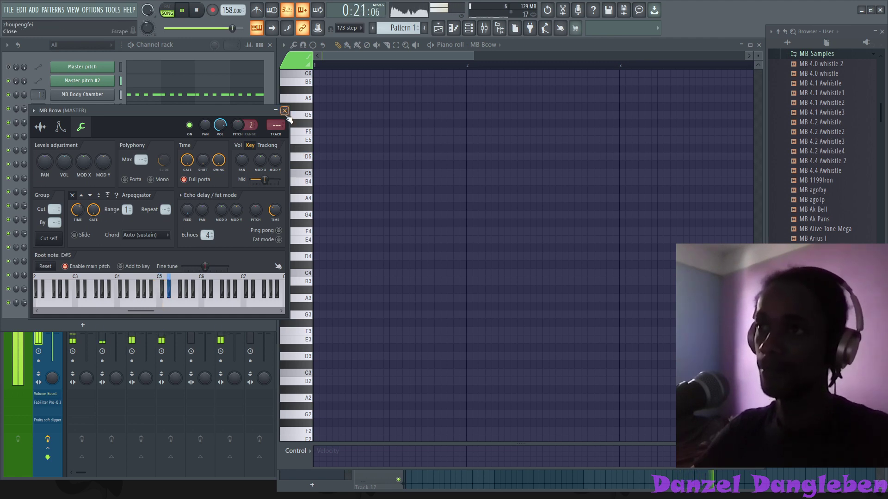
{"action": "left_click", "coordinate": [285, 111]}
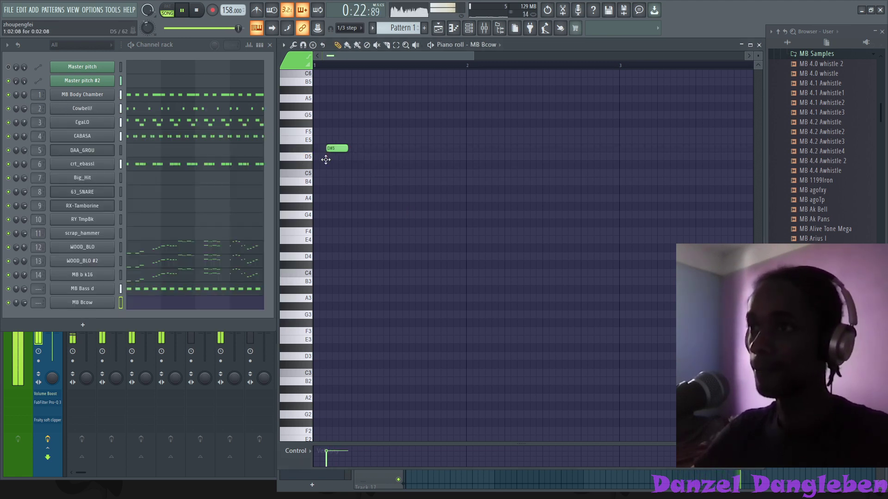
- Write the opening MB Bcow phrase in bar 1 with six short notes: D5, A5, D5, F5, D#5 and D5
{"action": "left_click_drag", "start_coordinate": [347, 157], "coordinate": [339, 159]}
{"action": "key", "text": "space"}
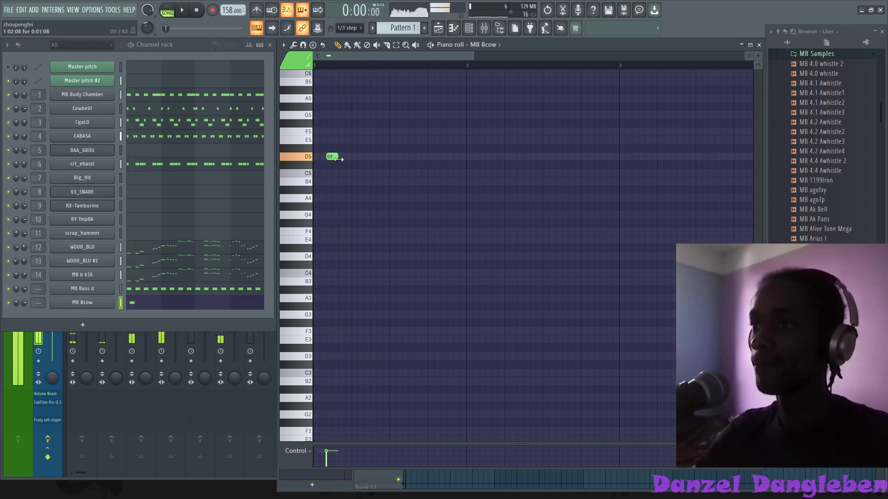
{"action": "left_click", "coordinate": [343, 98]}
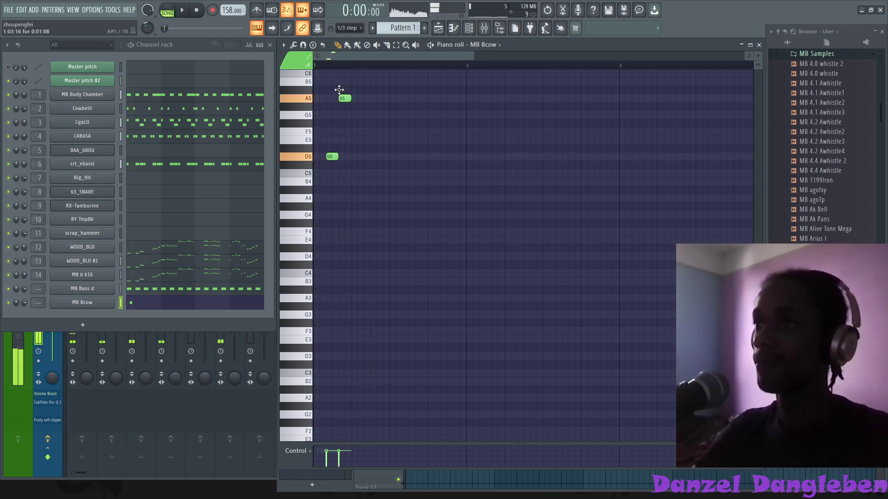
{"action": "key", "text": "space"}
{"action": "left_click", "coordinate": [355, 156]}
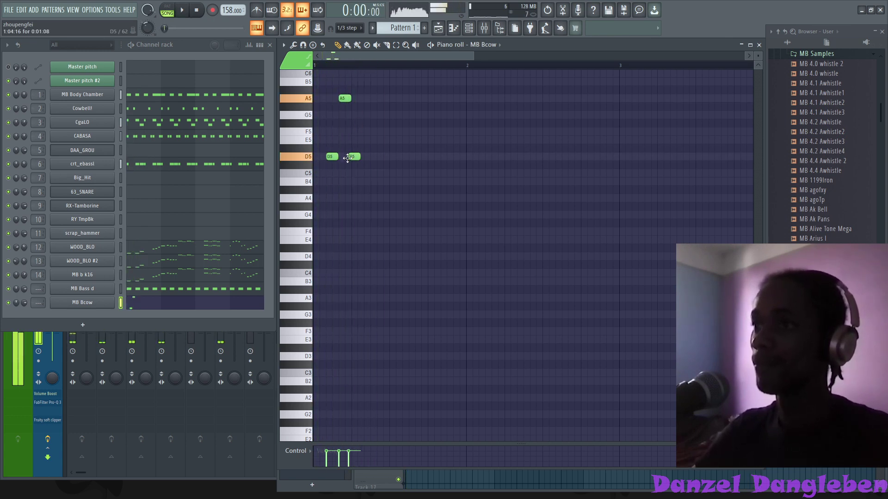
{"action": "left_click", "coordinate": [367, 132]}
{"action": "left_click", "coordinate": [379, 148]}
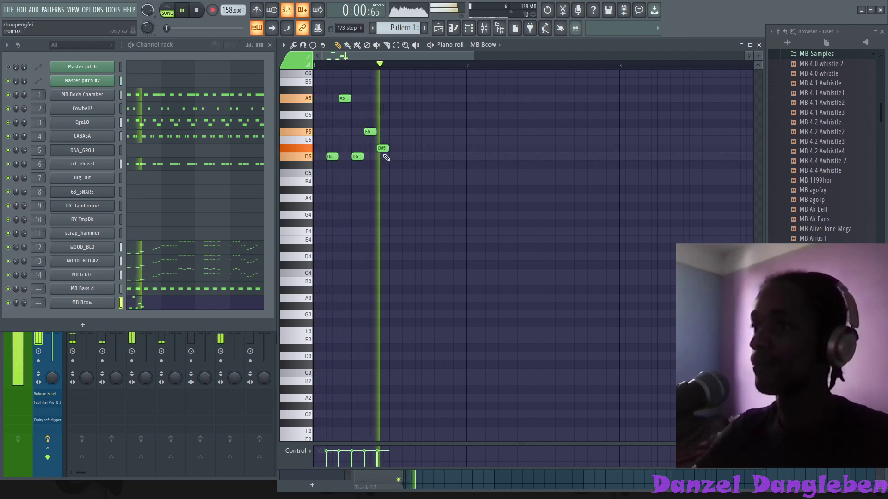
{"action": "left_click", "coordinate": [392, 157]}
- Complete bar 1 of MB Bcow with shorter lower notes: two D4s, then A4, A#4 and A4
{"action": "left_click_drag", "start_coordinate": [394, 201], "coordinate": [388, 265]}
{"action": "key", "text": "space"}
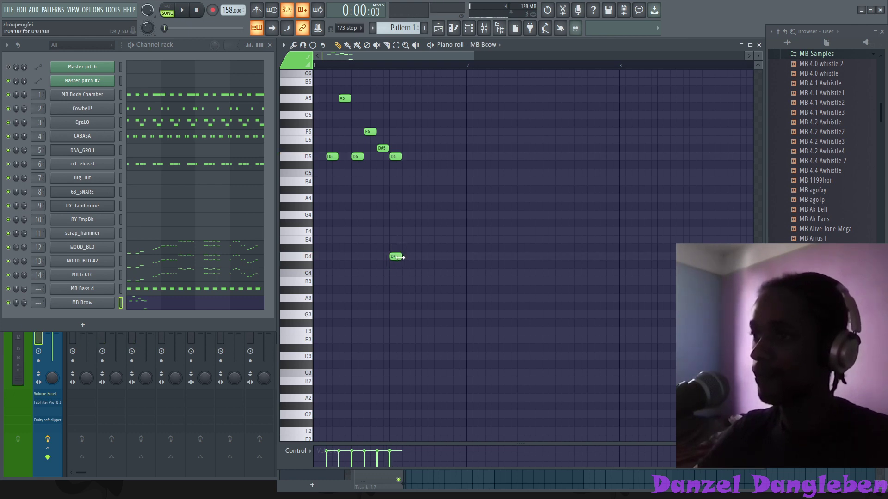
{"action": "key", "text": "space"}
{"action": "left_click_drag", "start_coordinate": [421, 250], "coordinate": [416, 259]}
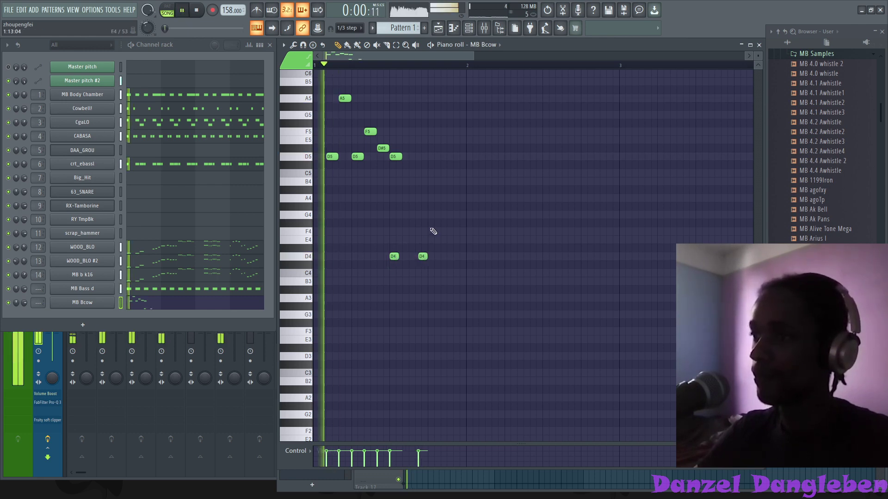
{"action": "left_click_drag", "start_coordinate": [430, 223], "coordinate": [432, 198]}
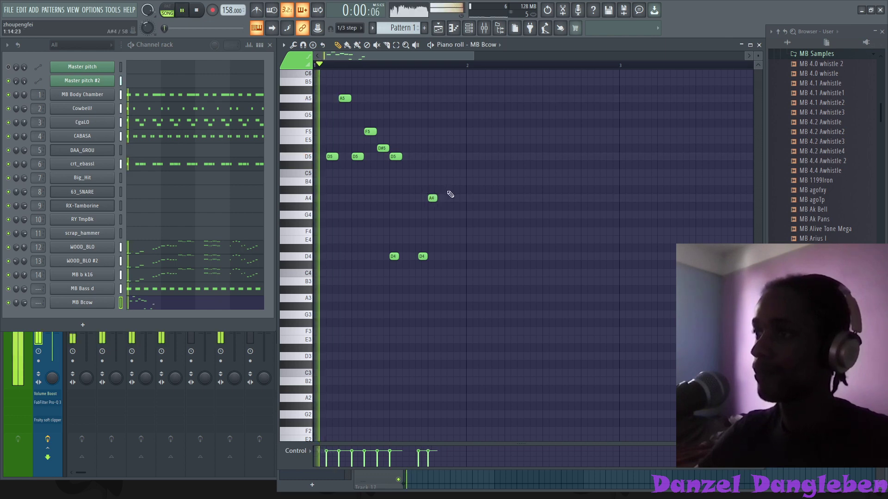
{"action": "left_click", "coordinate": [452, 190]}
{"action": "key", "text": "space"}
{"action": "left_click", "coordinate": [457, 206]}
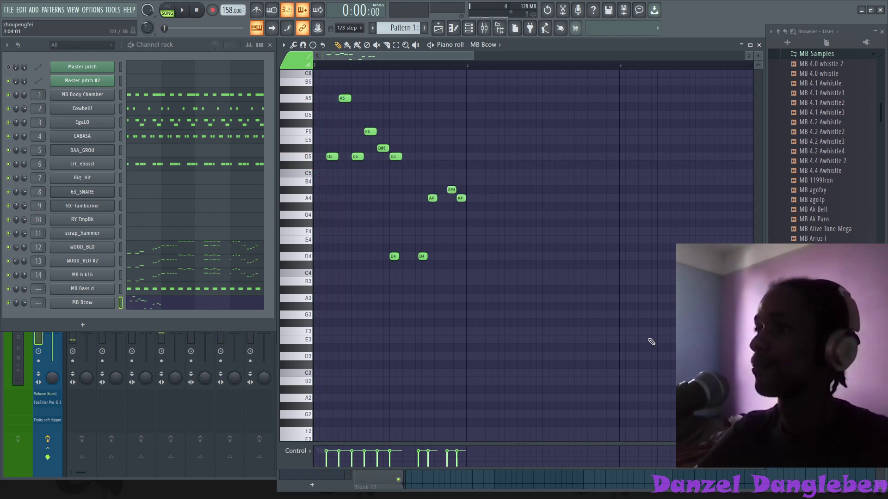
- Extend the MB Bcow melody to four bars by repeating the phrase, lowering the A5 in bar 2 to A4
{"action": "left_click_drag", "start_coordinate": [470, 157], "coordinate": [483, 158]}
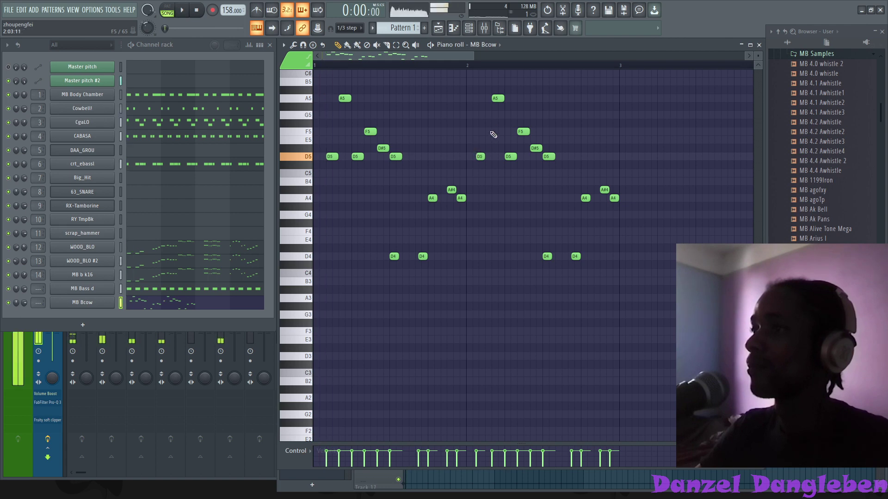
{"action": "left_click_drag", "start_coordinate": [496, 98], "coordinate": [498, 198]}
{"action": "key", "text": "space"}
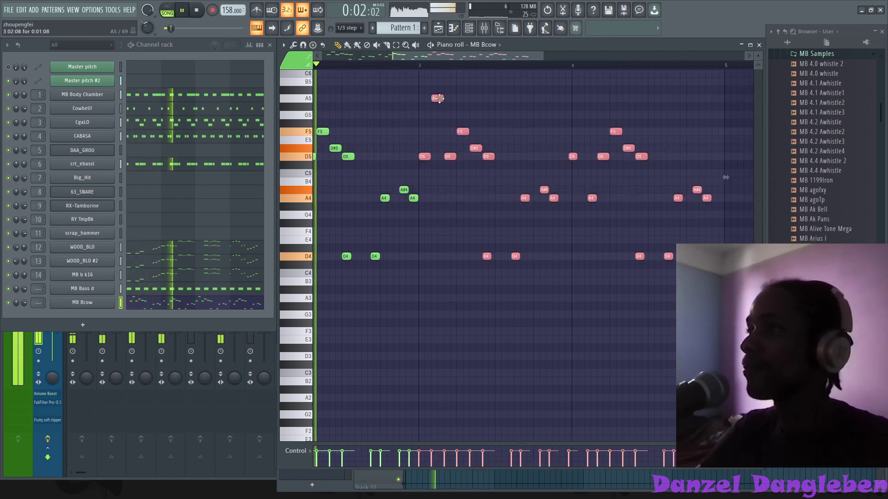
{"action": "left_click_drag", "start_coordinate": [439, 98], "coordinate": [451, 97]}
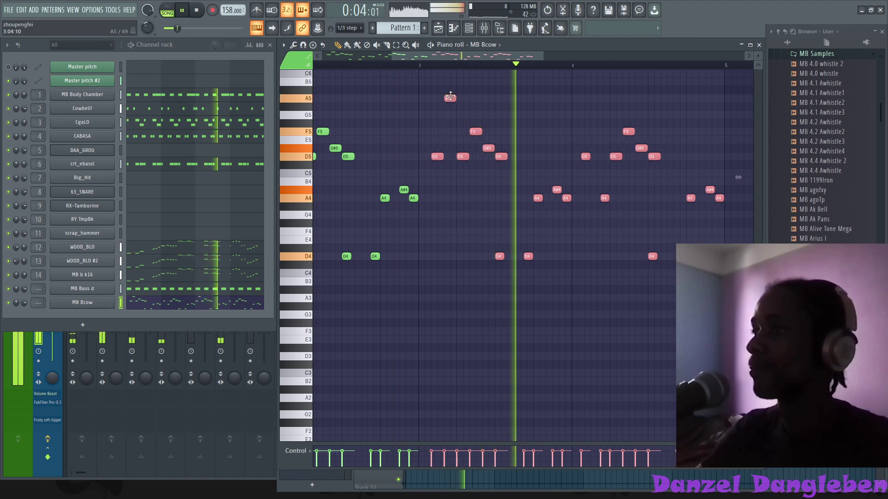
{"action": "key", "text": "ctrl+d"}
{"action": "right_click", "coordinate": [105, 302]}
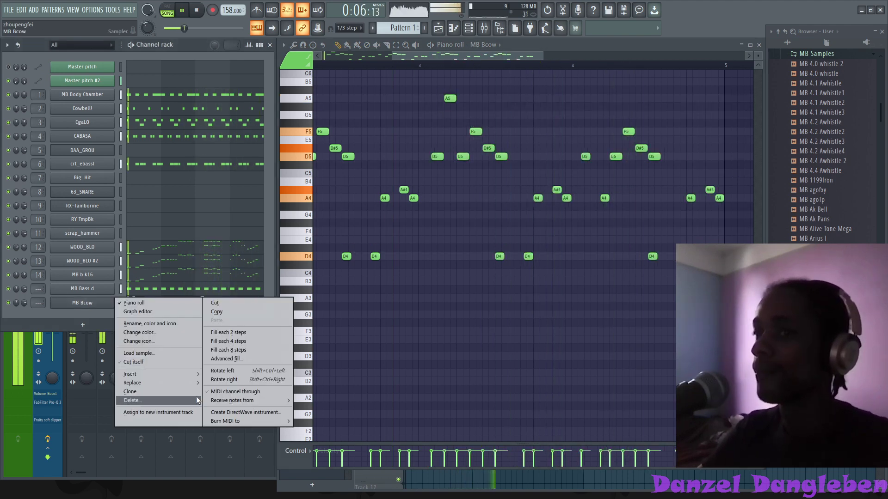
{"action": "left_click", "coordinate": [151, 351]}
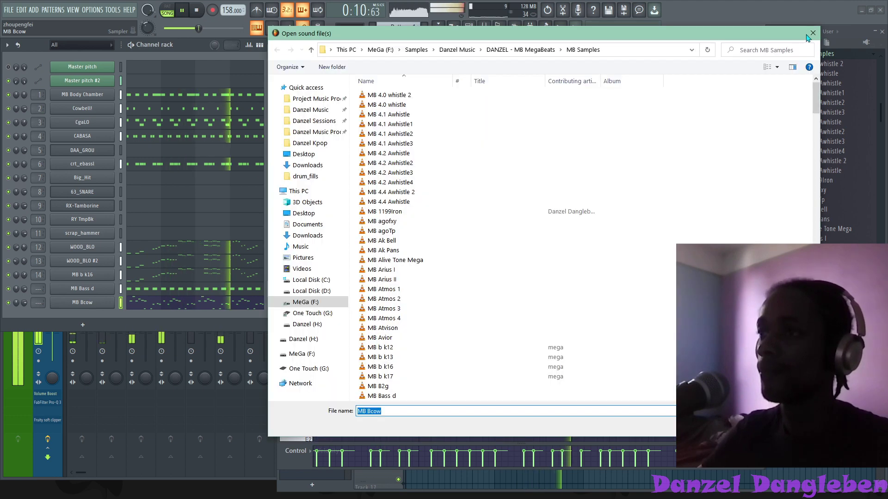
{"action": "left_click", "coordinate": [809, 35]}
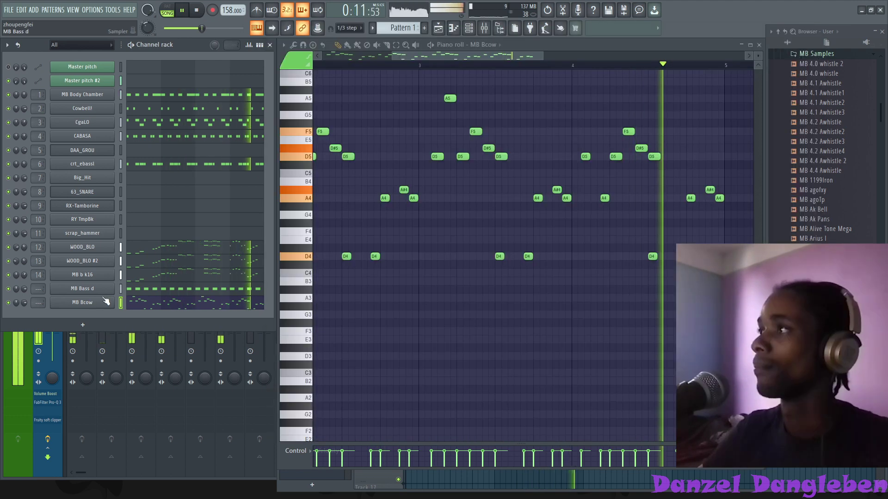
- Normalize the MB Bcow sample and adjust its fade-out in the channel settings
{"action": "left_click", "coordinate": [106, 301]}
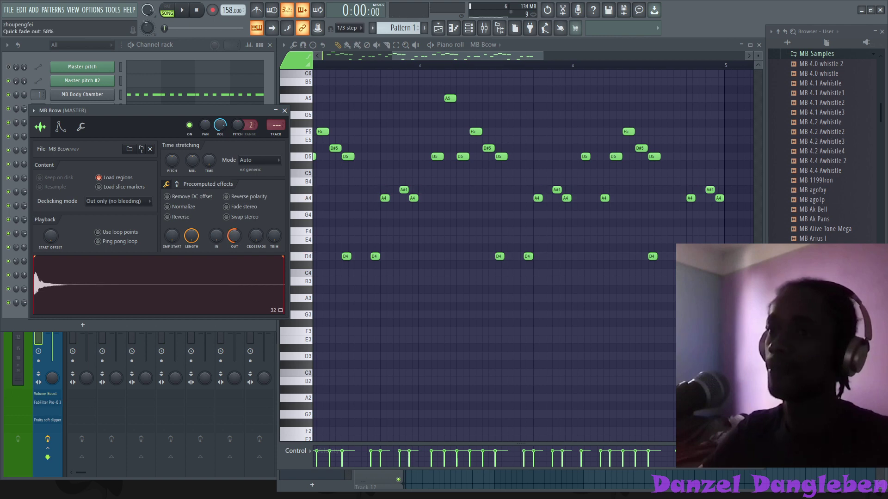
{"action": "left_click_drag", "start_coordinate": [234, 235], "coordinate": [234, 222]}
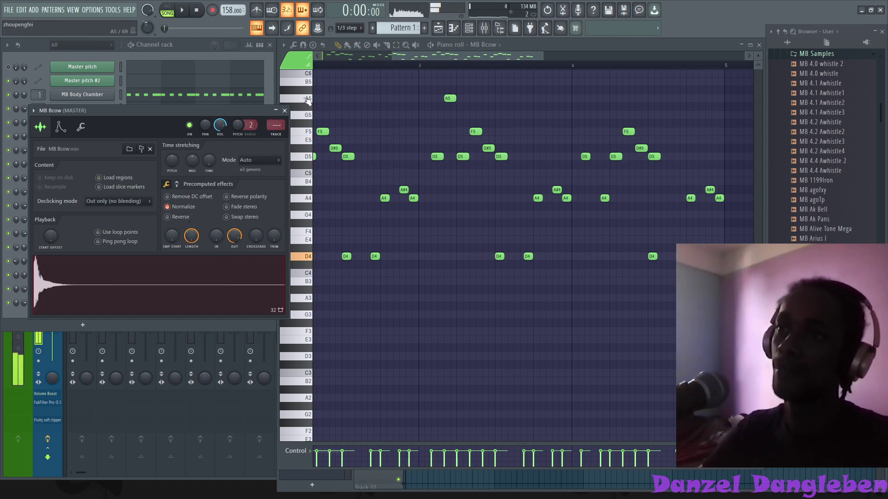
{"action": "left_click", "coordinate": [285, 111]}
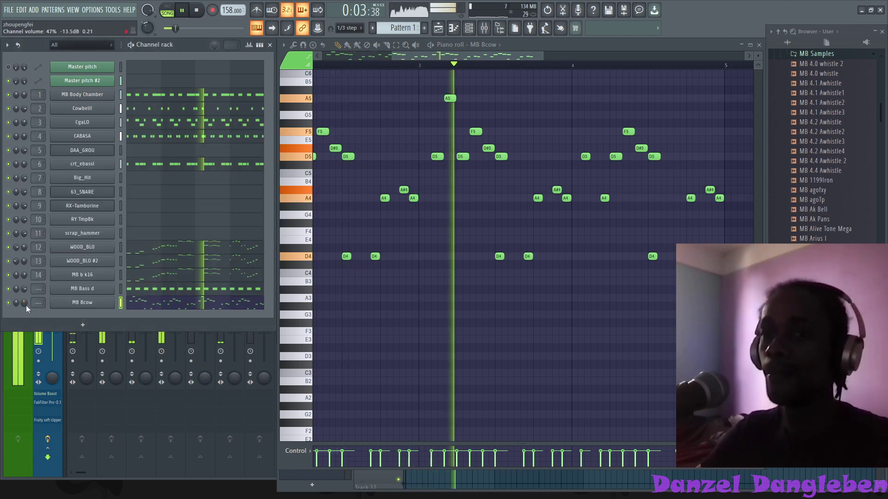
- Make the MB Bcow channel cut itself and check its sample length setting
{"action": "right_click", "coordinate": [110, 303]}
{"action": "left_click", "coordinate": [163, 362]}
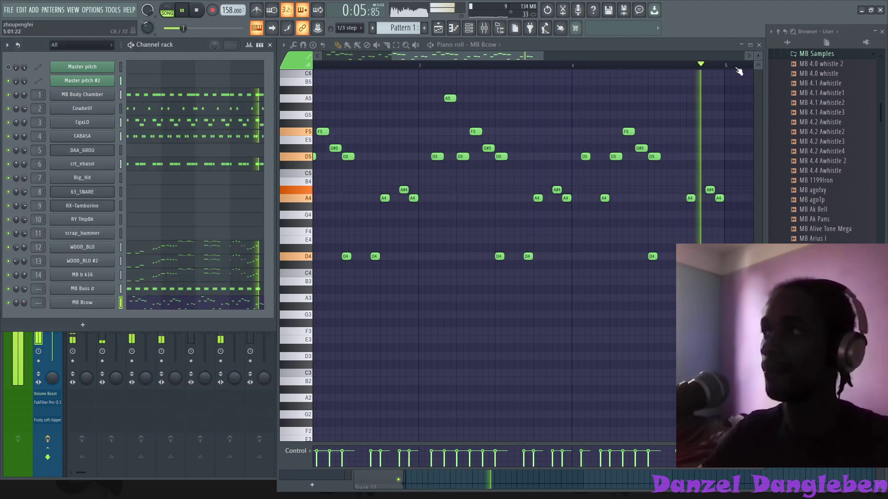
{"action": "left_click", "coordinate": [101, 304]}
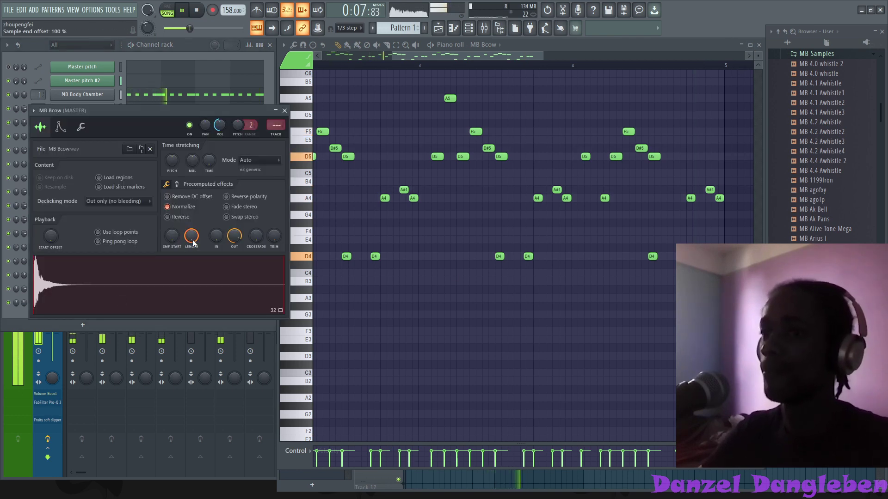
{"action": "left_click", "coordinate": [284, 110]}
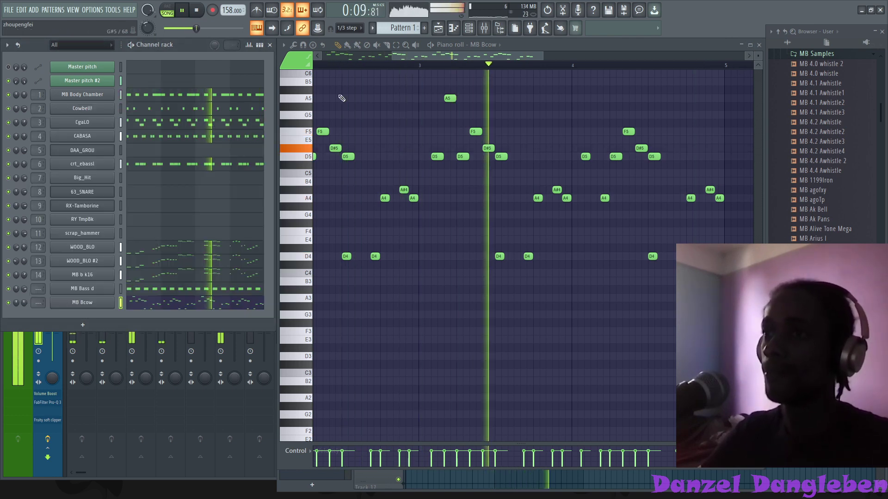
- Paste the four-bar MB Bcow melody into Pattern 2
{"action": "key", "text": "F5"}
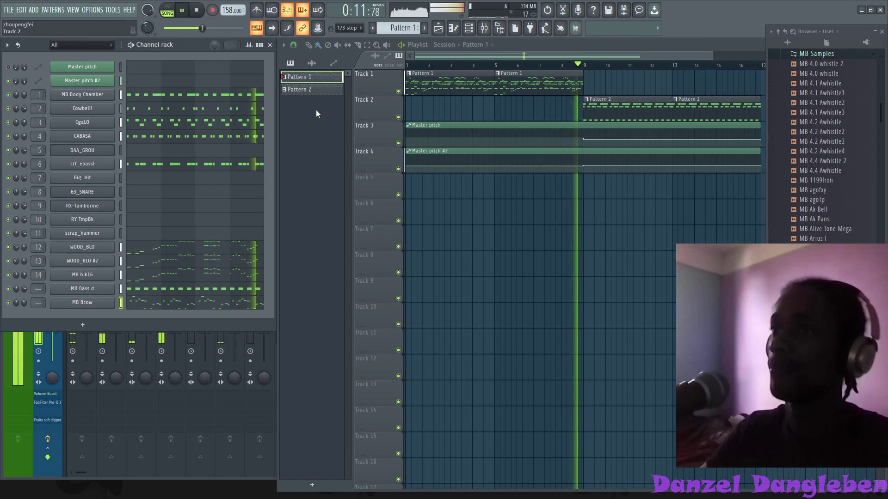
{"action": "key", "text": "KP_Add"}
{"action": "key", "text": "ctrl+v"}
- Trim the MB Bcow sample length to about 49% and reduce its fade-out, then close its settings
{"action": "left_click", "coordinate": [101, 304]}
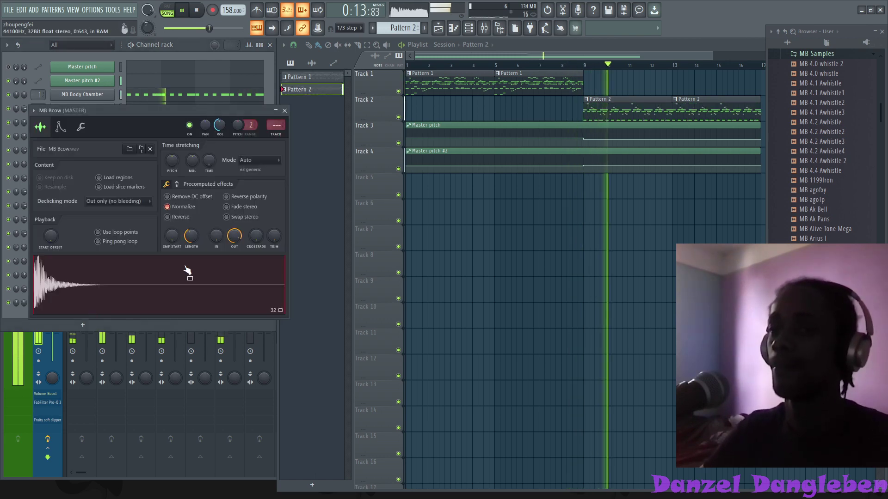
{"action": "left_click_drag", "start_coordinate": [239, 235], "coordinate": [239, 268]}
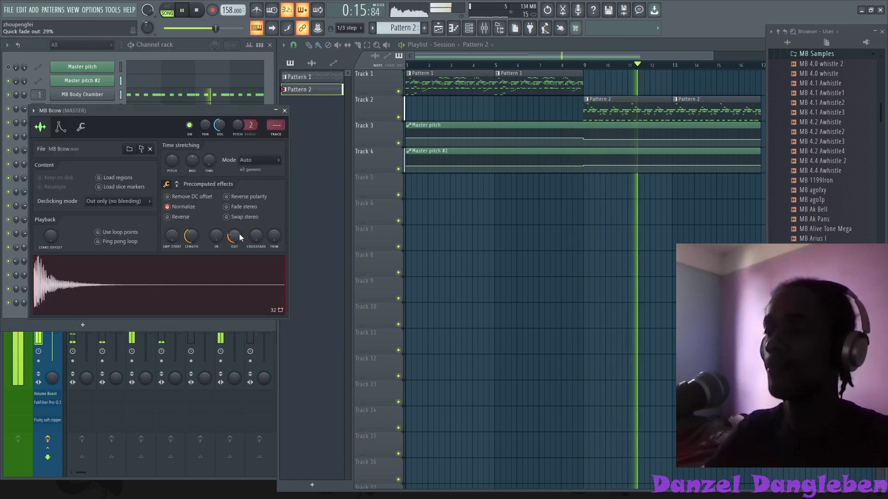
{"action": "left_click_drag", "start_coordinate": [240, 235], "coordinate": [198, 240]}
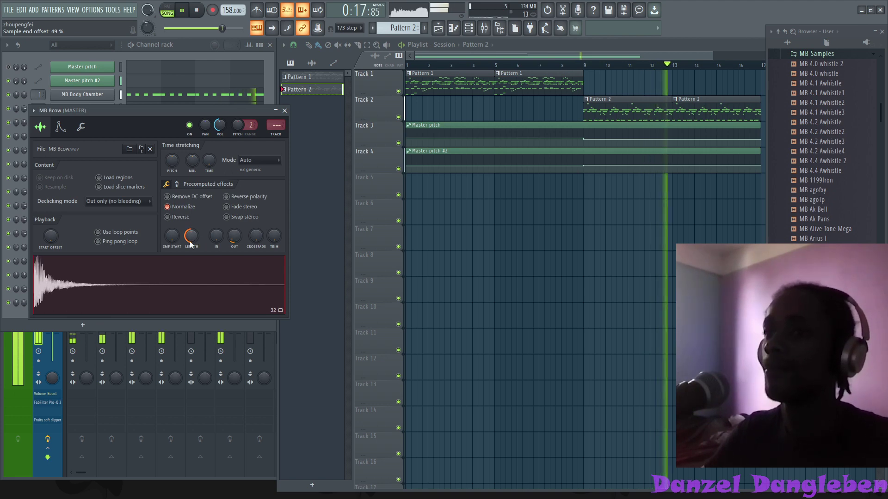
{"action": "left_click", "coordinate": [285, 110]}
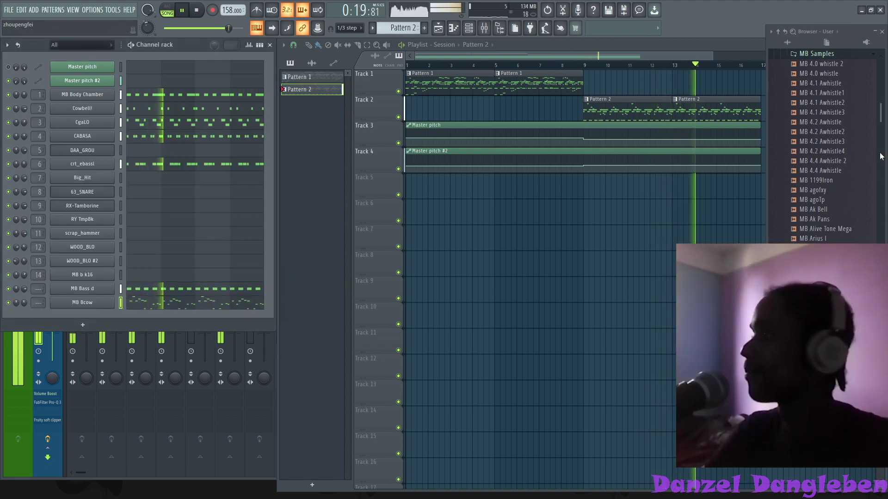
- Add the MB CowFrost sample from the browser as a new channel below MB Bcow and close its settings
{"action": "scroll", "coordinate": [880, 157], "scroll_direction": "down", "scroll_amount": 8}
{"action": "left_click", "coordinate": [825, 212]}
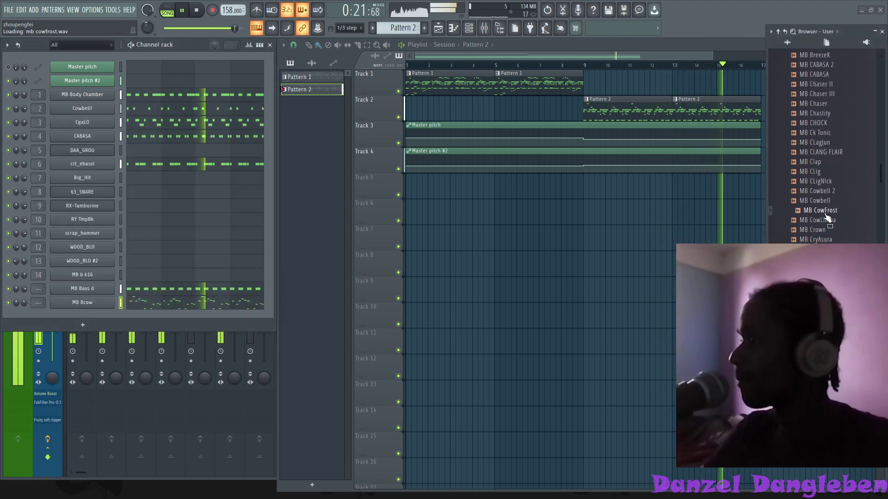
{"action": "left_click_drag", "start_coordinate": [827, 217], "coordinate": [89, 315]}
{"action": "left_click", "coordinate": [91, 317]}
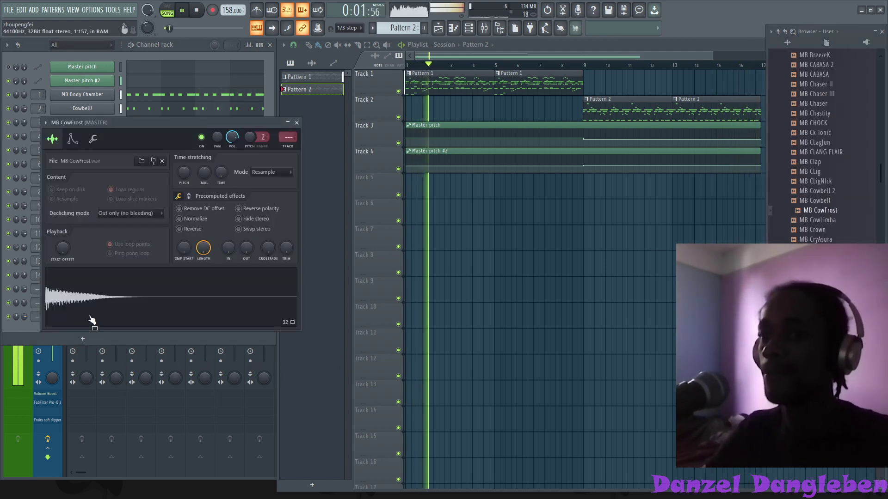
{"action": "left_click", "coordinate": [297, 123]}
- In Pattern 1, set the snap to Line and tidy the timing and lengths of the MB CowFrost D5 notes
{"action": "left_click", "coordinate": [300, 77]}
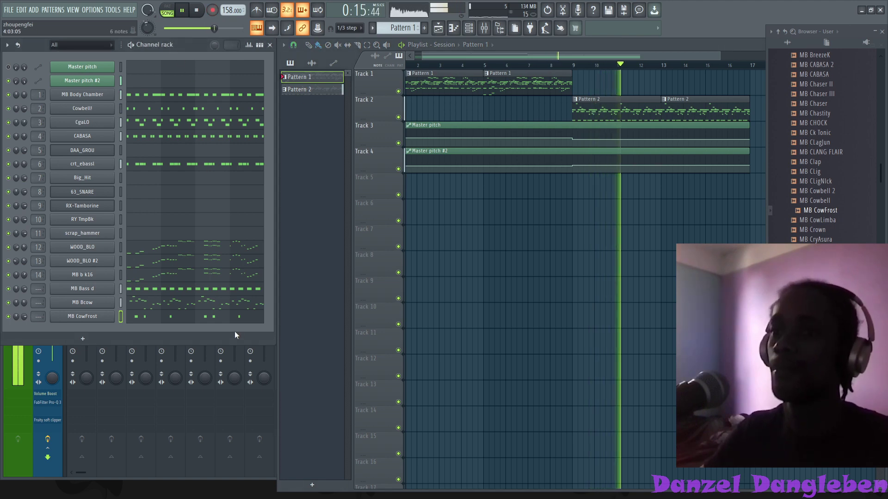
{"action": "left_click", "coordinate": [214, 320]}
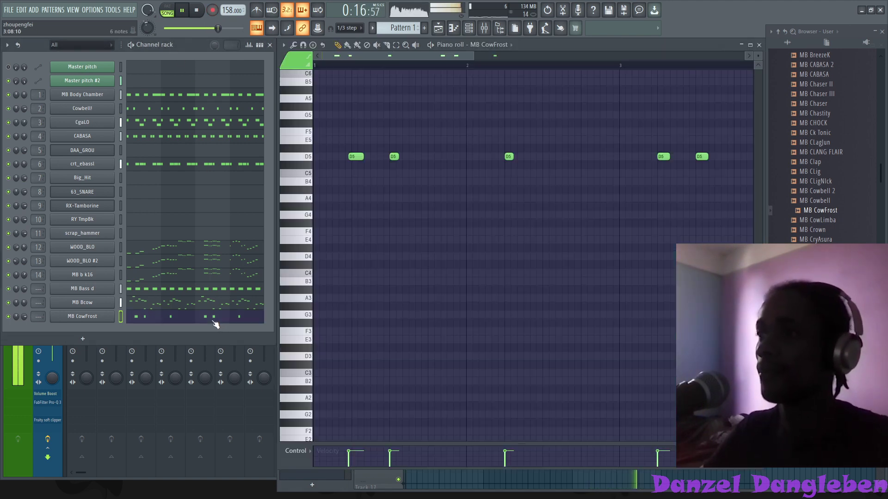
{"action": "left_click", "coordinate": [349, 28]}
{"action": "left_click", "coordinate": [343, 46]}
{"action": "left_click", "coordinate": [350, 29]}
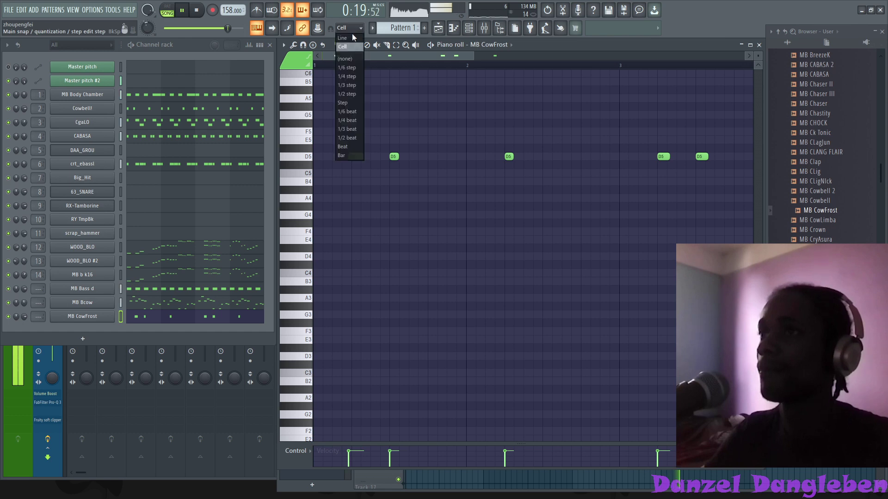
{"action": "left_click", "coordinate": [342, 38]}
{"action": "left_click", "coordinate": [356, 156]}
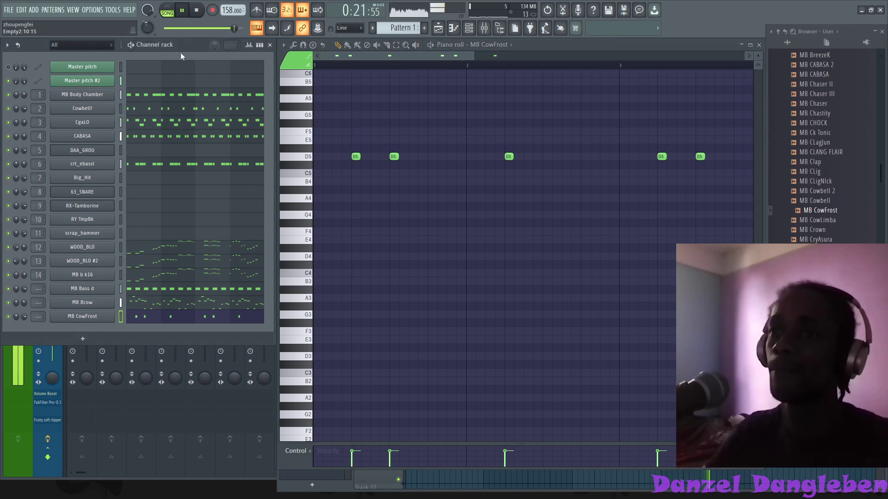
- Try to paste the MB CowFrost notes into Pattern 2 and play it back
{"action": "key", "text": "plus"}
{"action": "key", "text": "space"}
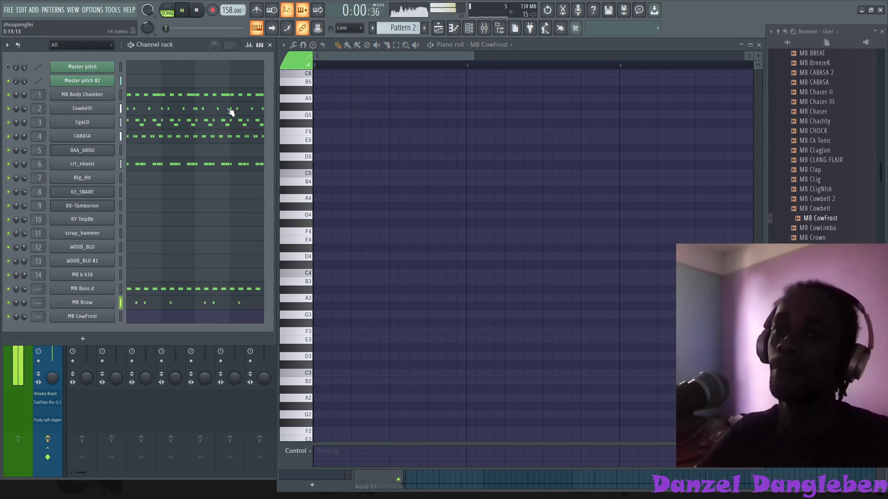
{"action": "key", "text": "space"}
- Copy the MB CowFrost notes from Pattern 1 to the same channel in Pattern 2, close the piano roll and play the song
{"action": "key", "text": "KP_Subtract"}
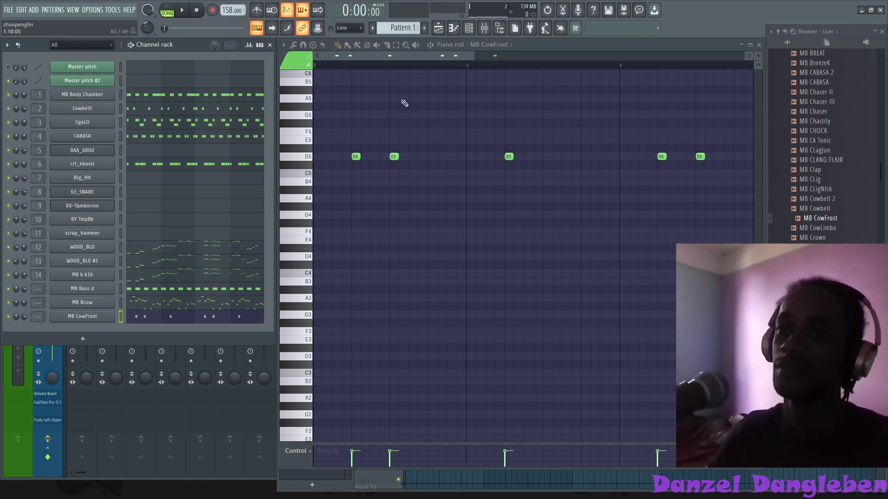
{"action": "key", "text": "ctrl+v"}
{"action": "key", "text": "space"}
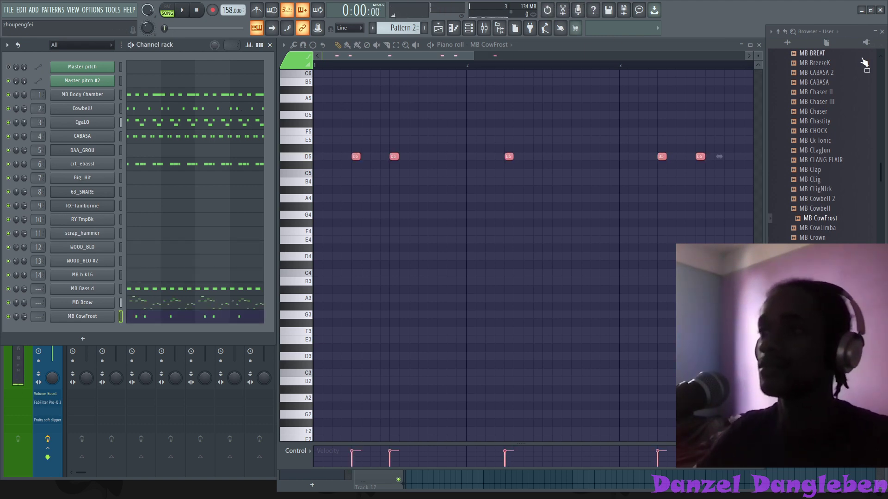
{"action": "left_click", "coordinate": [759, 46]}
{"action": "key", "text": "space"}
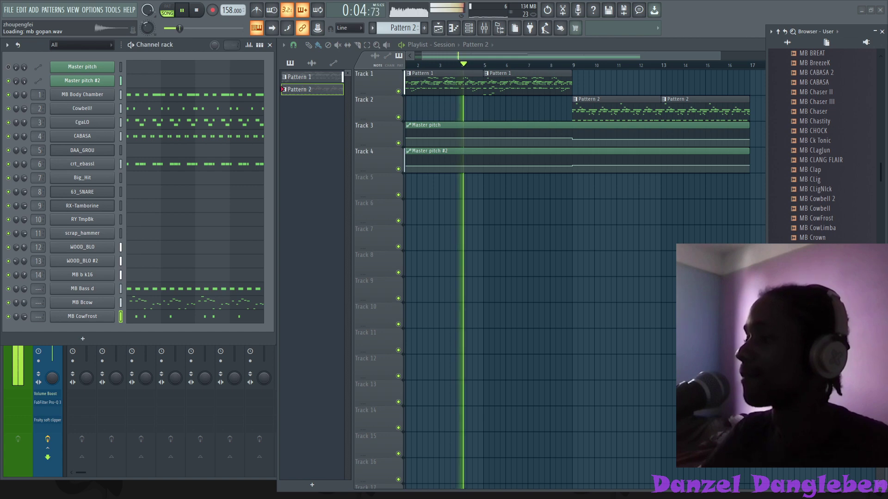
- Add the MB goPan sample as a channel below MB CowFrost and draw a D5–D5–D#5 phrase twice in bar 1 of Pattern 2
{"action": "left_click_drag", "start_coordinate": [814, 324], "coordinate": [92, 330]}
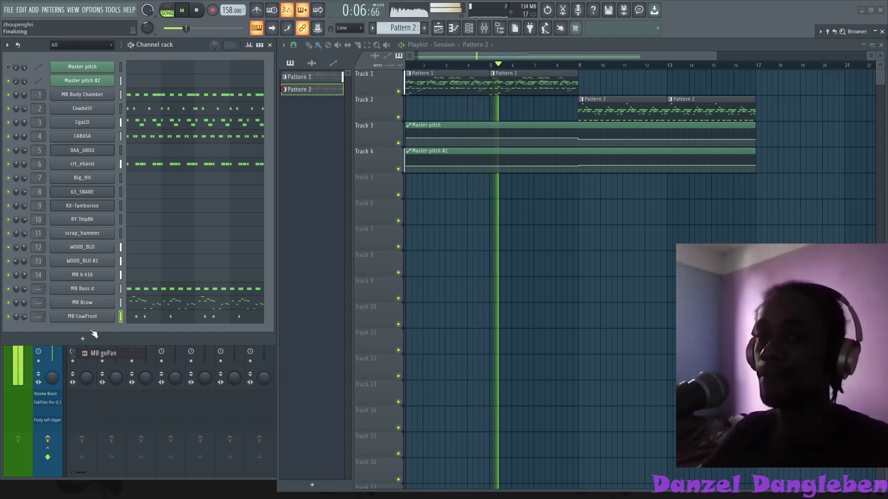
{"action": "left_click", "coordinate": [145, 334]}
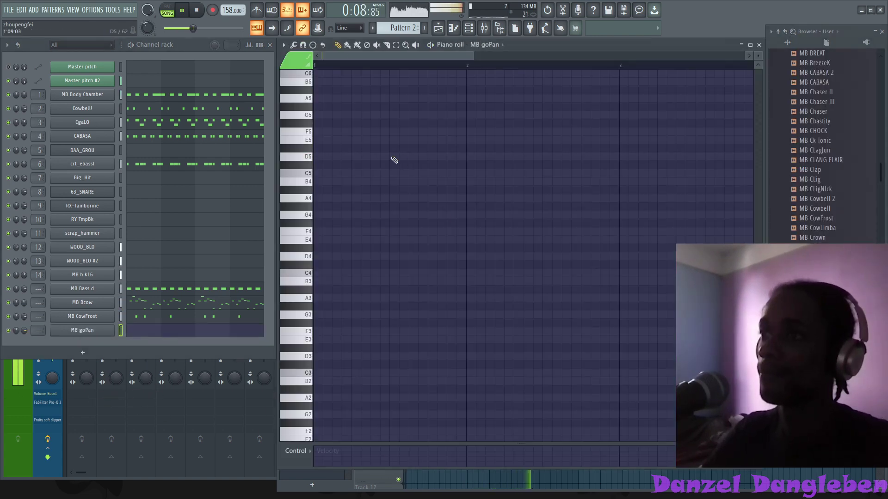
{"action": "double_click", "coordinate": [395, 158]}
{"action": "left_click", "coordinate": [506, 190]}
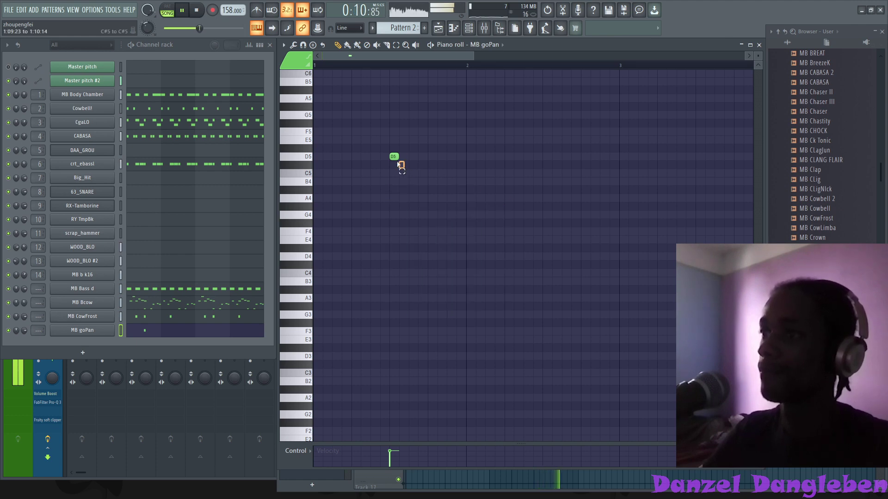
{"action": "left_click", "coordinate": [412, 148]}
{"action": "key", "text": "ctrl+a"}
{"action": "key", "text": "ctrl+b"}
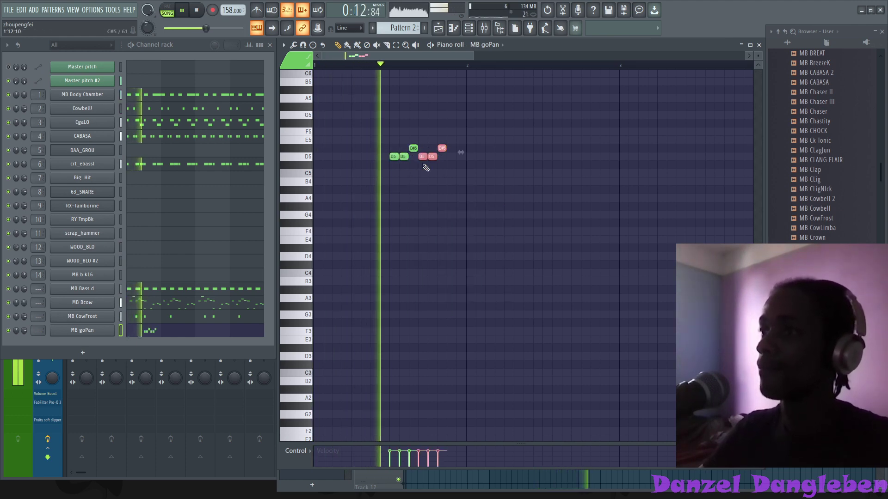
{"action": "key", "text": "ctrl+d"}
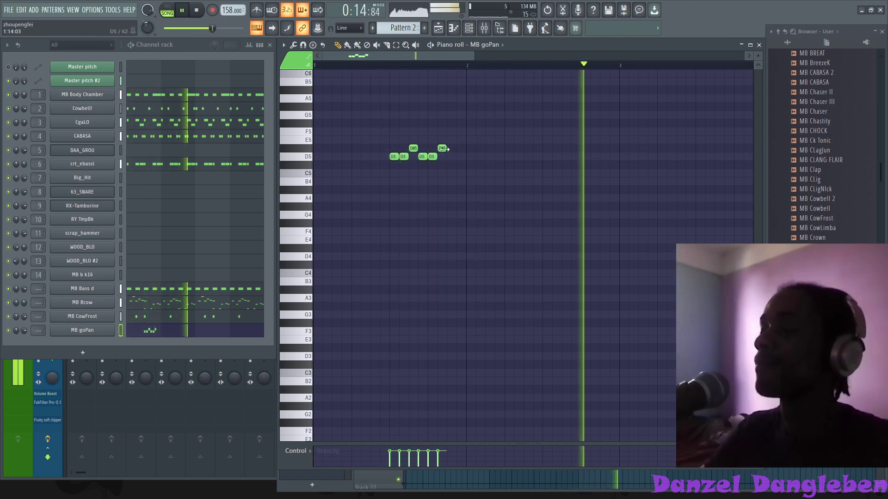
- Draw four short A5 notes at the start of bar 2 in MB goPan, followed by one A#5 note
{"action": "left_click_drag", "start_coordinate": [480, 98], "coordinate": [469, 147]}
{"action": "left_click", "coordinate": [469, 146], "text": "ctrl"}
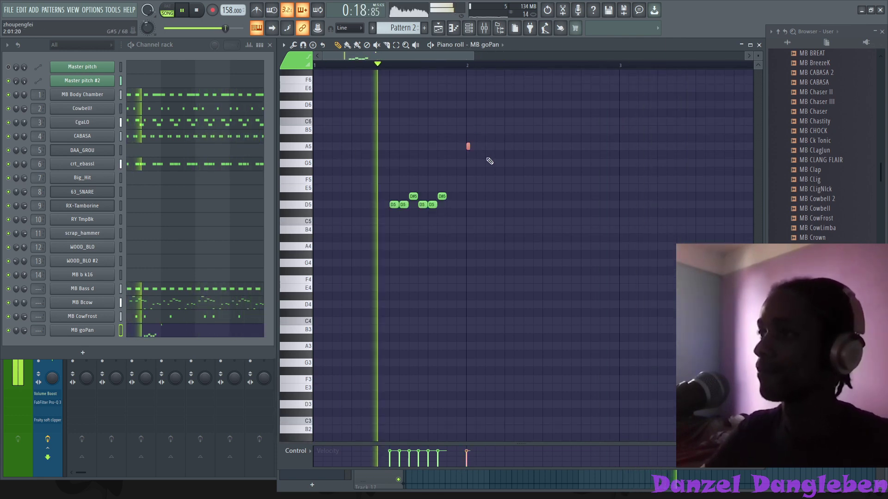
{"action": "key", "text": "ctrl+b"}
{"action": "key", "text": "ctrl+b"}
{"action": "key", "text": "ctrl+b"}
{"action": "left_click", "coordinate": [487, 138]}
{"action": "left_click", "coordinate": [487, 138]}
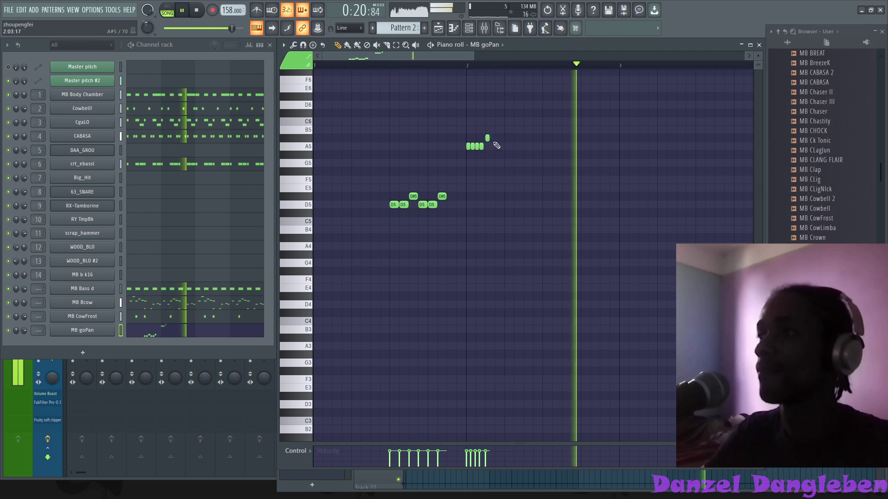
- Duplicate the MB goPan A5–A#5 note group twice into the second half of bar 2
{"action": "left_click_drag", "start_coordinate": [507, 141], "coordinate": [463, 151]}
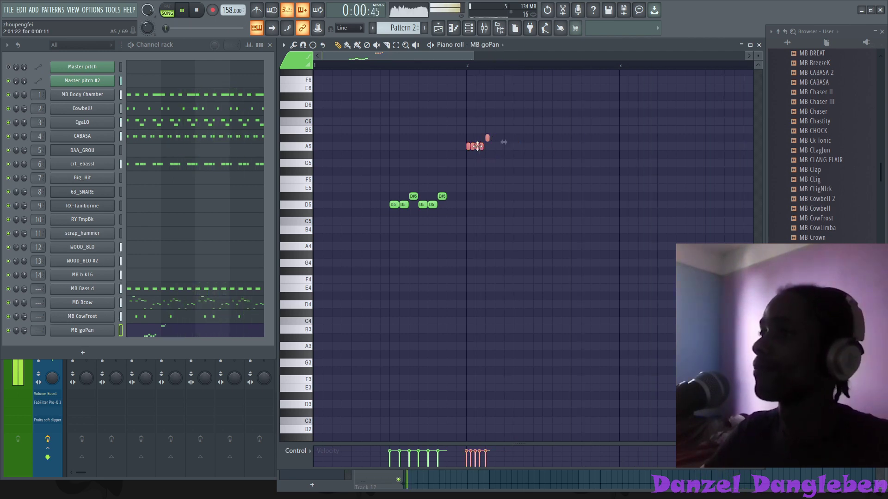
{"action": "double_click", "coordinate": [477, 147]}
{"action": "left_click", "coordinate": [502, 220]}
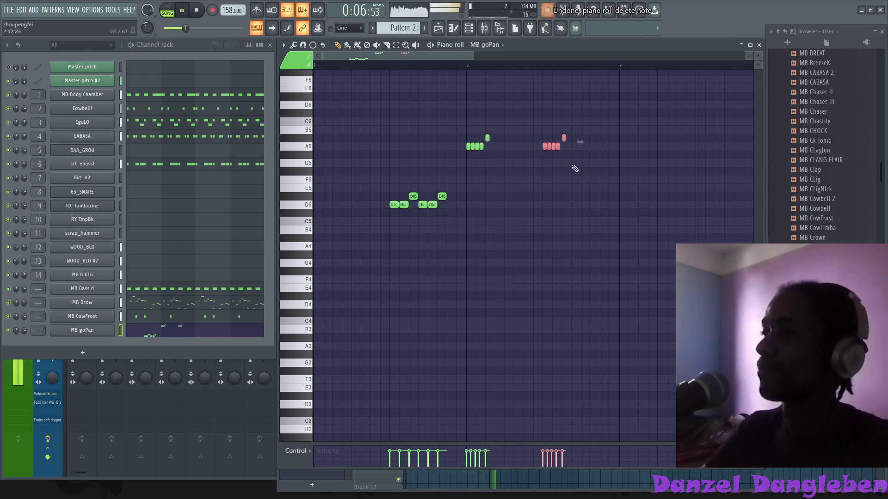
{"action": "left_click_drag", "start_coordinate": [590, 126], "coordinate": [531, 159]}
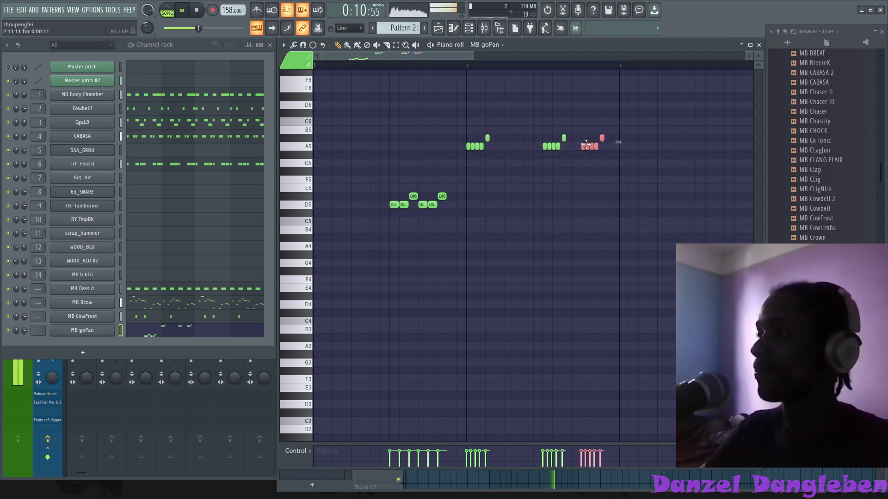
- Repeat the closing A#5 of both copied groups so each group ends with three A#5 notes
{"action": "key", "text": "ctrl+b"}
{"action": "key", "text": "ctrl+b"}
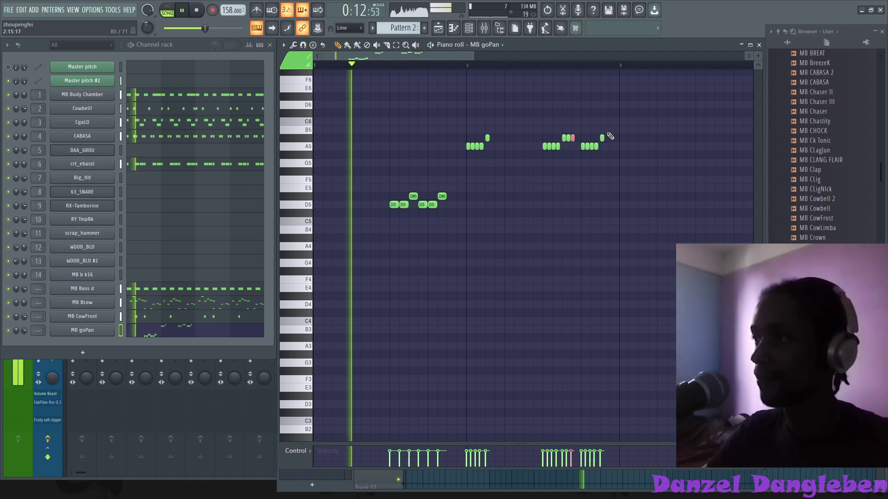
{"action": "left_click", "coordinate": [601, 138], "text": "ctrl"}
{"action": "key", "text": "ctrl+b"}
{"action": "key", "text": "ctrl+b"}
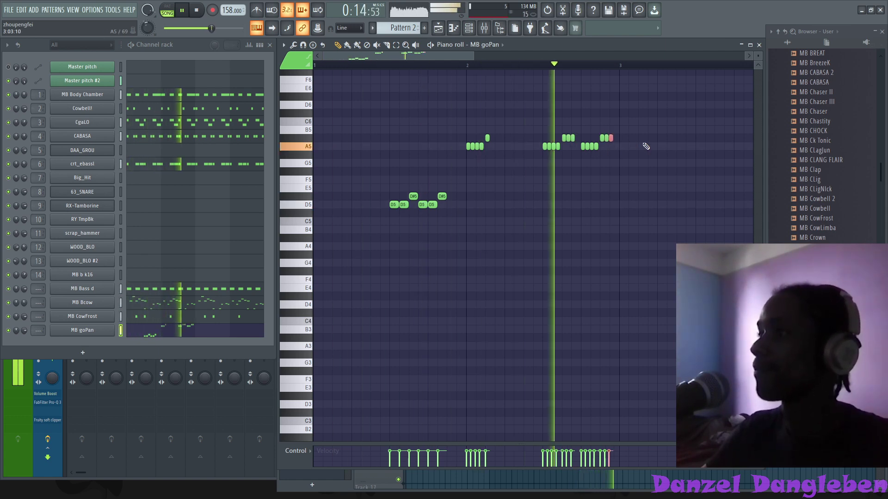
{"action": "left_click", "coordinate": [640, 175], "text": "ctrl"}
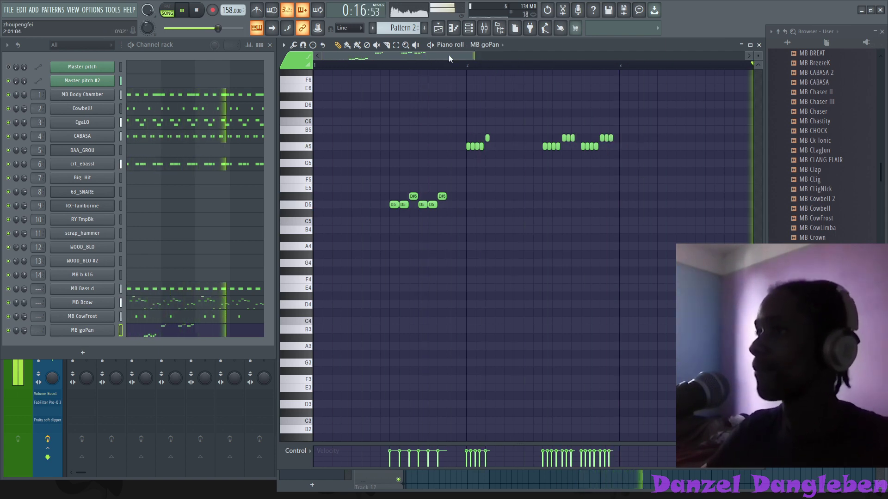
- Place four short D5 notes at the start of bar 4, then two three-note D#5 groups and two three-note D5 groups in its second half
{"action": "left_click_drag", "start_coordinate": [448, 54], "coordinate": [526, 61]}
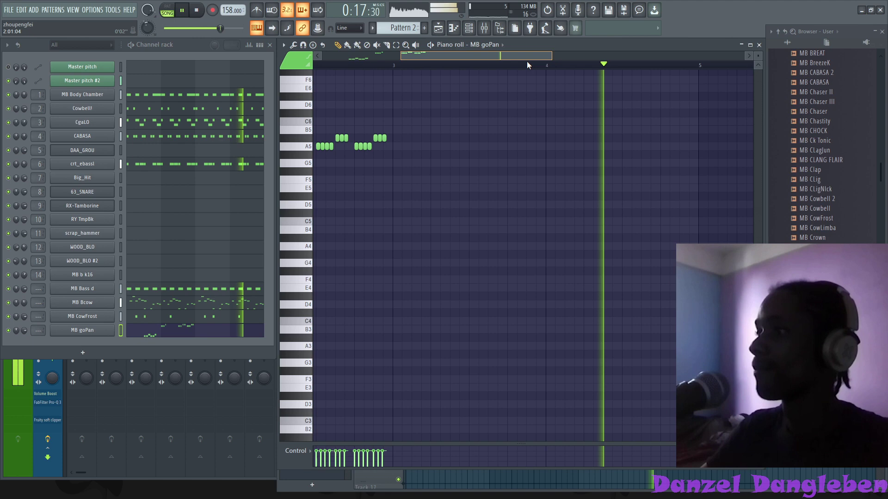
{"action": "left_click", "coordinate": [541, 207]}
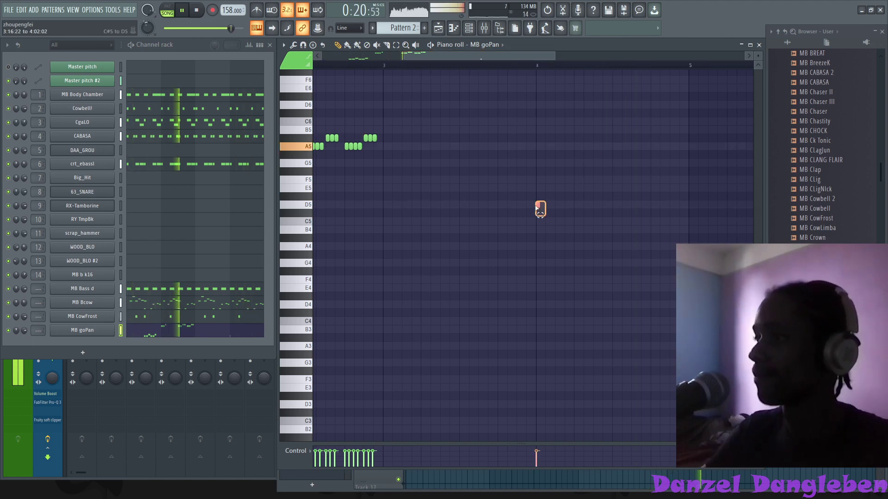
{"action": "key", "text": "ctrl+b"}
{"action": "key", "text": "ctrl+b"}
{"action": "key", "text": "ctrl+b"}
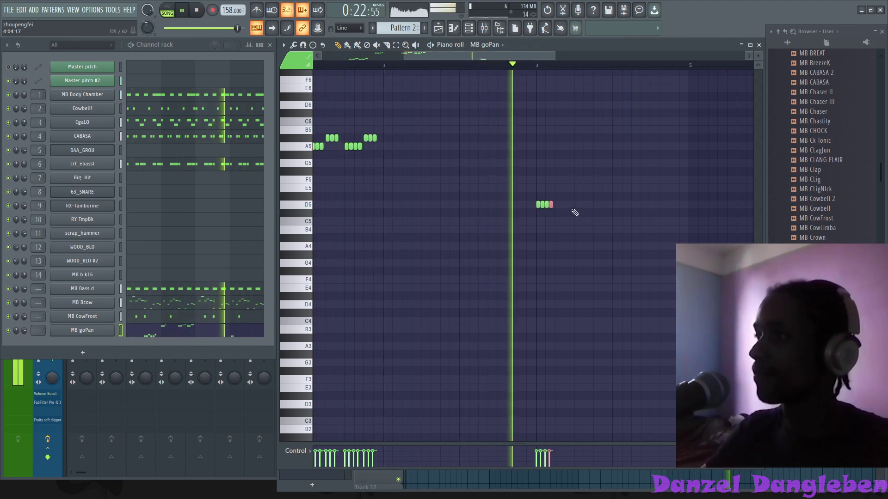
{"action": "key", "text": "ctrl+d"}
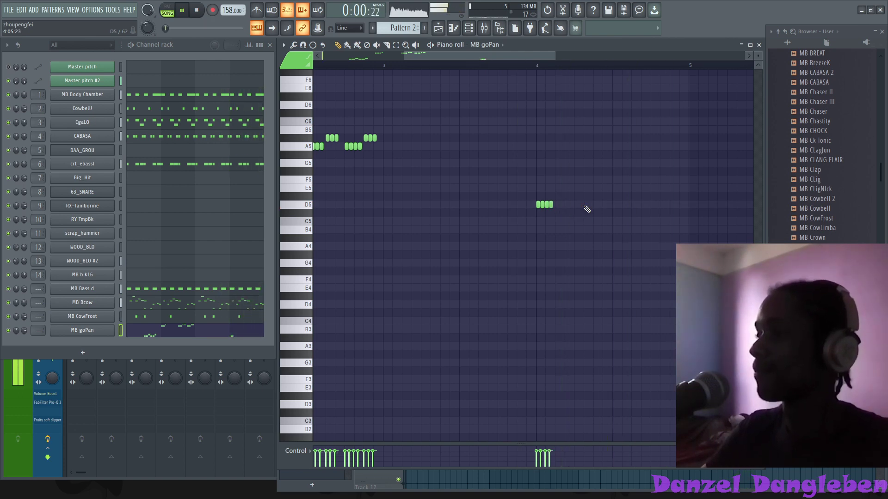
{"action": "left_click_drag", "start_coordinate": [605, 195], "coordinate": [627, 192]}
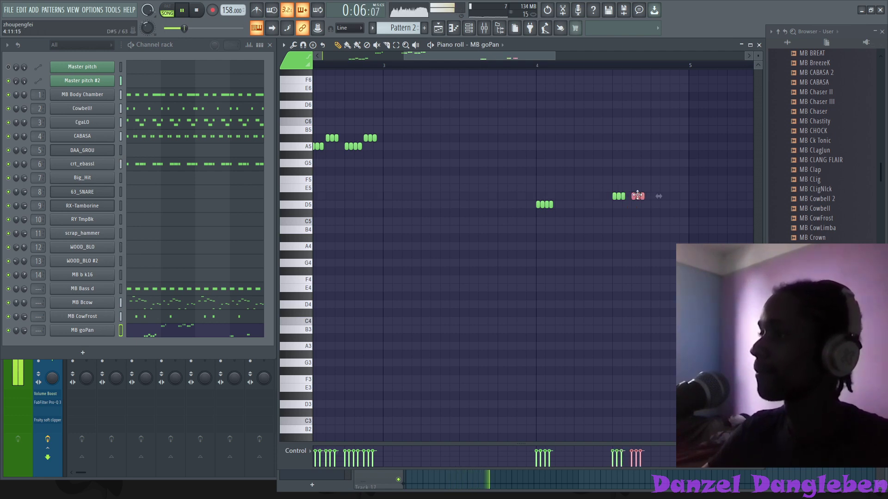
{"action": "left_click_drag", "start_coordinate": [646, 216], "coordinate": [594, 188]}
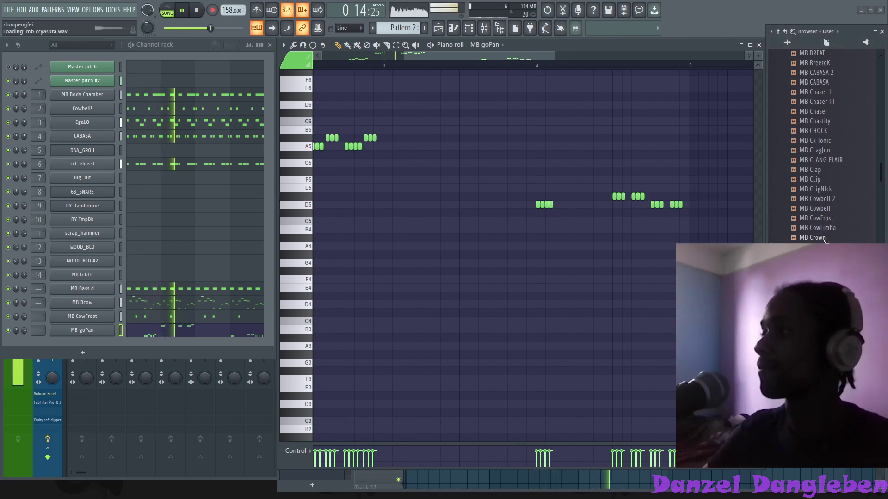
- Add the MB Crown sample as a new channel and draw D6, A5, D6, A#5 and A5 notes in bar 1
{"action": "left_click_drag", "start_coordinate": [812, 238], "coordinate": [96, 342]}
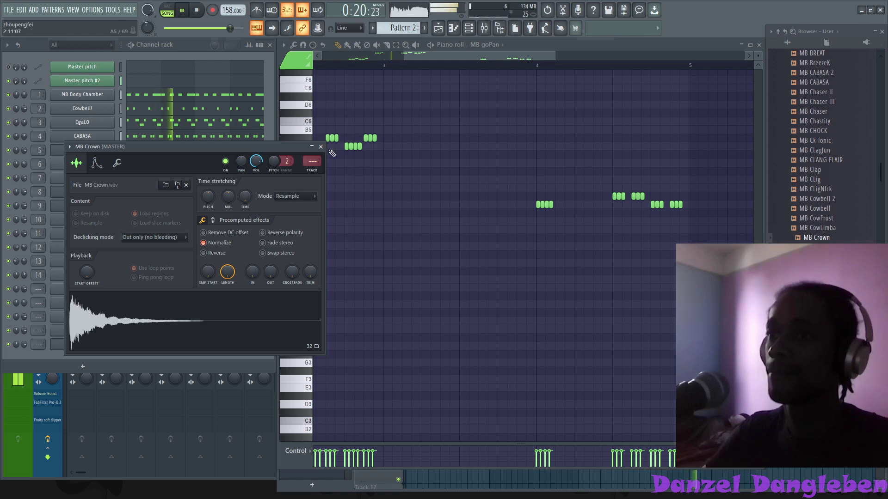
{"action": "left_click", "coordinate": [320, 146]}
{"action": "left_click", "coordinate": [182, 345]}
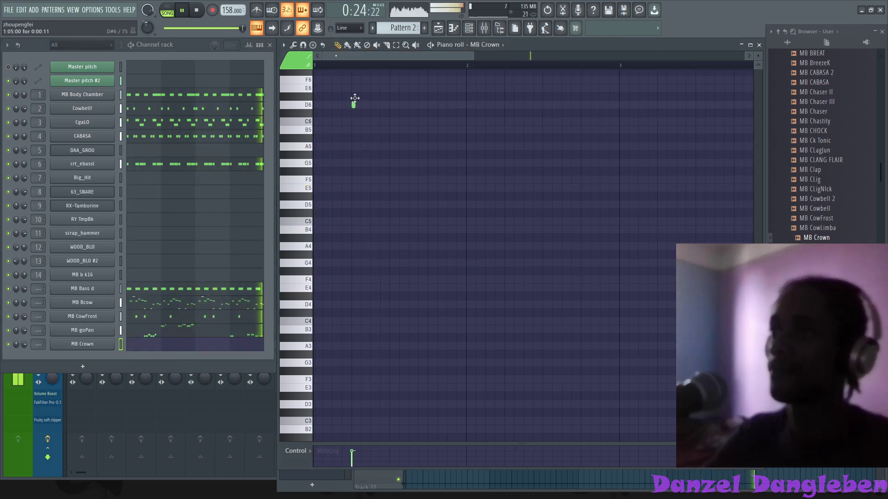
{"action": "left_click", "coordinate": [354, 105]}
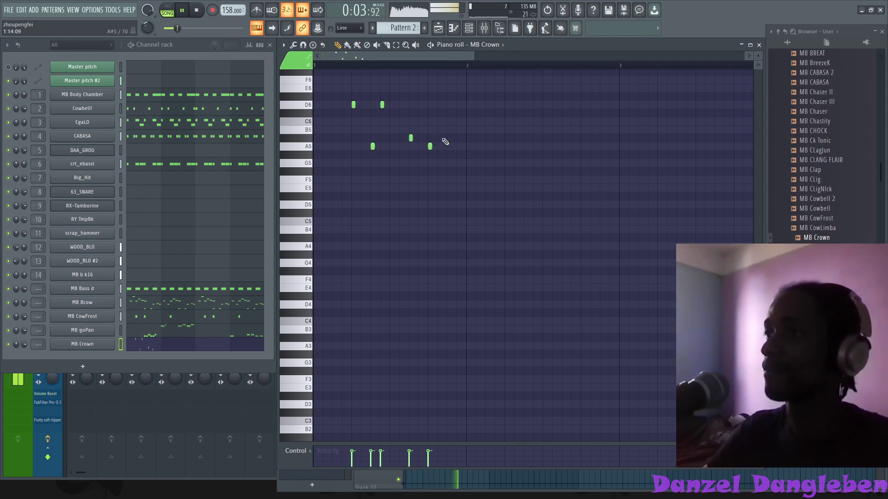
- Using 1/3 step snap, extend the MB Crown melody with D#6, D6, A#5 and A5, move the second D6 slightly later, and restore Line snap
{"action": "left_click", "coordinate": [350, 29]}
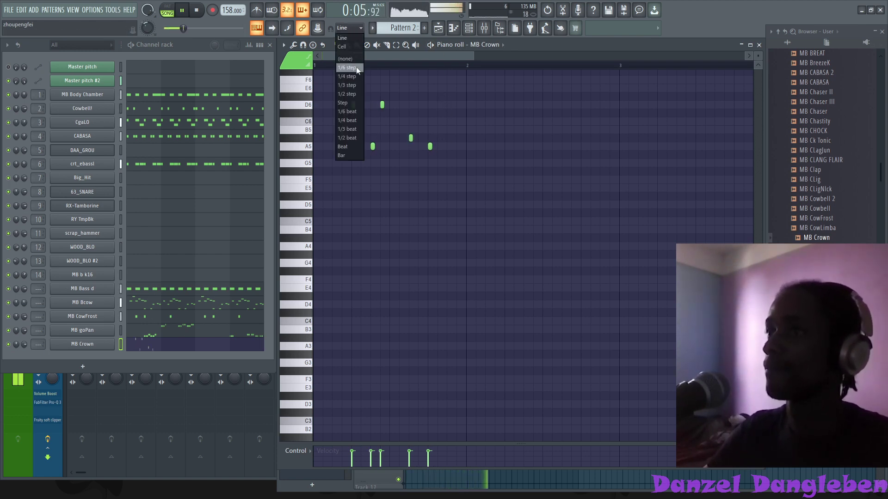
{"action": "left_click", "coordinate": [351, 85]}
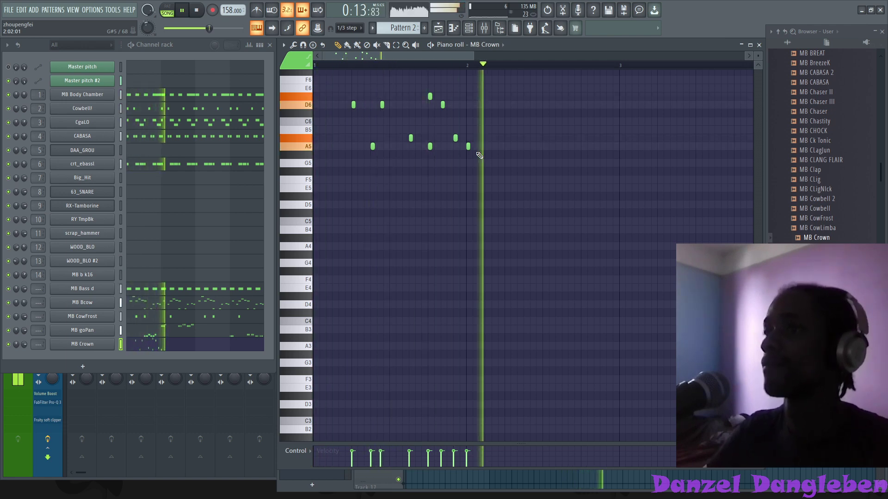
{"action": "left_click_drag", "start_coordinate": [383, 104], "coordinate": [391, 106]}
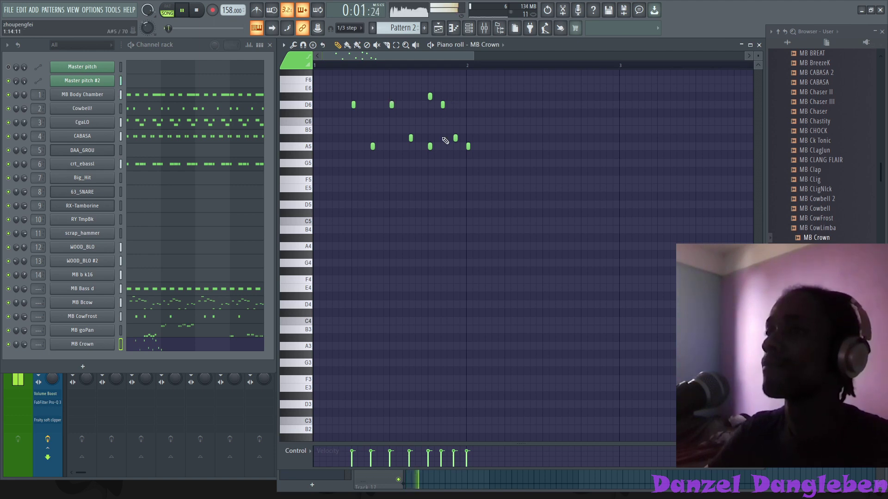
{"action": "left_click", "coordinate": [359, 28]}
{"action": "left_click", "coordinate": [348, 41]}
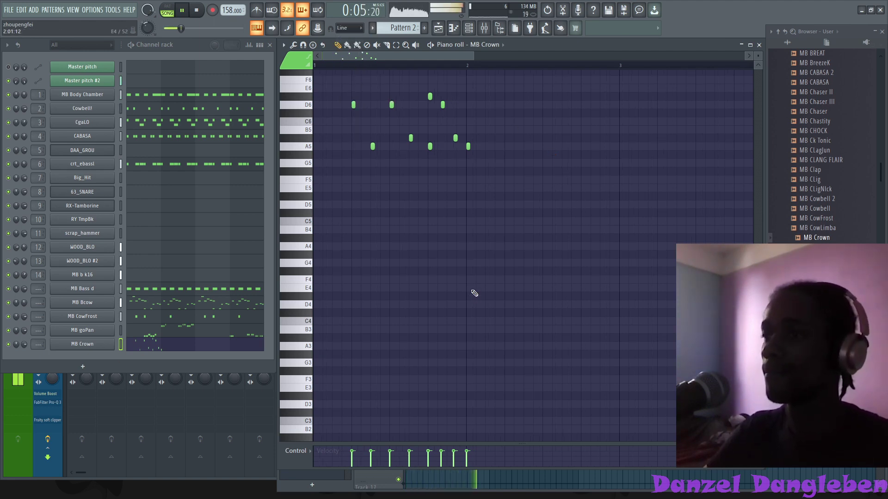
- Try the MB Crown melody an octave lower, enable Cut itself for the channel, and return the notes to their original octave
{"action": "key", "text": "ctrl+Down"}
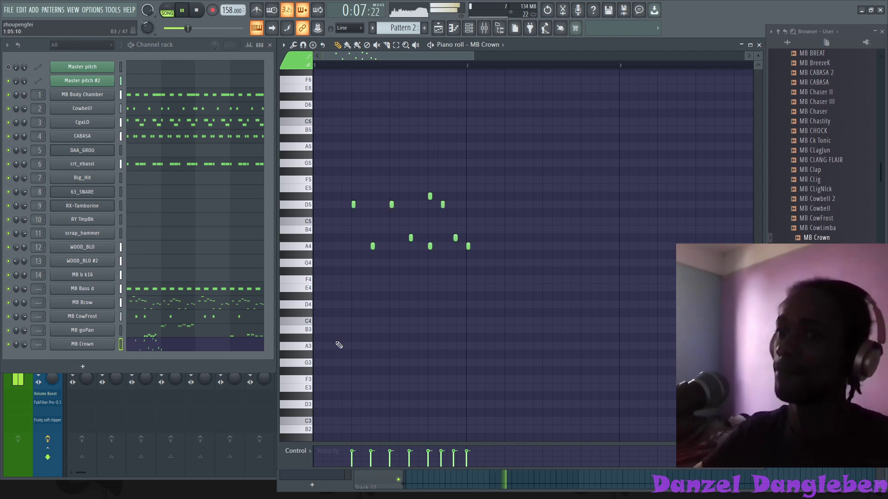
{"action": "left_click", "coordinate": [79, 345]}
{"action": "right_click", "coordinate": [79, 344]}
{"action": "right_click", "coordinate": [55, 349]}
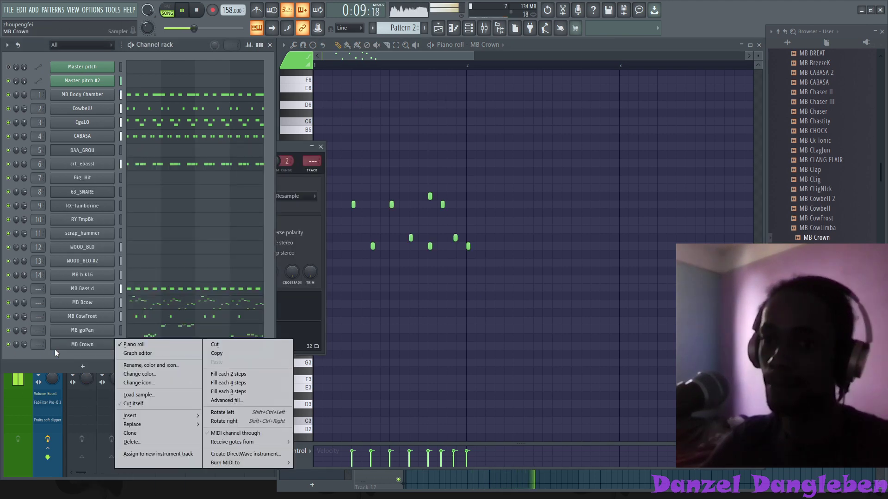
{"action": "left_click", "coordinate": [149, 402]}
{"action": "left_click", "coordinate": [302, 146]}
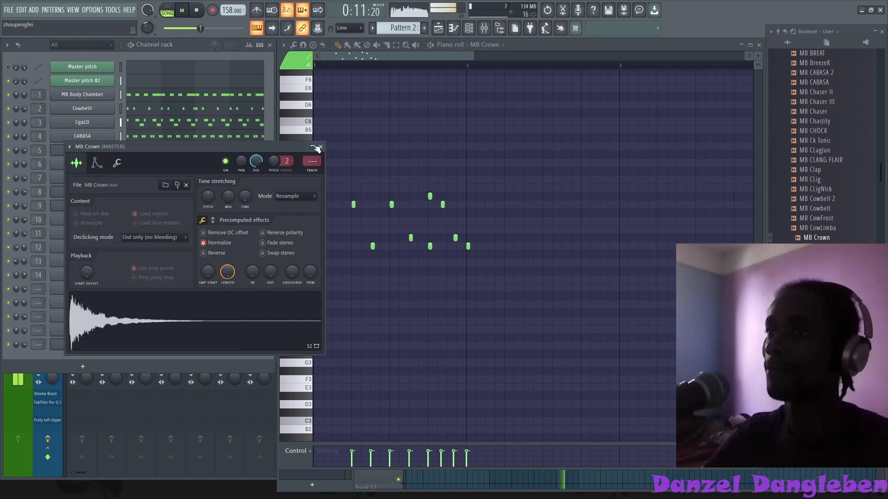
{"action": "left_click", "coordinate": [320, 146]}
{"action": "key", "text": "ctrl+Up"}
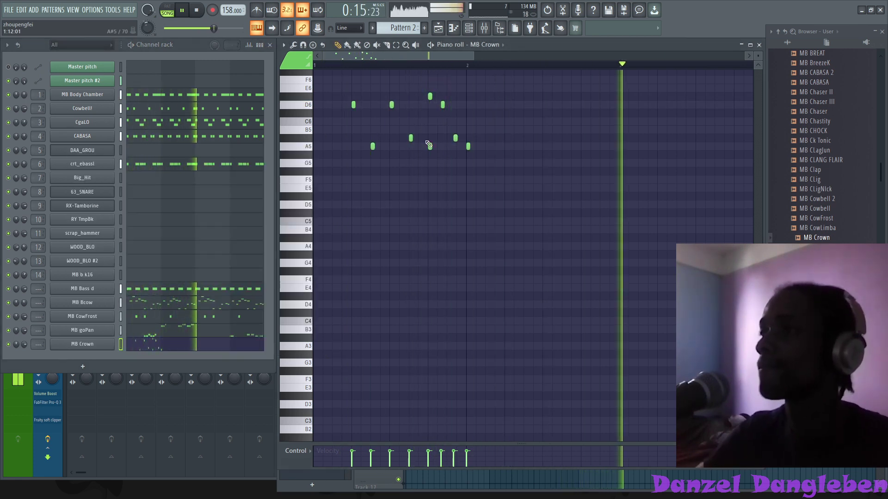
- Duplicate the whole MB Crown melody and move the copy to the start of bar 3
{"action": "left_click_drag", "start_coordinate": [505, 165], "coordinate": [343, 83]}
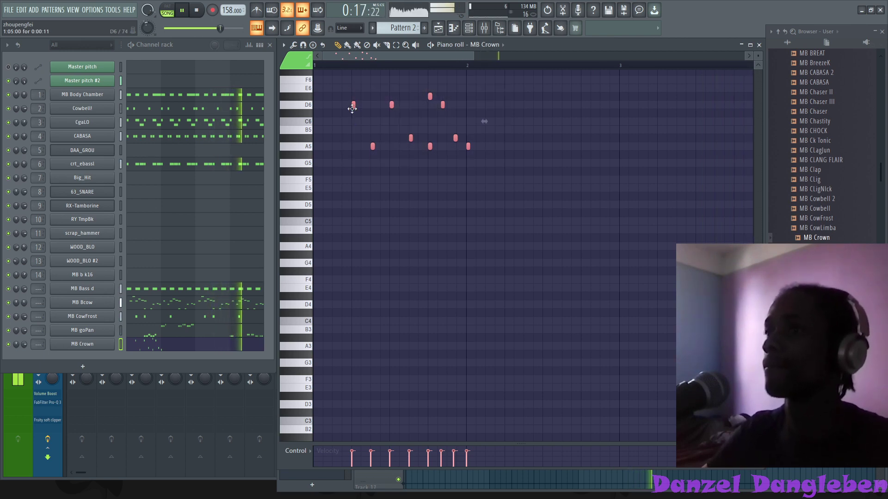
{"action": "key", "text": "ctrl+b"}
{"action": "left_click_drag", "start_coordinate": [549, 106], "coordinate": [625, 105]}
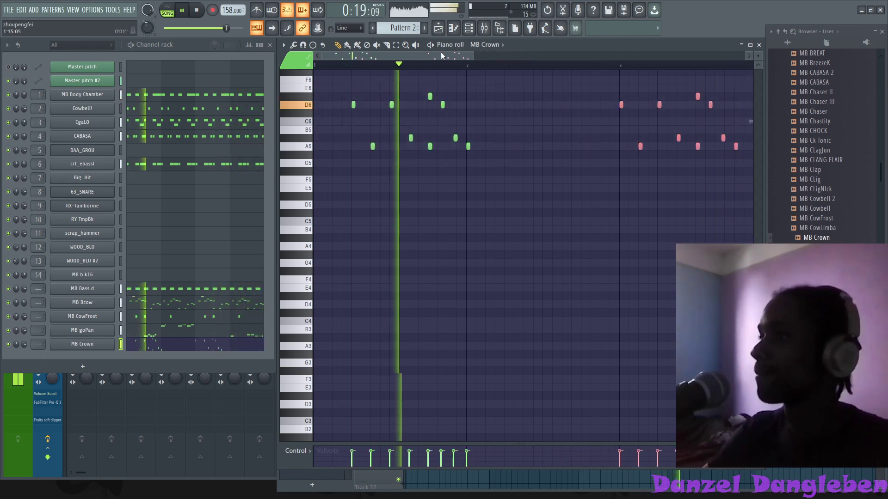
- Delete the first two notes of the copied melody and rework the rest into D6, A#5, G5, A#5, A5 and F5
{"action": "left_click_drag", "start_coordinate": [452, 57], "coordinate": [497, 55]}
{"action": "right_click", "coordinate": [478, 104]}
{"action": "right_click", "coordinate": [498, 146]}
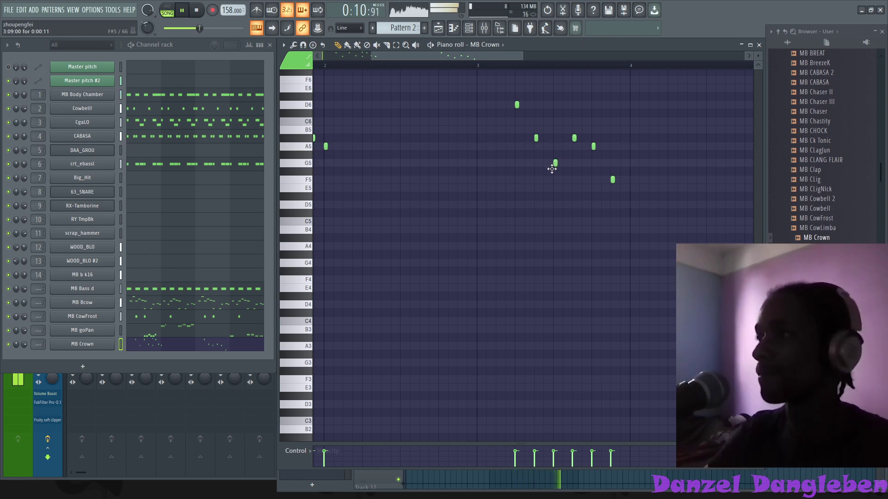
- Select the original MB Crown notes in bar 1 and transpose them down one octave
{"action": "left_click_drag", "start_coordinate": [443, 58], "coordinate": [393, 57]}
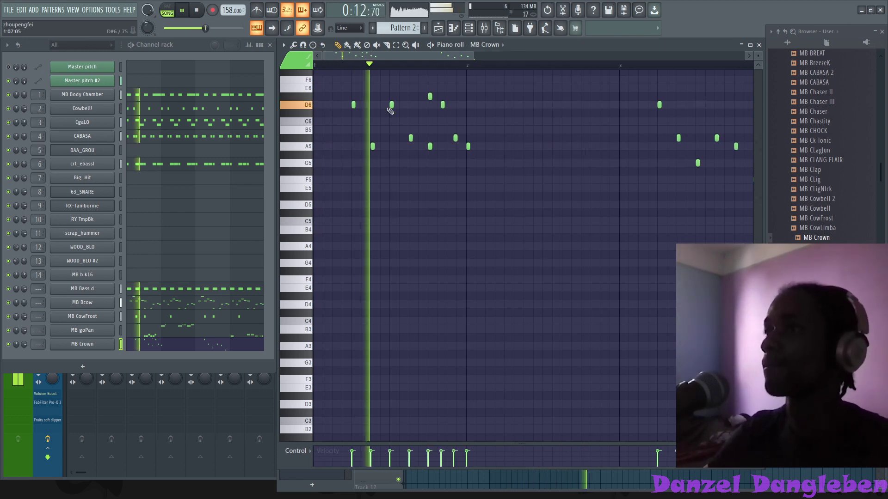
{"action": "left_click_drag", "start_coordinate": [476, 155], "coordinate": [307, 62]}
{"action": "key", "text": "ctrl+Down"}
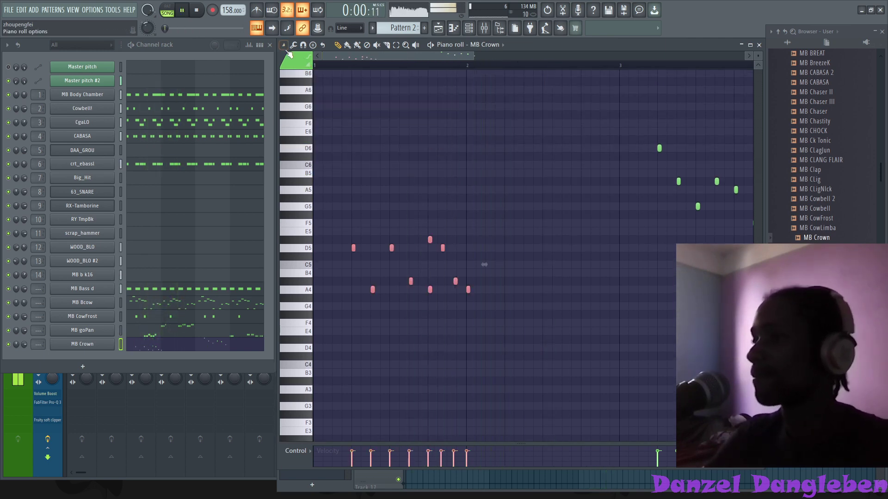
- Close the MB Crown piano roll and set the scrap_hammer channel's root note to F5
{"action": "left_click", "coordinate": [759, 45]}
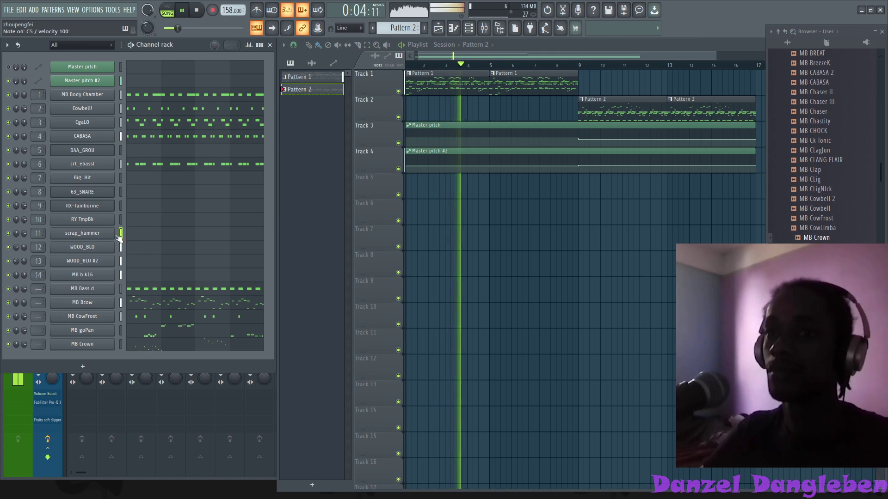
{"action": "left_click", "coordinate": [82, 233]}
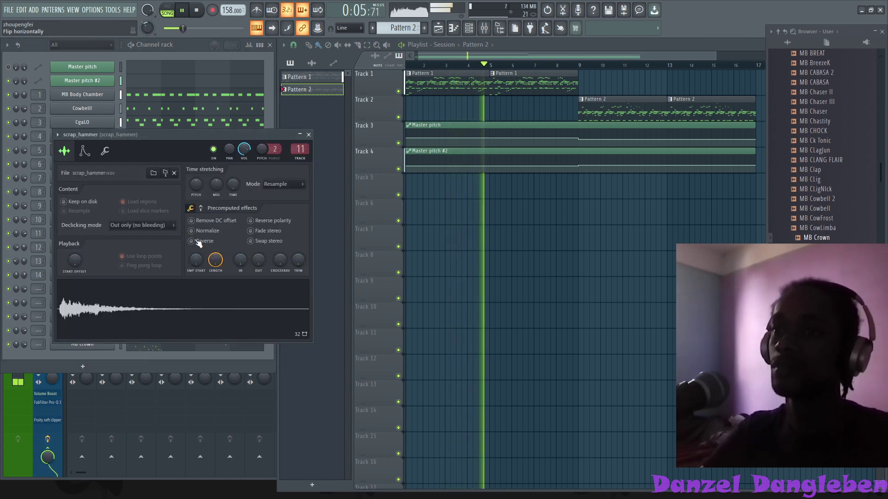
{"action": "left_click", "coordinate": [105, 150]}
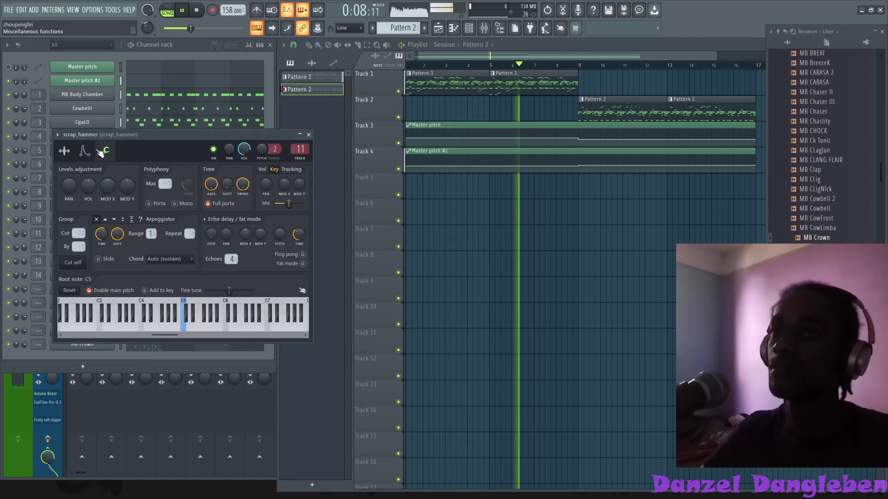
{"action": "right_click", "coordinate": [195, 324]}
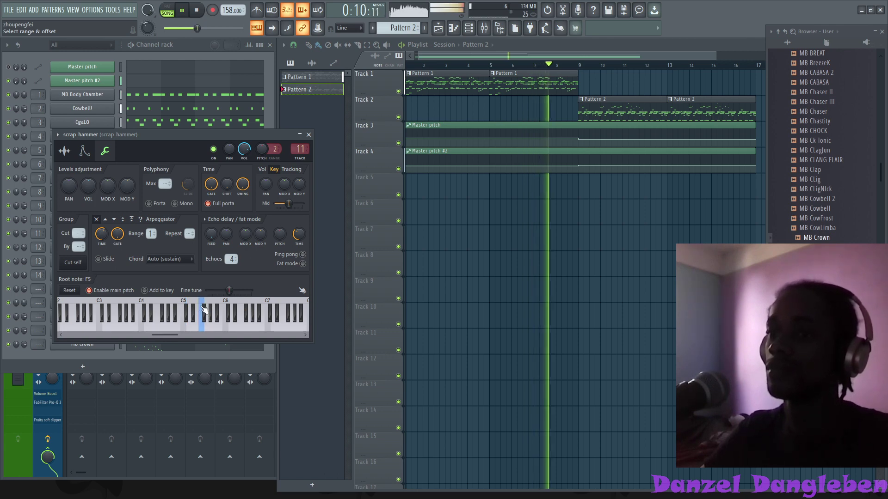
{"action": "left_click", "coordinate": [309, 135]}
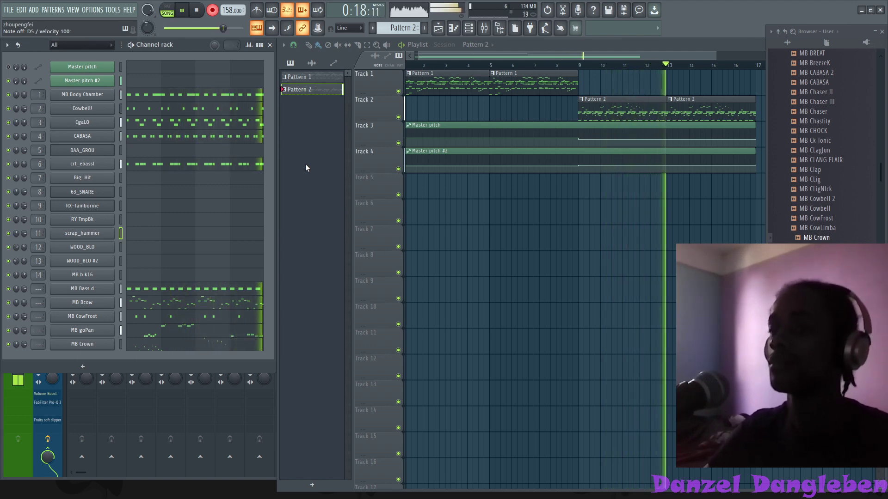
- Record one D5 scrap_hammer hit per bar in Pattern 2 and check the notes in the piano roll
{"action": "key", "text": "space"}
{"action": "left_click", "coordinate": [215, 238]}
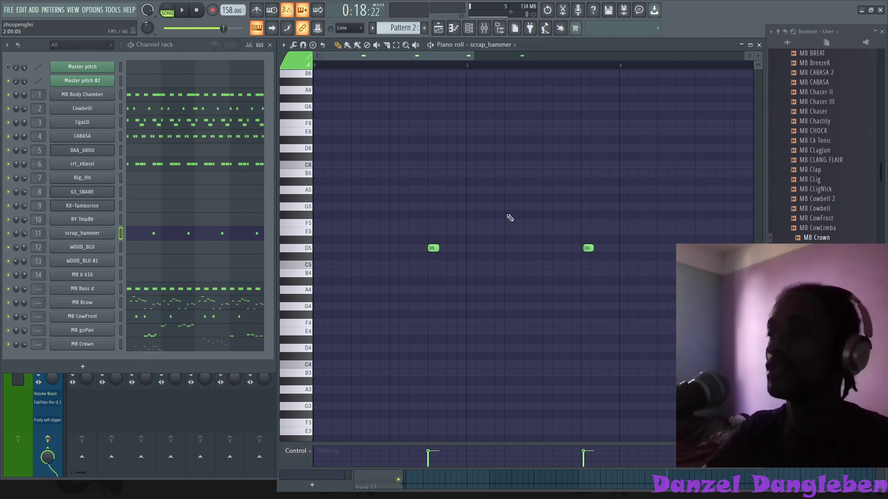
{"action": "key", "text": "space"}
{"action": "key", "text": "F5"}
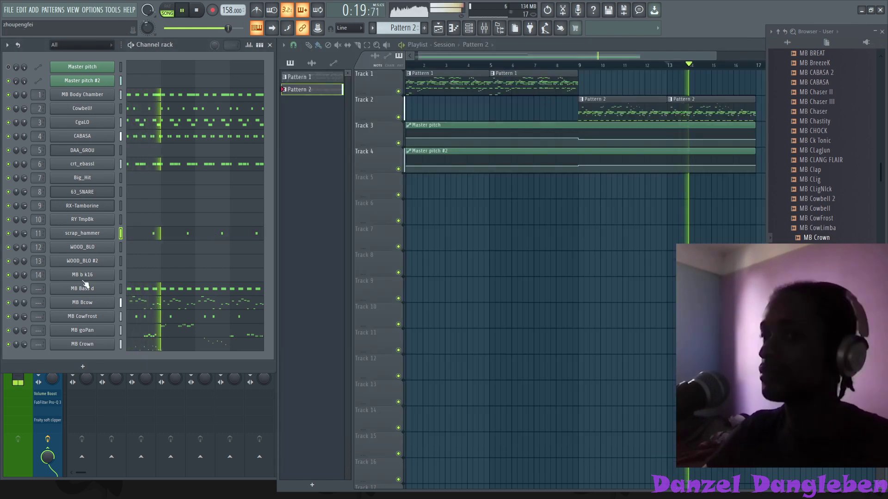
- Set the scrap_hammer channel's volume to 97% and pan it 49% left
{"action": "left_click_drag", "start_coordinate": [25, 234], "coordinate": [18, 259]}
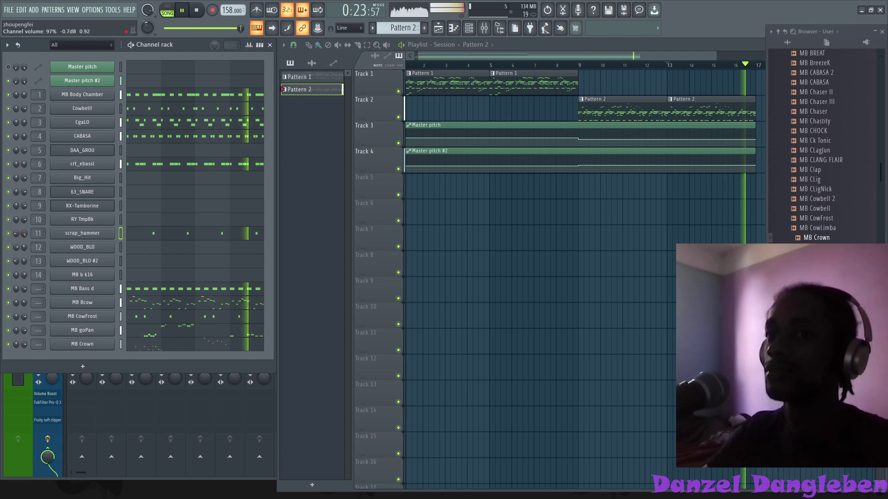
{"action": "left_click_drag", "start_coordinate": [17, 233], "coordinate": [17, 226]}
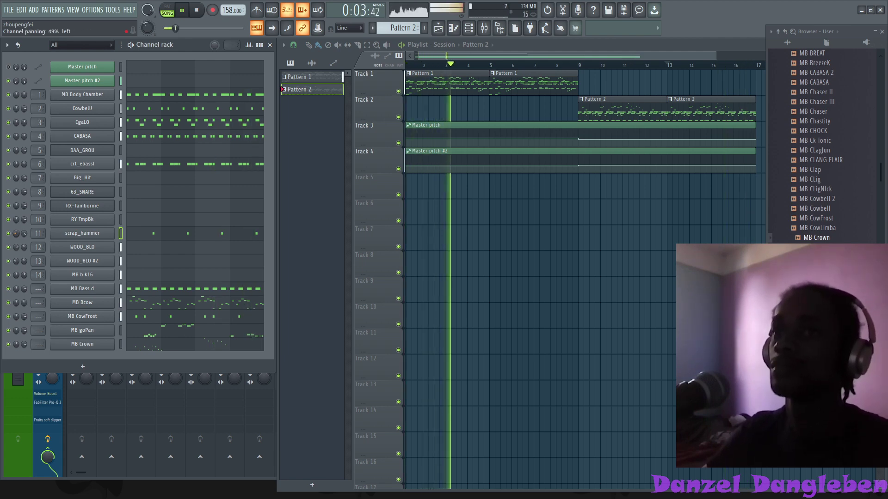
- Preview MB Cowbell, MB CLagJun and MB CLANG FLAIR, then add MB CLANG FLAIR as a new channel and try it out
{"action": "left_click", "coordinate": [842, 211]}
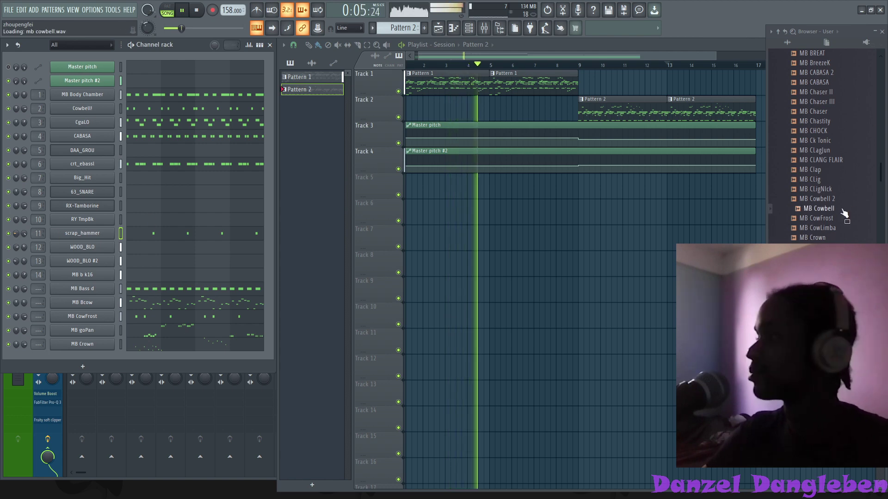
{"action": "left_click", "coordinate": [831, 151]}
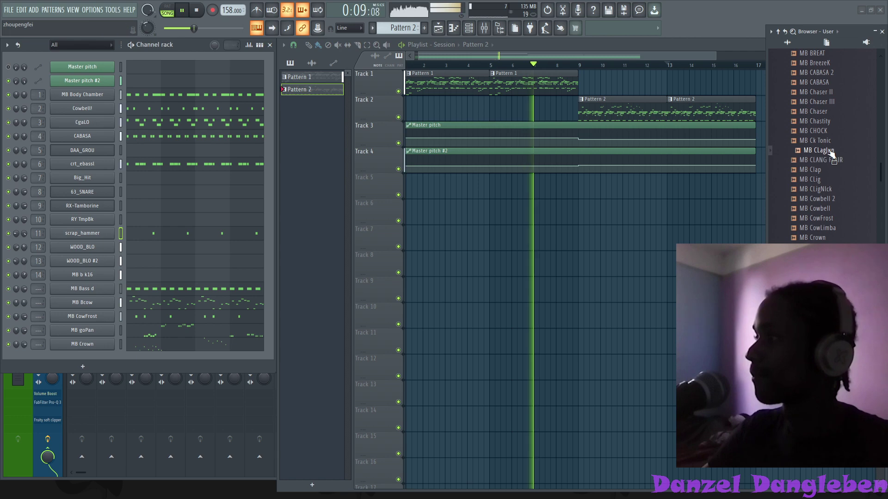
{"action": "left_click", "coordinate": [836, 161]}
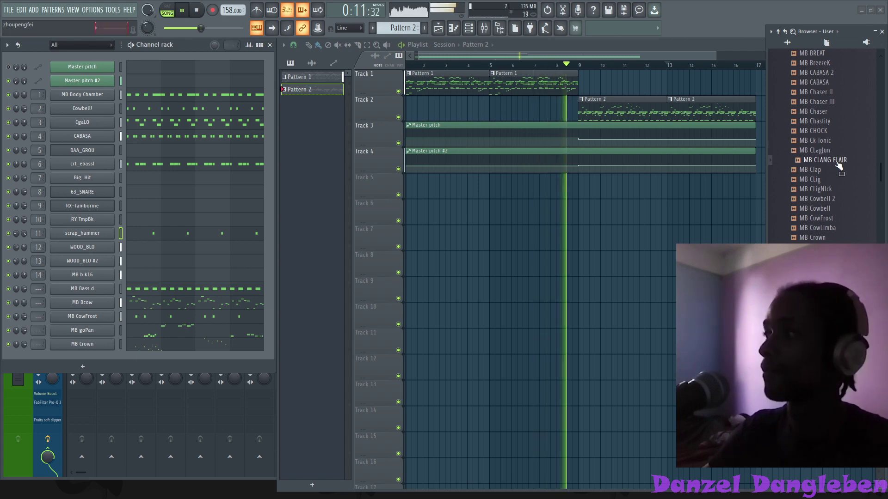
{"action": "left_click_drag", "start_coordinate": [838, 165], "coordinate": [90, 353]}
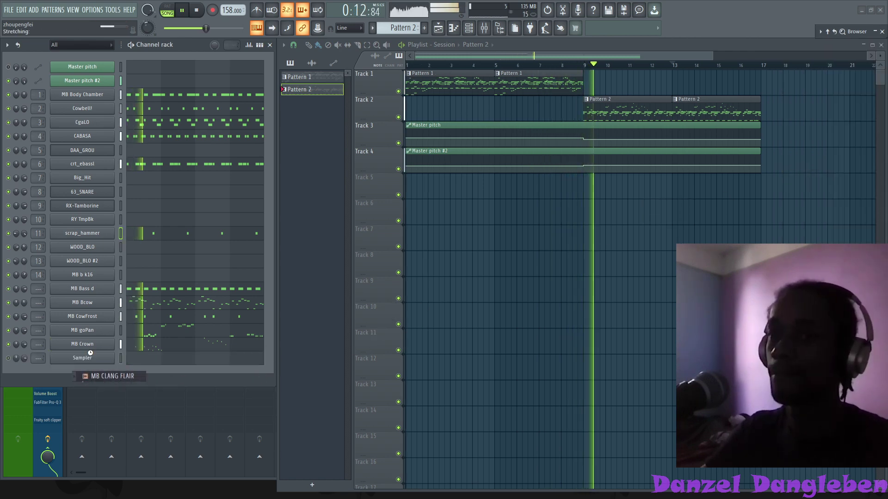
{"action": "left_click", "coordinate": [167, 364]}
{"action": "key", "text": "w"}
{"action": "key", "text": "q"}
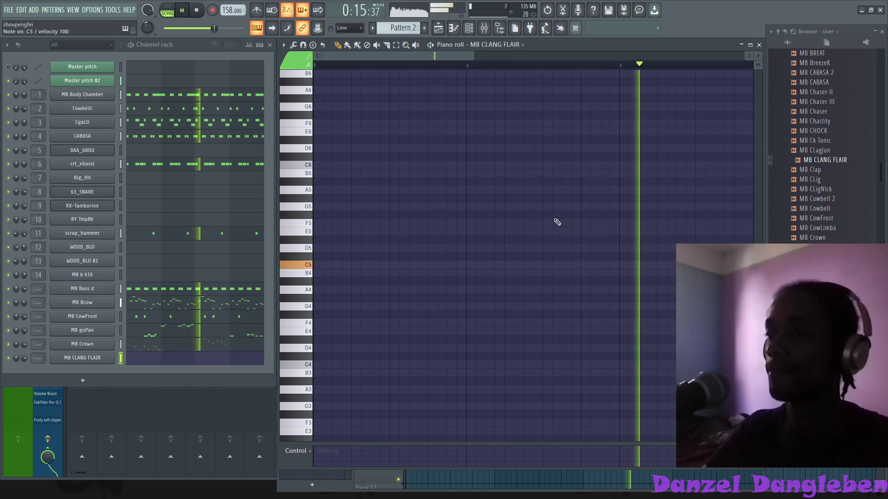
- Turn off Use loop points and enable Normalize for the MB CLANG FLAIR sample
{"action": "left_click", "coordinate": [83, 358]}
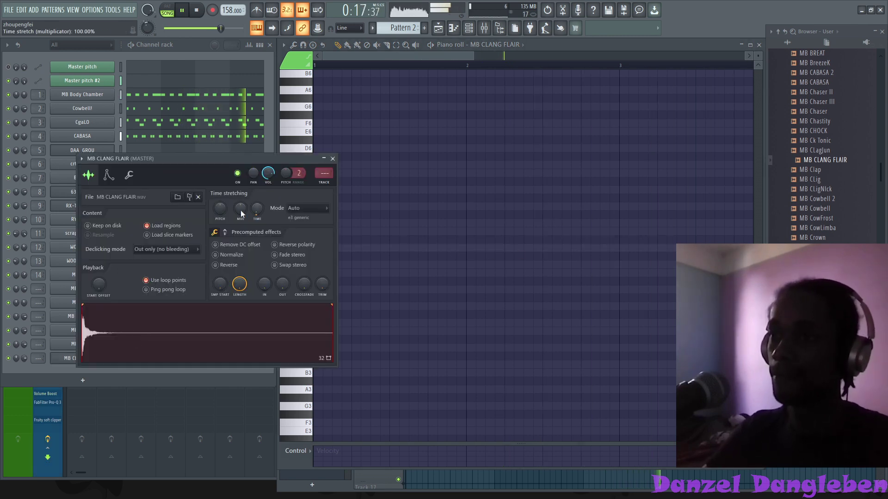
{"action": "left_click", "coordinate": [168, 280]}
{"action": "left_click", "coordinate": [241, 257]}
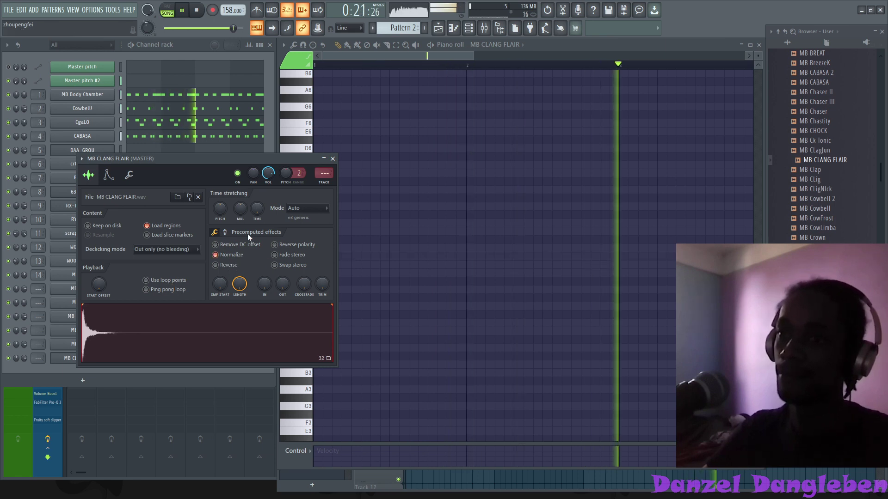
{"action": "left_click", "coordinate": [129, 176]}
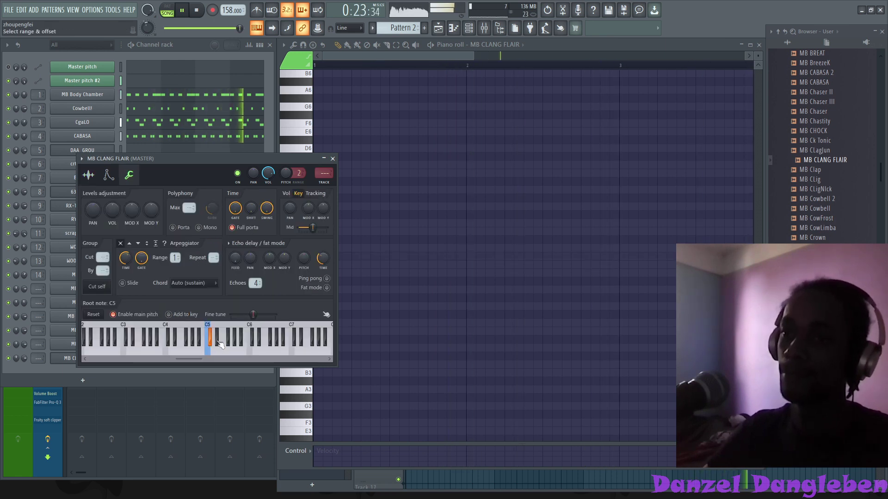
{"action": "left_click", "coordinate": [333, 158]}
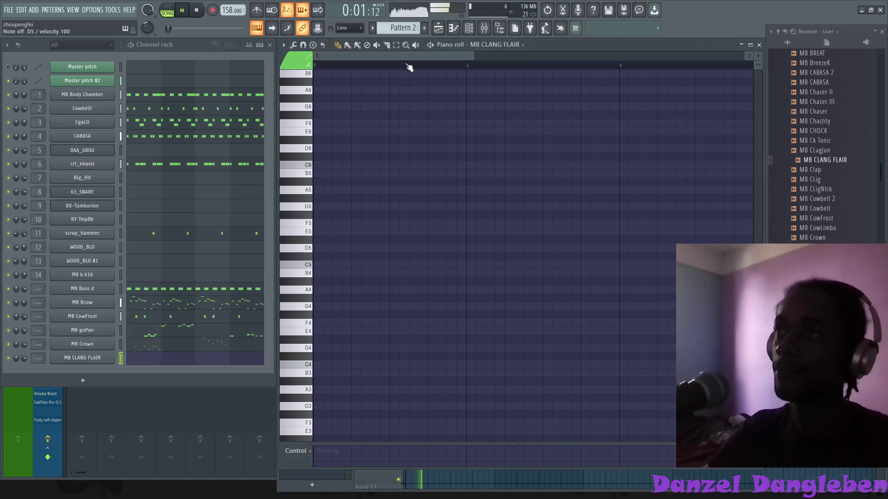
- Switch to Pattern 1 and record pairs of D5 MB CLANG FLAIR hits
{"action": "left_click", "coordinate": [413, 35]}
{"action": "left_click", "coordinate": [426, 34]}
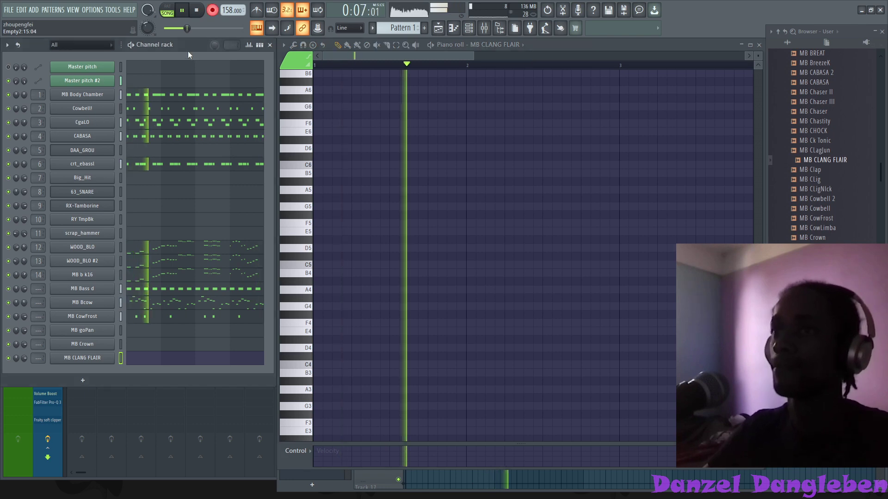
{"action": "key", "text": "w"}
{"action": "key", "text": "w"}
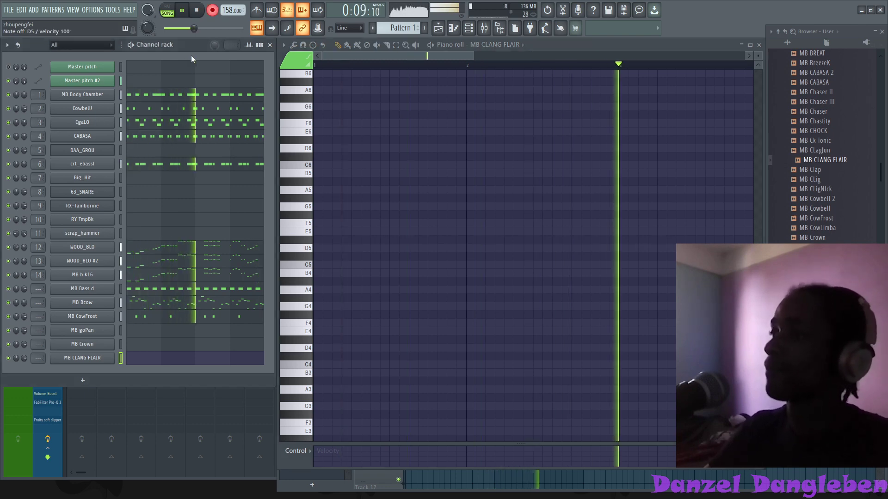
{"action": "left_click", "coordinate": [212, 10]}
- Repeat the MB CLANG FLAIR hits across bars 3 and 4 and copy the part into Pattern 2
{"action": "left_click_drag", "start_coordinate": [626, 244], "coordinate": [343, 260]}
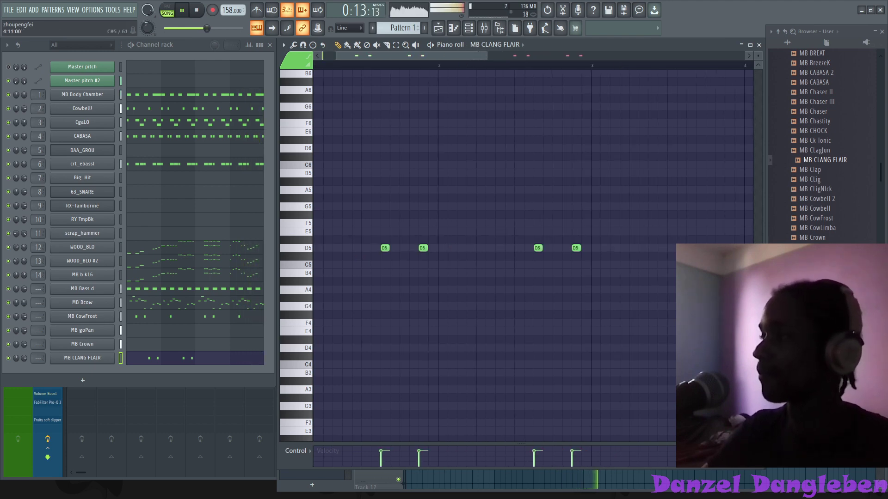
{"action": "left_click_drag", "start_coordinate": [840, 256], "coordinate": [645, 251]}
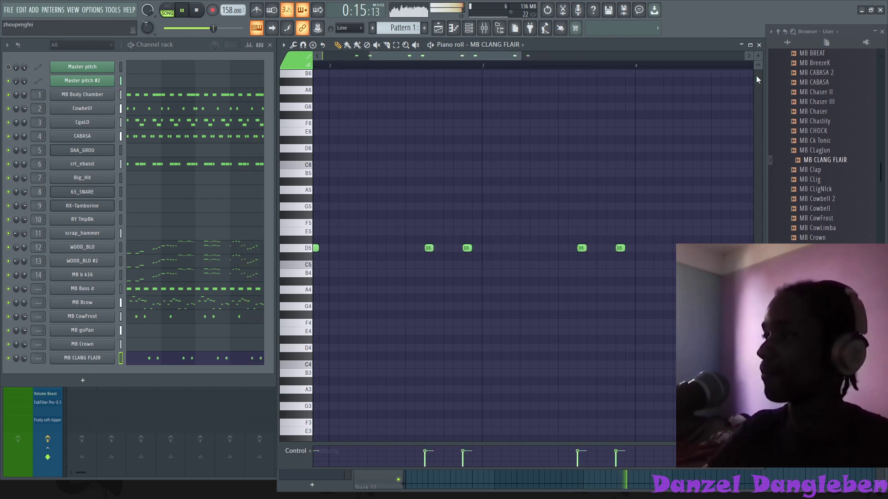
{"action": "left_click", "coordinate": [759, 45]}
{"action": "key", "text": "plus"}
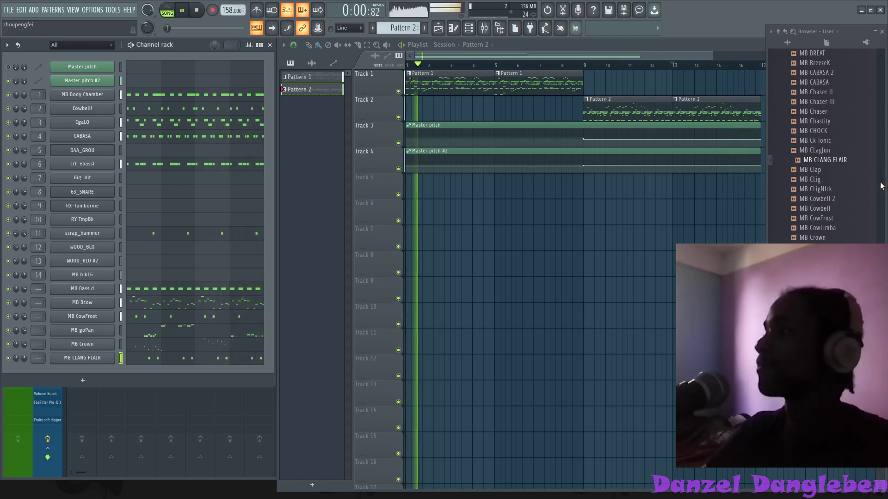
- Find the MB grey sample, previewing MB Gryu as well, and add MB grey as a new channel
{"action": "scroll", "coordinate": [881, 186], "scroll_direction": "down", "scroll_amount": 10}
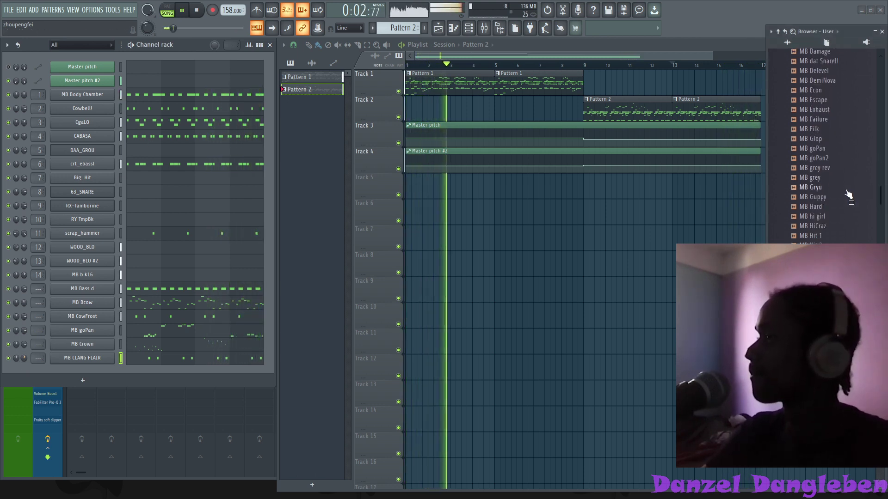
{"action": "left_click", "coordinate": [837, 179]}
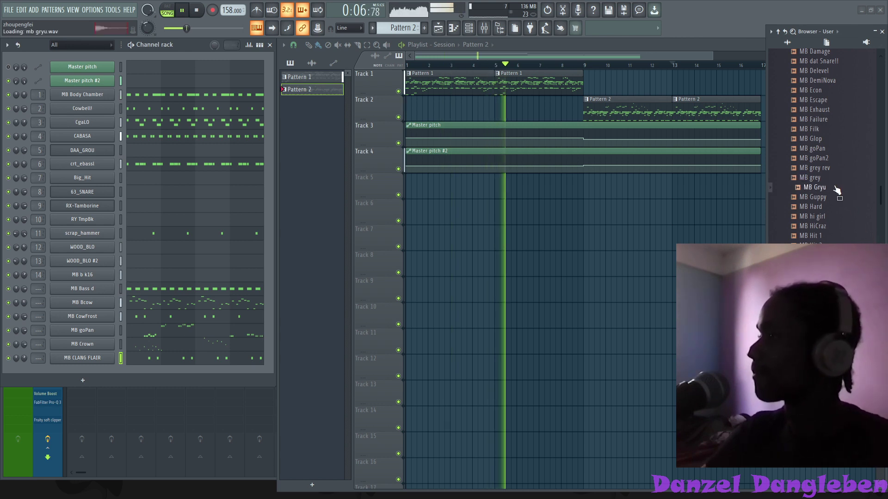
{"action": "left_click_drag", "start_coordinate": [827, 180], "coordinate": [84, 371]}
- Enable Normalize for MB grey and set its root note to B4
{"action": "left_click", "coordinate": [83, 372]}
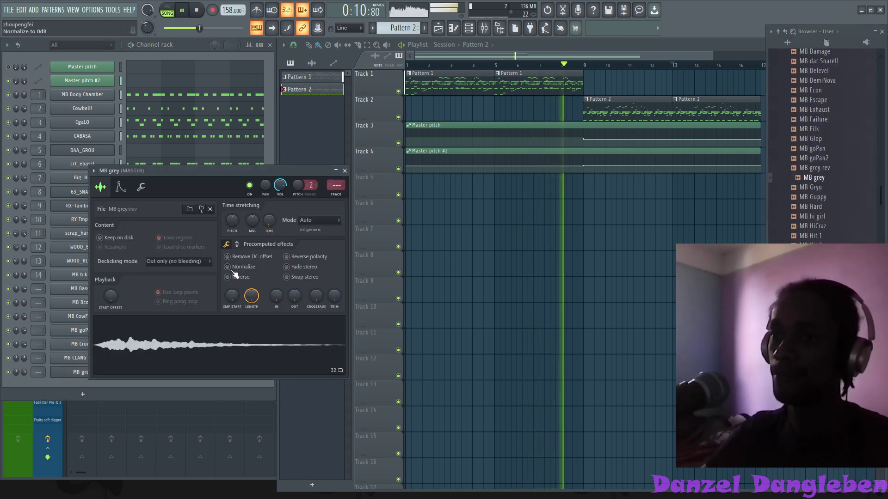
{"action": "left_click", "coordinate": [141, 187]}
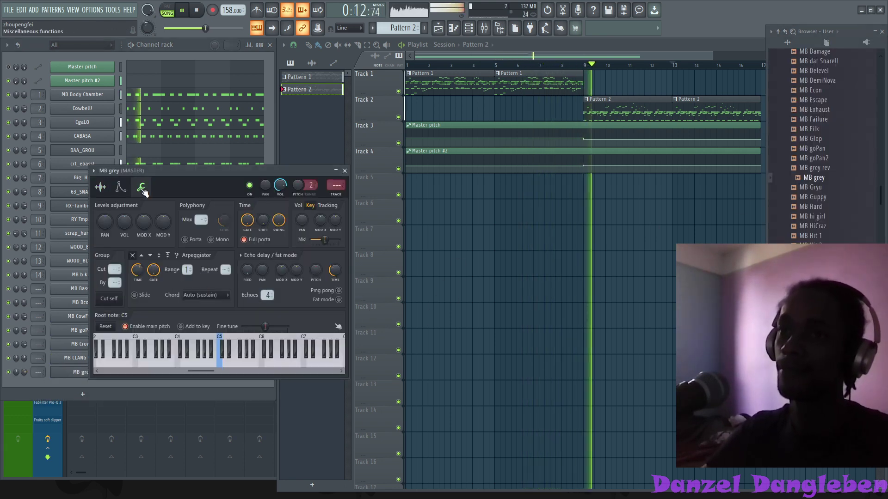
{"action": "right_click", "coordinate": [214, 350]}
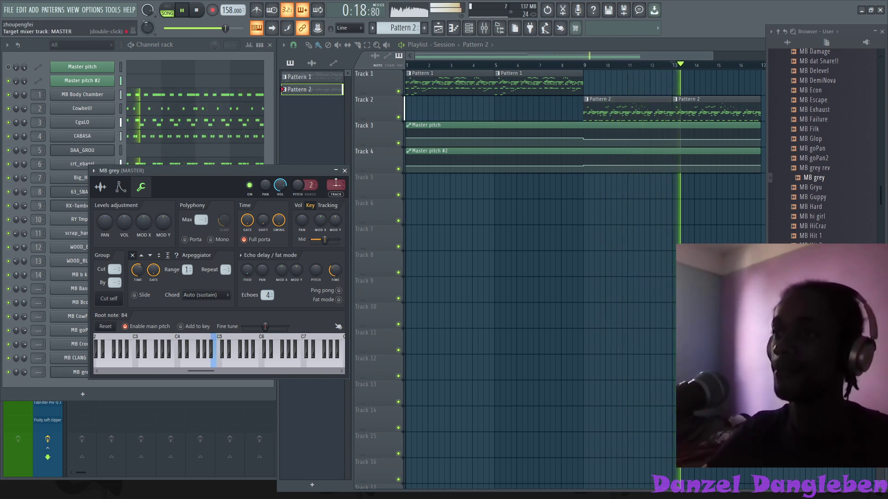
{"action": "left_click", "coordinate": [345, 170]}
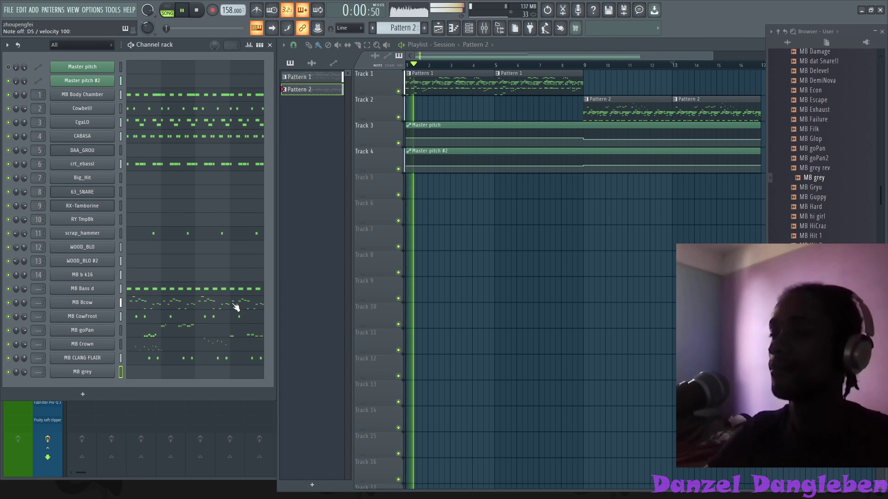
- Record two MB grey hits in Pattern 1 and enable Cut itself for the channel
{"action": "left_click", "coordinate": [449, 91]}
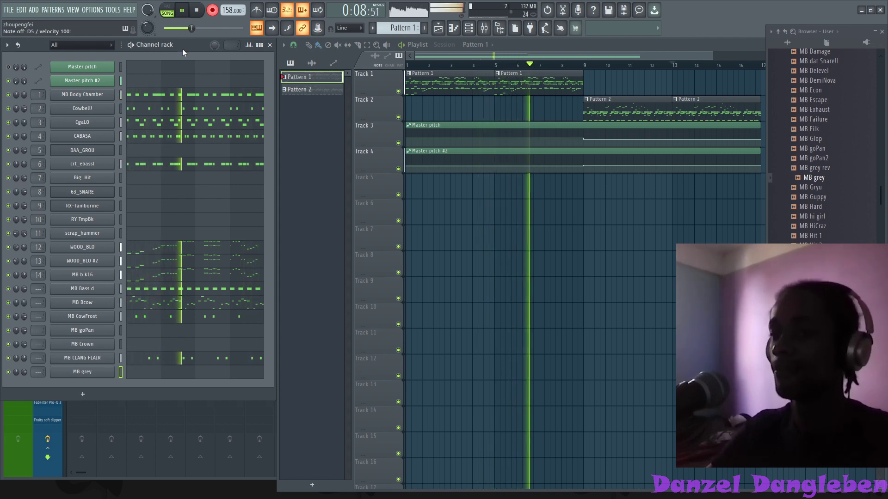
{"action": "right_click", "coordinate": [111, 373]}
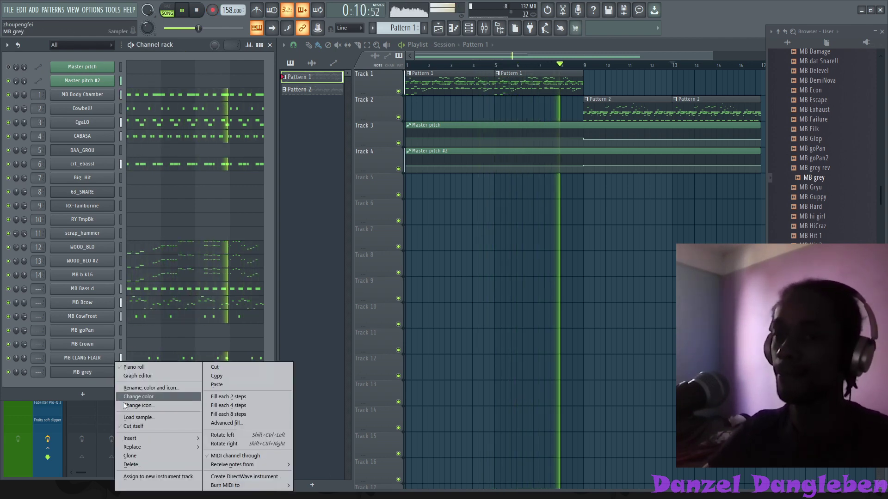
{"action": "left_click", "coordinate": [141, 424]}
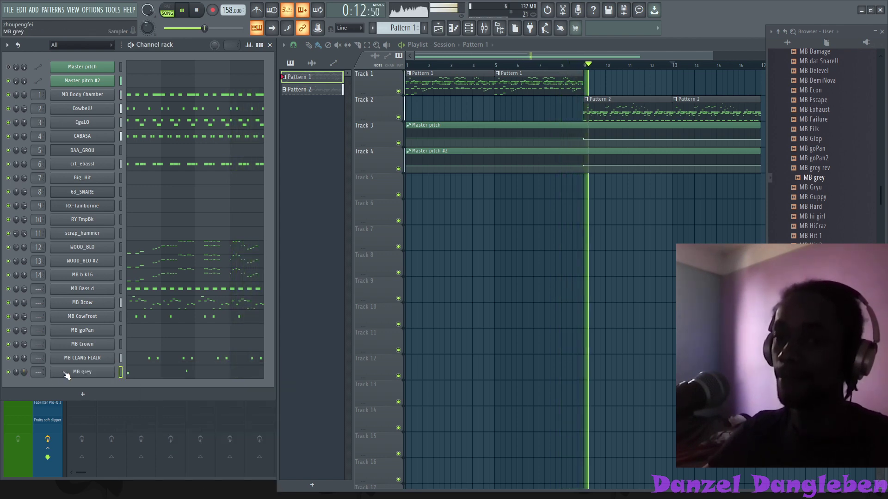
- Give the MB grey sample a quick fade out of 39% and turn off Normalize while the song plays
{"action": "left_click", "coordinate": [67, 375]}
{"action": "key", "text": "space"}
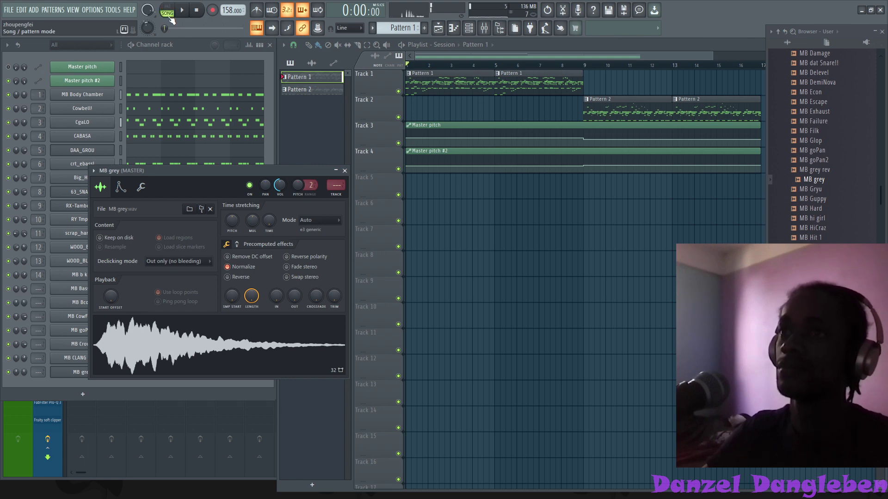
{"action": "key", "text": "space"}
{"action": "left_click_drag", "start_coordinate": [295, 296], "coordinate": [295, 294]}
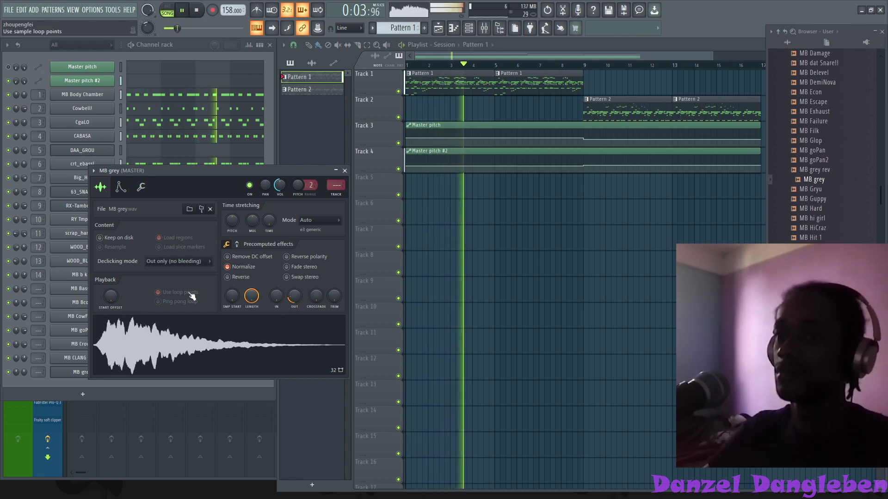
{"action": "left_click", "coordinate": [227, 267]}
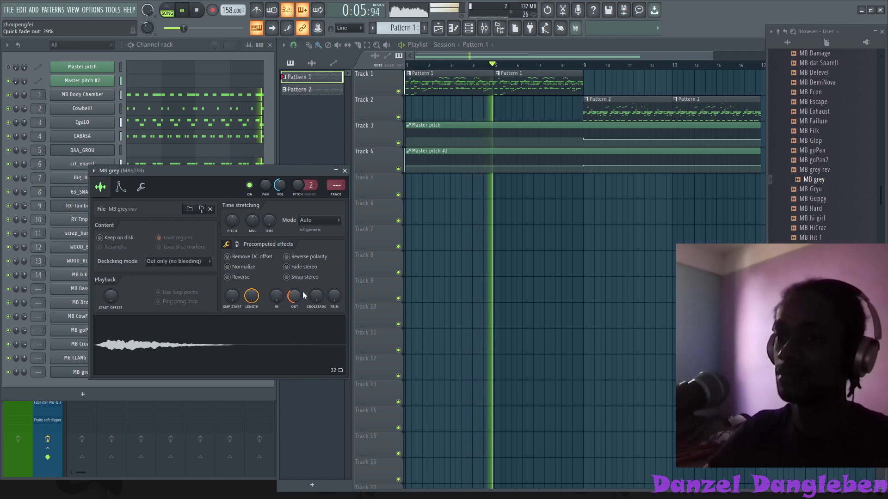
{"action": "left_click", "coordinate": [342, 174]}
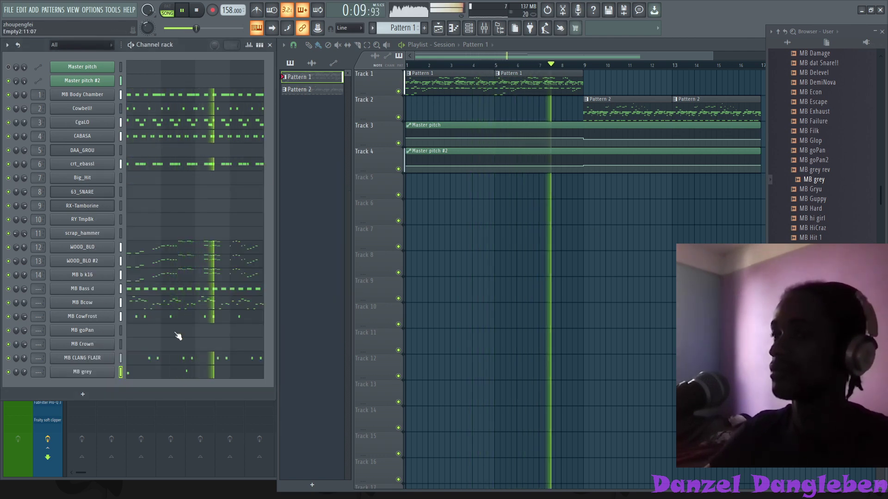
- Pan the MB grey channel 30% right
{"action": "left_click", "coordinate": [82, 372]}
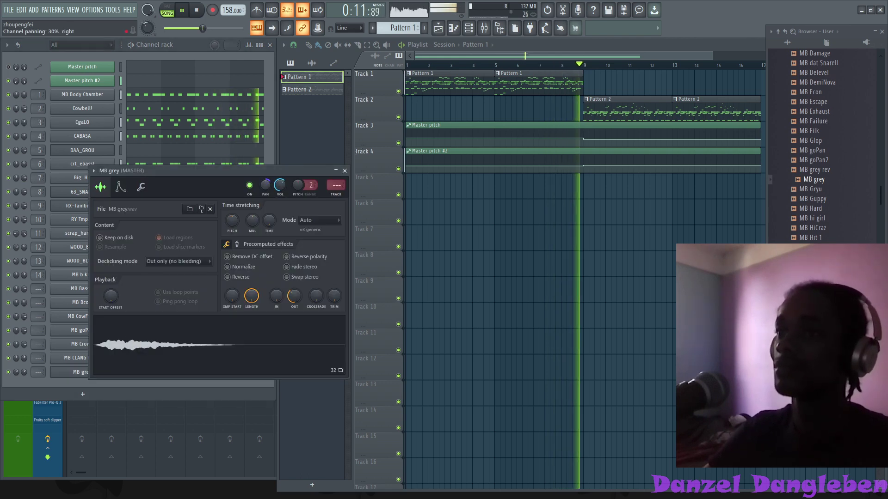
{"action": "left_click", "coordinate": [344, 170]}
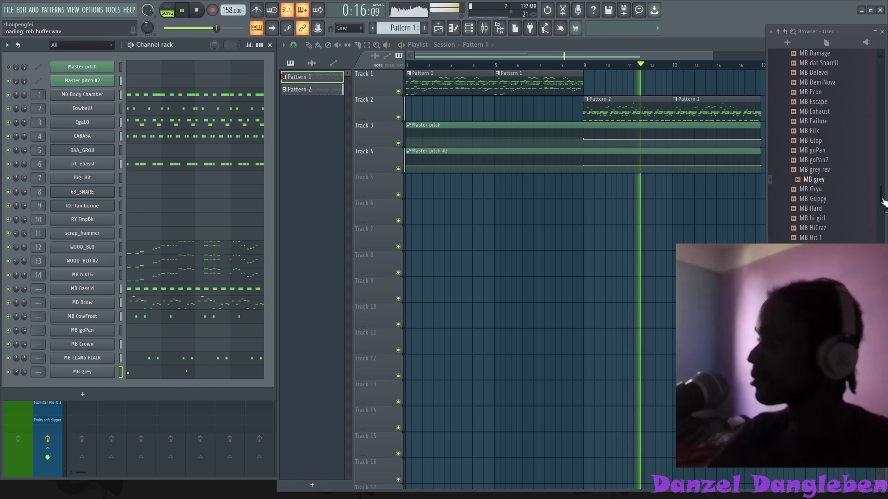
- Find the MB Ksnare sample in the browser and add it as a new channel below MB grey
{"action": "left_click_drag", "start_coordinate": [882, 201], "coordinate": [881, 238]}
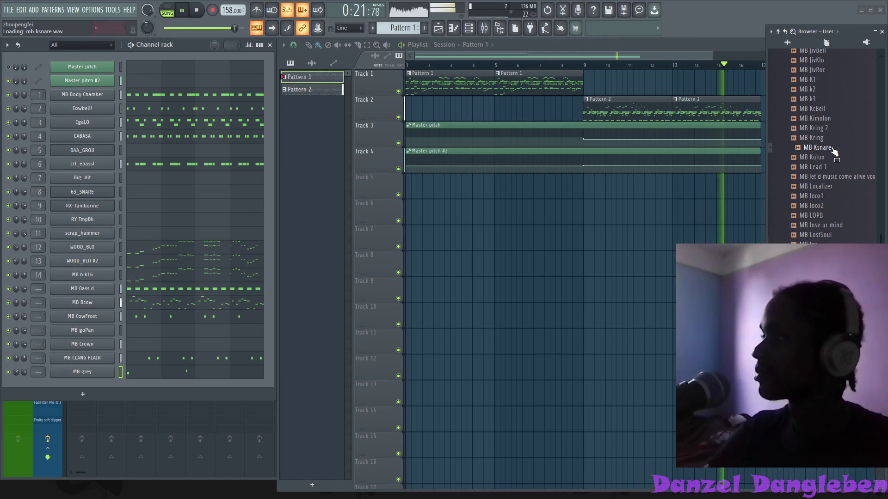
{"action": "left_click_drag", "start_coordinate": [832, 149], "coordinate": [141, 361]}
{"action": "left_click_drag", "start_coordinate": [83, 384], "coordinate": [83, 386]}
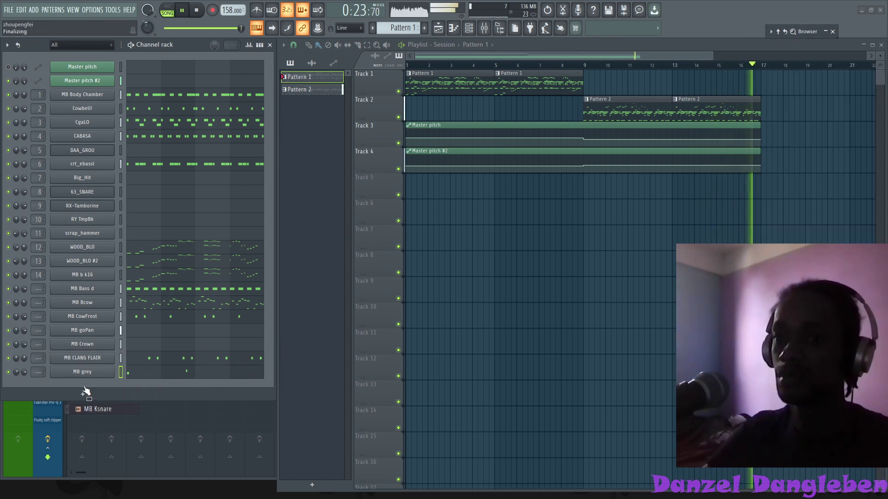
- Enable Normalize for the MB Ksnare sample and close its channel settings
{"action": "left_click", "coordinate": [82, 386]}
{"action": "left_click", "coordinate": [144, 182]}
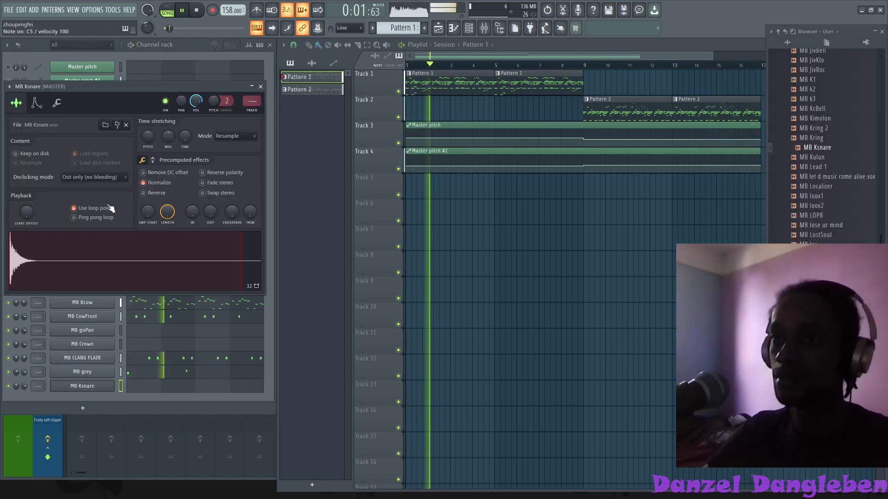
{"action": "left_click", "coordinate": [260, 87]}
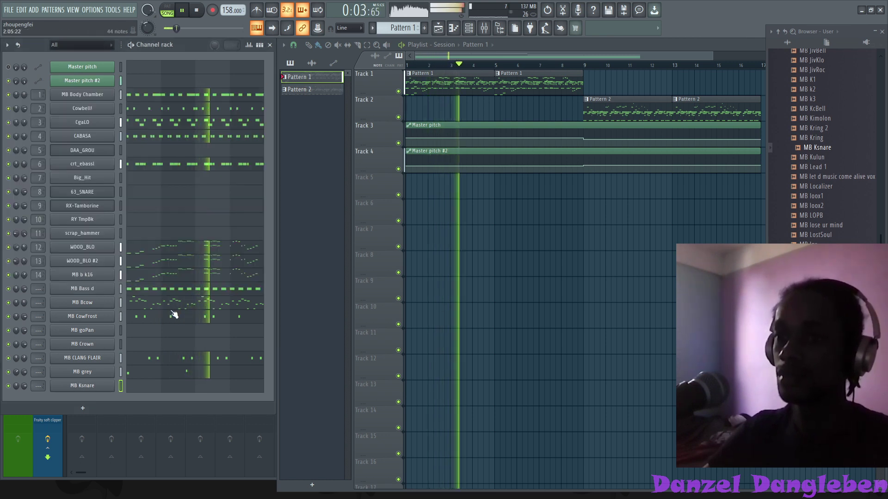
- Using 1/3 step snap, write a repeated MB Ksnare phrase on F5, with one note at bar 1 and three just before bar 3
{"action": "key", "text": "F7"}
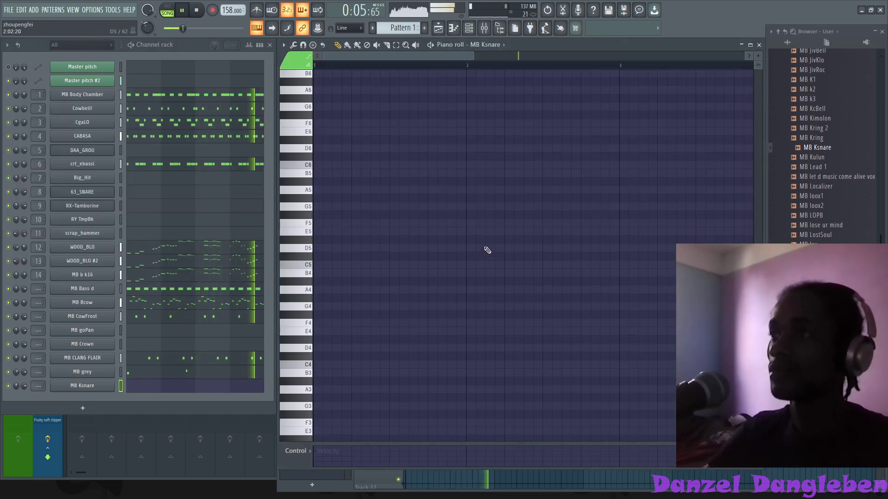
{"action": "left_click", "coordinate": [317, 265]}
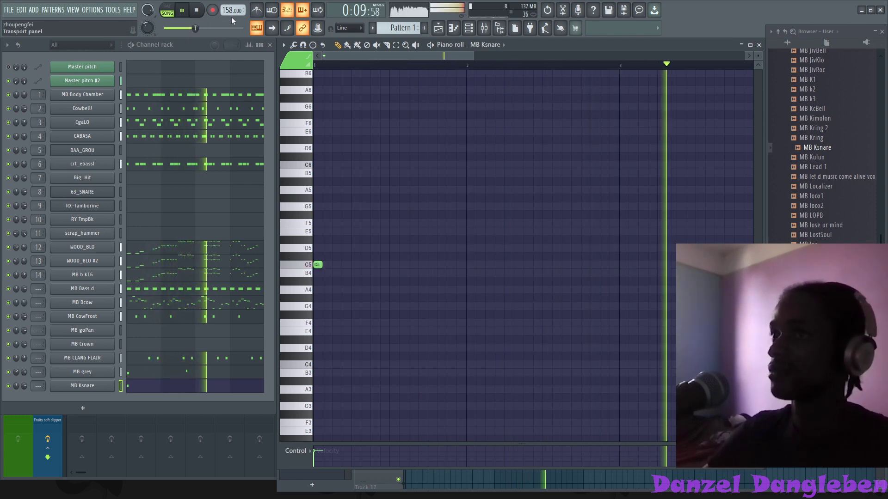
{"action": "left_click", "coordinate": [346, 28]}
{"action": "left_click", "coordinate": [356, 85]}
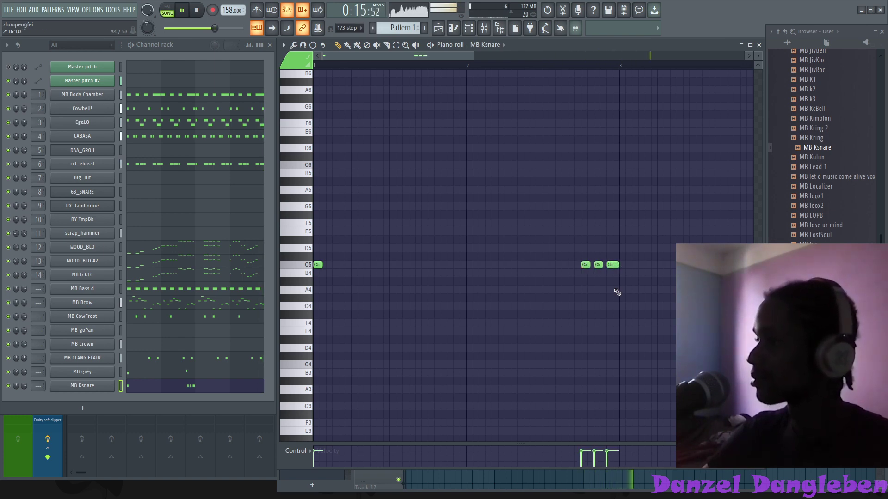
{"action": "key", "text": "ctrl+b"}
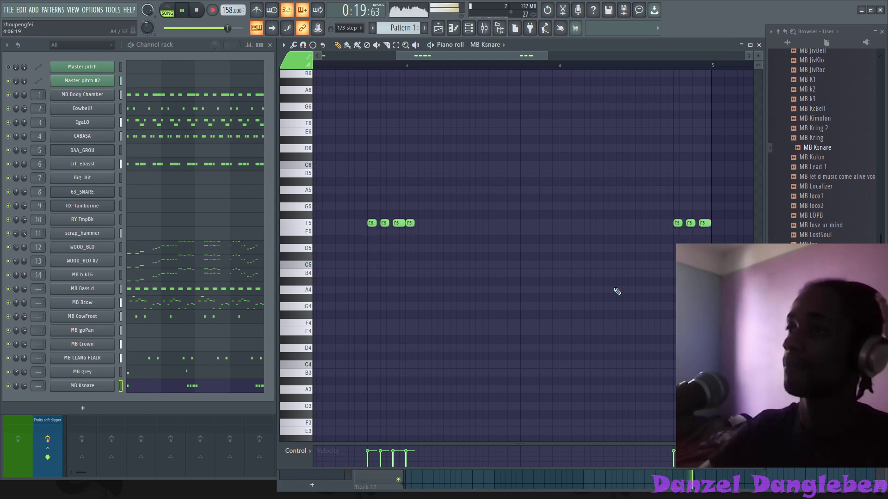
{"action": "left_click", "coordinate": [758, 44]}
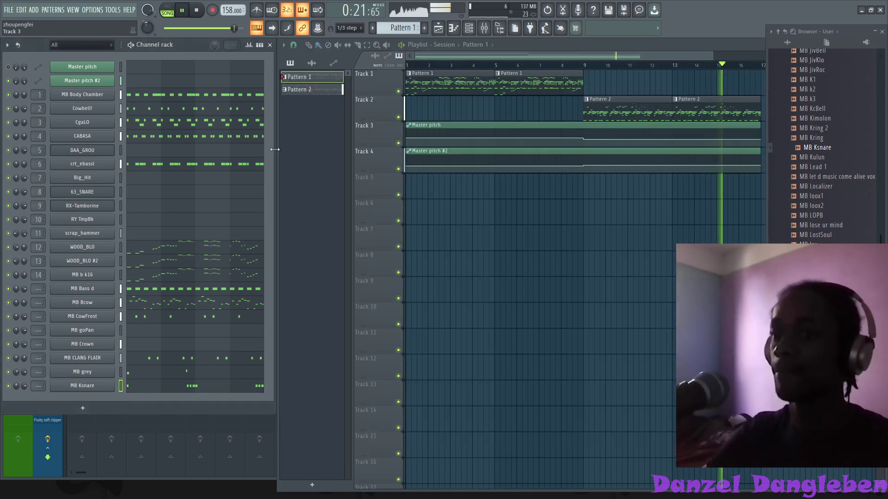
- Copy the MB Ksnare notes into Pattern 2, and in the channel settings disable Normalize, set the volume to 91% and adjust the panning
{"action": "left_click", "coordinate": [99, 388]}
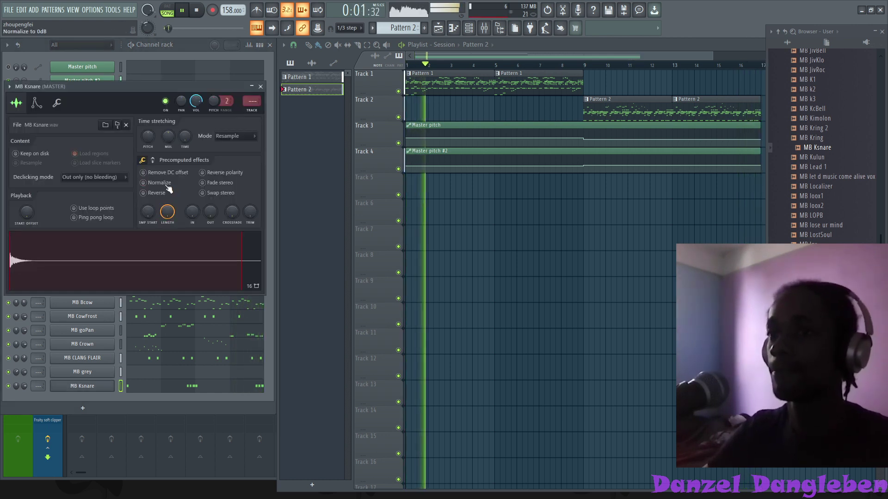
{"action": "left_click_drag", "start_coordinate": [196, 100], "coordinate": [196, 78]}
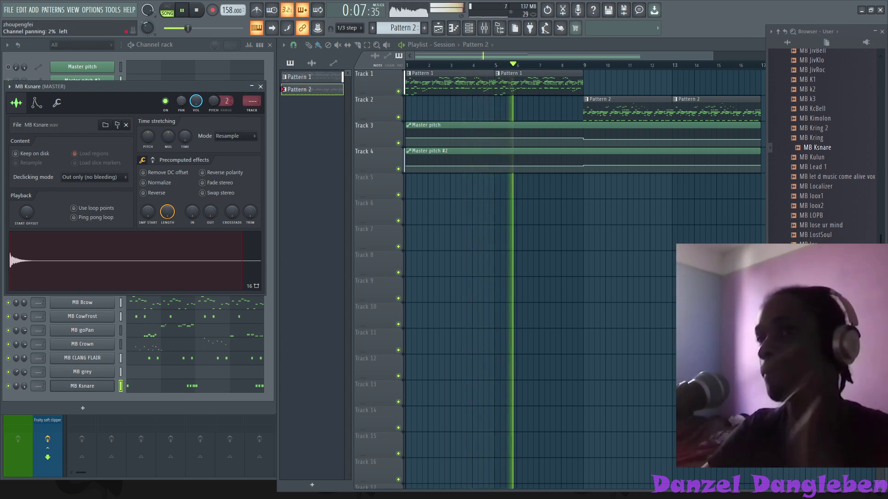
{"action": "left_click_drag", "start_coordinate": [181, 101], "coordinate": [182, 97]}
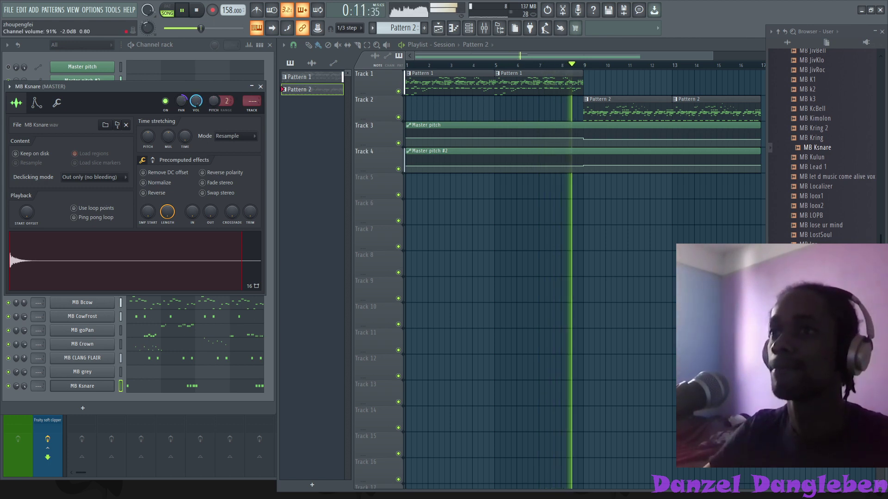
{"action": "left_click", "coordinate": [260, 87]}
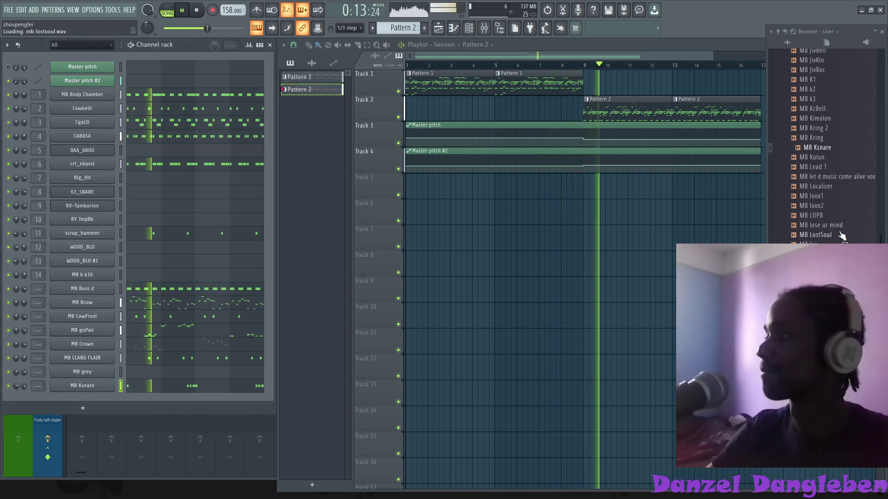
- Preview MB LostSoul and add the MB m The hit and MB Mega POLE samples as new channels
{"action": "left_click", "coordinate": [819, 235]}
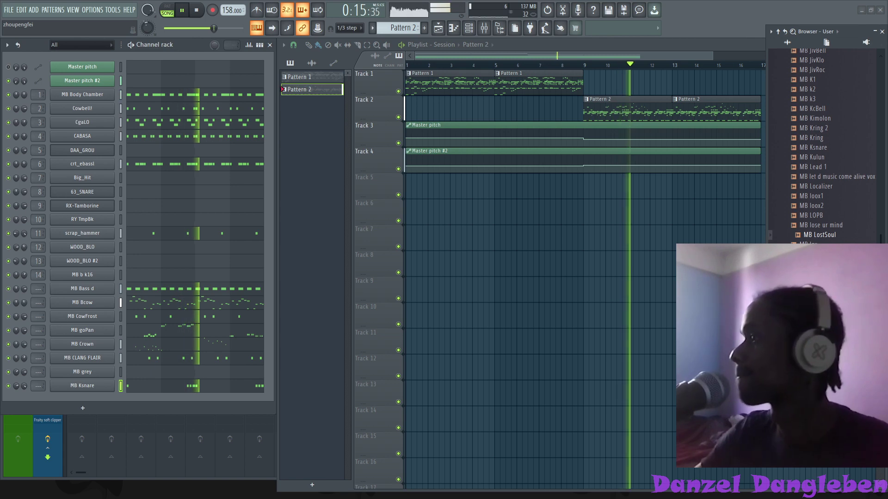
{"action": "left_click_drag", "start_coordinate": [814, 264], "coordinate": [83, 398]}
{"action": "left_click_drag", "start_coordinate": [814, 323], "coordinate": [79, 412]}
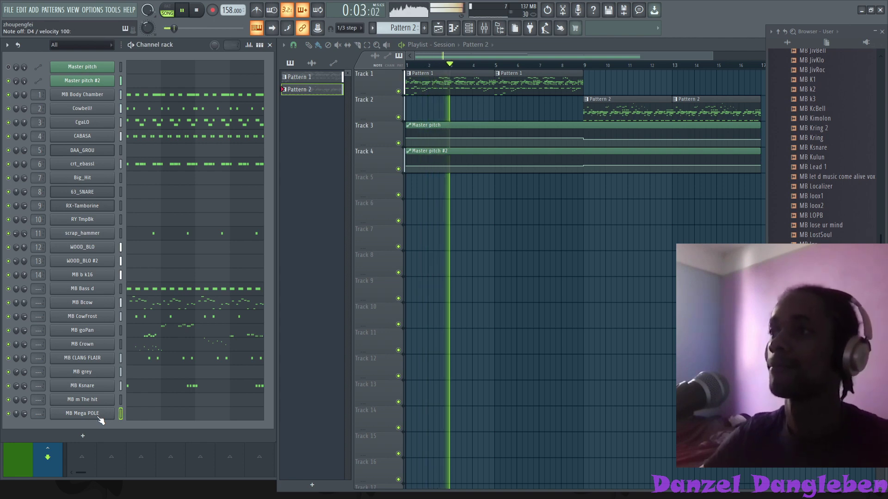
- Record an MB Mega POLE part in Pattern 1, snap its notes to the grid and raise them an octave to C#5 and D5
{"action": "key", "text": "KP_Subtract"}
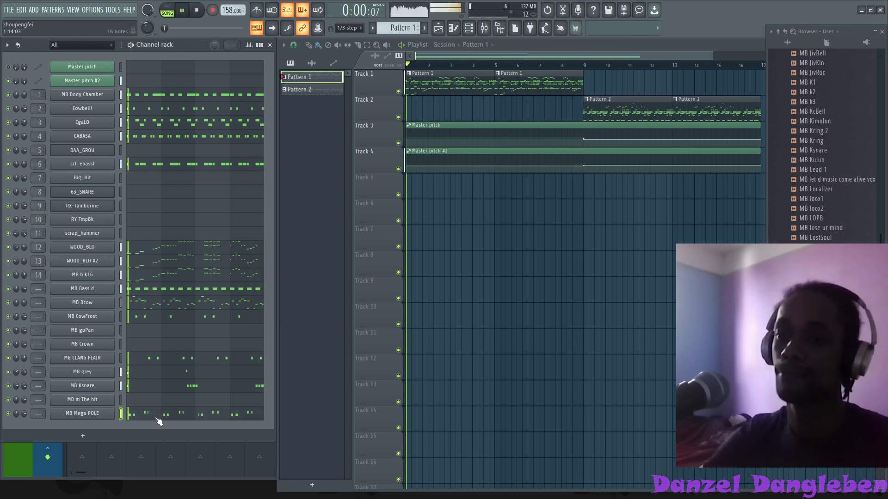
{"action": "left_click", "coordinate": [219, 410]}
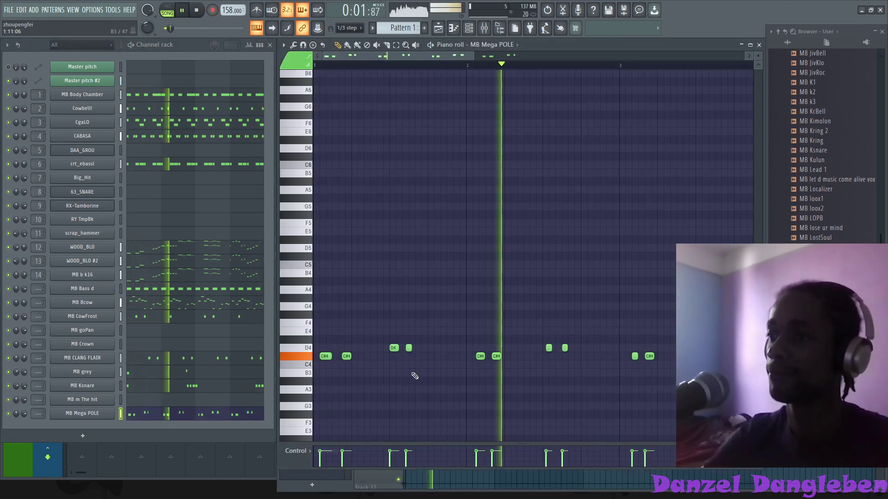
{"action": "left_click", "coordinate": [356, 31]}
{"action": "left_click", "coordinate": [354, 37]}
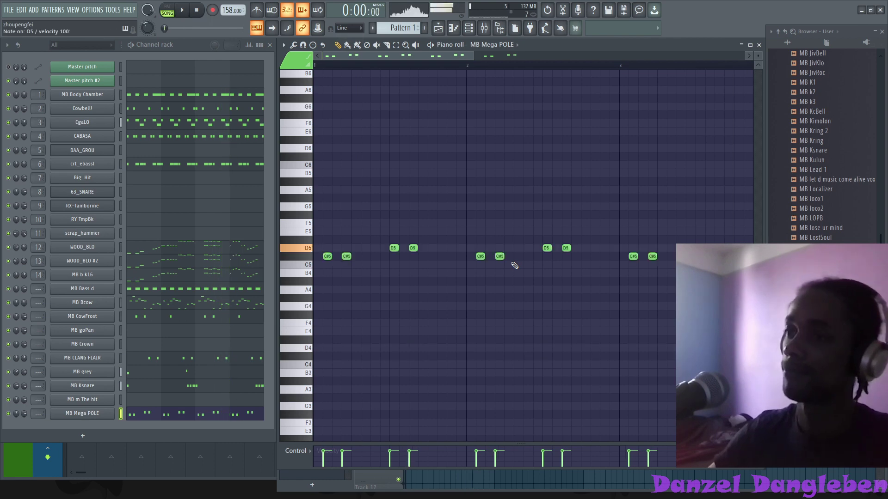
- Mute the MB Mega POLE channel and play the song to compare its pitch with the other parts
{"action": "key", "text": "space"}
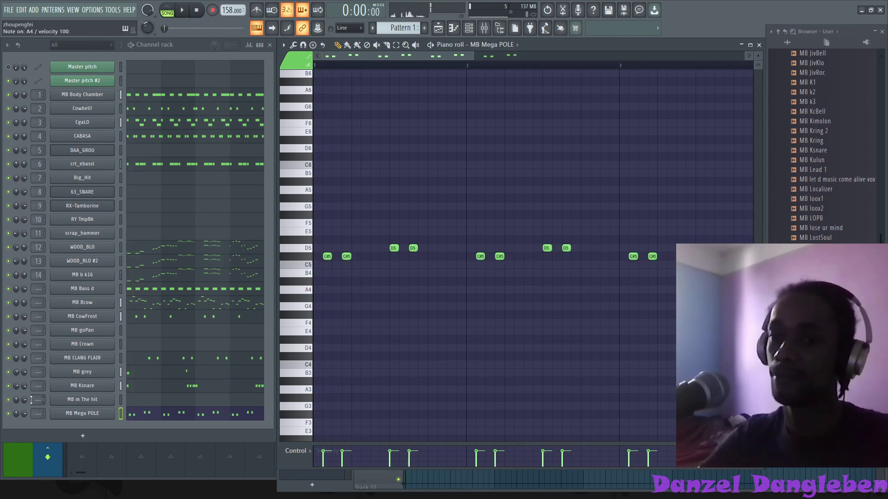
{"action": "key", "text": "space"}
{"action": "key", "text": "space"}
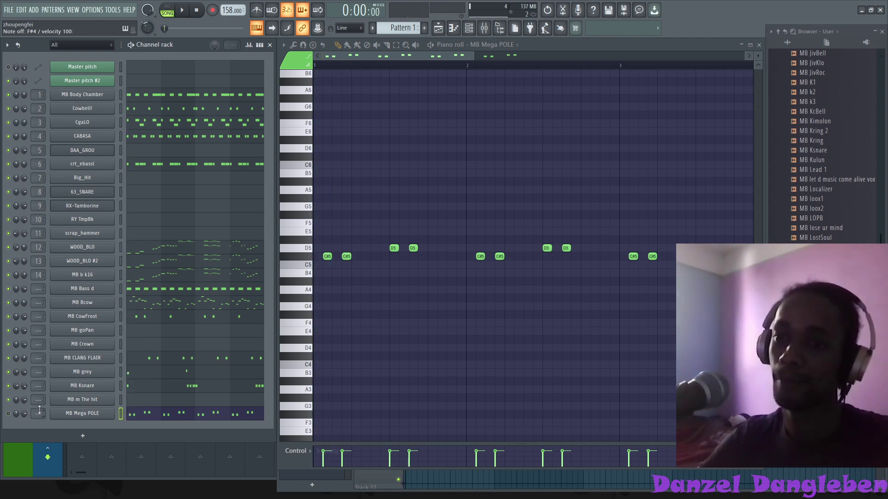
- Set the MB Mega POLE root note to G#4 in its channel settings, checking the tuning against playback
{"action": "left_click", "coordinate": [93, 416]}
{"action": "left_click", "coordinate": [81, 128]}
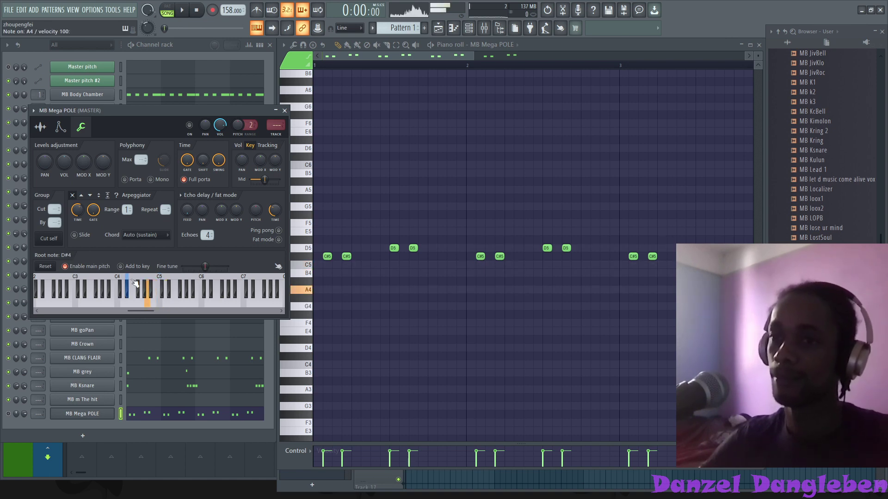
{"action": "right_click", "coordinate": [143, 279]}
{"action": "key", "text": "space"}
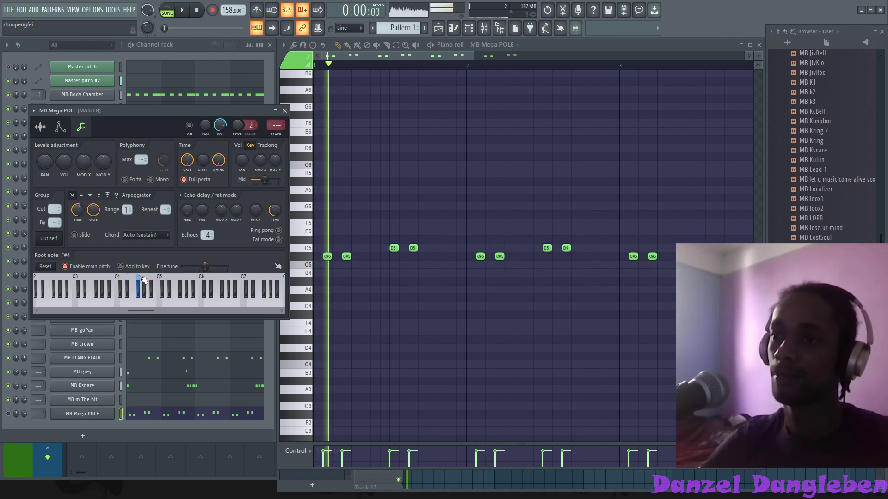
{"action": "key", "text": "space"}
{"action": "key", "text": "x"}
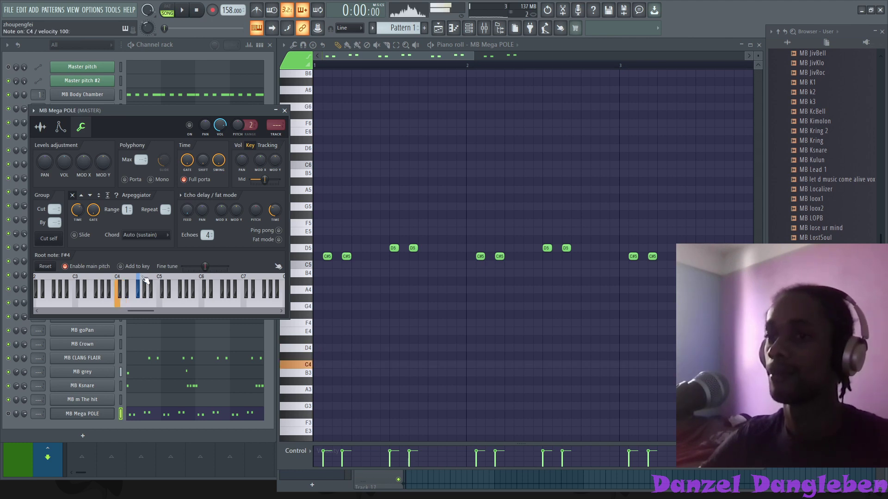
{"action": "right_click", "coordinate": [147, 280]}
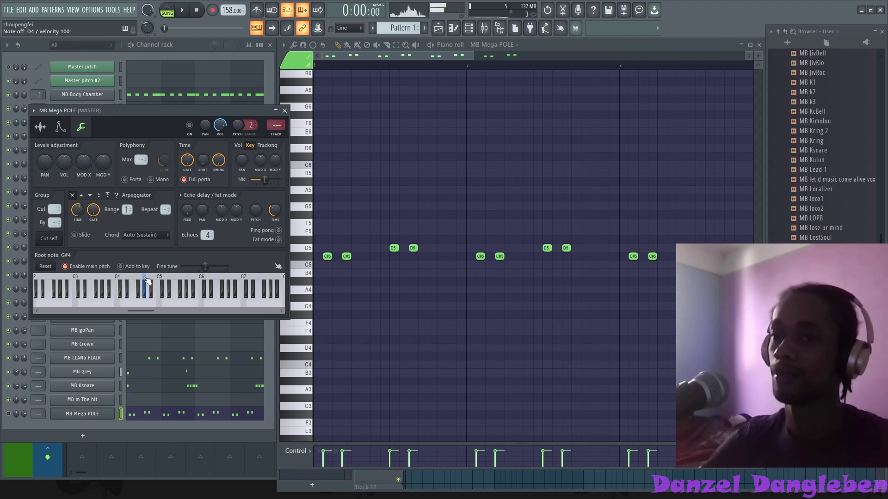
- Unmute MB Mega POLE, raise all its notes one semitone to D5 and D#5, and return to the playlist
{"action": "right_click", "coordinate": [472, 207]}
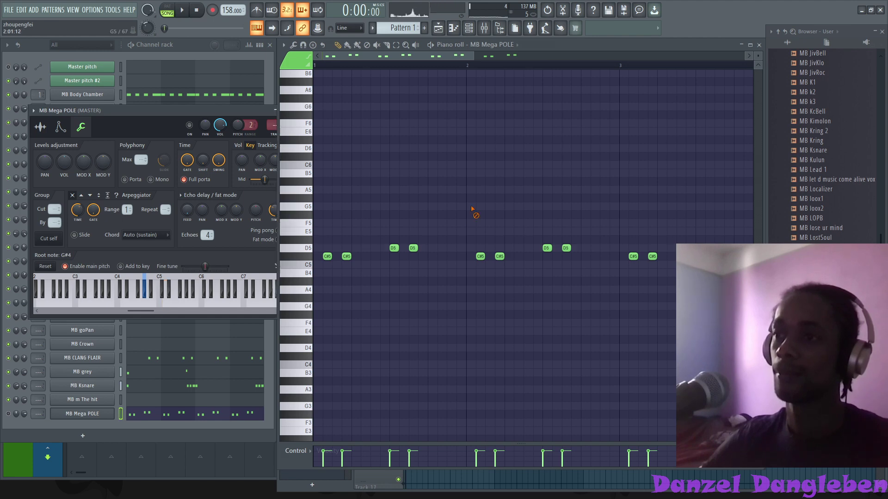
{"action": "key", "text": "space"}
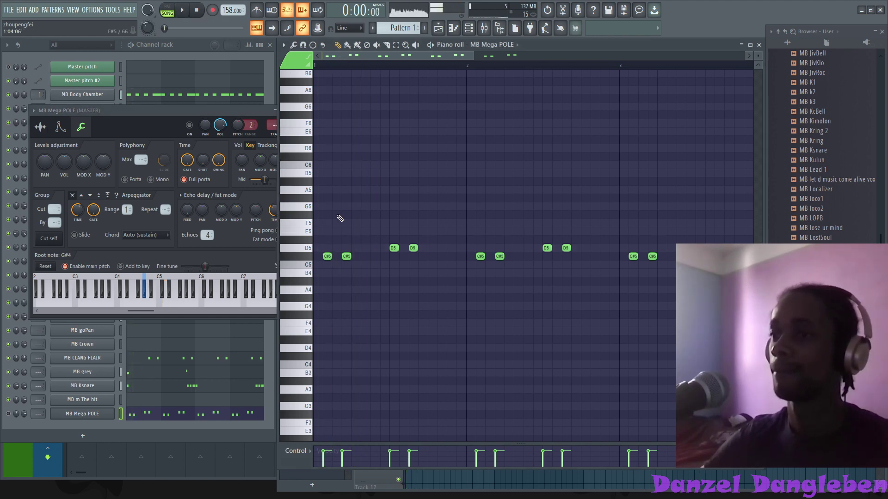
{"action": "key", "text": "space"}
{"action": "left_click", "coordinate": [9, 413]}
{"action": "key", "text": "space"}
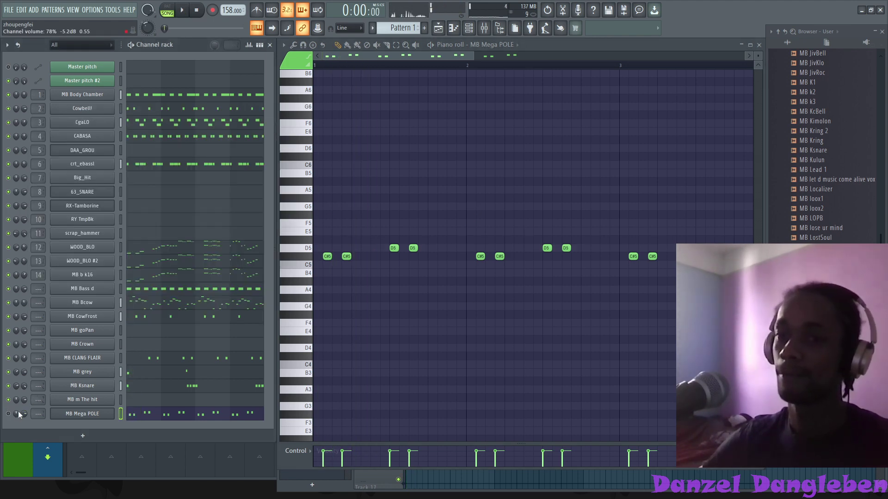
{"action": "key", "text": "space"}
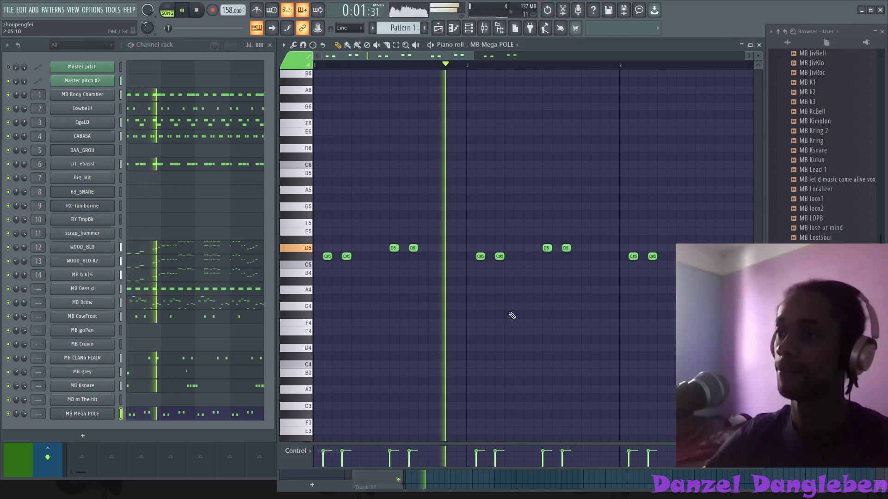
{"action": "key", "text": "shift+Up"}
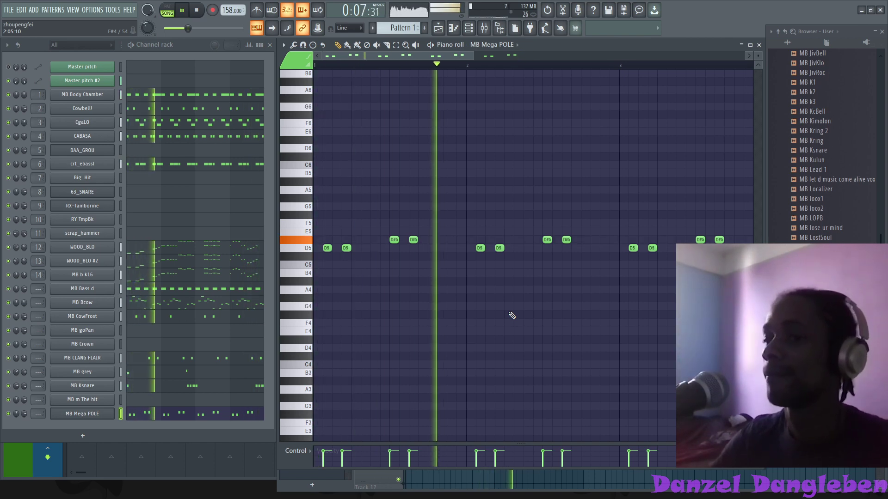
{"action": "key", "text": "F5"}
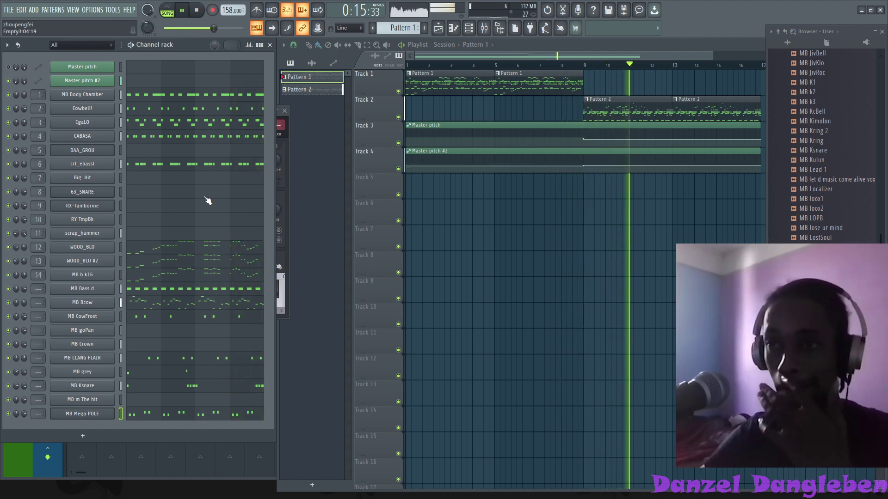
- Clone the MB Mega POLE channel and copy its notes into MB Mega POLE #2
{"action": "key", "text": "alt+c"}
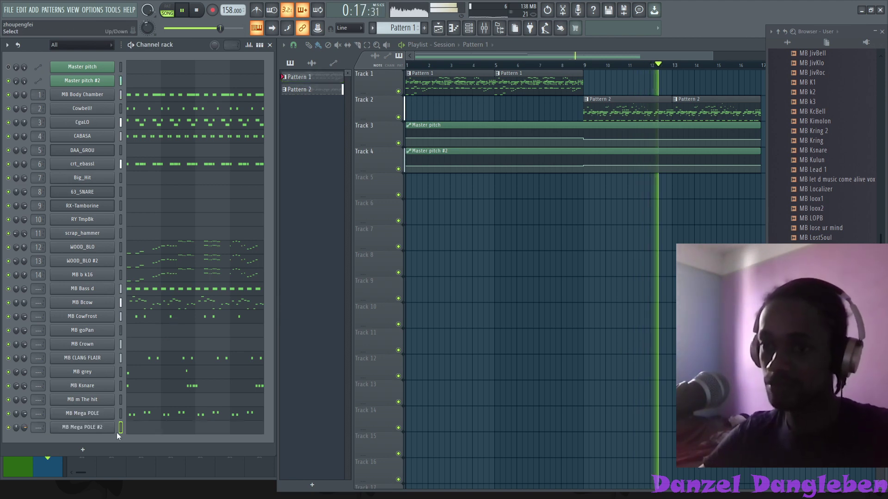
{"action": "key", "text": "ctrl+v"}
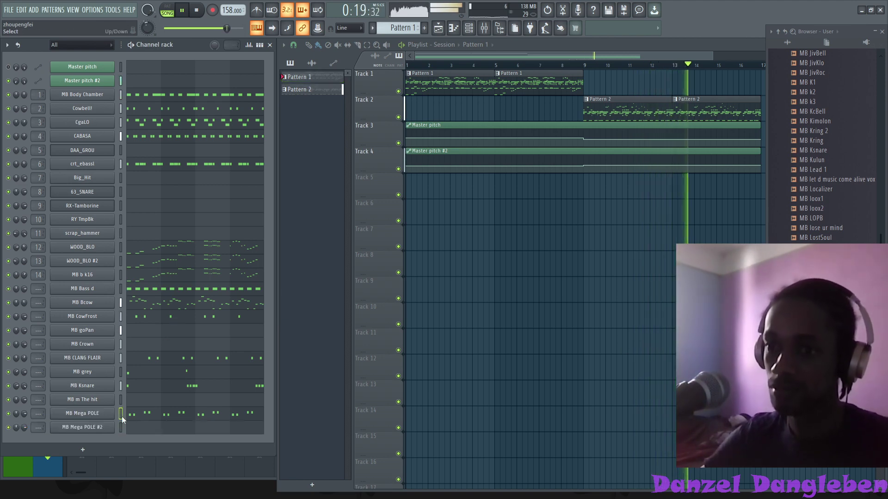
{"action": "left_click", "coordinate": [144, 429]}
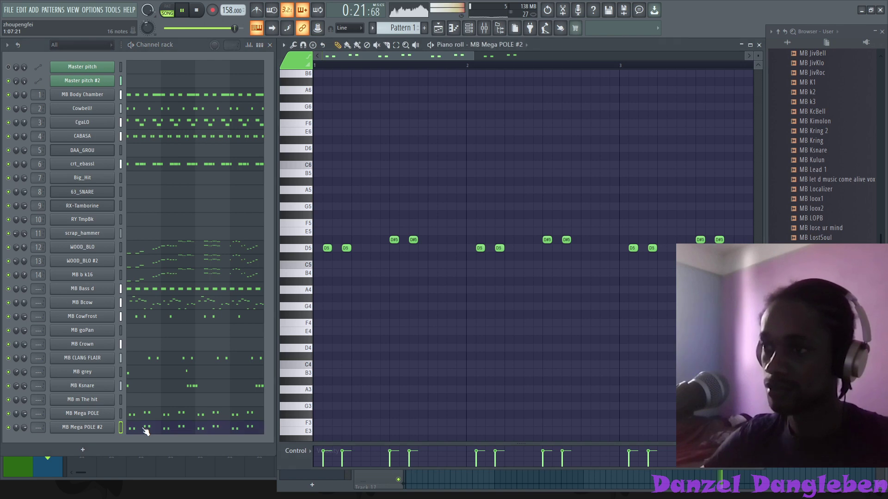
- Lower the MB Mega POLE #2 notes an octave to D4 and D#4 and audition them with the original channel muted
{"action": "right_click", "coordinate": [93, 429]}
{"action": "left_click", "coordinate": [153, 425]}
{"action": "key", "text": "space"}
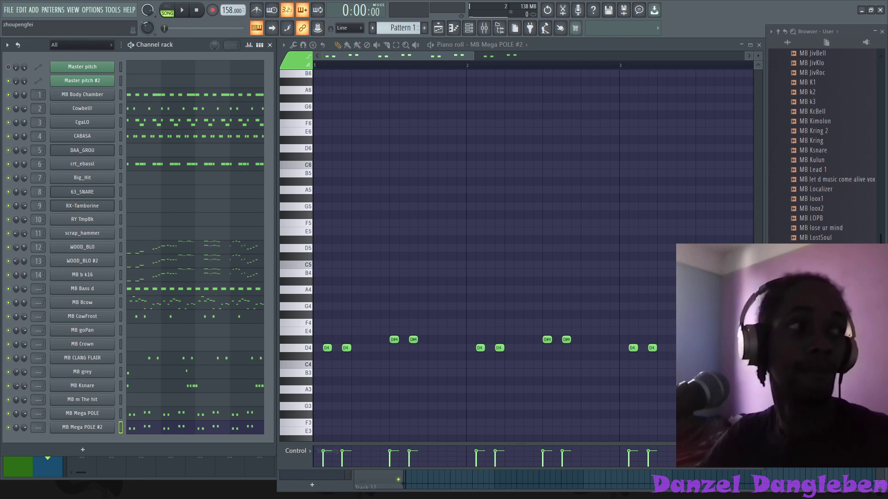
{"action": "key", "text": "space"}
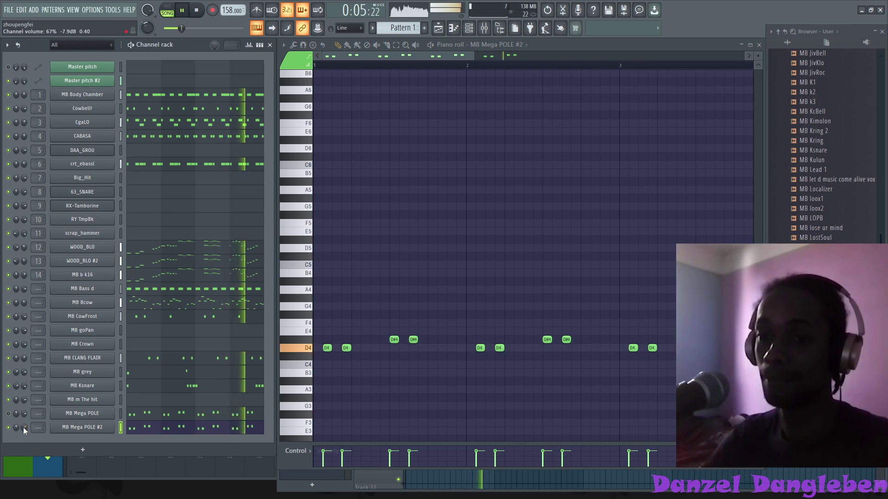
- Pan MB Mega POLE #2 45% right, unmute MB Mega POLE and adjust its panning, and return to the playlist
{"action": "left_click_drag", "start_coordinate": [16, 428], "coordinate": [17, 407]}
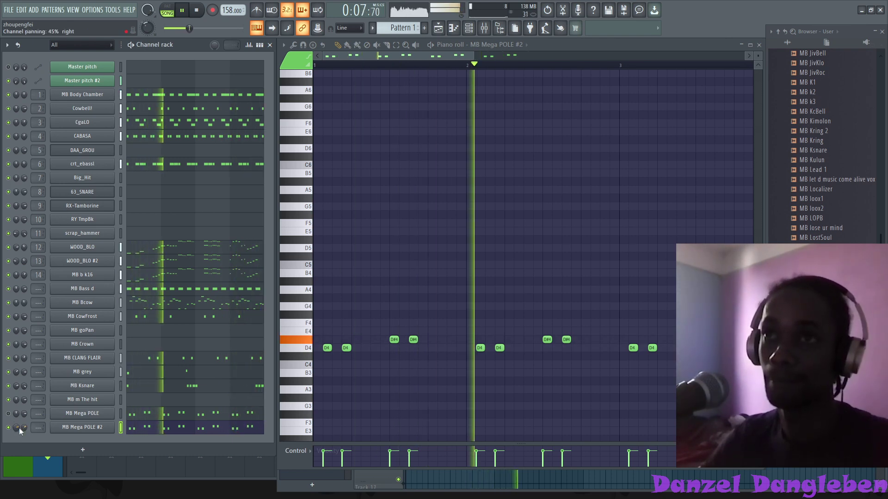
{"action": "left_click", "coordinate": [8, 414]}
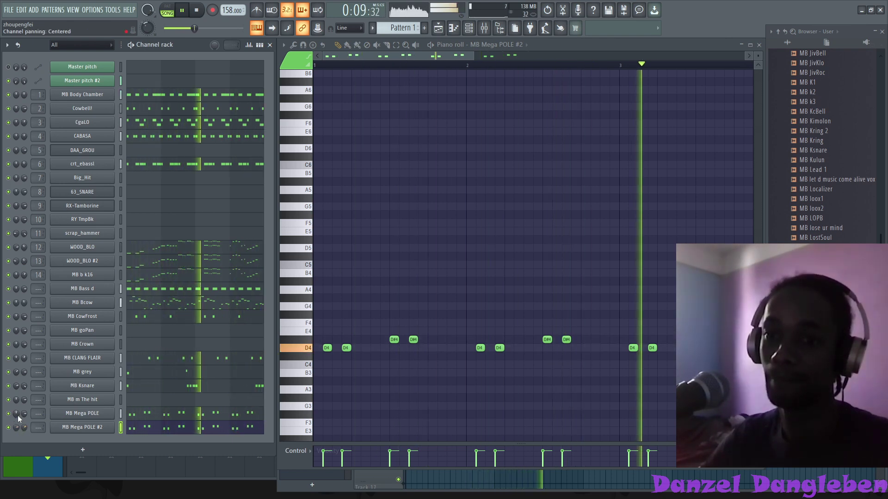
{"action": "left_click_drag", "start_coordinate": [16, 415], "coordinate": [16, 403]}
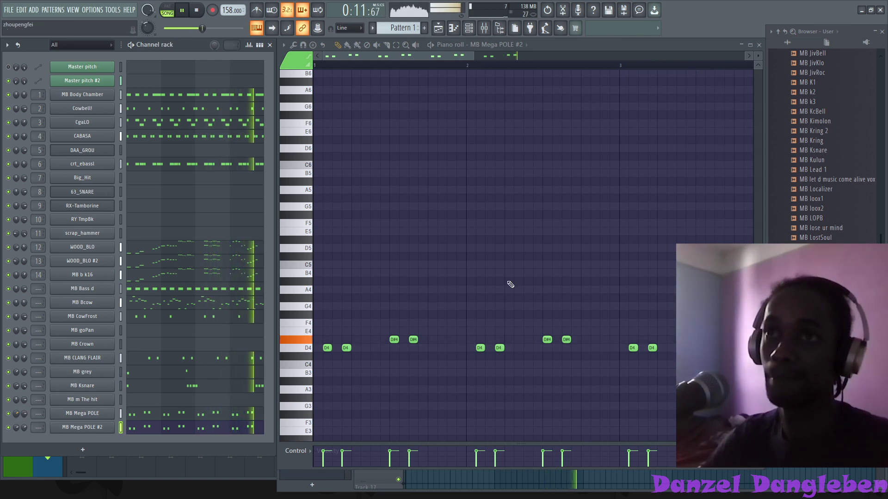
{"action": "left_click", "coordinate": [759, 46]}
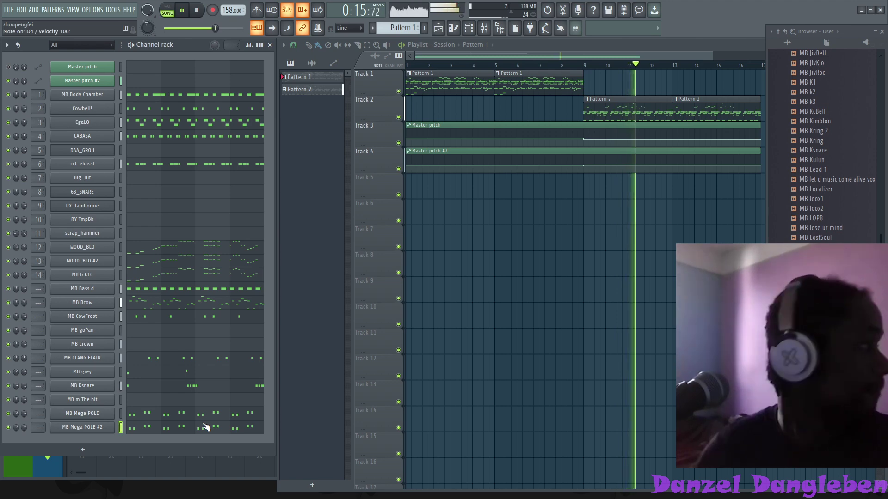
- Record a three-note D4, D4, D#4 phrase on MB Mega POLE #2 in Pattern 2 and move it one bar earlier into bar 2
{"action": "left_click", "coordinate": [646, 103]}
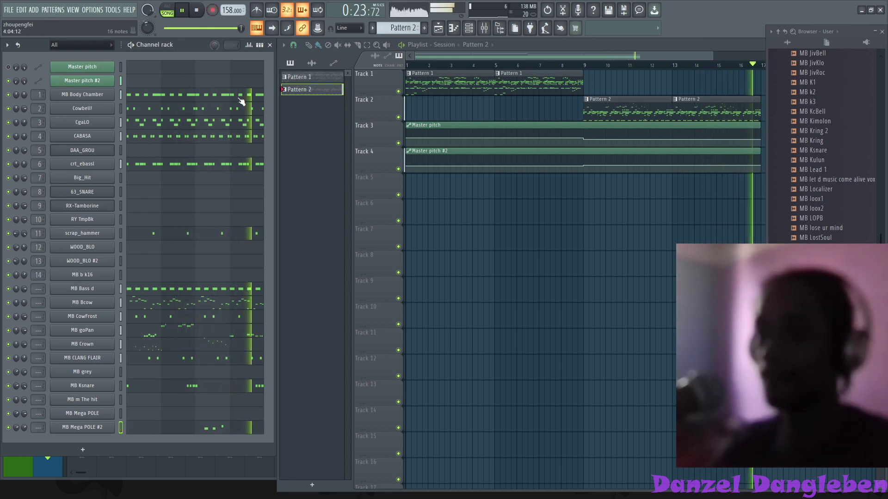
{"action": "left_click", "coordinate": [198, 433]}
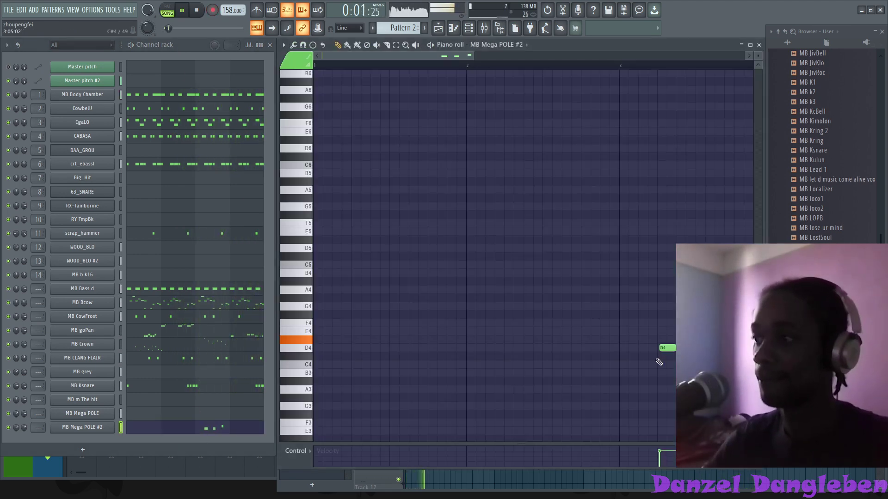
{"action": "key", "text": "ctrl+a"}
{"action": "left_click_drag", "start_coordinate": [670, 350], "coordinate": [557, 355]}
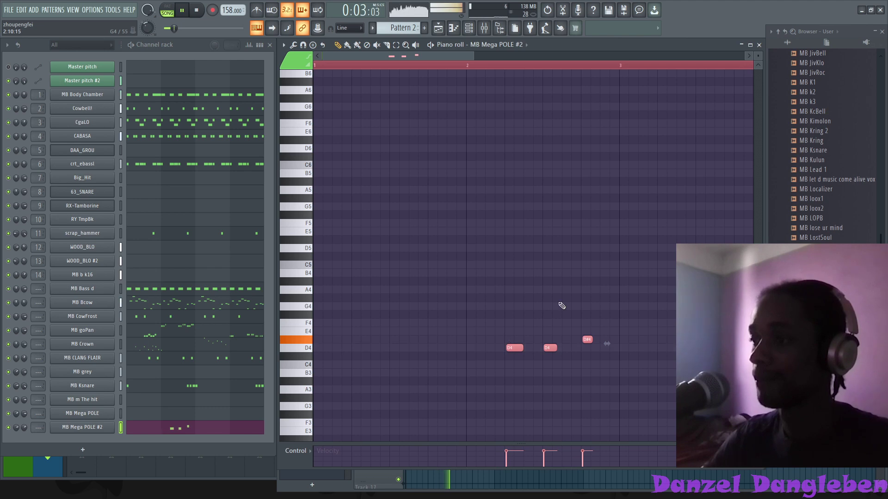
{"action": "left_click", "coordinate": [758, 45]}
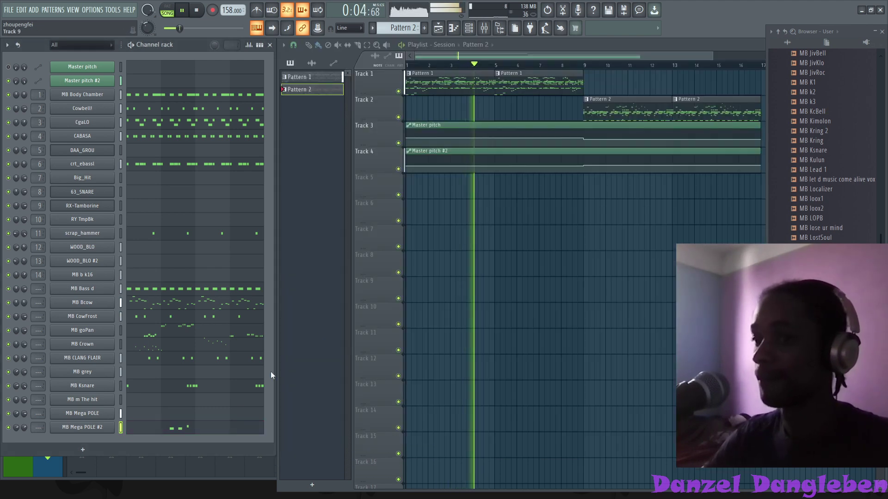
- Duplicate the three-note MB Mega POLE #2 phrase two bars on, into bar 4 of Pattern 2
{"action": "left_click", "coordinate": [202, 428]}
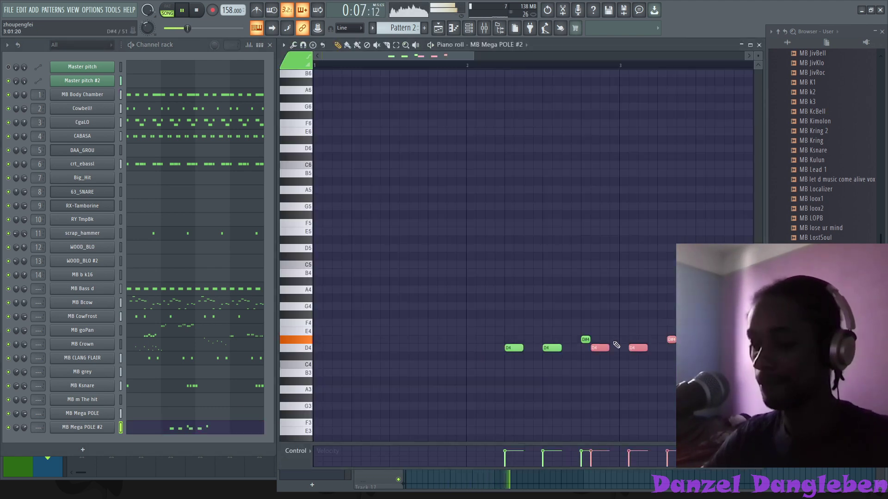
{"action": "left_click_drag", "start_coordinate": [598, 348], "coordinate": [667, 358]}
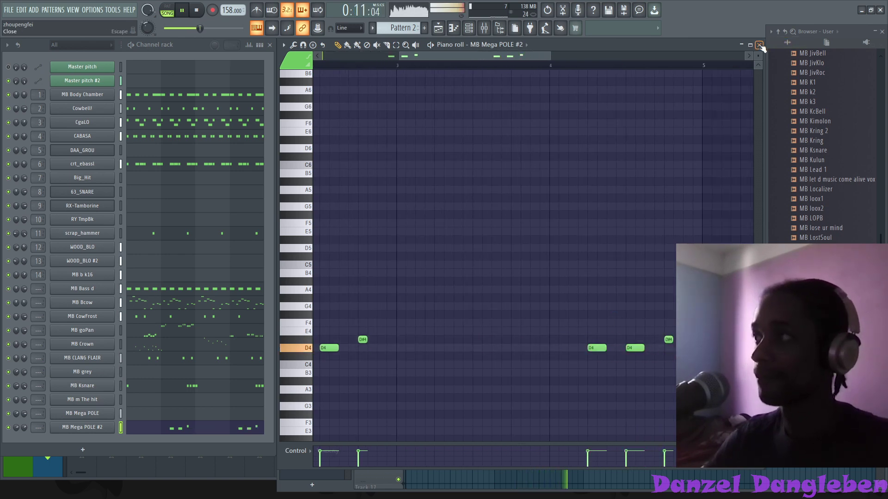
{"action": "left_click", "coordinate": [759, 45]}
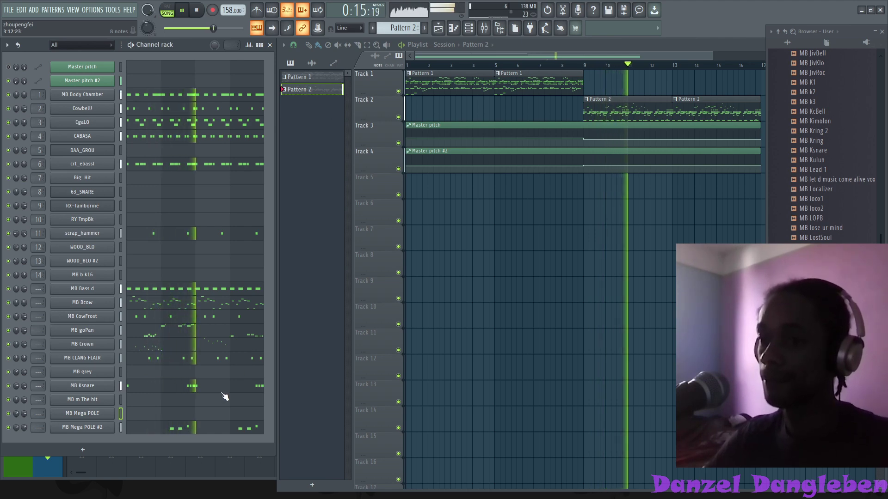
- Copy the phrases into MB Mega POLE, raise them one octave, and lower the first three notes to A4 and A#4
{"action": "left_click", "coordinate": [187, 415]}
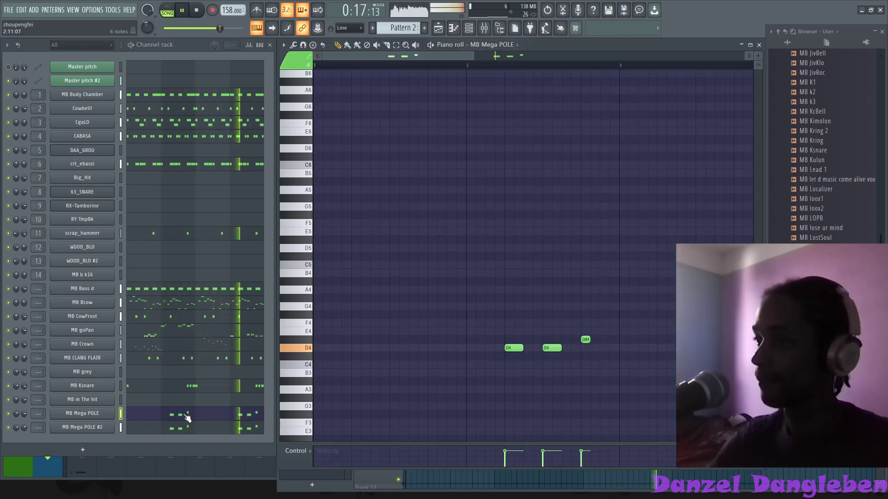
{"action": "key", "text": "ctrl+Up"}
{"action": "left_click_drag", "start_coordinate": [604, 238], "coordinate": [505, 290], "text": "ctrl"}
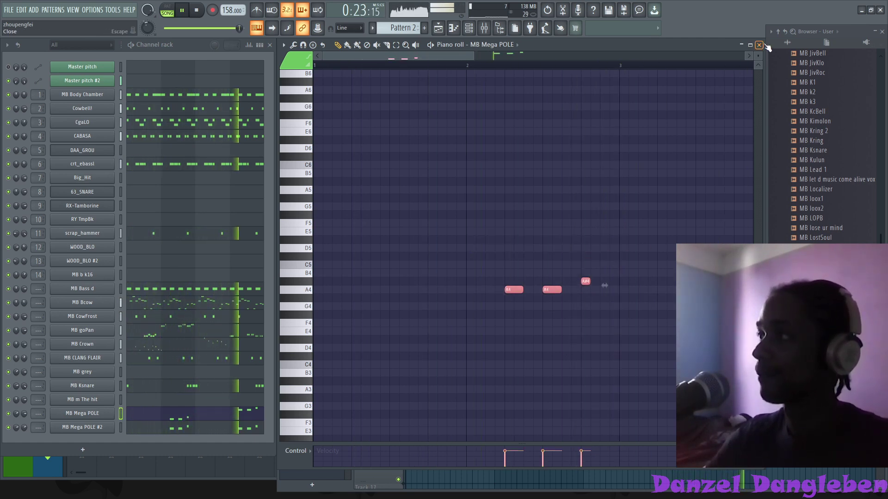
{"action": "left_click", "coordinate": [761, 45]}
- Preview the MB JivKlo sample, insert a BooBass channel at the head of the channel rack, and close its plugin window
{"action": "left_click", "coordinate": [819, 64]}
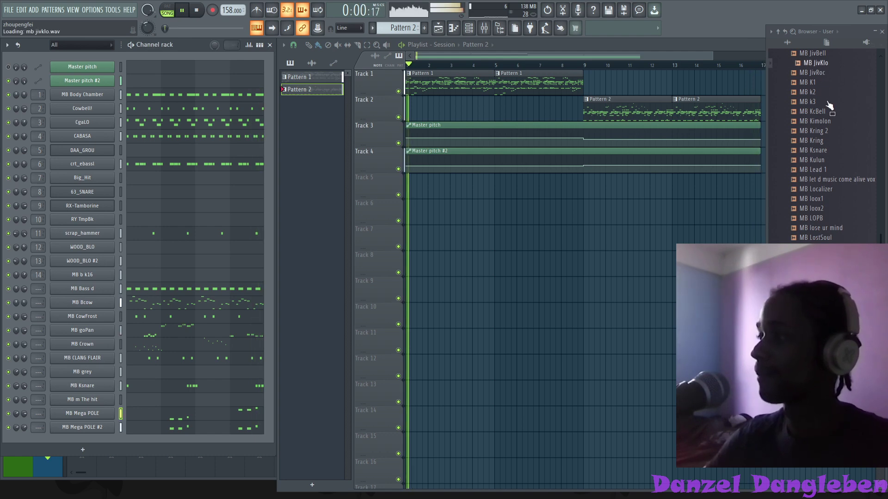
{"action": "right_click", "coordinate": [83, 67]}
{"action": "mouse_move", "coordinate": [176, 132]}
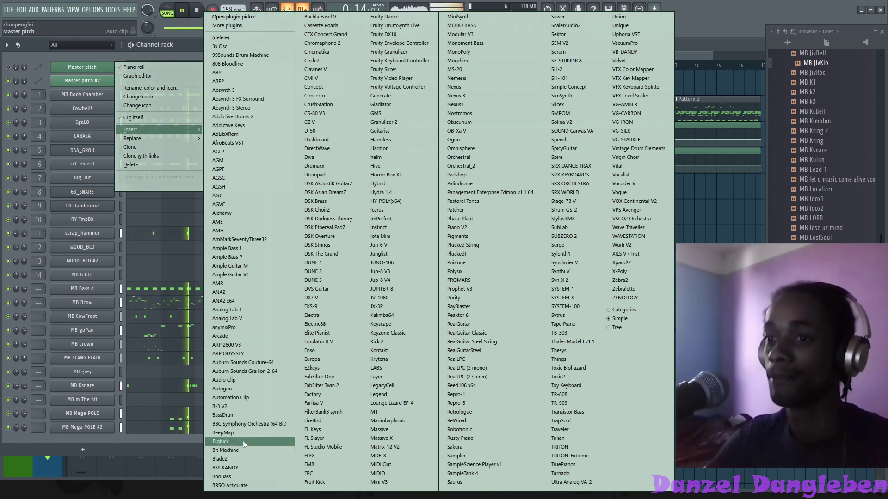
{"action": "left_click", "coordinate": [235, 474]}
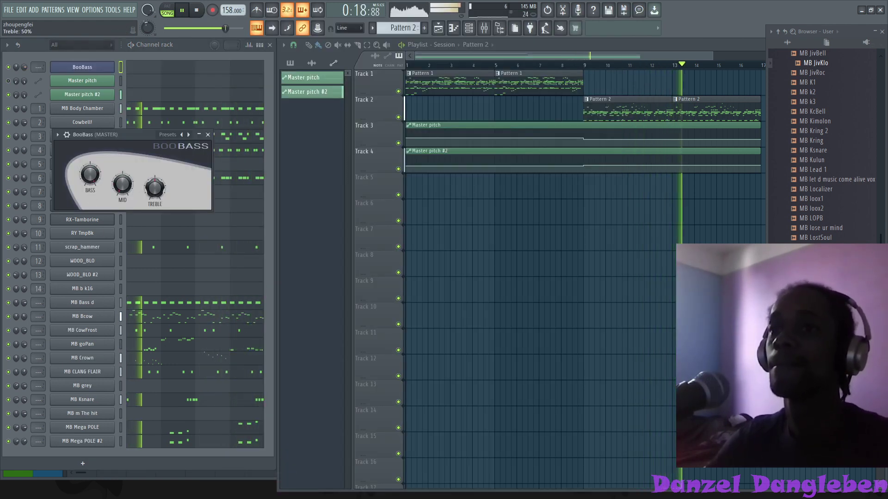
{"action": "left_click", "coordinate": [207, 135]}
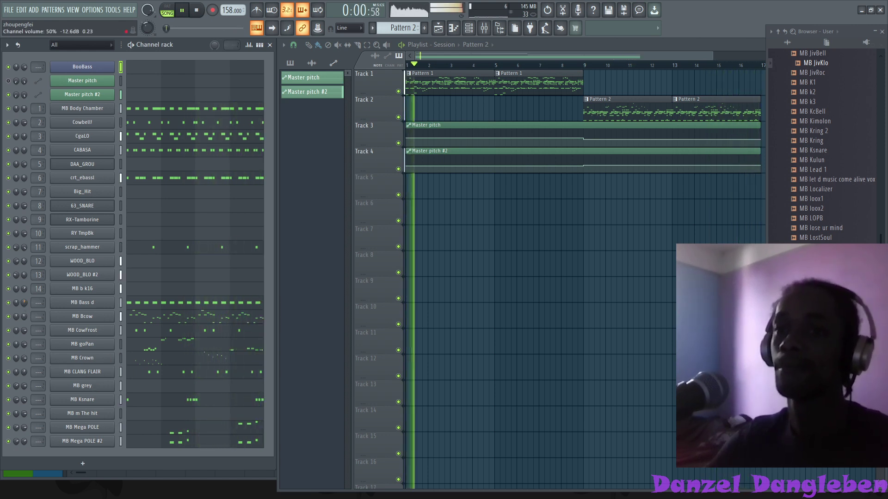
- Play through the arrangement and audition the Pattern 2 section from bar 9
{"action": "scroll", "coordinate": [23, 304], "scroll_direction": "down", "scroll_amount": 5}
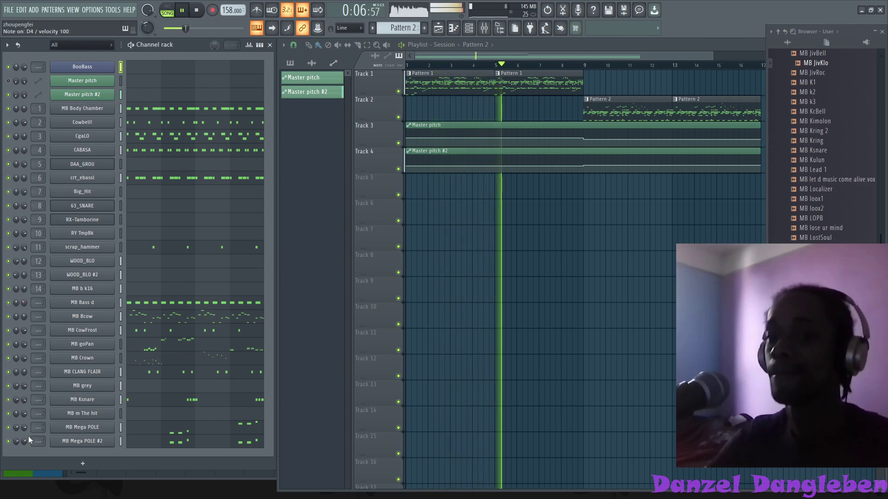
{"action": "scroll", "coordinate": [24, 439], "scroll_direction": "up", "scroll_amount": 4}
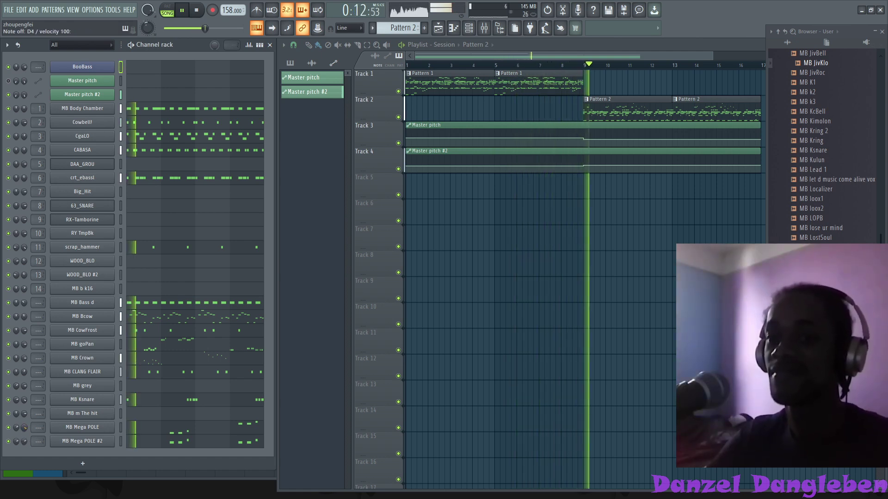
{"action": "scroll", "coordinate": [24, 441], "scroll_direction": "down", "scroll_amount": 3}
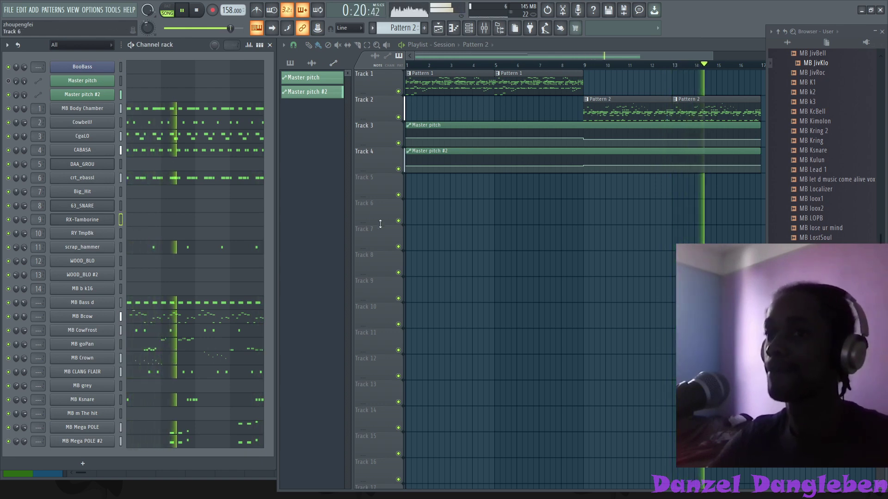
{"action": "key", "text": "space"}
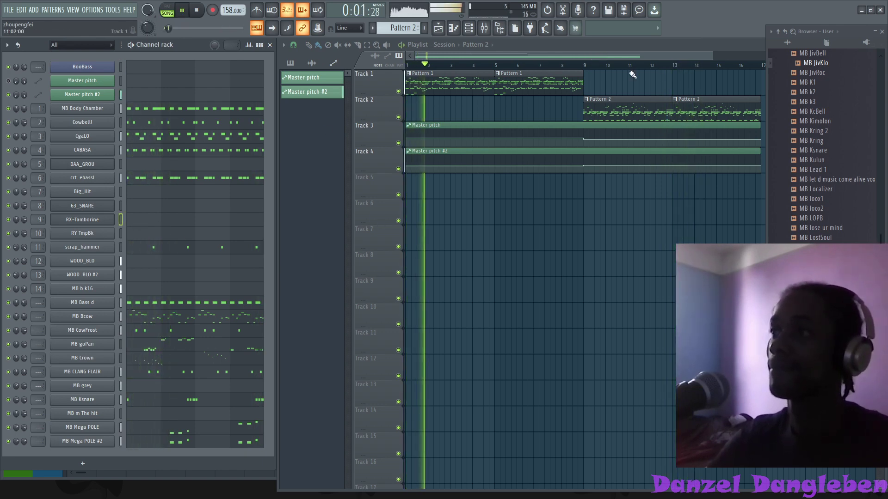
{"action": "key", "text": "space"}
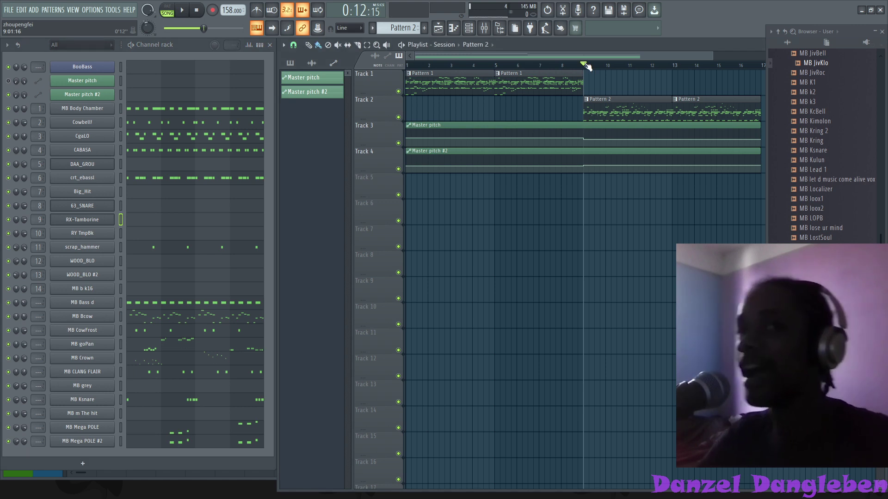
{"action": "key", "text": "space"}
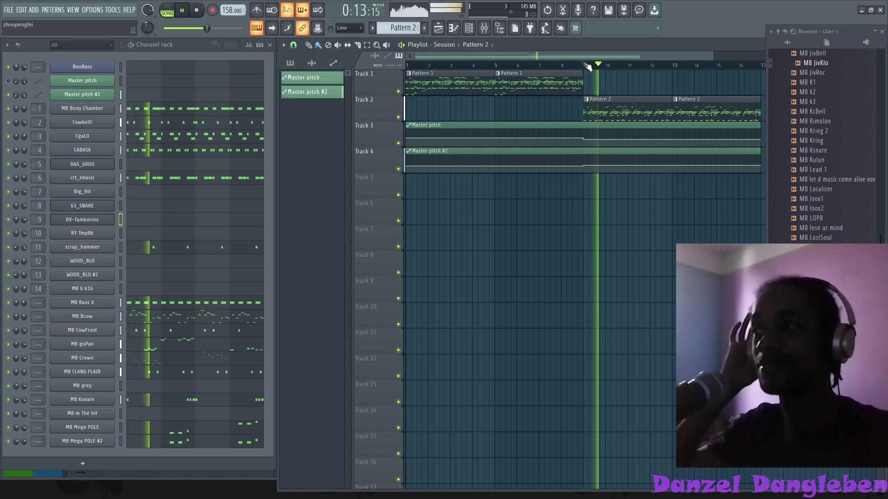
{"action": "key", "text": "space"}
- Split both Master pitch clips at bar 9 and swap the halves, placing Pattern 2 at bar 1 and Pattern 1 at bar 9
{"action": "left_click", "coordinate": [874, 32]}
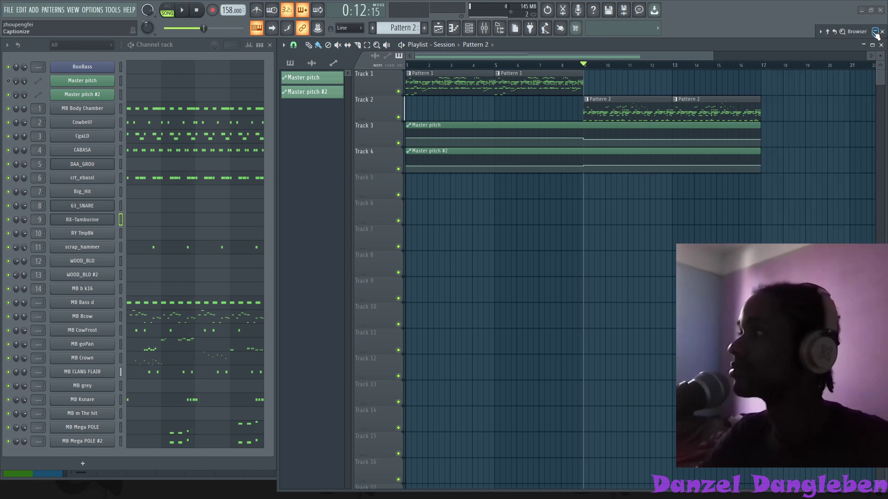
{"action": "left_click", "coordinate": [870, 32]}
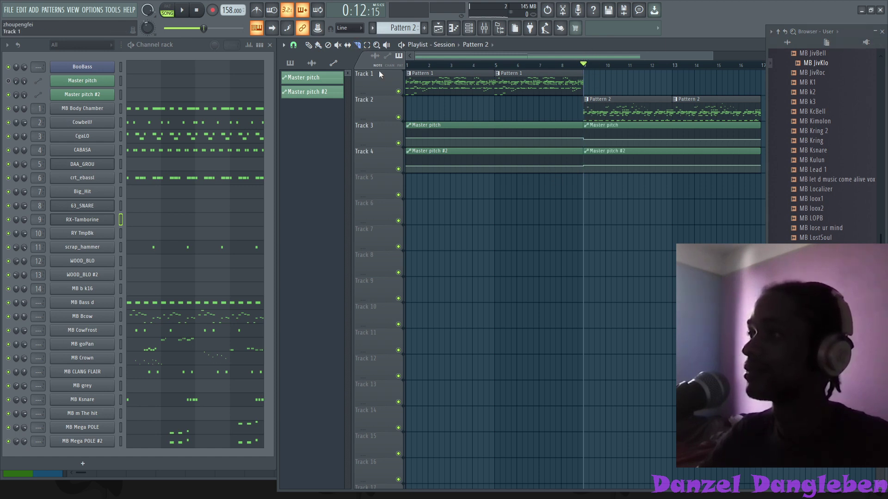
{"action": "left_click_drag", "start_coordinate": [524, 194], "coordinate": [792, 83]}
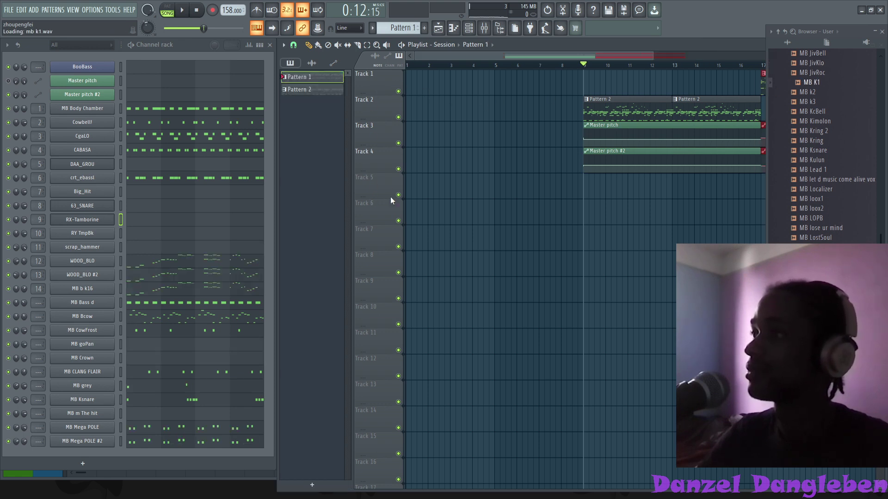
{"action": "key", "text": "ctrl+a"}
{"action": "left_click_drag", "start_coordinate": [623, 125], "coordinate": [445, 124]}
{"action": "left_click", "coordinate": [437, 114]}
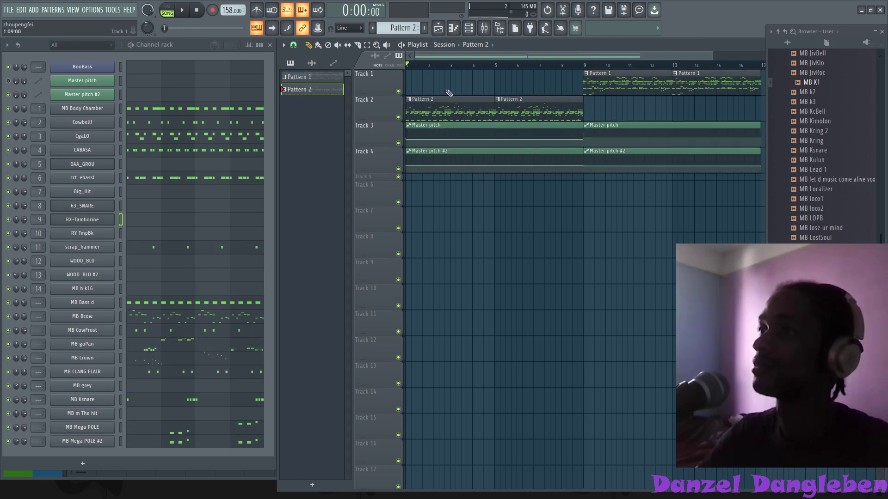
- Record a single D5 hit on MB grey around the start of bar 2 in Pattern 2 and check it in the piano roll
{"action": "key", "text": "space"}
{"action": "left_click", "coordinate": [815, 218]}
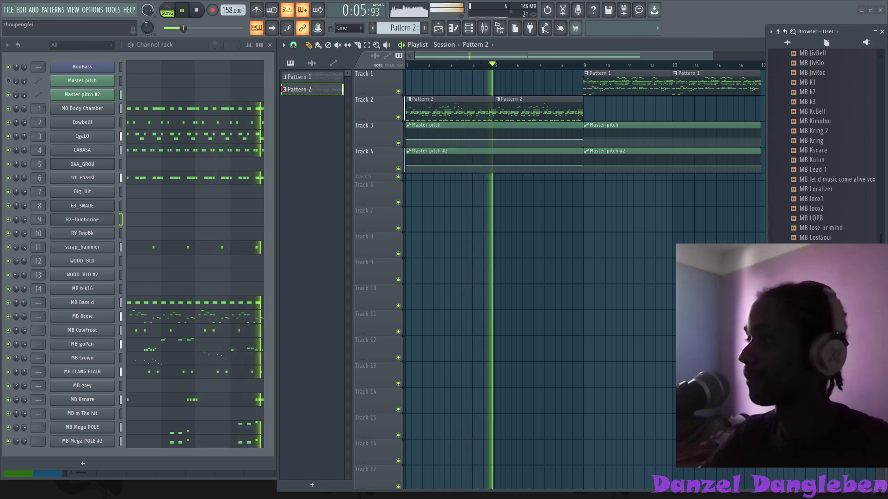
{"action": "left_click", "coordinate": [148, 388]}
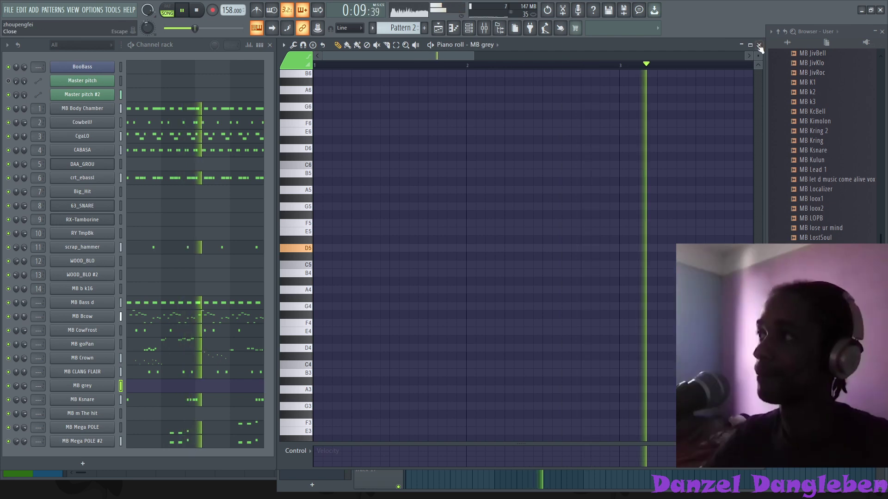
{"action": "left_click", "coordinate": [760, 47]}
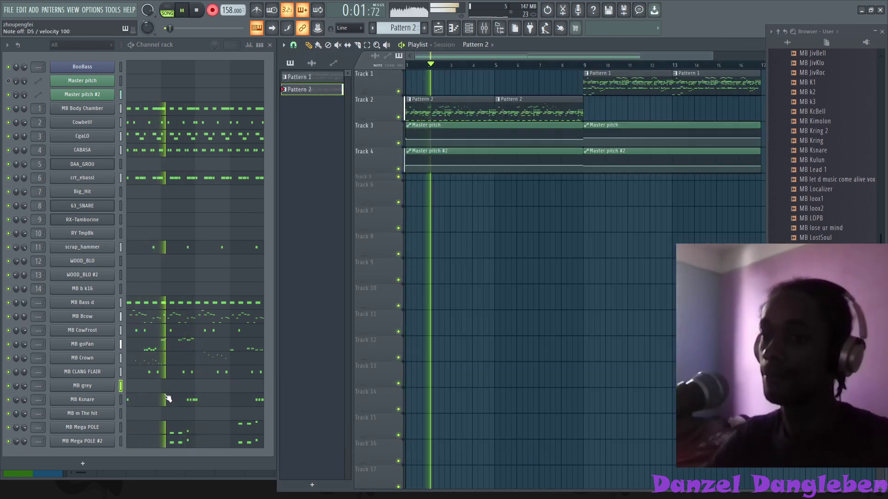
{"action": "left_click", "coordinate": [182, 386]}
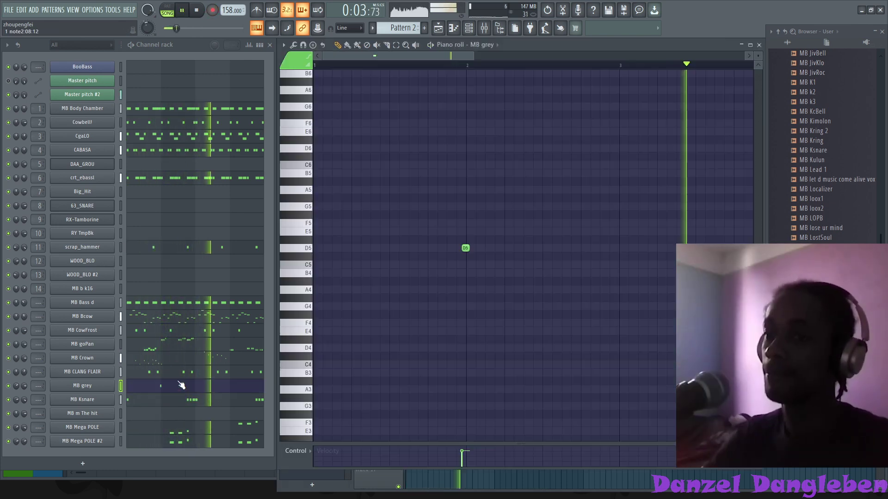
{"action": "left_click", "coordinate": [759, 45]}
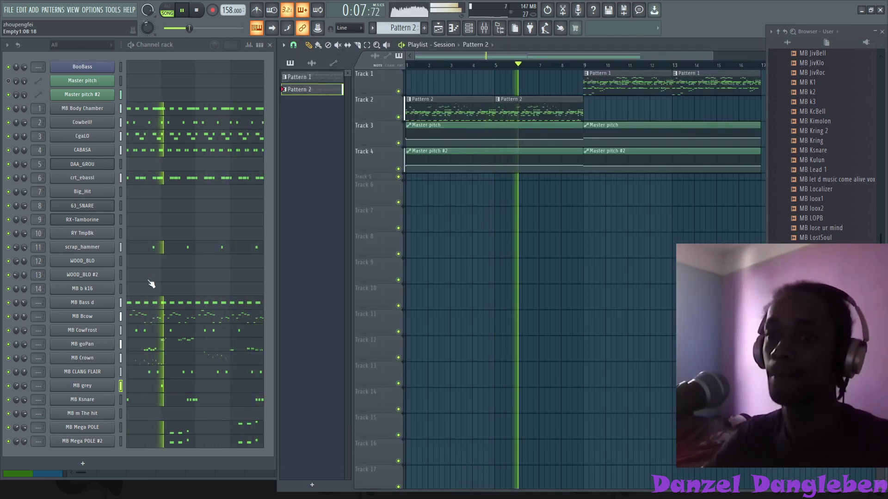
- Write a D5, D#5, D5 figure for MB b k16 in bars 1 and 2 of Pattern 2 and duplicate it over bars 3 and 4
{"action": "double_click", "coordinate": [318, 79]}
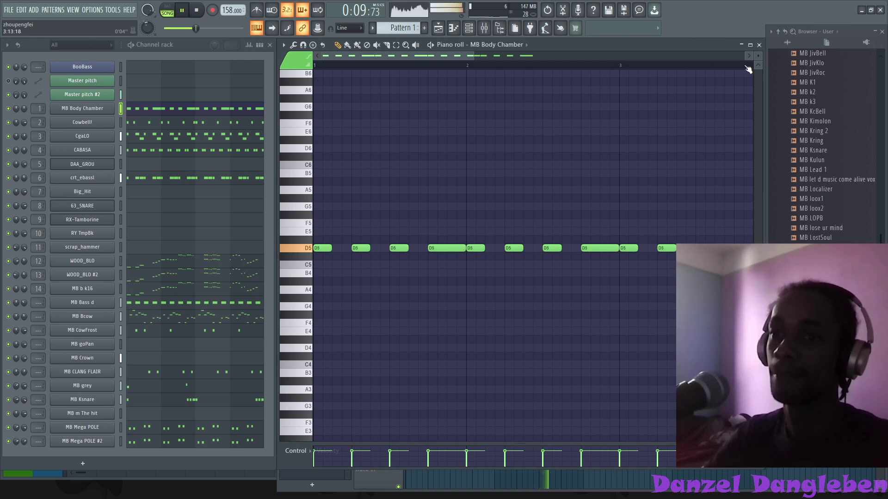
{"action": "left_click", "coordinate": [760, 45]}
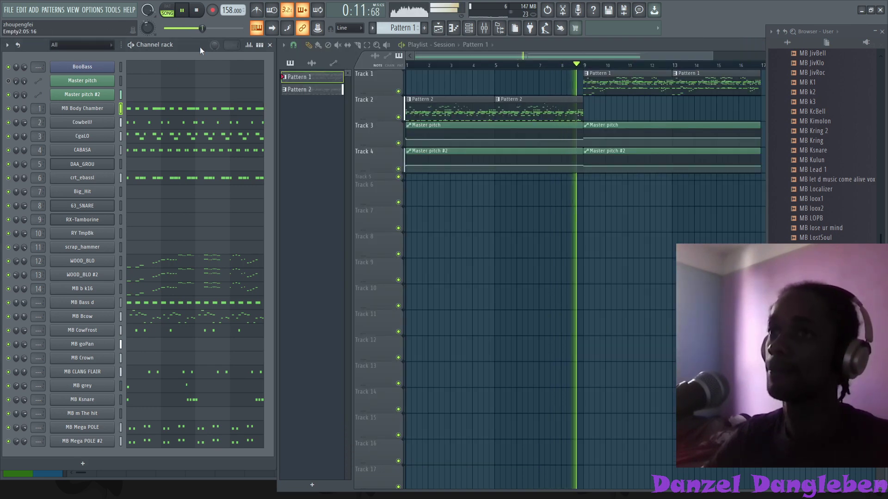
{"action": "left_click", "coordinate": [174, 290]}
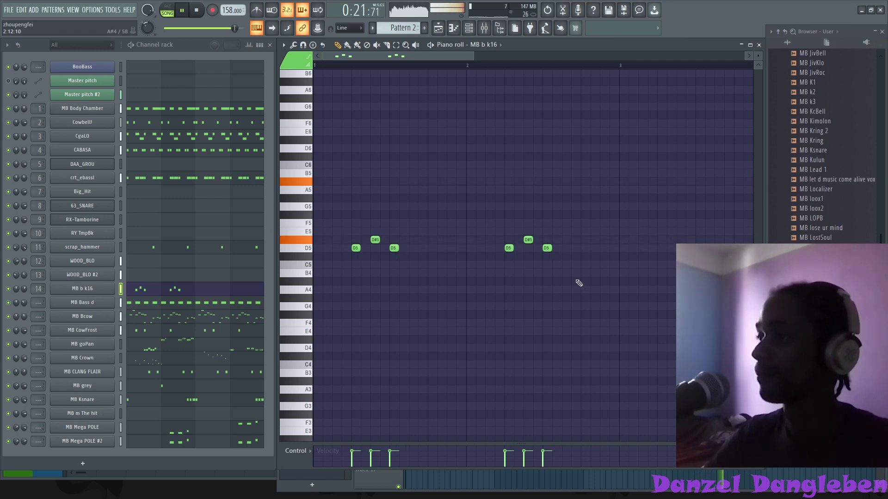
{"action": "key", "text": "ctrl+b"}
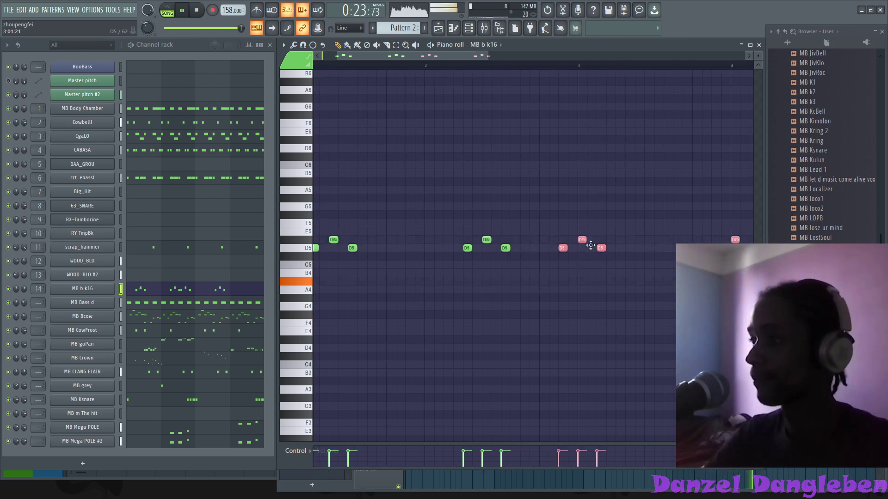
{"action": "left_click", "coordinate": [668, 226], "text": "ctrl"}
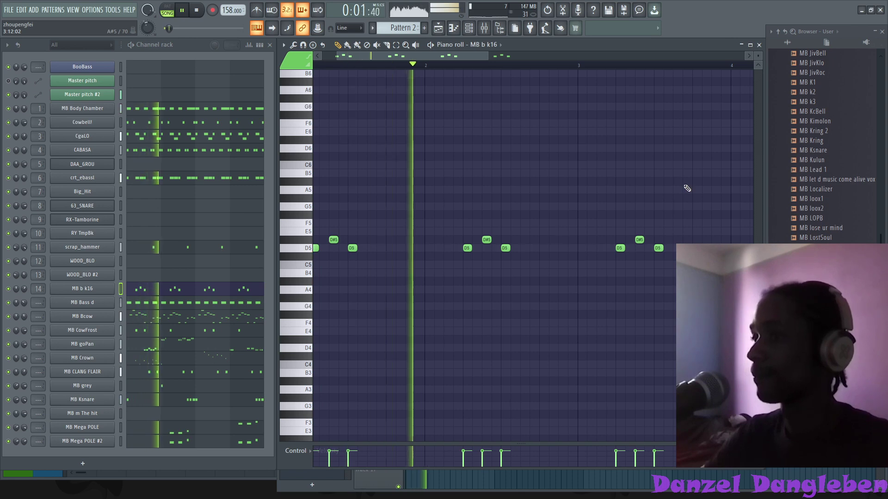
{"action": "key", "text": "ctrl+Down"}
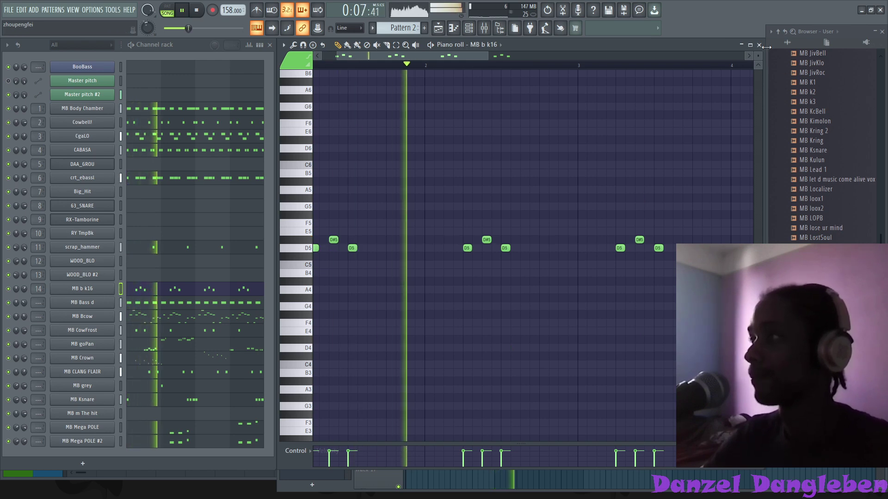
{"action": "key", "text": "F5"}
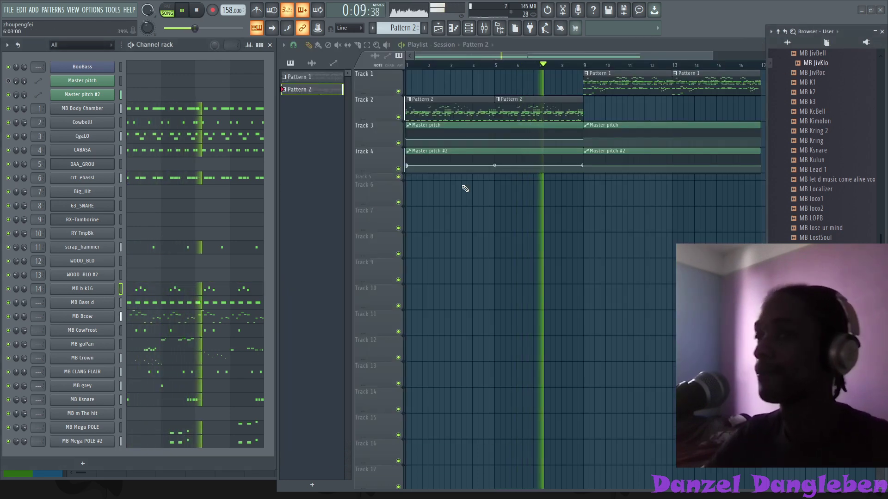
- Write a rising run of paired RX-Tamborine notes from A5 to E6 in Pattern 2, lowered one semitone, and set the channel to cut itself
{"action": "left_click", "coordinate": [135, 225]}
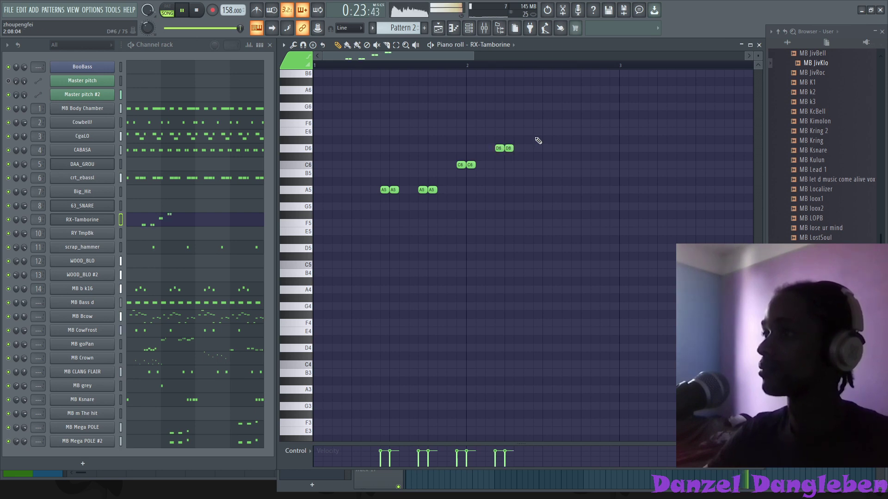
{"action": "left_click", "coordinate": [551, 131]}
{"action": "key", "text": "space"}
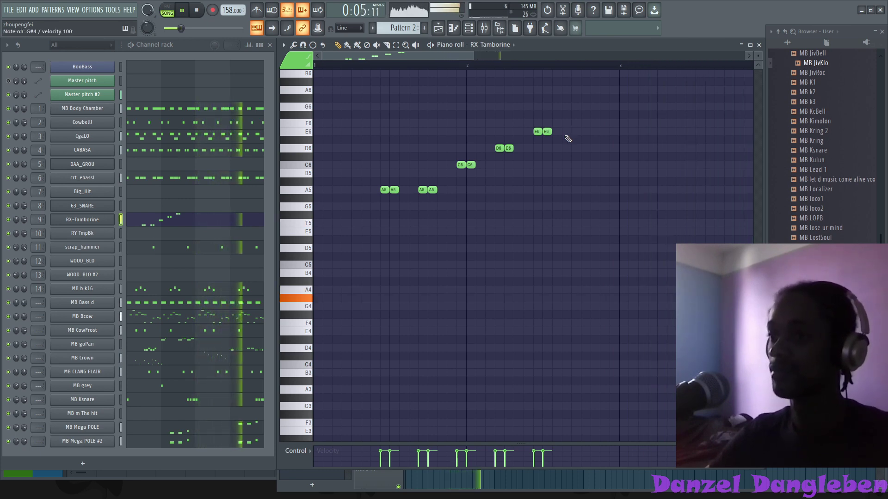
{"action": "key", "text": "shift+Down"}
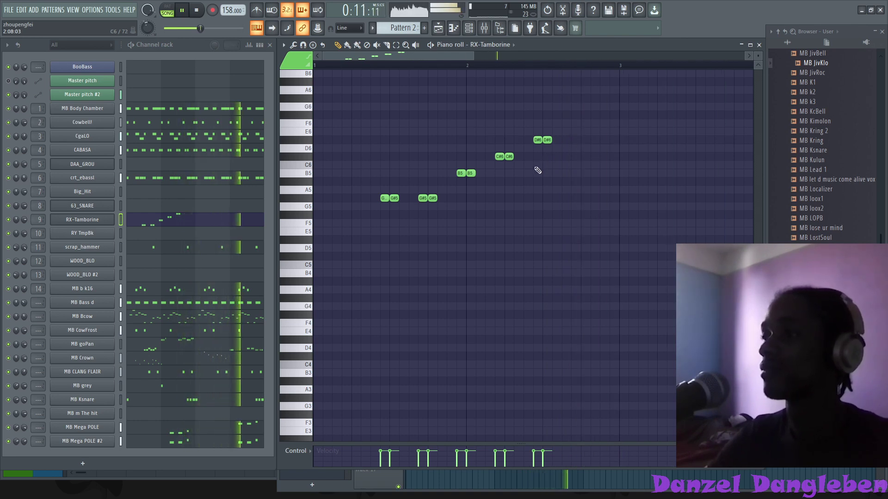
{"action": "right_click", "coordinate": [95, 225]}
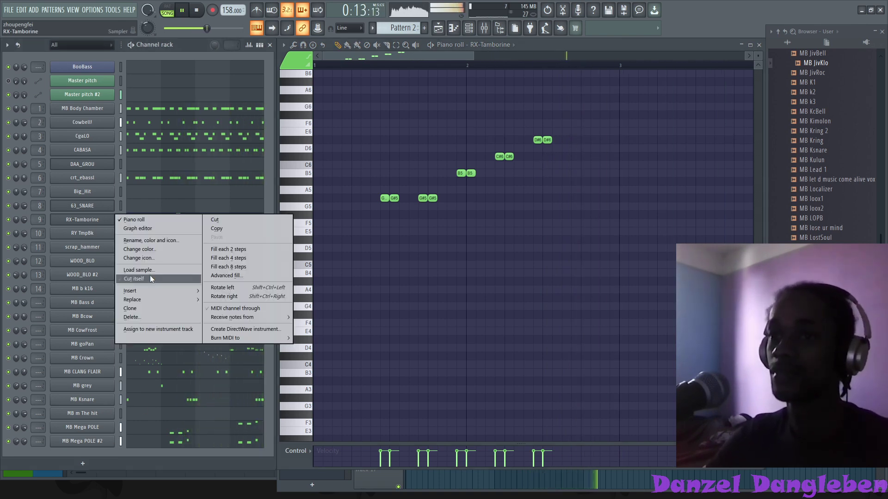
{"action": "left_click", "coordinate": [141, 277]}
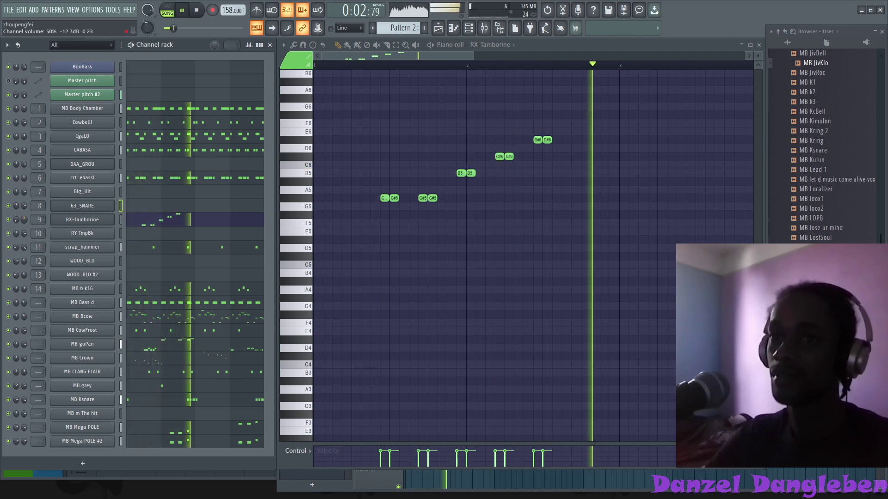
- Add C5 hits on steps 4 and 11 of bars 1 and 2 for 63_SNARE in Pattern 2, and duplicate them over bars 3 and 4
{"action": "left_click", "coordinate": [149, 205]}
{"action": "left_click", "coordinate": [149, 205]}
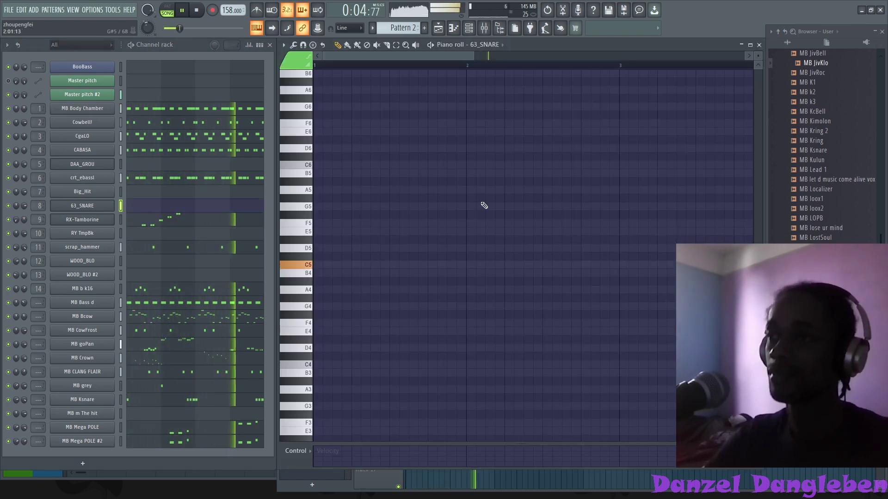
{"action": "left_click", "coordinate": [345, 264]}
{"action": "left_click", "coordinate": [413, 264]}
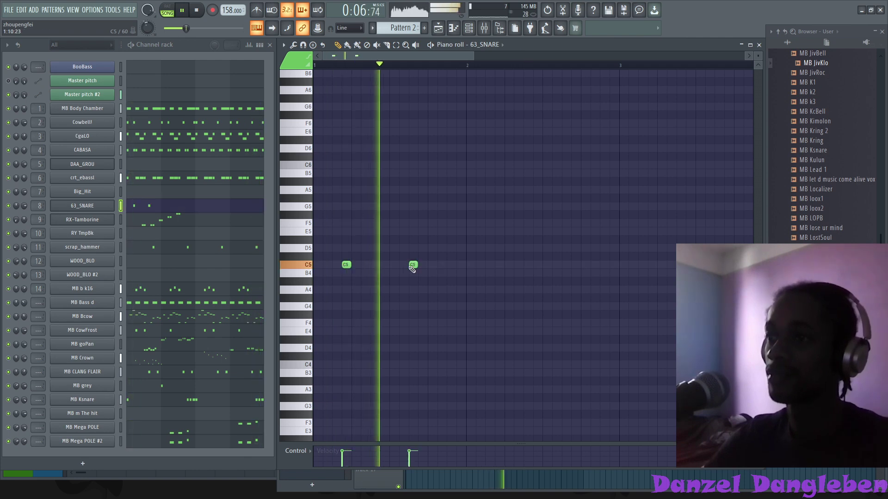
{"action": "left_click", "coordinate": [499, 264]}
{"action": "double_click", "coordinate": [565, 264]}
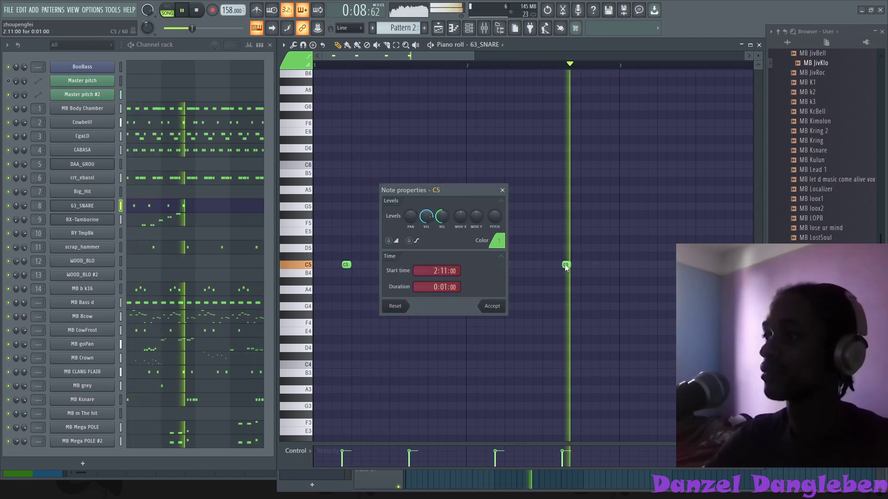
{"action": "left_click", "coordinate": [507, 190]}
{"action": "right_click", "coordinate": [510, 190]}
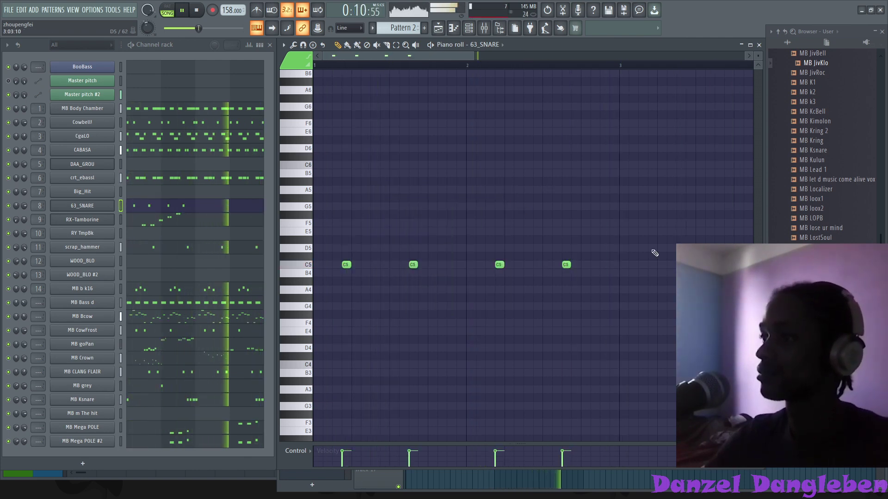
{"action": "key", "text": "ctrl+b"}
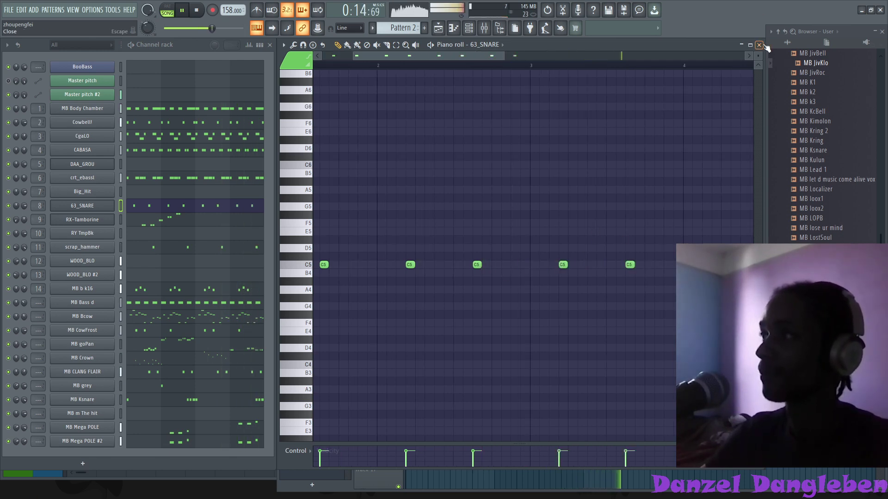
{"action": "left_click", "coordinate": [759, 45]}
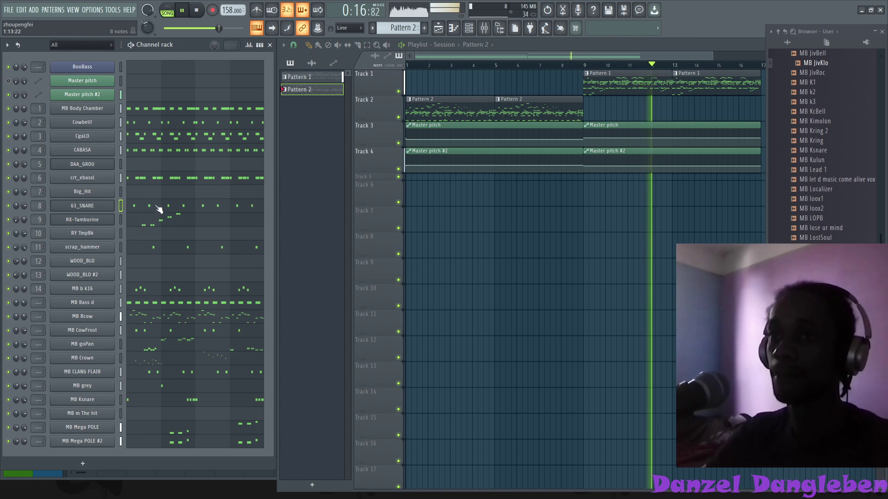
- Copy the 63_SNARE part into Pattern 1, check the channel's sampler settings, and lower its channel volume to about 41%
{"action": "key", "text": "minus"}
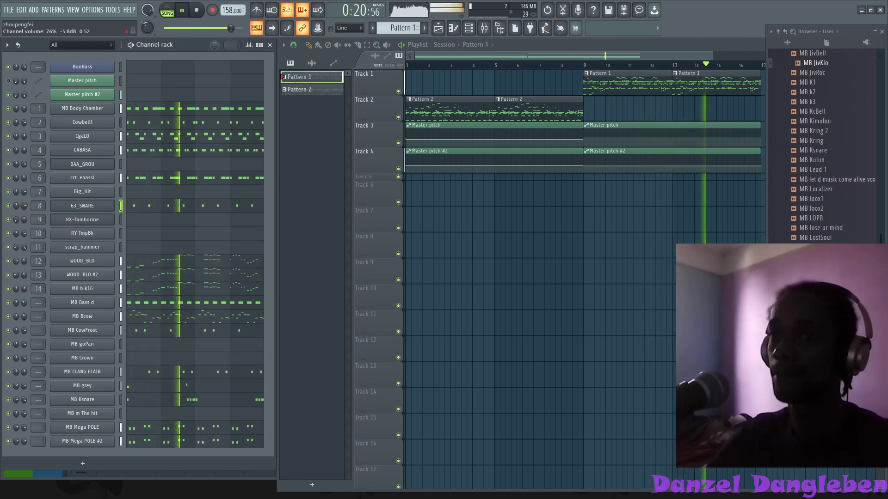
{"action": "left_click", "coordinate": [63, 204]}
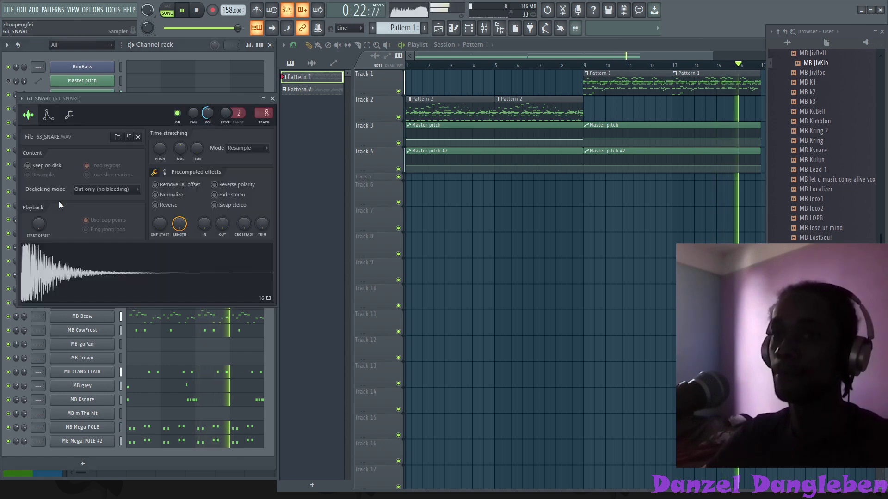
{"action": "left_click", "coordinate": [272, 98]}
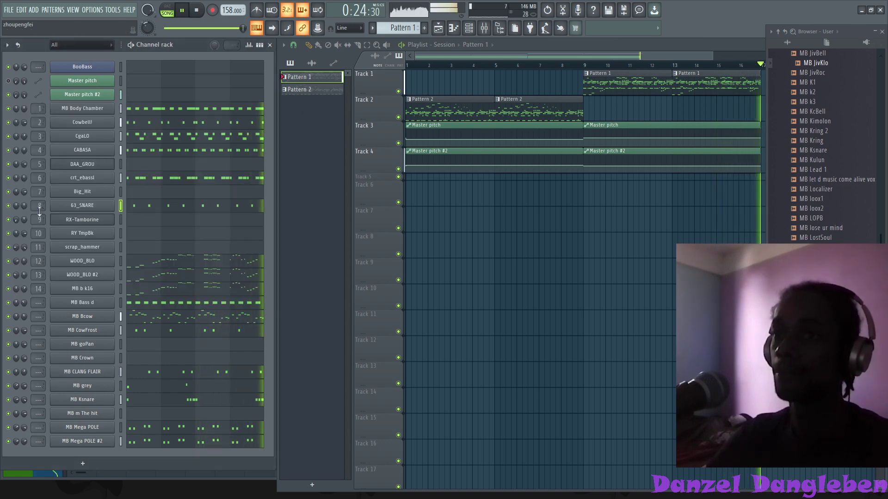
{"action": "left_click", "coordinate": [83, 207]}
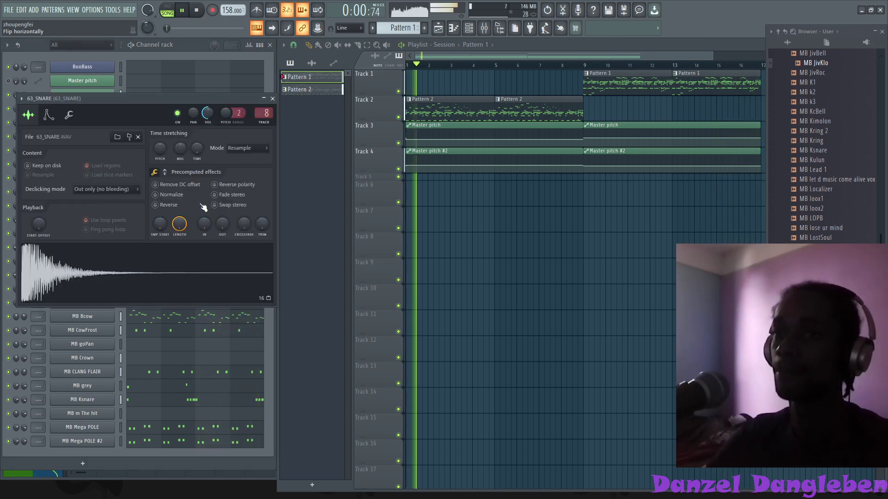
{"action": "left_click", "coordinate": [272, 99]}
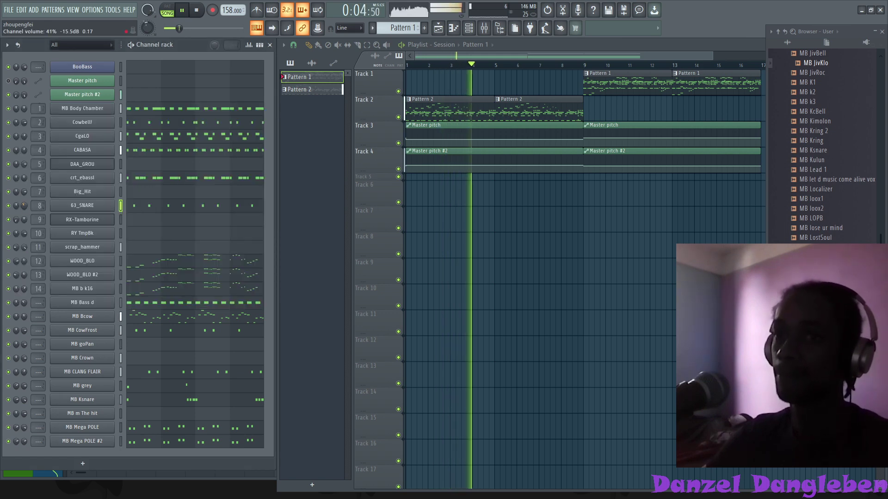
{"action": "left_click_drag", "start_coordinate": [25, 206], "coordinate": [18, 196]}
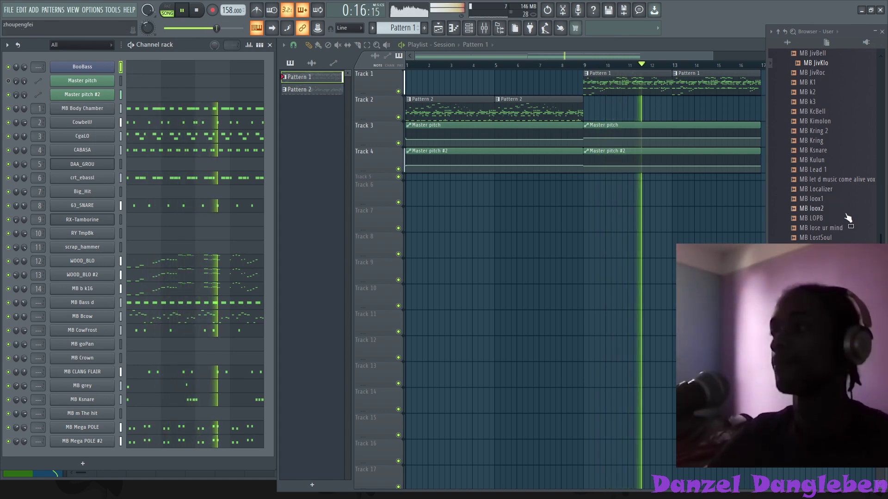
- Preview the MB Sound 5 sample, stop playback, and look through the user samples for another tone
{"action": "scroll", "coordinate": [848, 218], "scroll_direction": "down", "scroll_amount": 10}
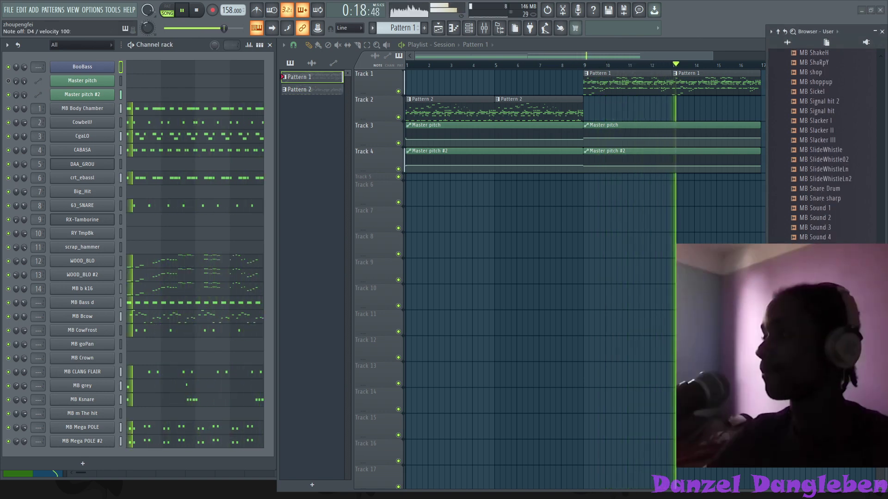
{"action": "left_click", "coordinate": [837, 247]}
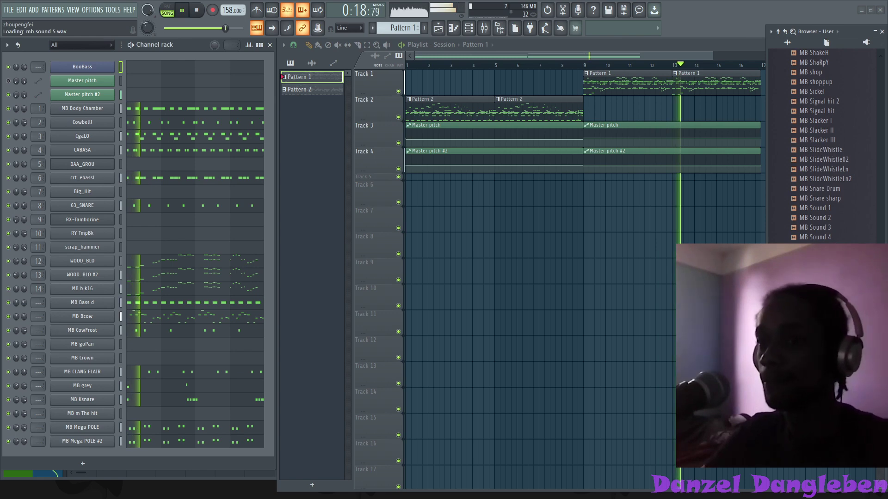
{"action": "key", "text": "space"}
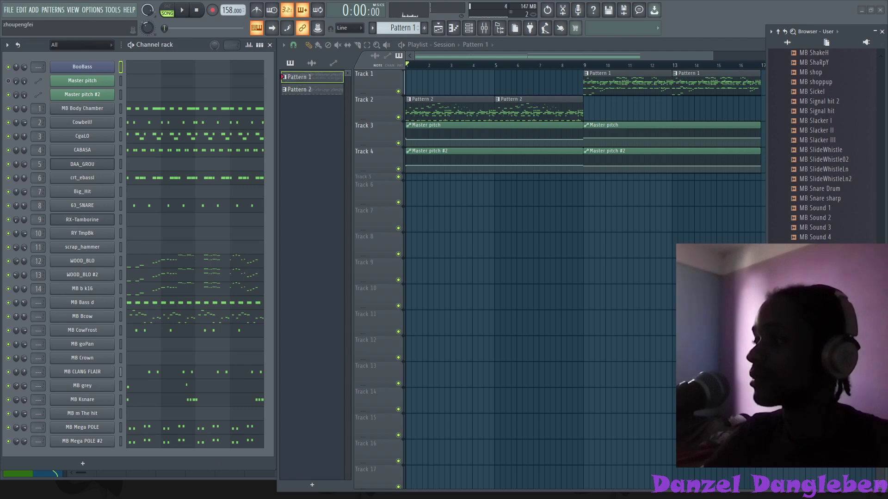
{"action": "scroll", "coordinate": [830, 146], "scroll_direction": "down", "scroll_amount": 4}
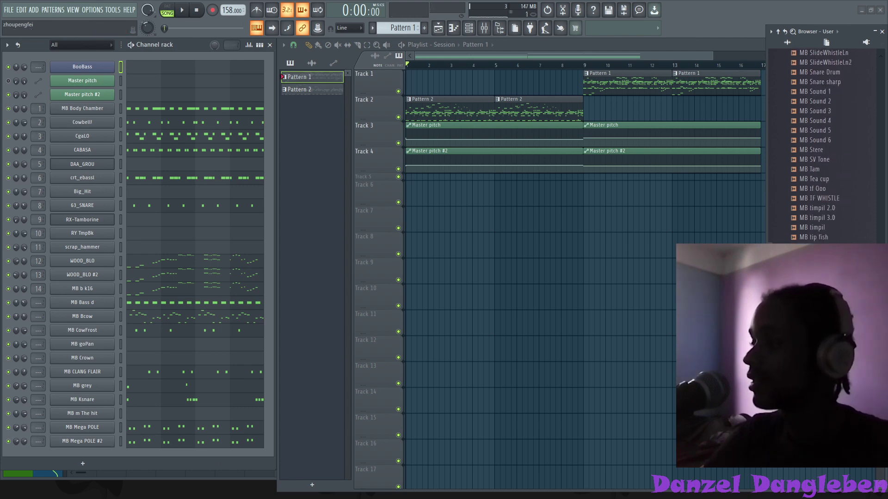
{"action": "scroll", "coordinate": [823, 146], "scroll_direction": "down", "scroll_amount": 2}
- Add the MB TONE 14 sample as a new channel below MB Mega POLE #2 and show its sampler settings
{"action": "left_click_drag", "start_coordinate": [812, 247], "coordinate": [43, 451]}
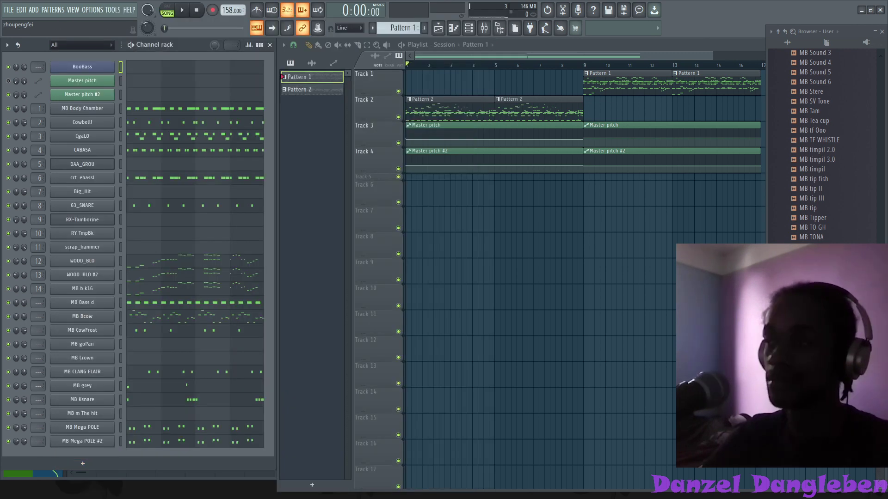
{"action": "left_click_drag", "start_coordinate": [812, 247], "coordinate": [740, 278]}
{"action": "left_click_drag", "start_coordinate": [157, 446], "coordinate": [98, 448]}
{"action": "left_click", "coordinate": [101, 454]}
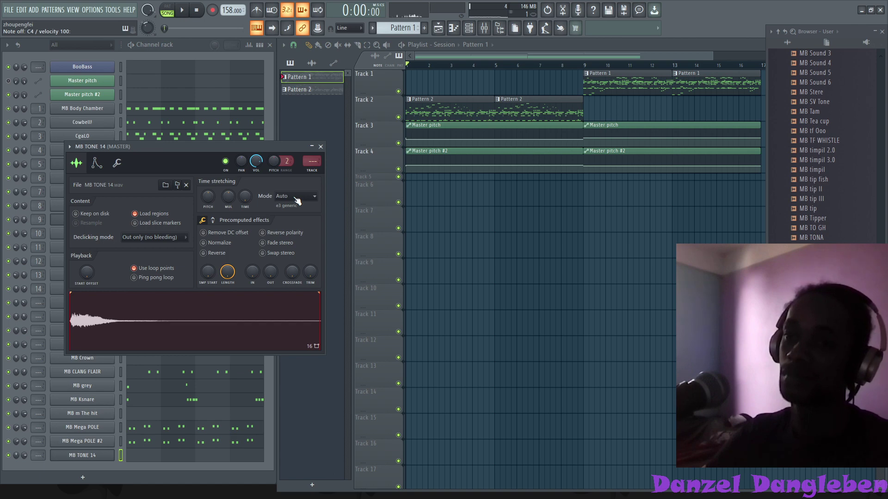
- Audition MB TONE 14 with the beat, disable its loop points, and close its sampler settings
{"action": "key", "text": "space"}
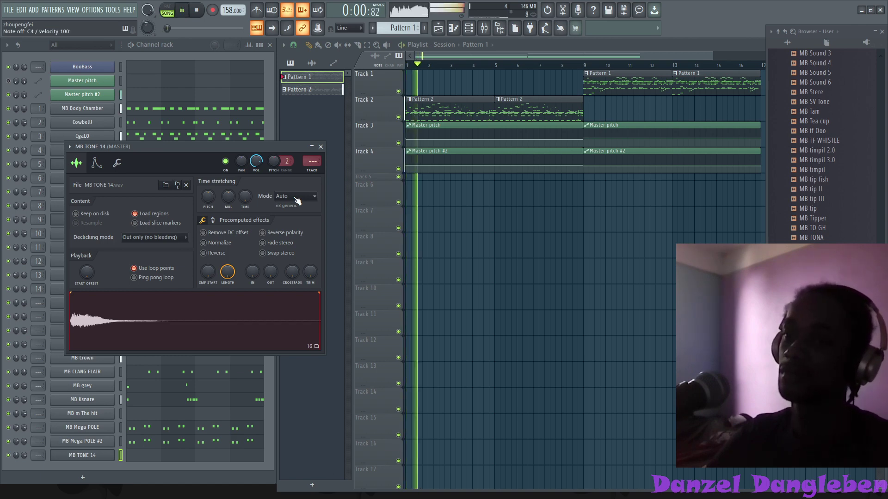
{"action": "key", "text": "space"}
{"action": "left_click", "coordinate": [167, 269]}
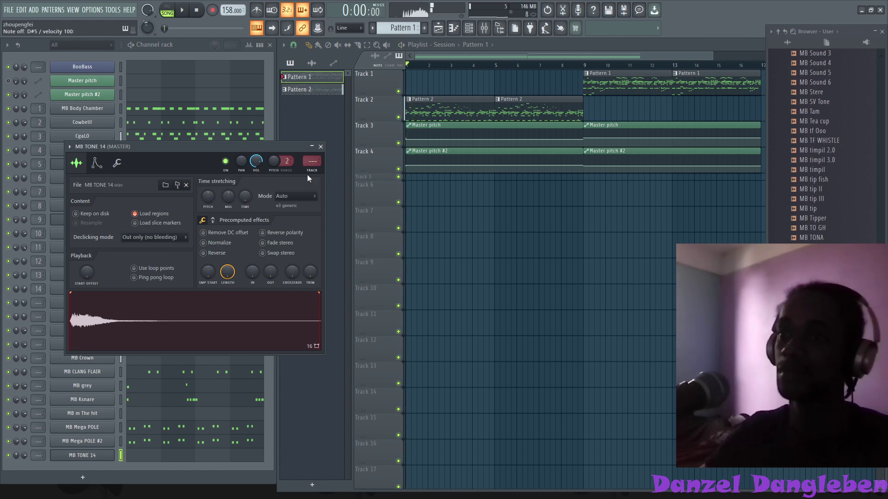
{"action": "left_click", "coordinate": [321, 147]}
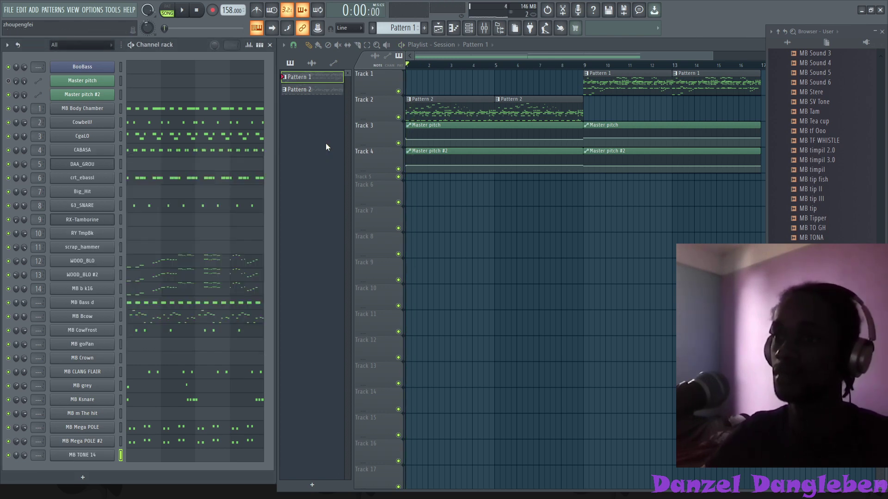
- Write a short MB TONE 14 part on D#6 and D#7, place it in Pattern 2, and set its channel volume to about 33%
{"action": "left_click", "coordinate": [160, 459]}
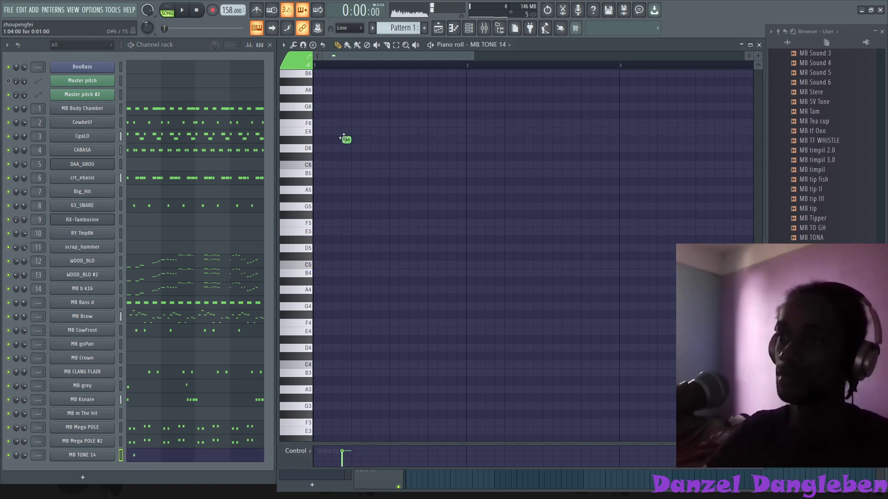
{"action": "mouse_move", "coordinate": [344, 138]}
{"action": "left_mouse_down"}
{"action": "mouse_move", "coordinate": [343, 69]}
{"action": "mouse_move", "coordinate": [343, 146]}
{"action": "left_mouse_up"}
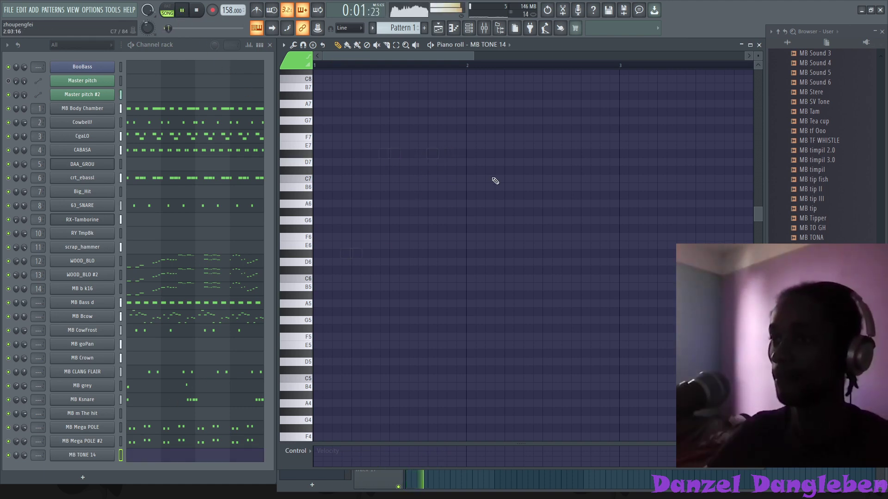
{"action": "scroll", "coordinate": [390, 26], "scroll_direction": "down", "scroll_amount": 1}
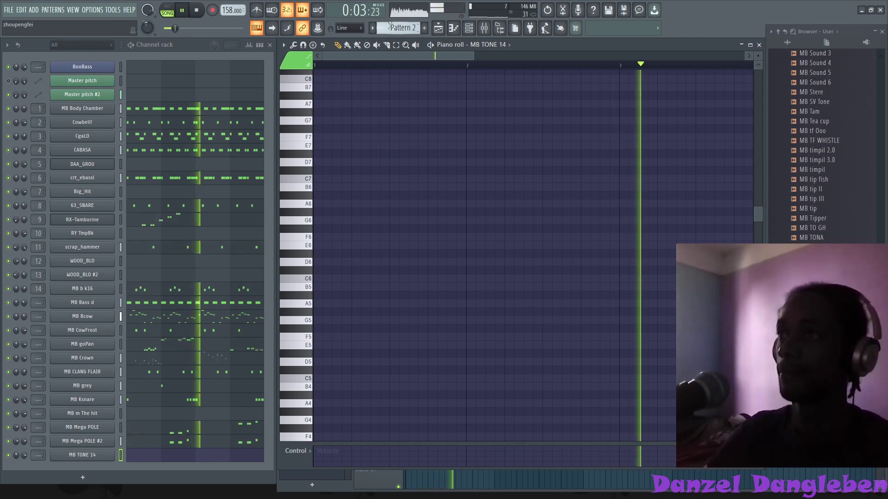
{"action": "key", "text": "ctrl+v"}
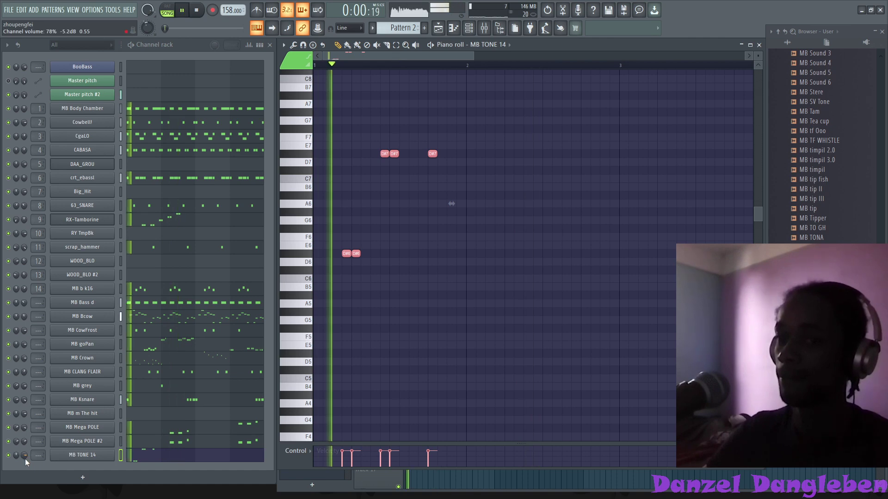
{"action": "key", "text": "space"}
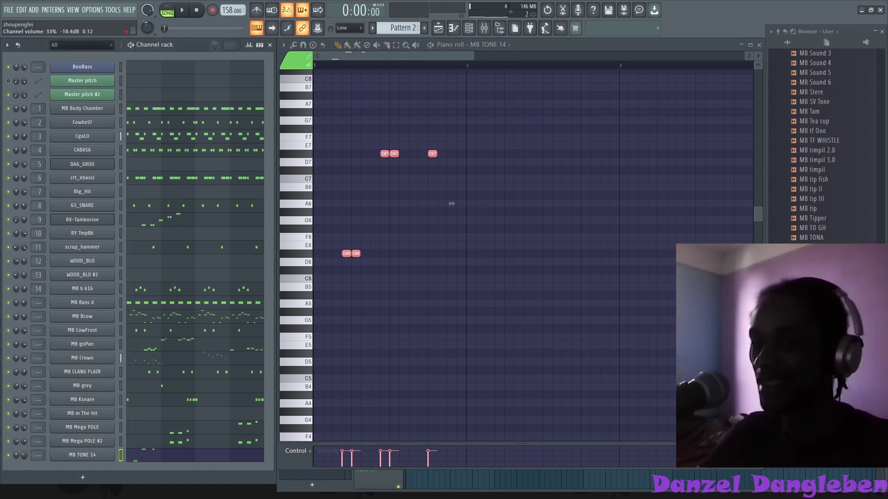
{"action": "key", "text": "F5"}
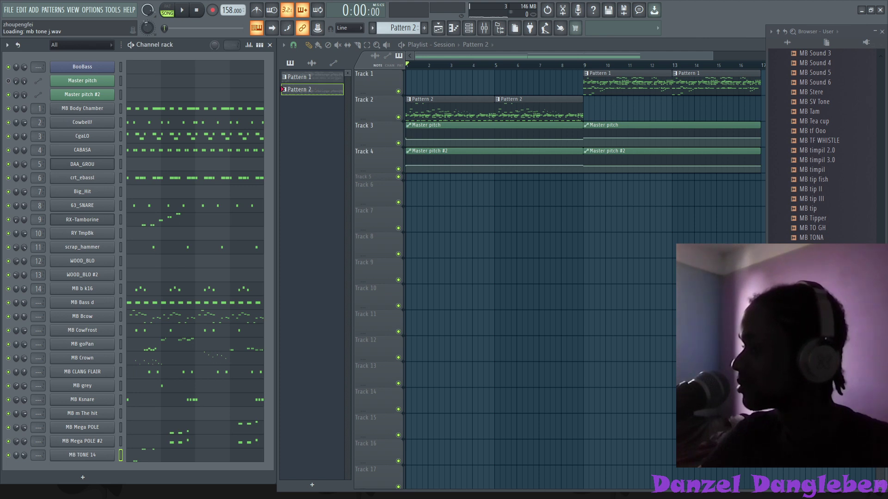
- Find the MB WOOD_CLOCK sample in the user library and add it as a new channel below MB TONE 14
{"action": "scroll", "coordinate": [825, 146], "scroll_direction": "down", "scroll_amount": 10}
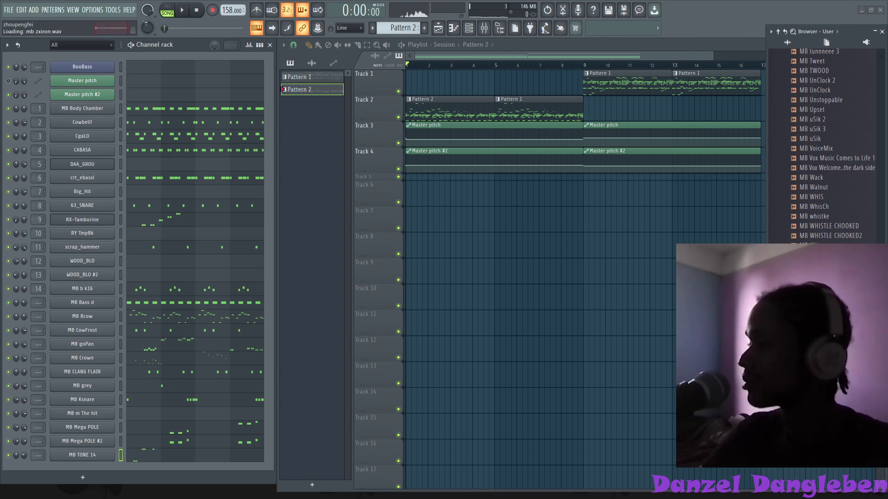
{"action": "left_click_drag", "start_coordinate": [813, 283], "coordinate": [343, 435]}
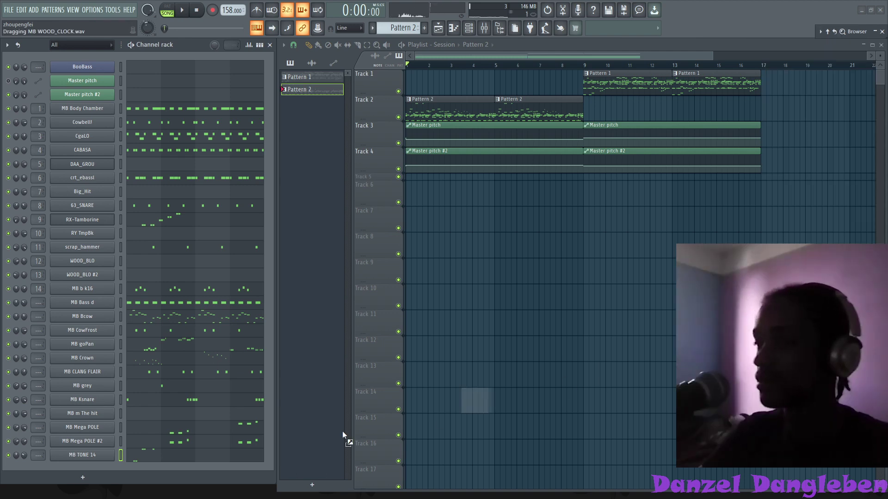
{"action": "left_click_drag", "start_coordinate": [120, 473], "coordinate": [98, 465]}
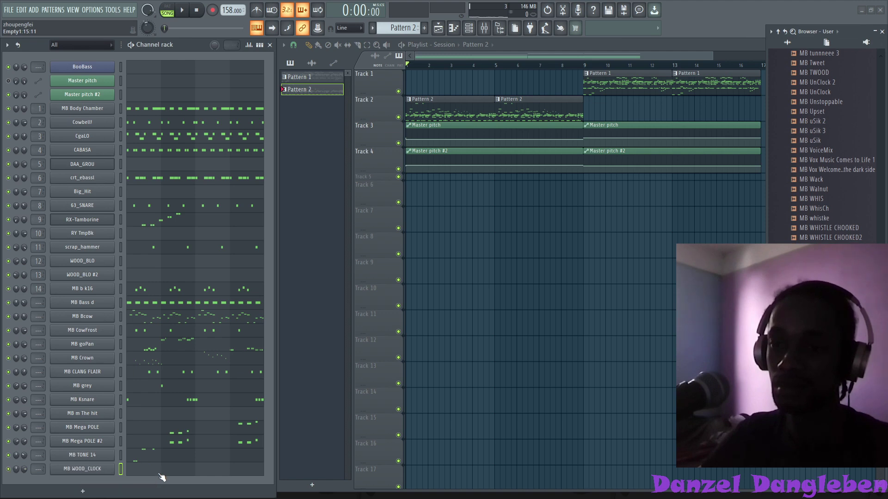
- Write a four-note MB WOOD_CLOCK rhythm on D5, repeat it across the four bars of Pattern 2, and play the beat
{"action": "left_click", "coordinate": [161, 475]}
{"action": "left_click", "coordinate": [400, 270]}
{"action": "left_click_drag", "start_coordinate": [317, 437], "coordinate": [353, 287]}
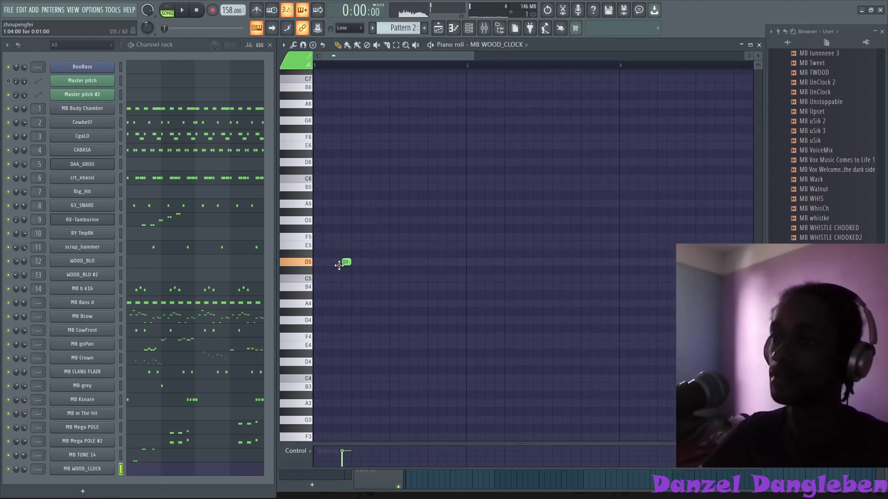
{"action": "left_click", "coordinate": [413, 262]}
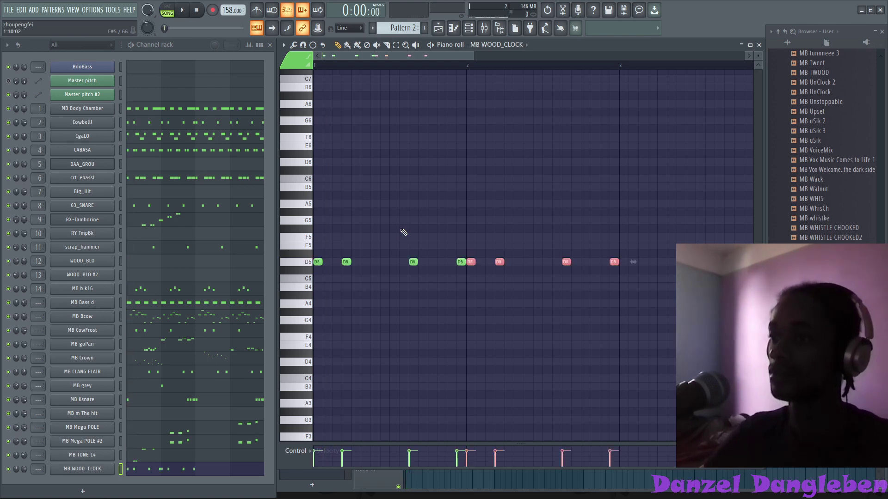
{"action": "key", "text": "ctrl+d"}
{"action": "key", "text": "ctrl+b"}
{"action": "key", "text": "ctrl+d"}
{"action": "key", "text": "space"}
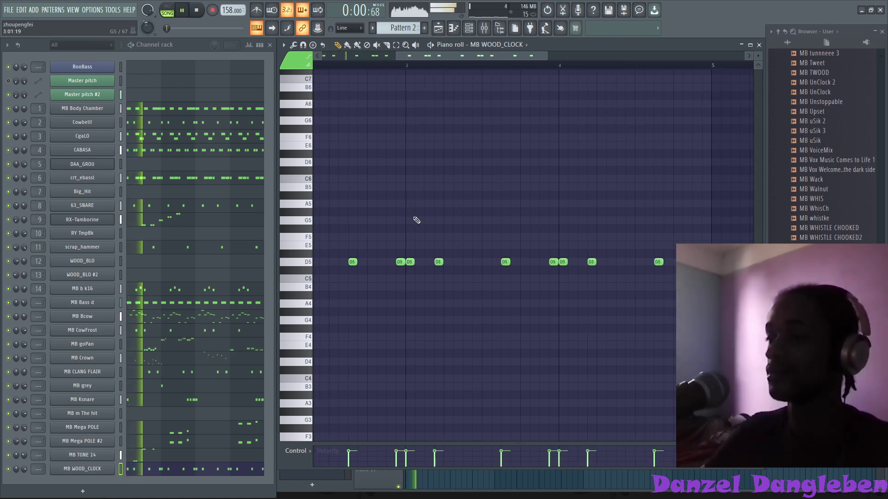
- Copy the MB WOOD_CLOCK part into Pattern 1 and set the channel's volume to about 36%
{"action": "key", "text": "ctrl+a"}
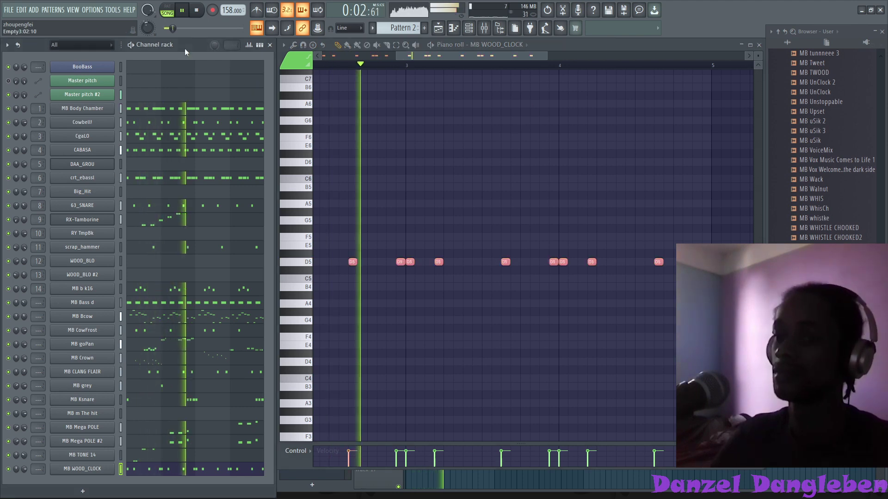
{"action": "key", "text": "minus"}
{"action": "key", "text": "ctrl+v"}
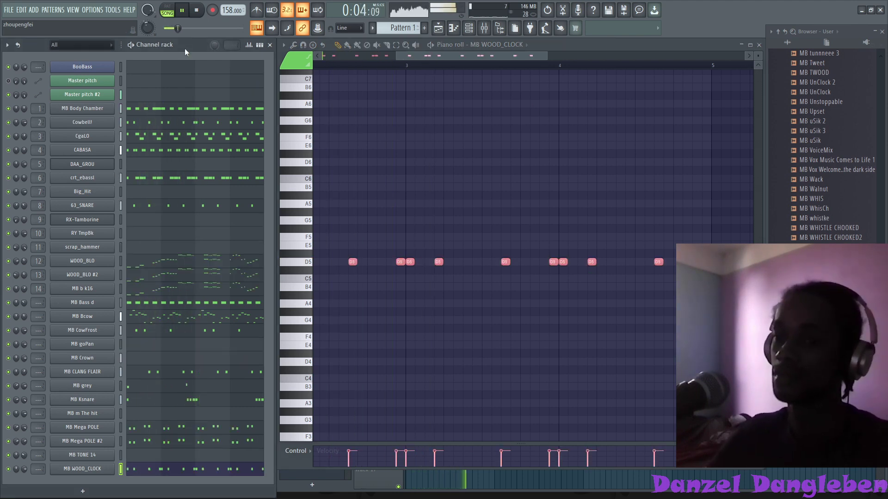
{"action": "left_click", "coordinate": [96, 469]}
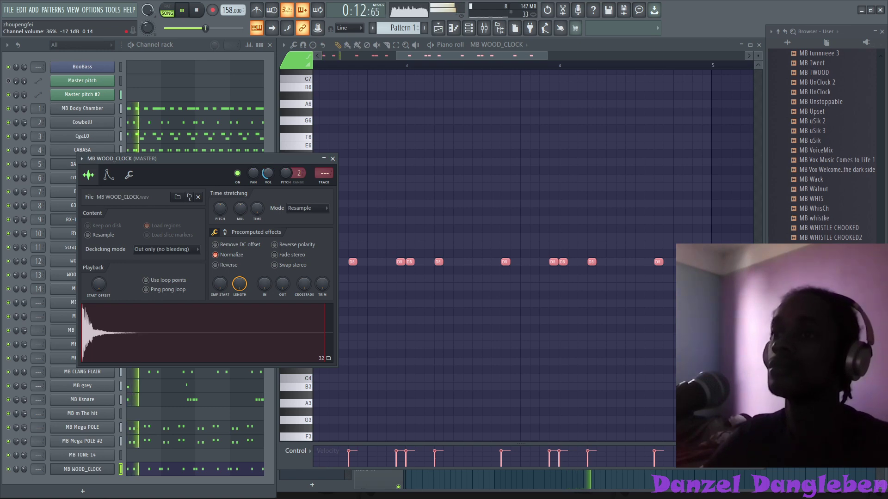
{"action": "left_click", "coordinate": [332, 159]}
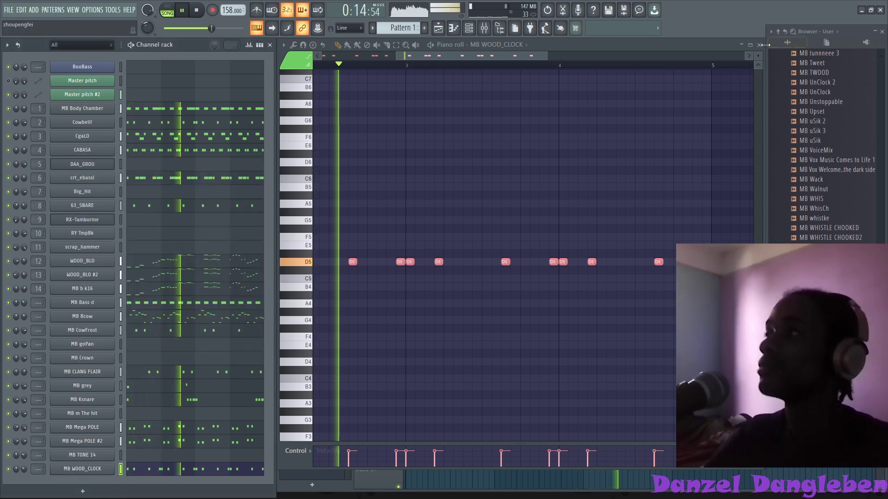
{"action": "left_click", "coordinate": [758, 44]}
- Look back through the user samples for another sound while the beat plays
{"action": "scroll", "coordinate": [833, 138], "scroll_direction": "up", "scroll_amount": 4}
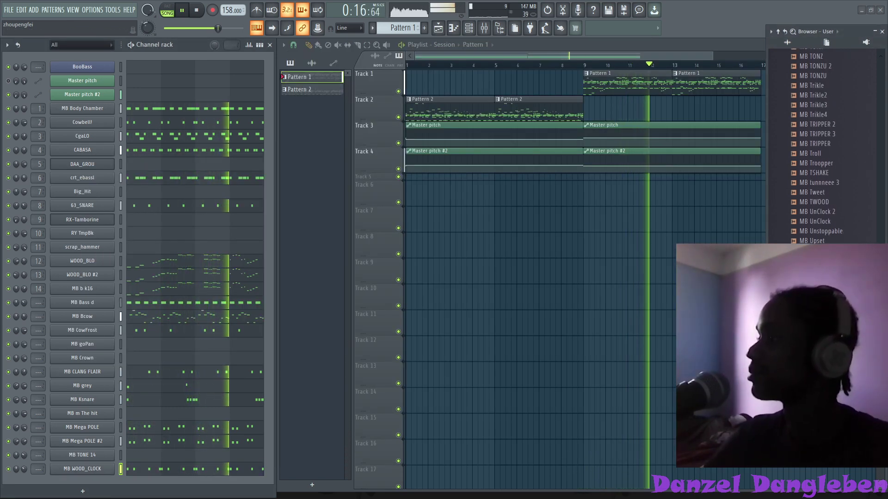
{"action": "scroll", "coordinate": [823, 139], "scroll_direction": "up", "scroll_amount": 5}
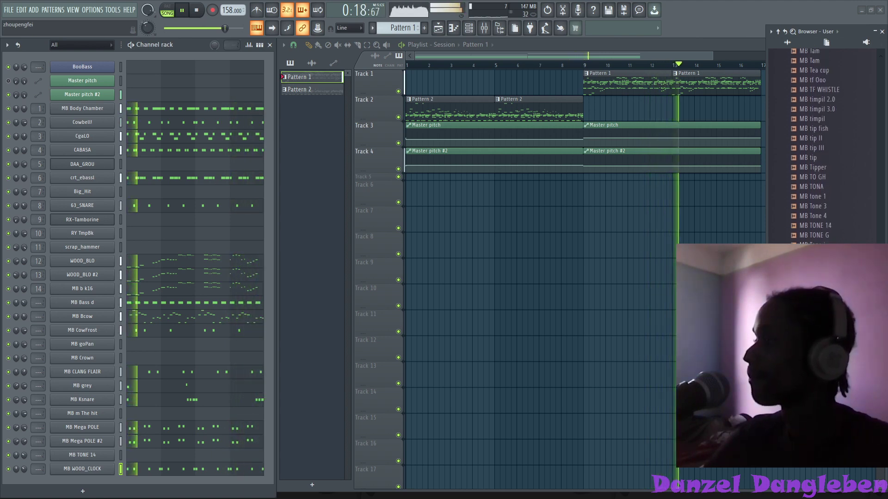
{"action": "scroll", "coordinate": [823, 139], "scroll_direction": "up", "scroll_amount": 5}
{"action": "scroll", "coordinate": [885, 213], "scroll_direction": "up", "scroll_amount": 6}
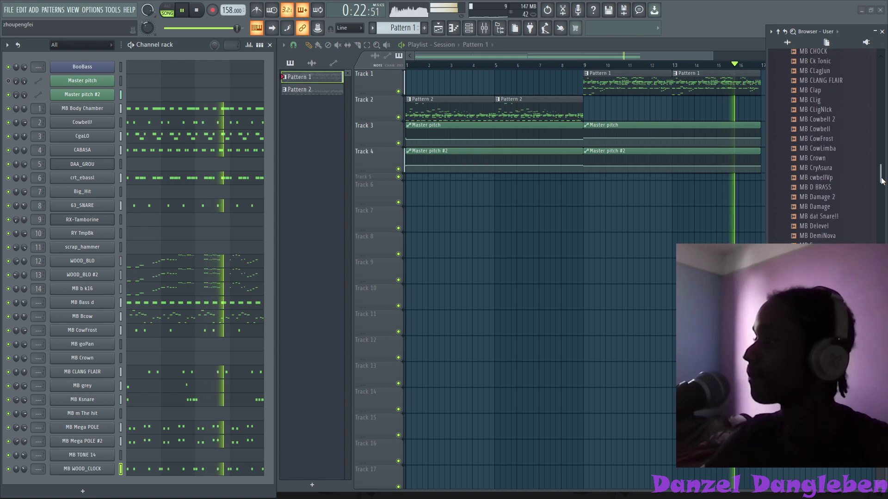
{"action": "scroll", "coordinate": [884, 213], "scroll_direction": "up", "scroll_amount": 8}
- Delete the MB Bass d channel
{"action": "right_click", "coordinate": [106, 309]}
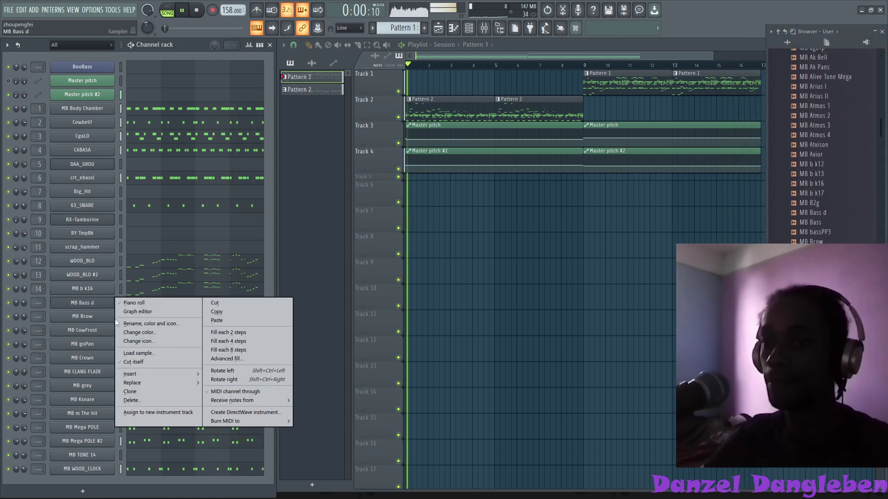
{"action": "left_click", "coordinate": [143, 393]}
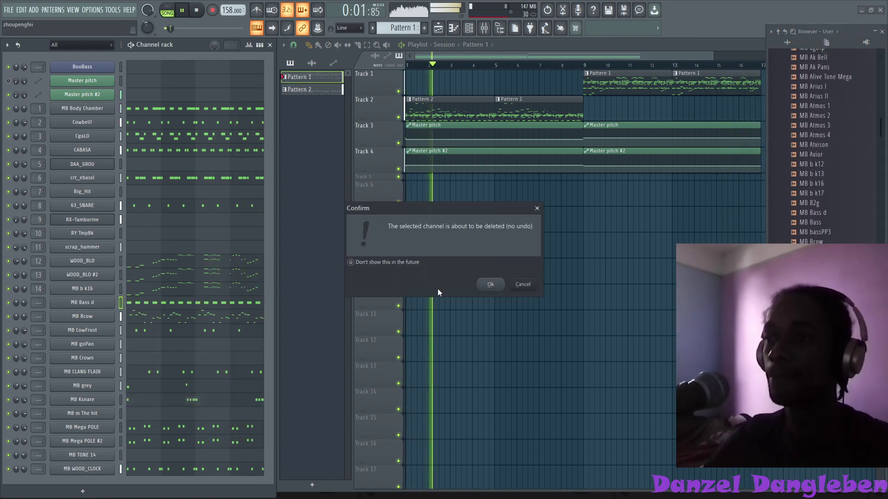
{"action": "left_click", "coordinate": [489, 284]}
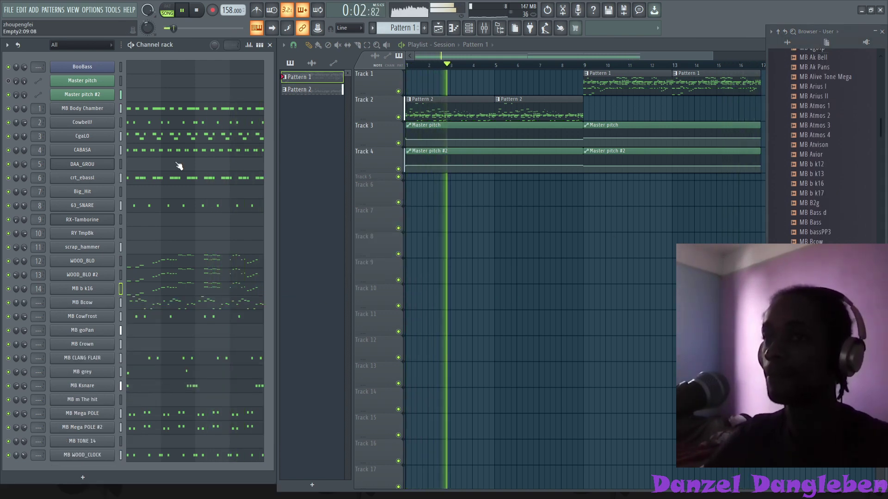
- Toggle Cut itself for the MB Body Chamber channel and set its sample's fade-out to about 7%
{"action": "right_click", "coordinate": [99, 112]}
{"action": "left_click", "coordinate": [146, 167]}
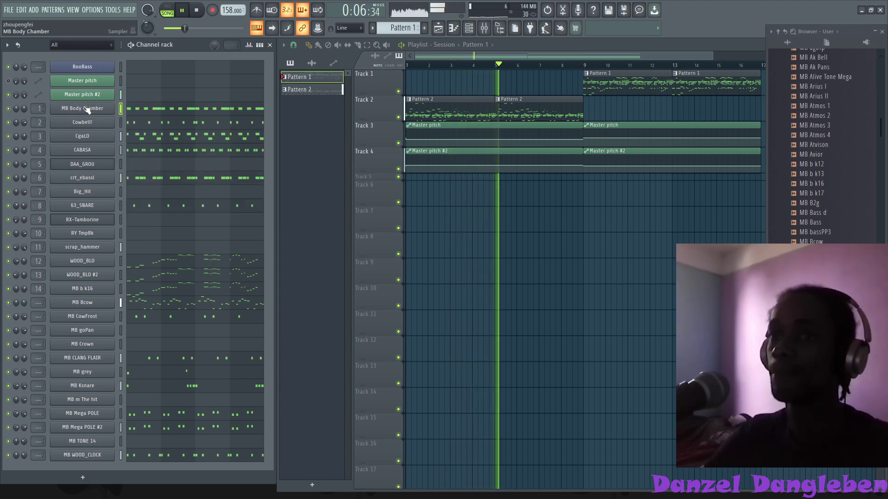
{"action": "left_click", "coordinate": [85, 109]}
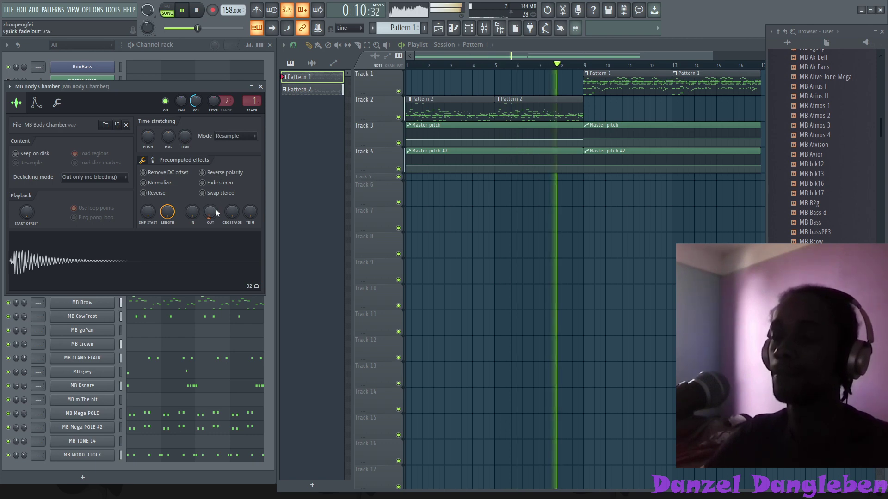
{"action": "left_click", "coordinate": [261, 86]}
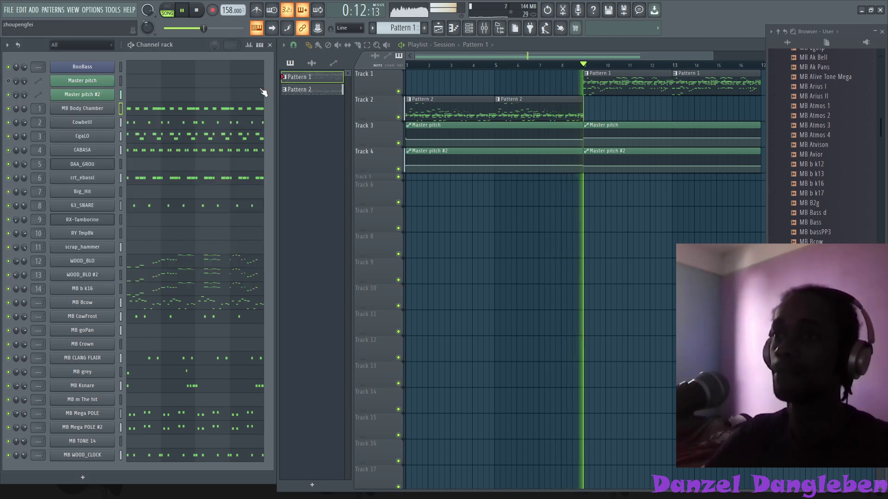
- Check the fade-out in the crt_ebassl channel's sampler settings
{"action": "left_click", "coordinate": [84, 177]}
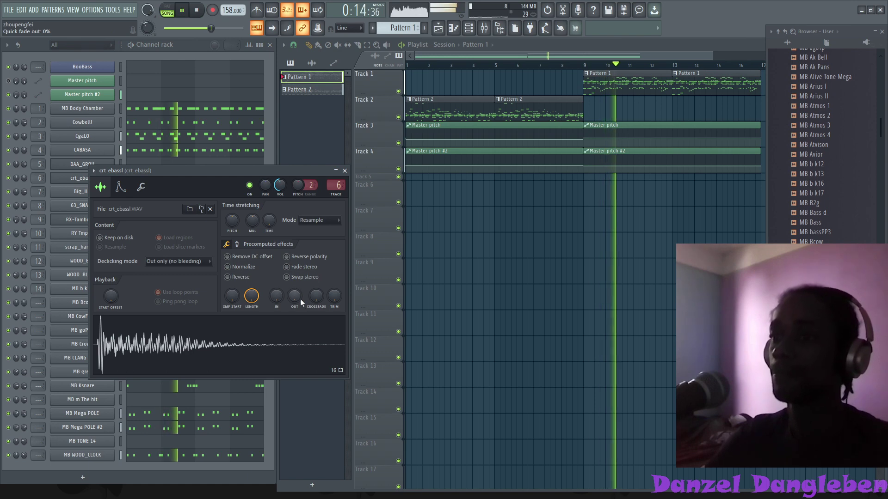
{"action": "left_click", "coordinate": [345, 171]}
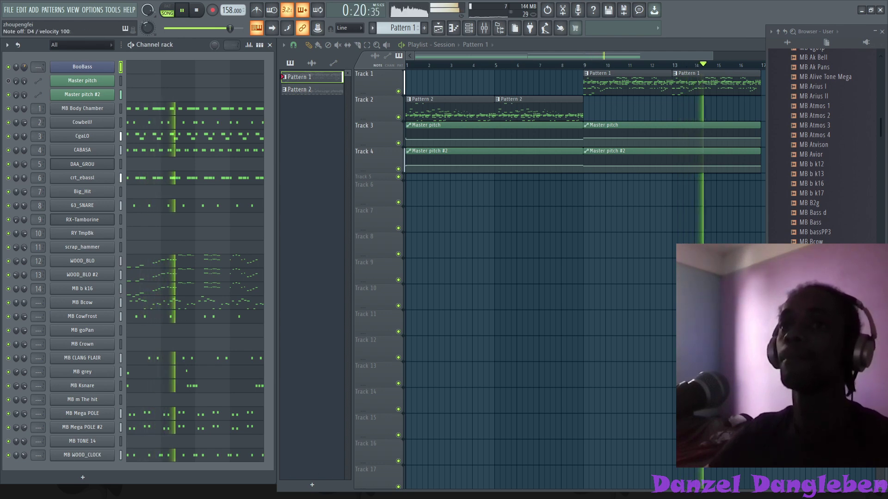
- Audition BooBass notes with the beat, set the instrument's root note to C6, and adjust its channel volume
{"action": "scroll", "coordinate": [24, 68], "scroll_direction": "down", "scroll_amount": 5}
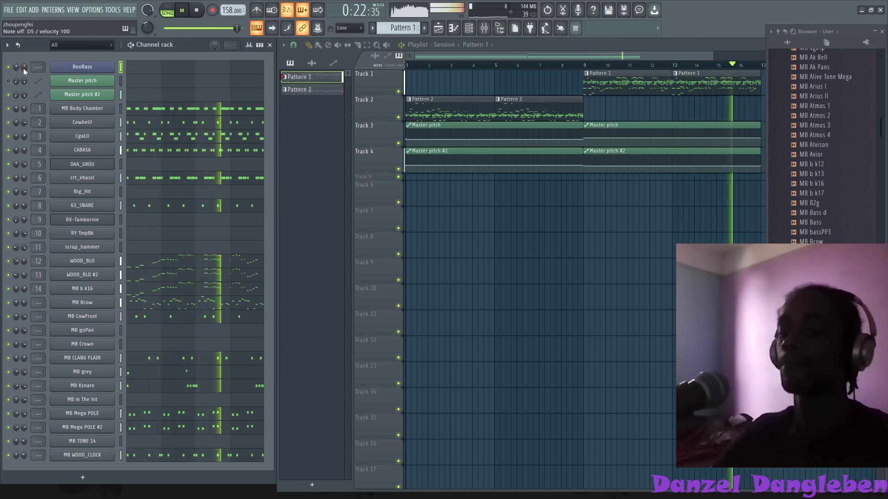
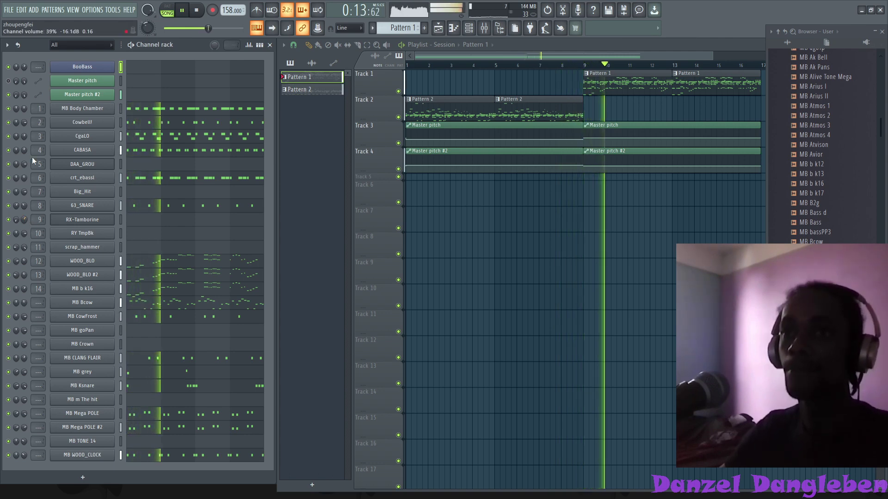
{"action": "left_click", "coordinate": [65, 69]}
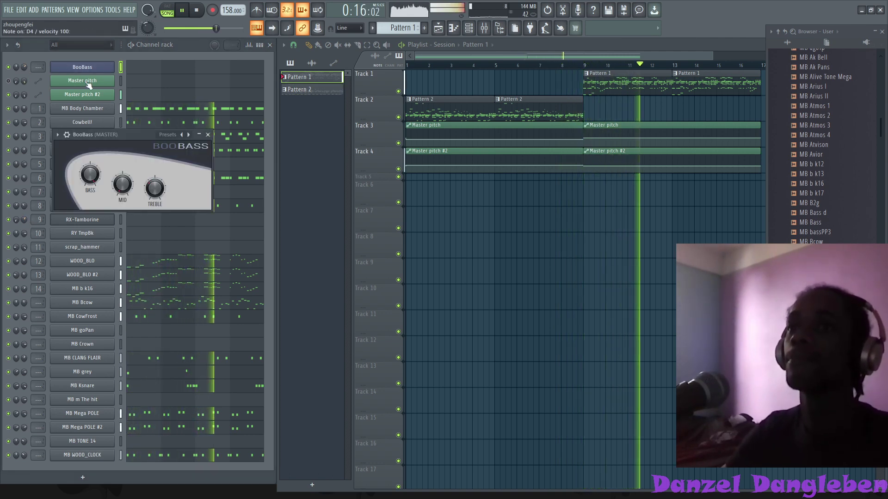
{"action": "left_click", "coordinate": [86, 151]}
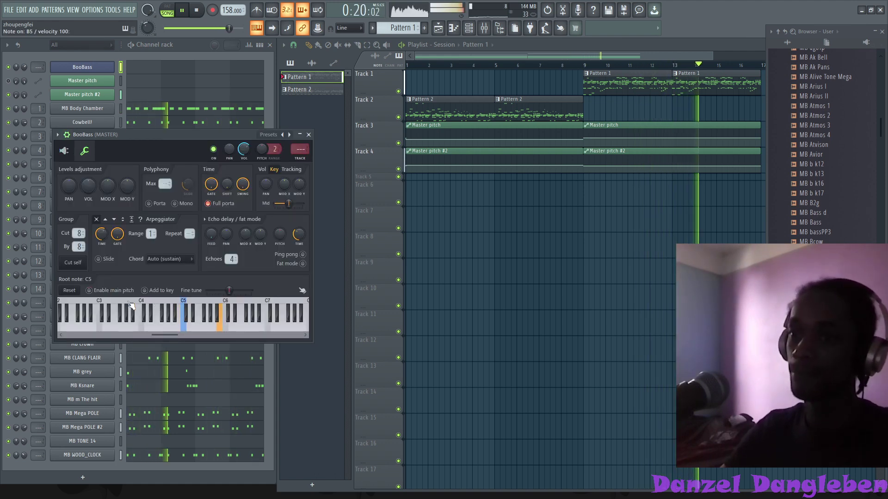
{"action": "left_click", "coordinate": [227, 303]}
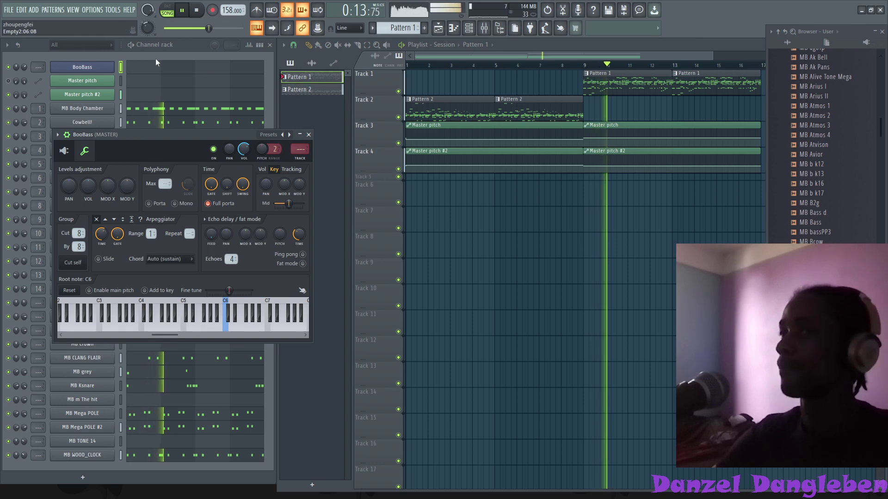
{"action": "left_click_drag", "start_coordinate": [25, 67], "coordinate": [25, 63]}
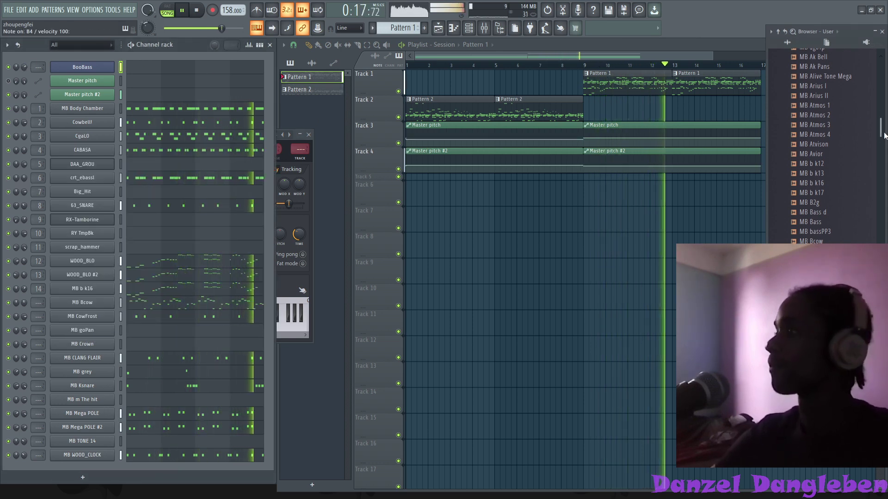
- Browse the MB Riddim Loops and MB Loops folders and preview several of the loops with the song stopped
{"action": "scroll", "coordinate": [853, 156], "scroll_direction": "up", "scroll_amount": 5}
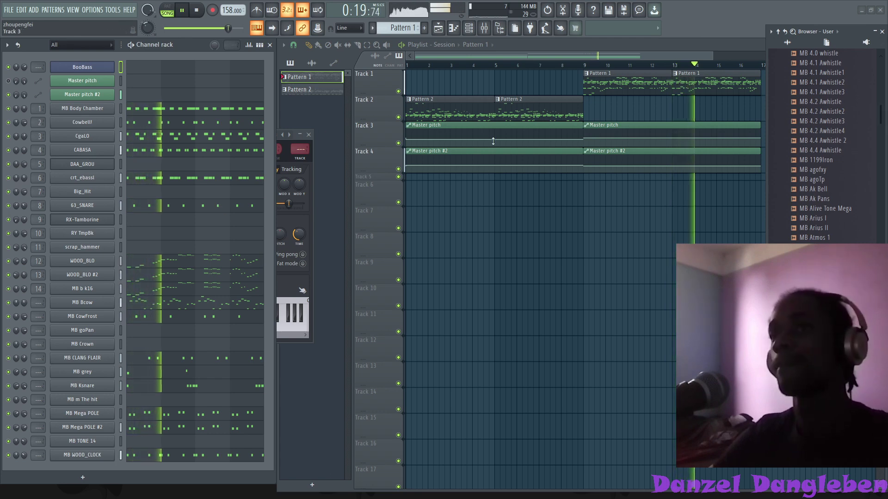
{"action": "left_click_drag", "start_coordinate": [881, 115], "coordinate": [882, 90]}
{"action": "scroll", "coordinate": [846, 184], "scroll_direction": "down", "scroll_amount": 2}
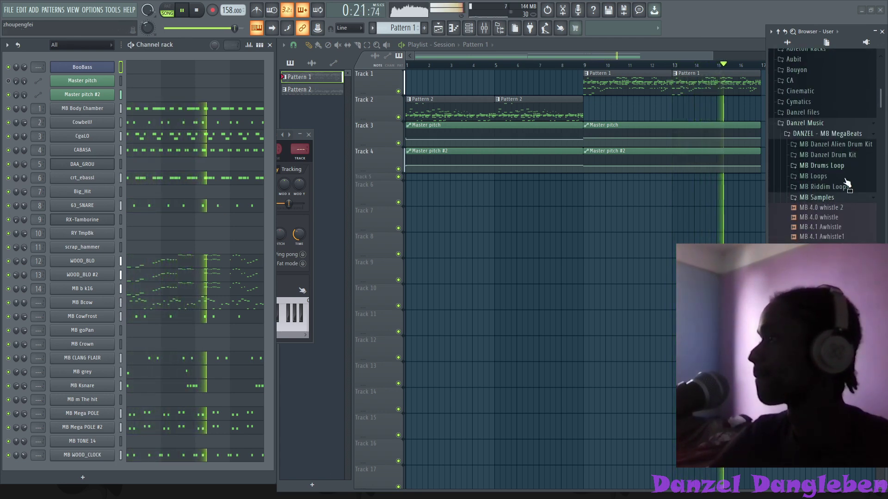
{"action": "key", "text": "space"}
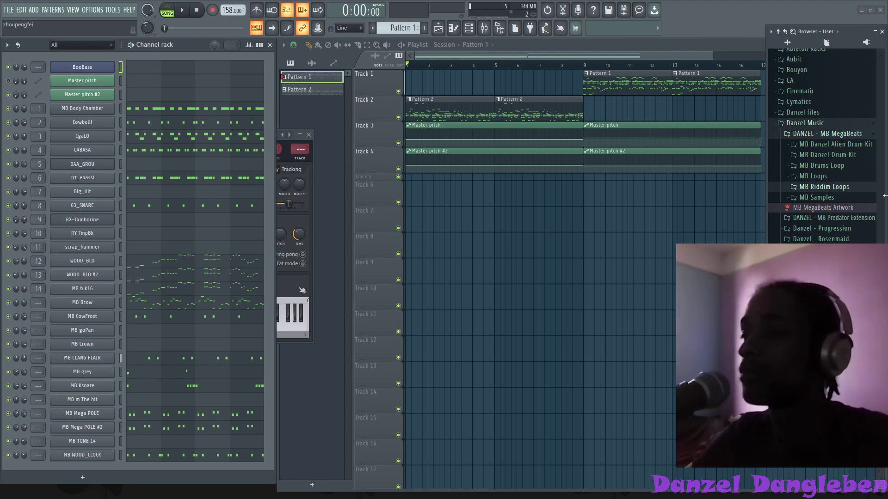
{"action": "left_click", "coordinate": [825, 188]}
{"action": "scroll", "coordinate": [828, 206], "scroll_direction": "down", "scroll_amount": 7}
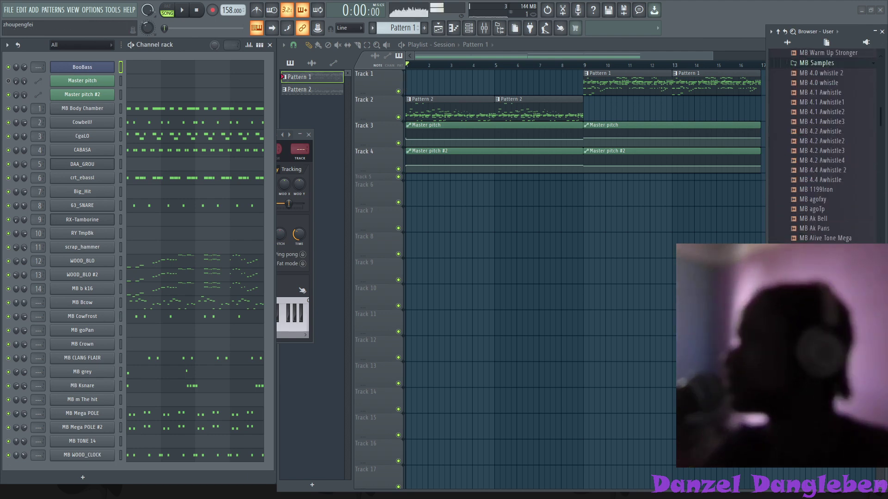
{"action": "scroll", "coordinate": [836, 182], "scroll_direction": "up", "scroll_amount": 6}
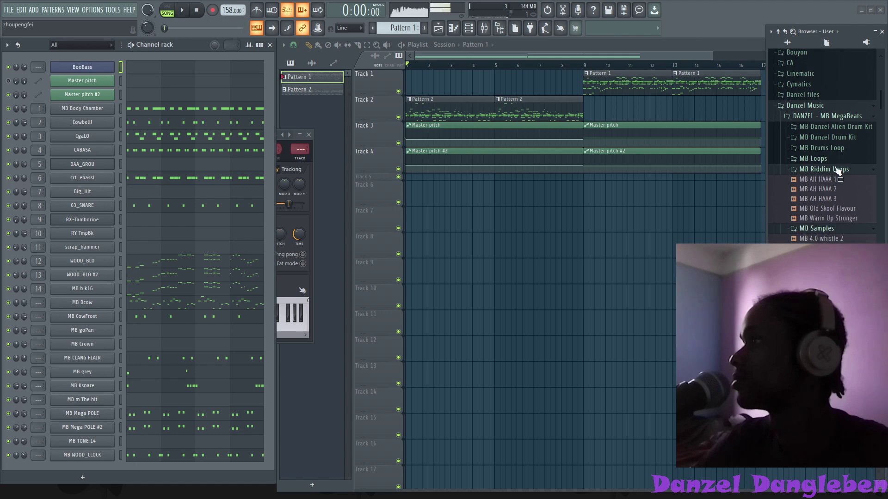
{"action": "left_click", "coordinate": [830, 160]}
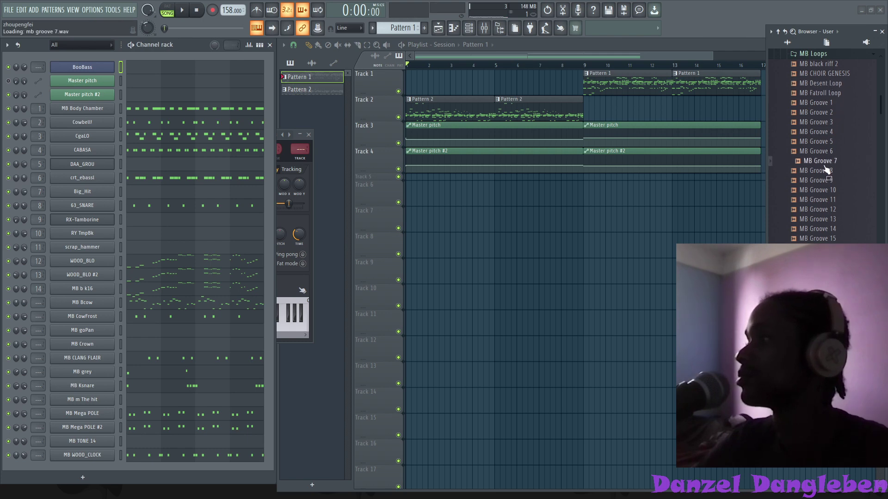
{"action": "left_click", "coordinate": [822, 239]}
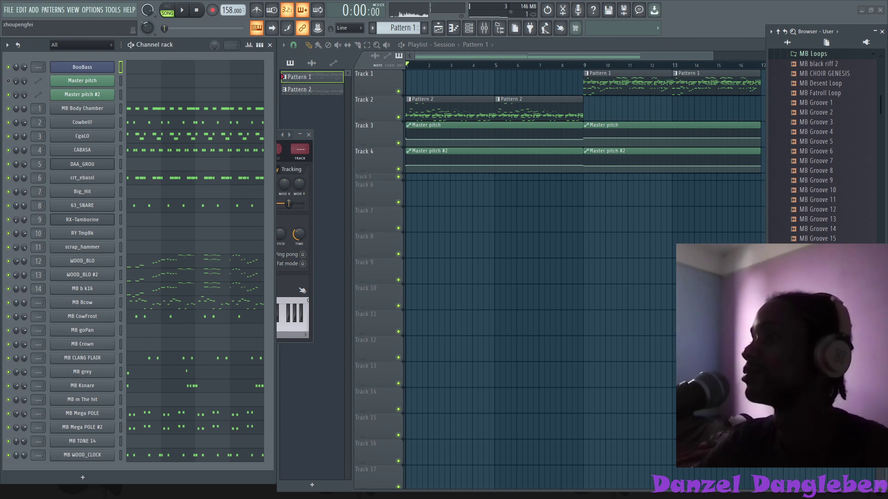
- Place MB LOOP 3 at the start of Track 6 and set its time-stretching mode to e2 generic
{"action": "left_click_drag", "start_coordinate": [818, 300], "coordinate": [408, 199]}
{"action": "left_click_drag", "start_coordinate": [512, 185], "coordinate": [509, 190]}
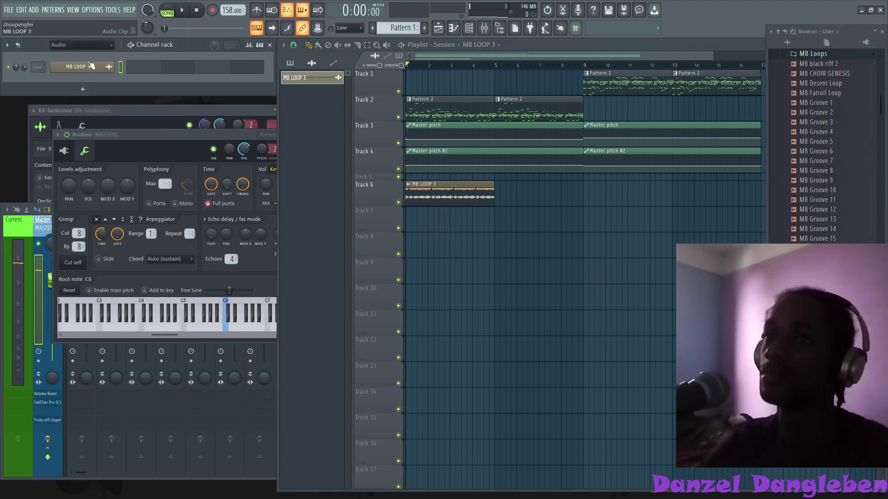
{"action": "left_click", "coordinate": [91, 66]}
{"action": "key", "text": "space"}
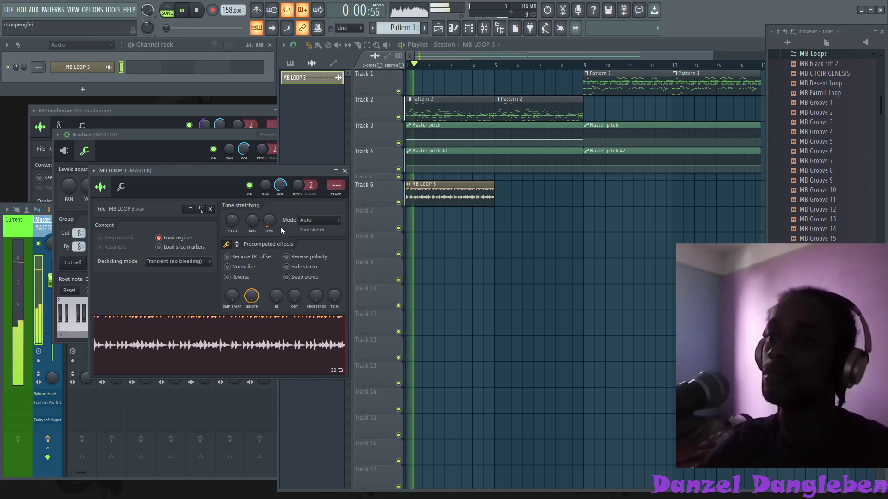
{"action": "left_click", "coordinate": [316, 221]}
{"action": "left_click", "coordinate": [339, 238]}
- Audition MB LOOP 3 soloed on Track 6, together with Track 2, and with all tracks playing
{"action": "right_click", "coordinate": [398, 202]}
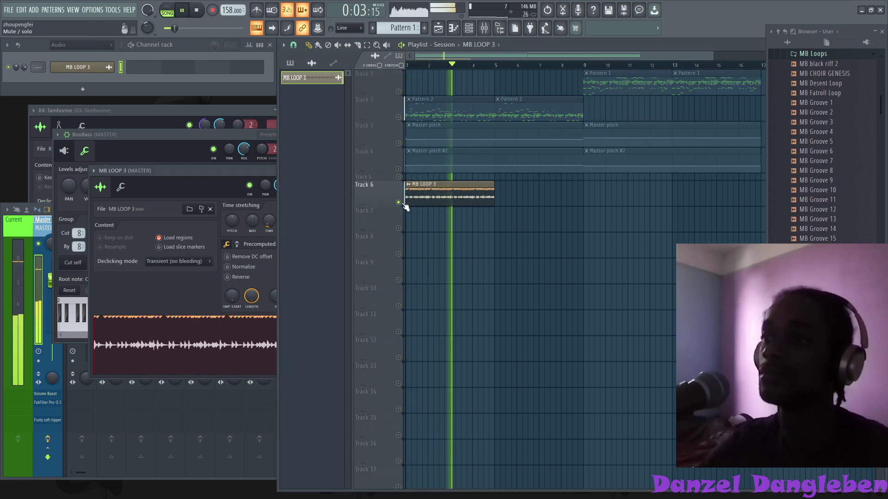
{"action": "key", "text": "space"}
{"action": "key", "text": "space"}
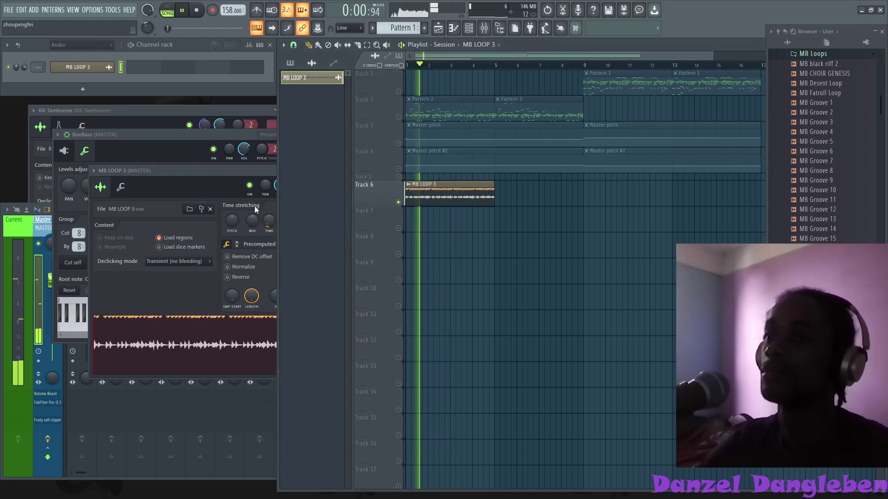
{"action": "left_click", "coordinate": [188, 171]}
{"action": "left_click", "coordinate": [403, 121]}
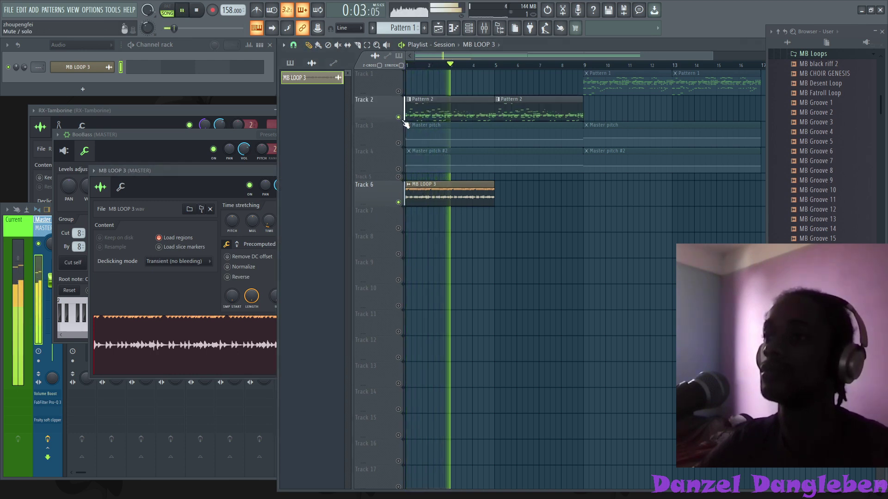
{"action": "key", "text": "space"}
{"action": "key", "text": "space"}
{"action": "right_click", "coordinate": [403, 121]}
{"action": "right_click", "coordinate": [404, 121]}
{"action": "key", "text": "space"}
{"action": "key", "text": "space"}
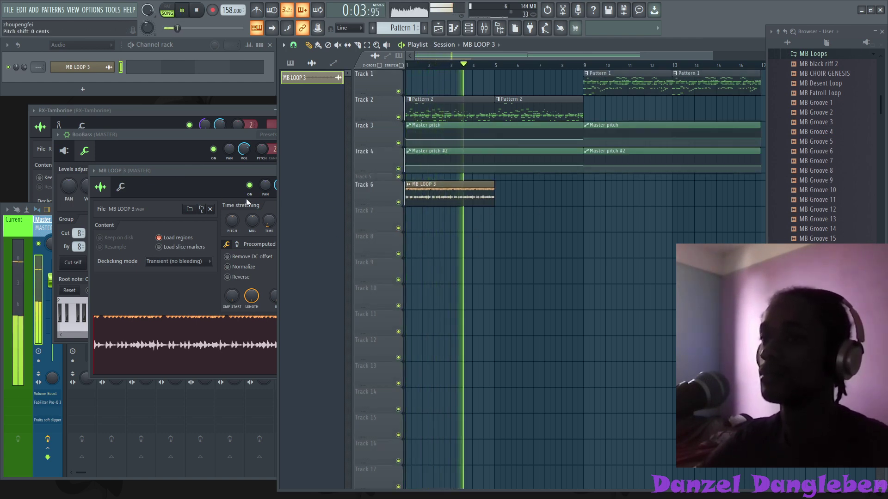
- Try raising the pitch of MB LOOP 3 by 200 cents and lowering it while auditioning it with the beat
{"action": "key", "text": "space"}
{"action": "left_click", "coordinate": [212, 231]}
{"action": "key", "text": "space"}
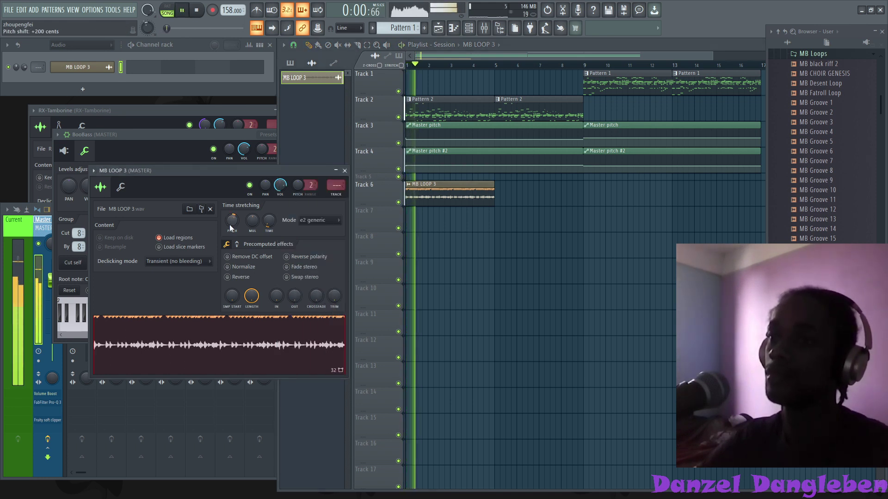
{"action": "mouse_move", "coordinate": [229, 227]}
{"action": "left_mouse_down"}
{"action": "mouse_move", "coordinate": [230, 250]}
{"action": "mouse_move", "coordinate": [231, 241]}
{"action": "left_mouse_up"}
{"action": "key", "text": "space"}
{"action": "key", "text": "space"}
{"action": "key", "text": "space"}
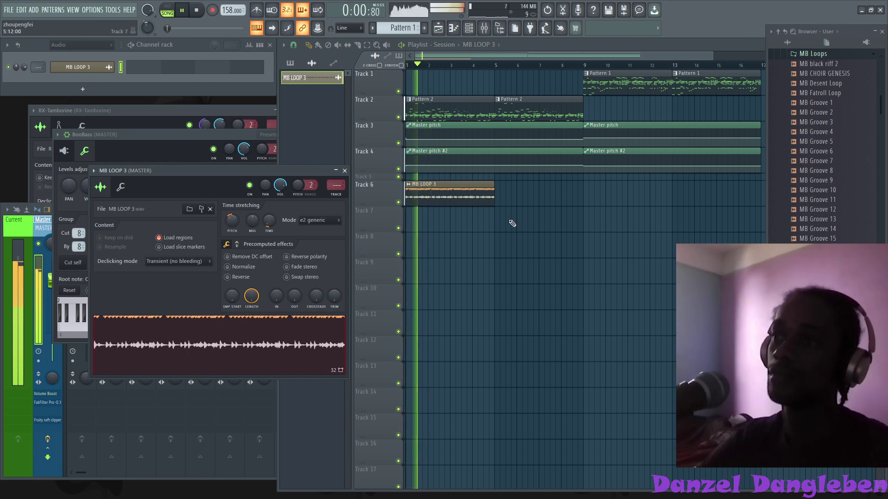
- Delete the MB LOOP 3 channel and stop playback
{"action": "right_click", "coordinate": [113, 65]}
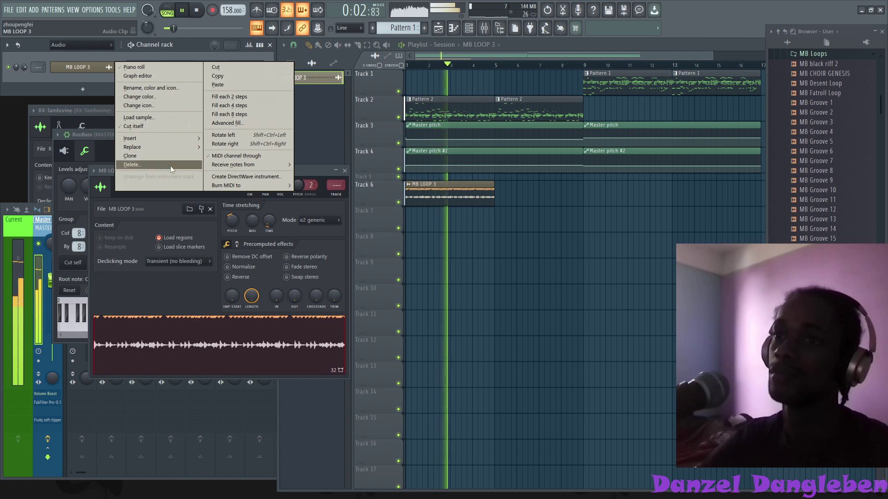
{"action": "left_click", "coordinate": [170, 166]}
{"action": "left_click", "coordinate": [488, 283]}
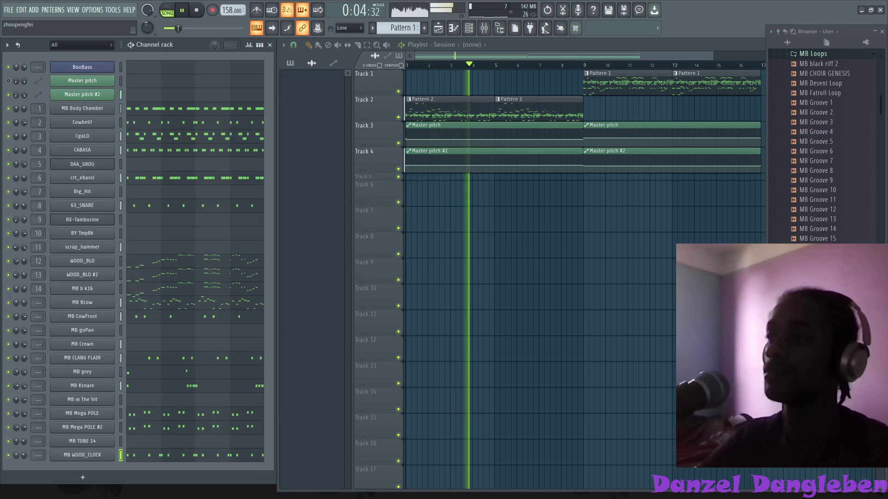
{"action": "key", "text": "space"}
- Preview the MB Groove loops, place MB Groove 5 at the start of Track 6, and play the song
{"action": "left_click", "coordinate": [829, 144]}
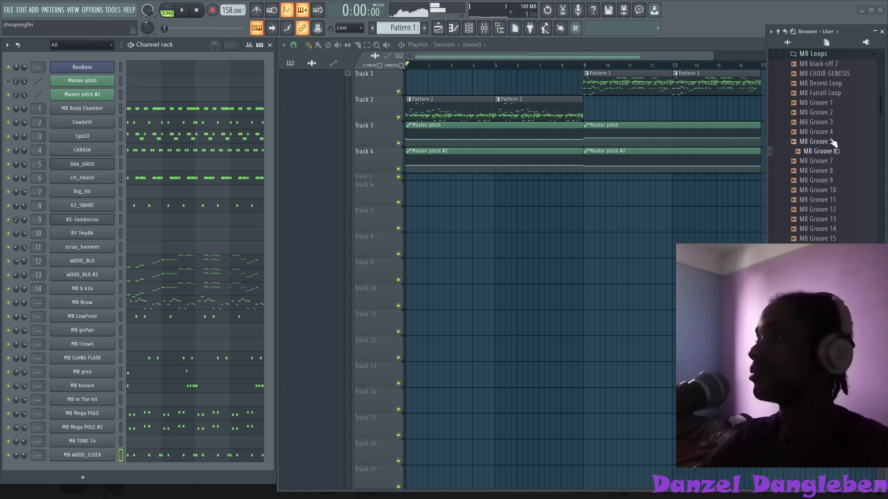
{"action": "left_click_drag", "start_coordinate": [833, 143], "coordinate": [333, 209]}
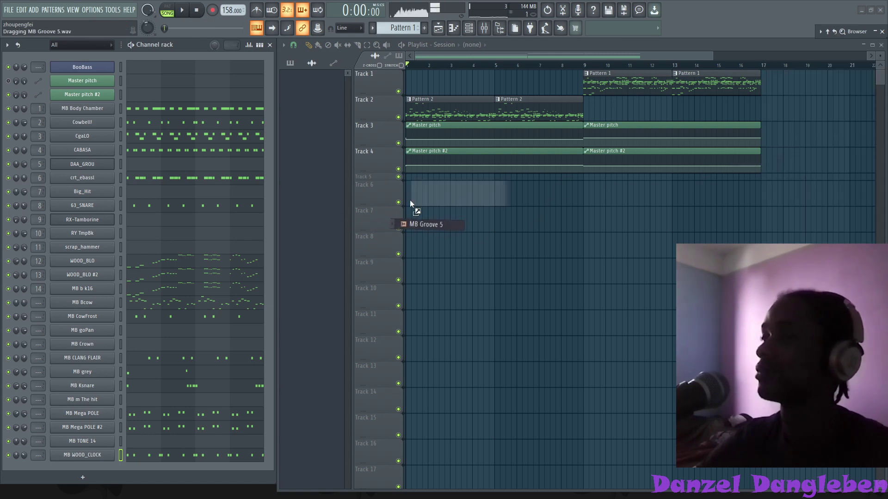
{"action": "left_click_drag", "start_coordinate": [405, 197], "coordinate": [406, 197]}
{"action": "key", "text": "space"}
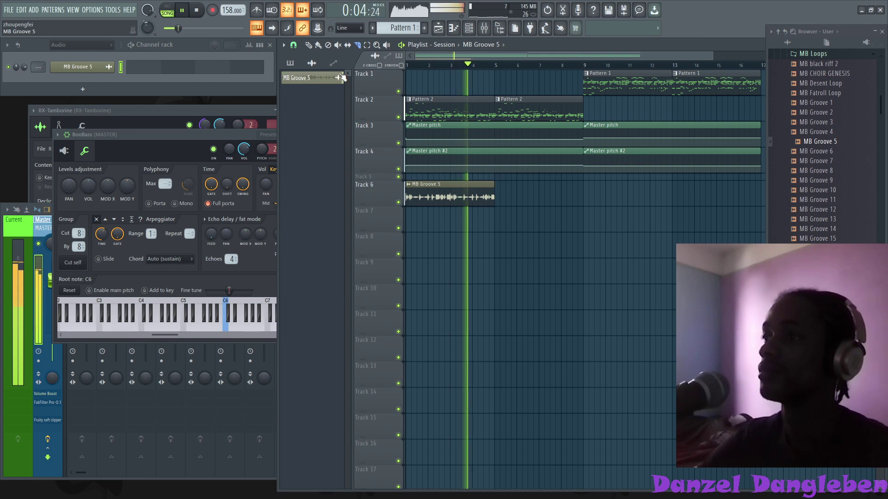
- Duplicate the MB Groove 5 clip three times along Track 6 so it fills bars 1 to 16
{"action": "left_click", "coordinate": [309, 46]}
{"action": "left_click", "coordinate": [491, 190], "text": "ctrl"}
{"action": "key", "text": "ctrl+b"}
{"action": "key", "text": "ctrl+b"}
{"action": "key", "text": "ctrl+b"}
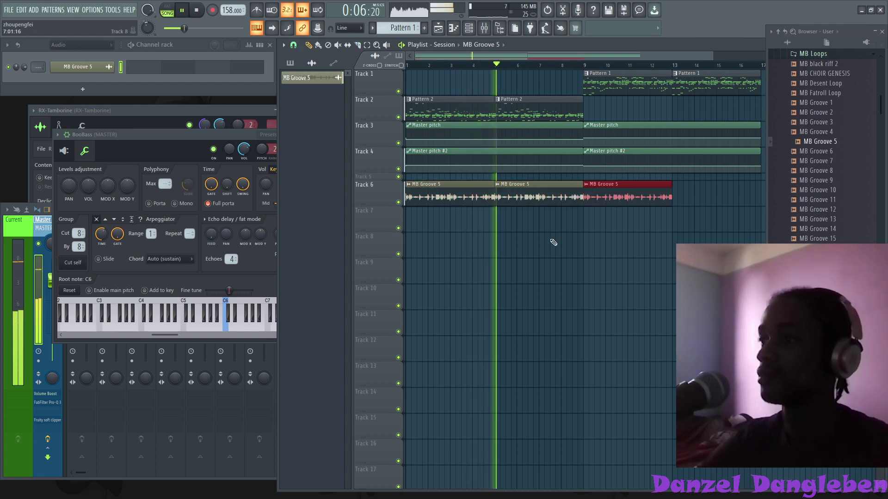
- Set MB Groove 5's time-stretching mode to e2 generic and its channel volume to about 16%
{"action": "left_click", "coordinate": [77, 67]}
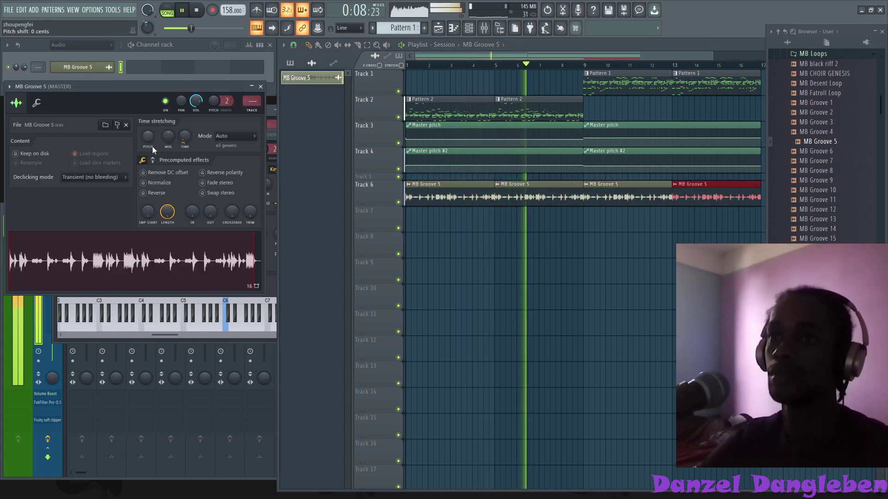
{"action": "left_click", "coordinate": [233, 136]}
{"action": "left_click", "coordinate": [249, 154]}
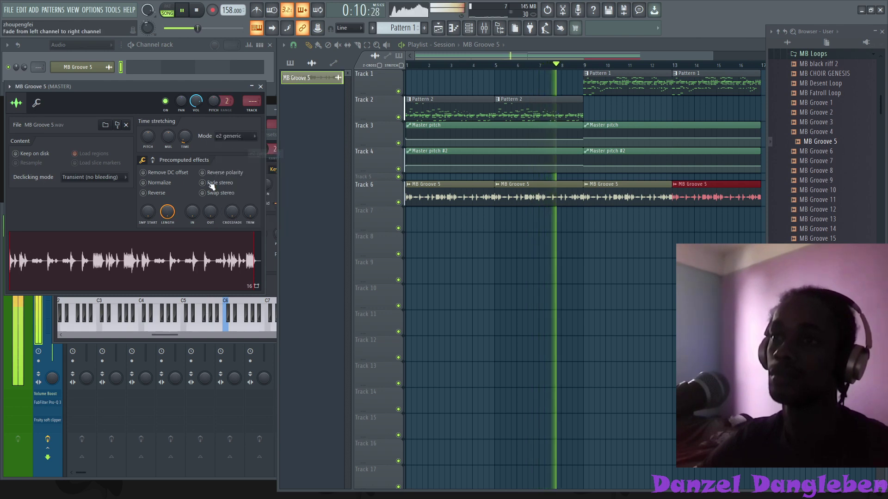
{"action": "left_click_drag", "start_coordinate": [196, 101], "coordinate": [198, 107]}
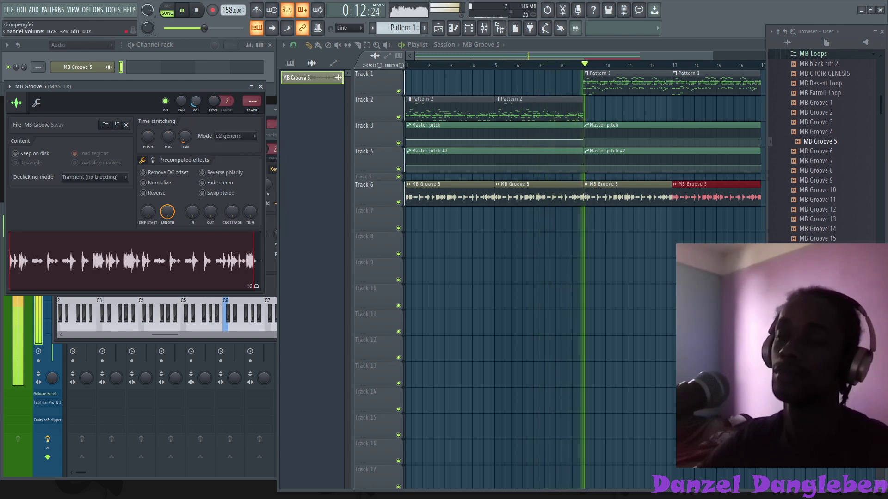
{"action": "left_click", "coordinate": [260, 87]}
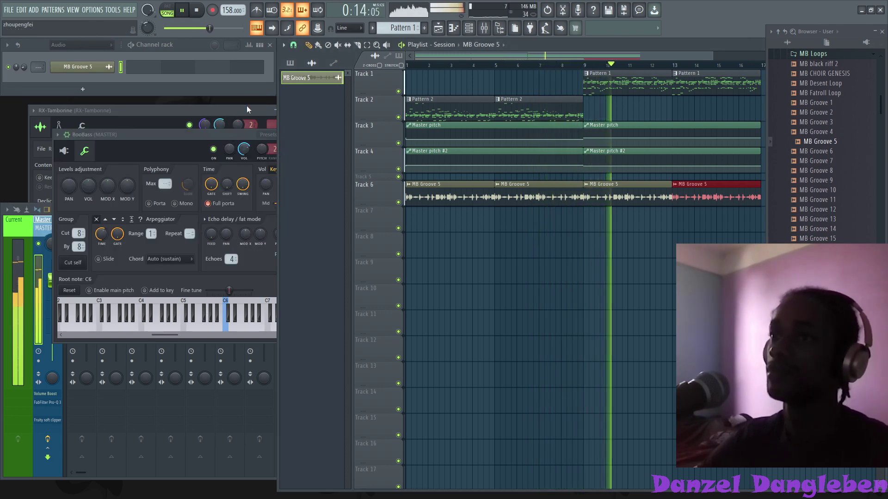
- Close the leftover RX-Tamborine and BooBass windows and raise the MB Groove 5 channel volume slightly
{"action": "left_click", "coordinate": [285, 110]}
{"action": "left_click", "coordinate": [261, 136]}
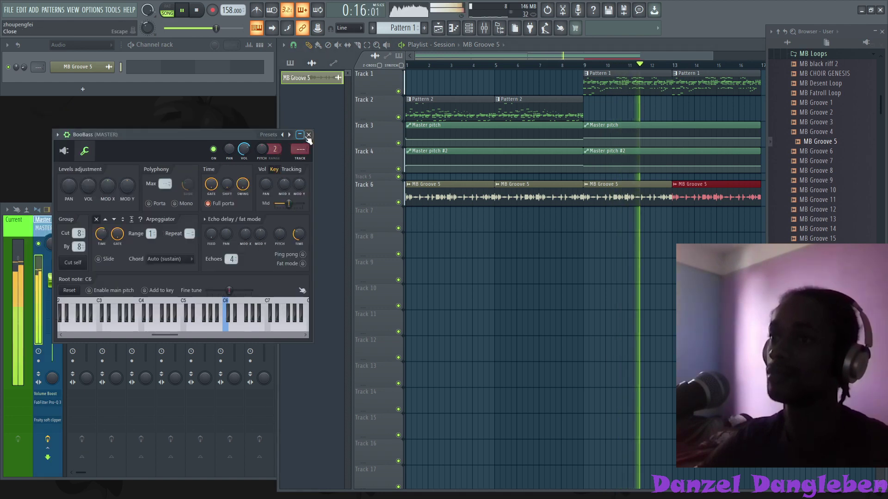
{"action": "left_click", "coordinate": [308, 134]}
{"action": "left_click_drag", "start_coordinate": [24, 67], "coordinate": [24, 61]}
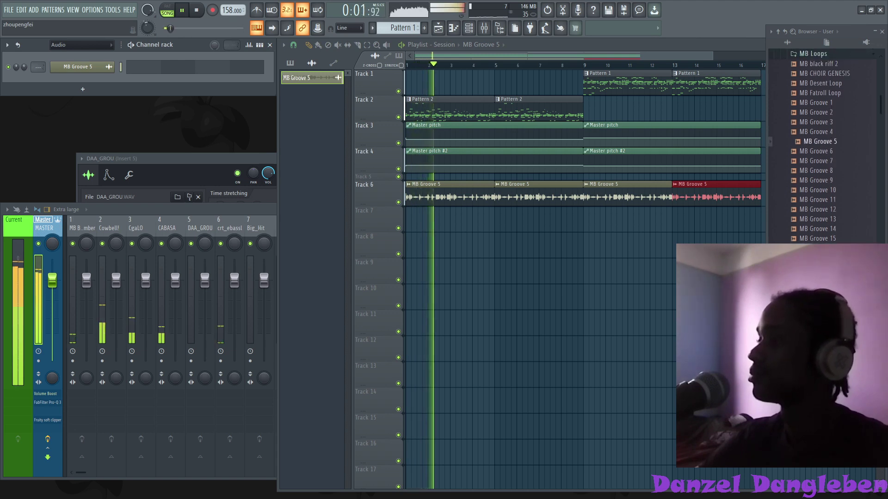
- Collapse the MB Loops and MB Samples folders in the browser and show all channels in the channel rack
{"action": "scroll", "coordinate": [823, 138], "scroll_direction": "up", "scroll_amount": 4}
{"action": "left_click", "coordinate": [835, 171]}
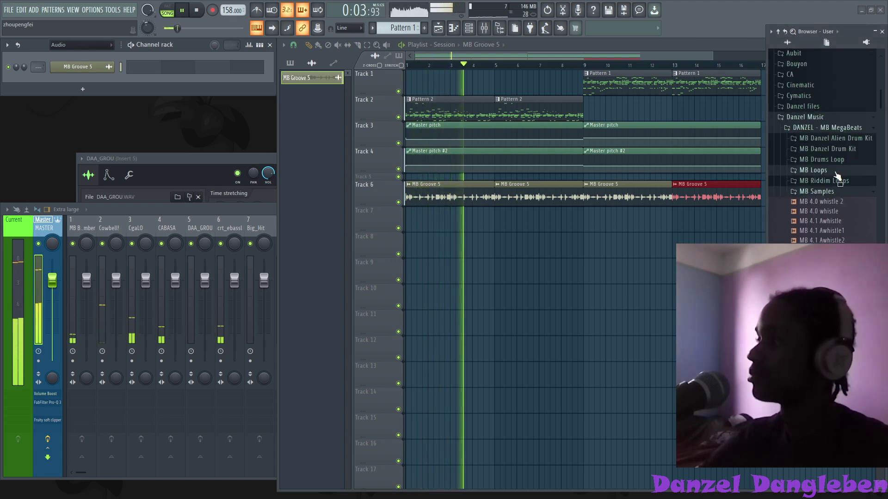
{"action": "left_click", "coordinate": [844, 193]}
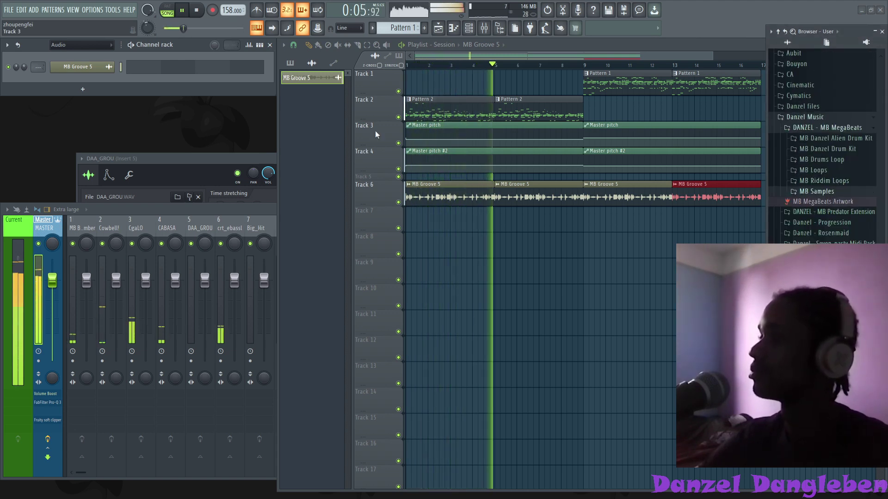
{"action": "left_click", "coordinate": [70, 44]}
{"action": "left_click", "coordinate": [71, 54]}
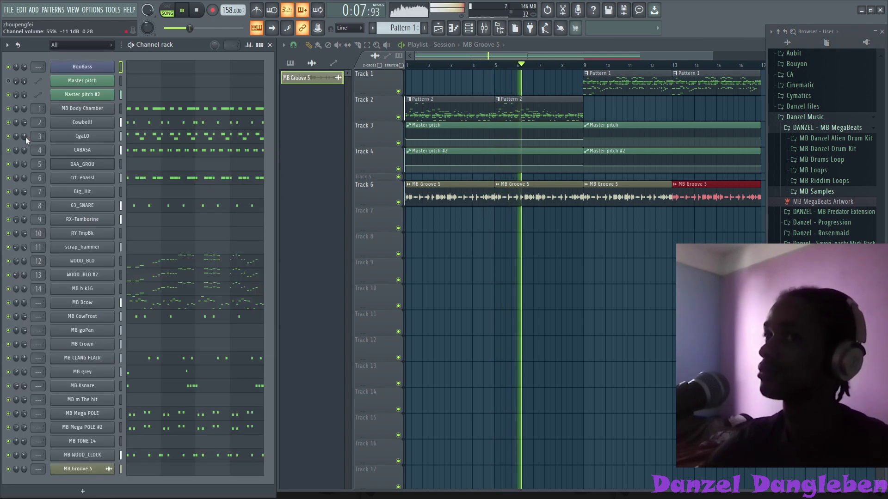
- Check the CgaLO channel's sampler settings and compare Patterns 1 and 2 during playback, ending with Pattern 2 selected
{"action": "left_click", "coordinate": [78, 137]}
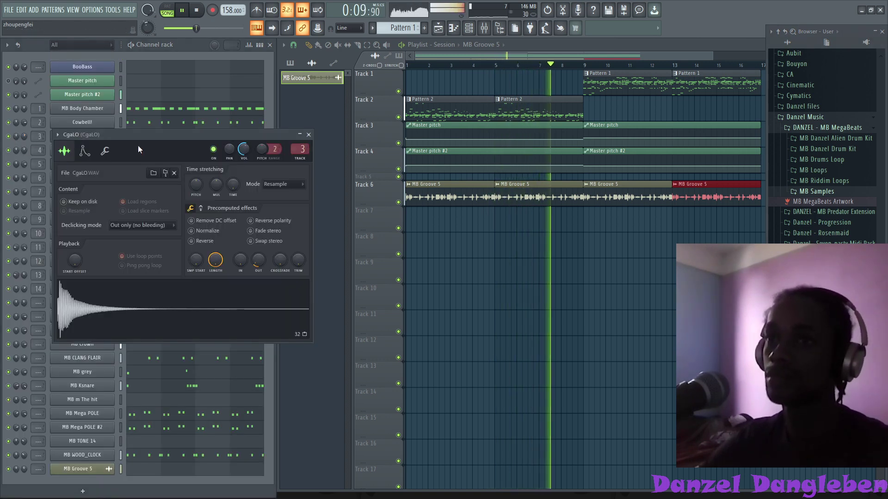
{"action": "left_click", "coordinate": [308, 134]}
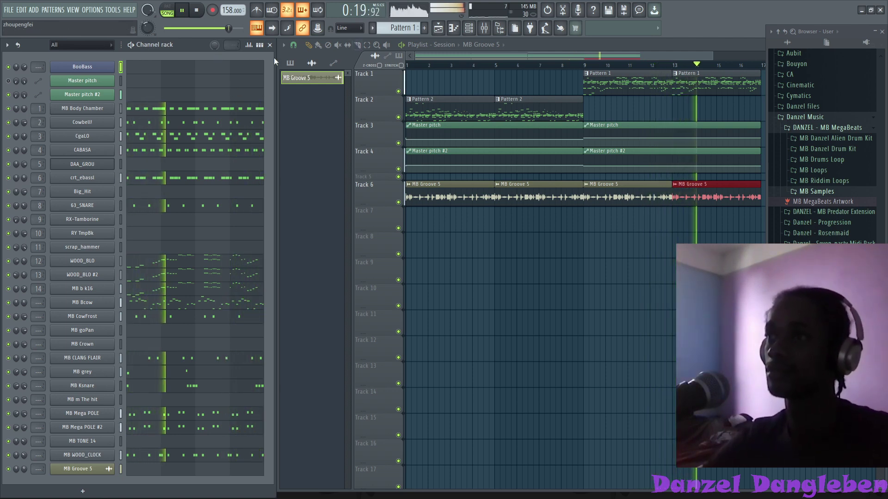
{"action": "key", "text": "plus"}
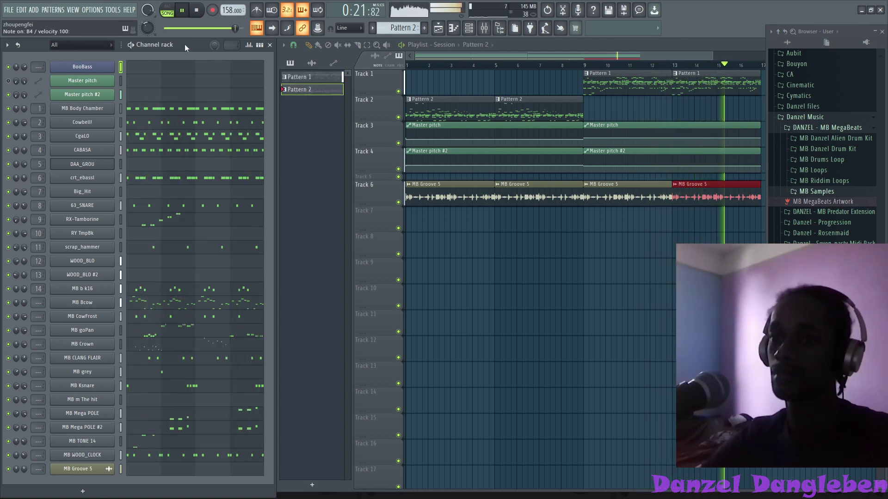
{"action": "key", "text": "minus"}
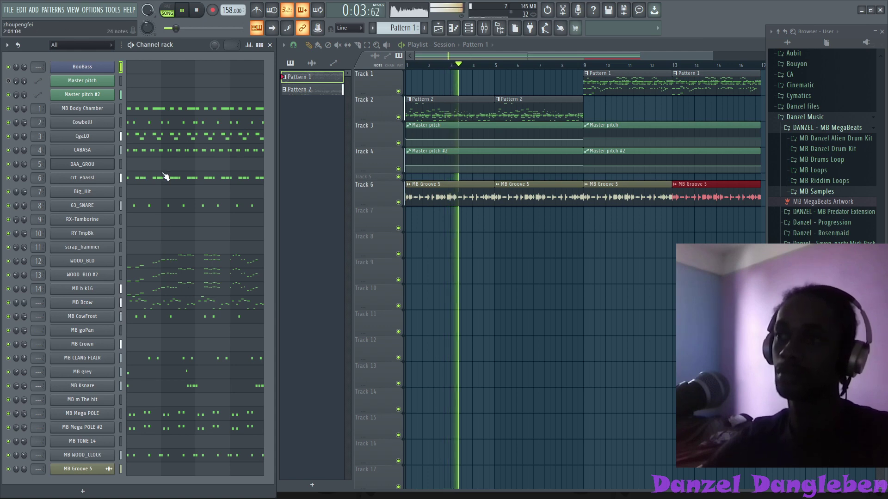
{"action": "left_click", "coordinate": [475, 105]}
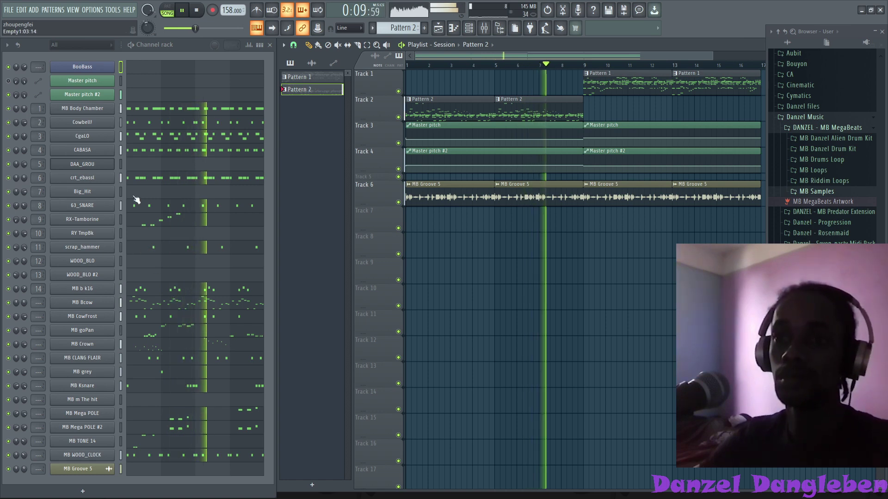
- Open the DAA_GROU piano roll in Pattern 2 and check the channel's root note settings while auditioning its sound
{"action": "left_click", "coordinate": [160, 166]}
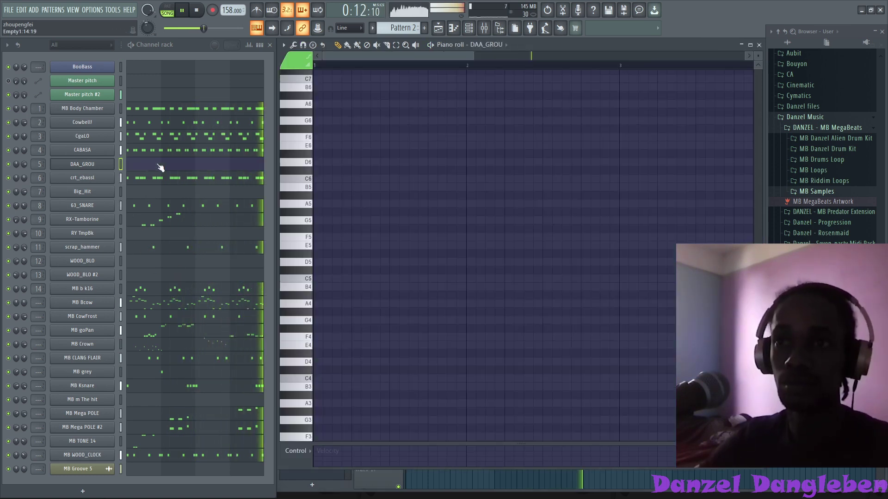
{"action": "left_click", "coordinate": [97, 164]}
{"action": "left_click", "coordinate": [130, 177]}
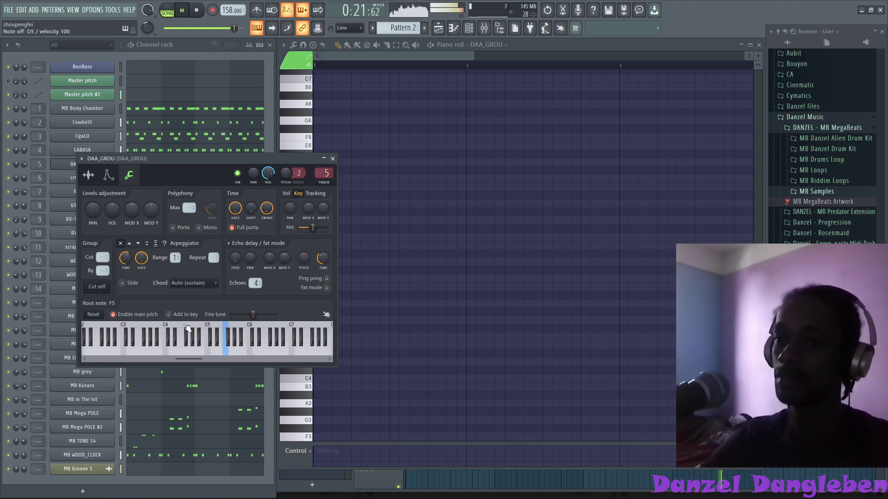
{"action": "left_click", "coordinate": [332, 158]}
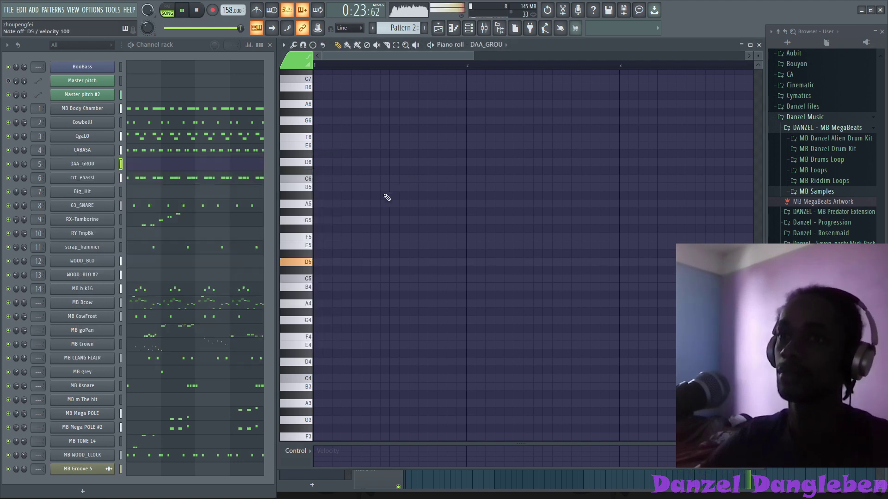
- Draw a D#5 and A5 pair followed by a D5 and C6 pair early in bar 2 of DAA_GROU
{"action": "mouse_move", "coordinate": [470, 246]}
{"action": "left_mouse_down"}
{"action": "mouse_move", "coordinate": [460, 258]}
{"action": "mouse_move", "coordinate": [517, 265]}
{"action": "left_mouse_up"}
{"action": "left_click", "coordinate": [491, 254]}
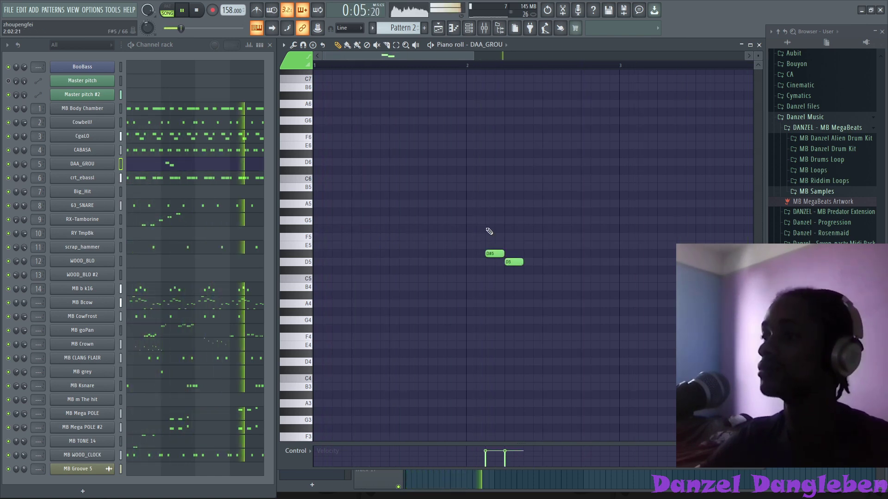
{"action": "left_click", "coordinate": [490, 204]}
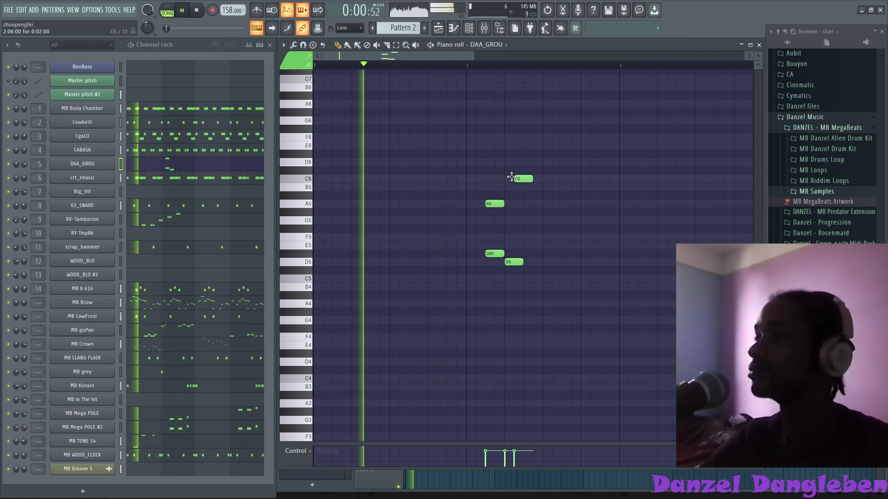
{"action": "left_click", "coordinate": [509, 203]}
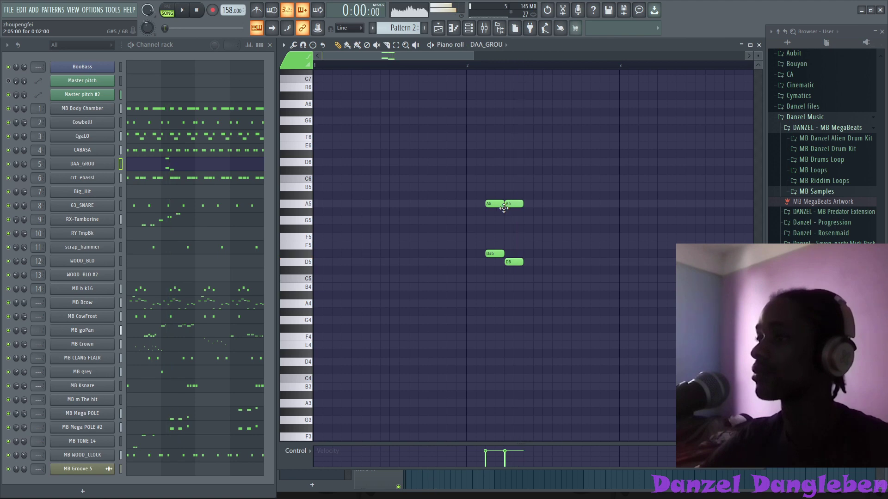
{"action": "left_click_drag", "start_coordinate": [510, 204], "coordinate": [513, 178]}
{"action": "key", "text": "space"}
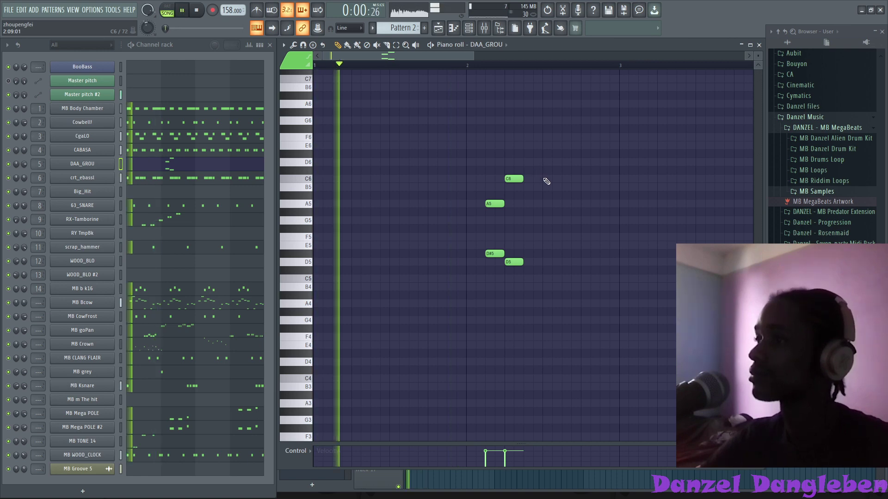
- Duplicate the four DAA_GROU notes half a bar further on and raise the copied C6 note to D6
{"action": "left_click_drag", "start_coordinate": [542, 281], "coordinate": [489, 168]}
{"action": "mouse_move", "coordinate": [490, 204]}
{"action": "left_mouse_down", "text": "shift"}
{"action": "mouse_move", "coordinate": [583, 207]}
{"action": "mouse_move", "coordinate": [568, 206]}
{"action": "left_mouse_up", "text": "shift"}
{"action": "key", "text": "ctrl+d"}
{"action": "left_click_drag", "start_coordinate": [596, 180], "coordinate": [596, 163]}
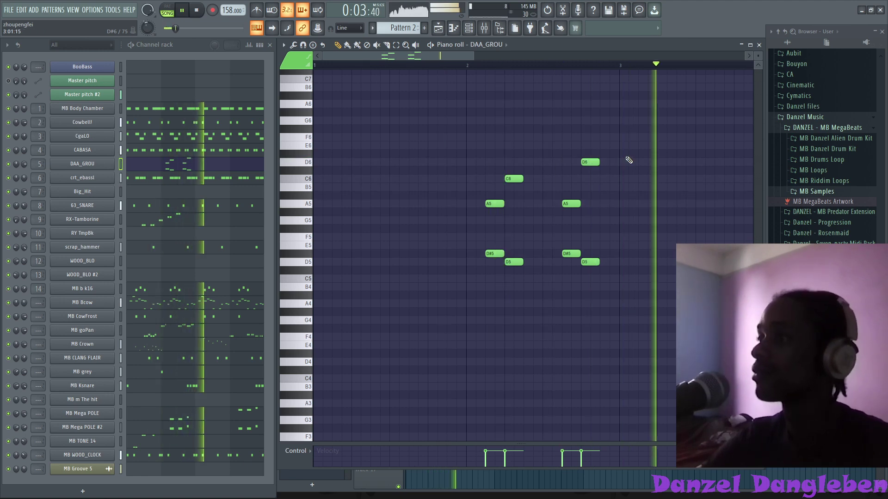
- Move all eight DAA_GROU notes earlier so the phrase starts on the second beat of bar 1
{"action": "left_click_drag", "start_coordinate": [624, 134], "coordinate": [481, 313]}
{"action": "left_click_drag", "start_coordinate": [496, 255], "coordinate": [378, 262]}
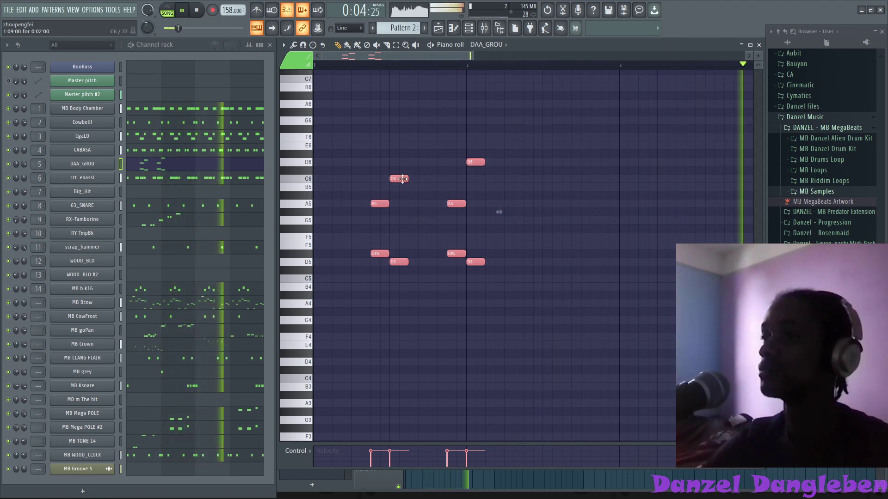
{"action": "left_click_drag", "start_coordinate": [401, 179], "coordinate": [382, 179]}
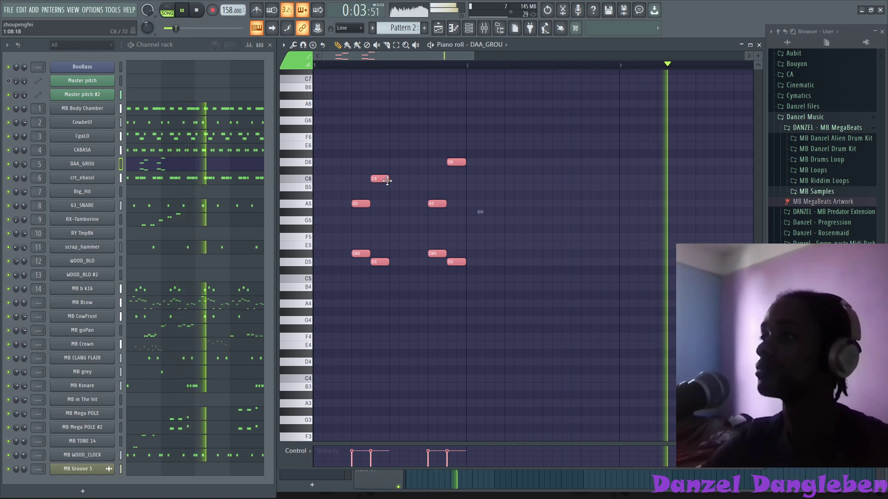
{"action": "left_click_drag", "start_coordinate": [386, 181], "coordinate": [389, 183]}
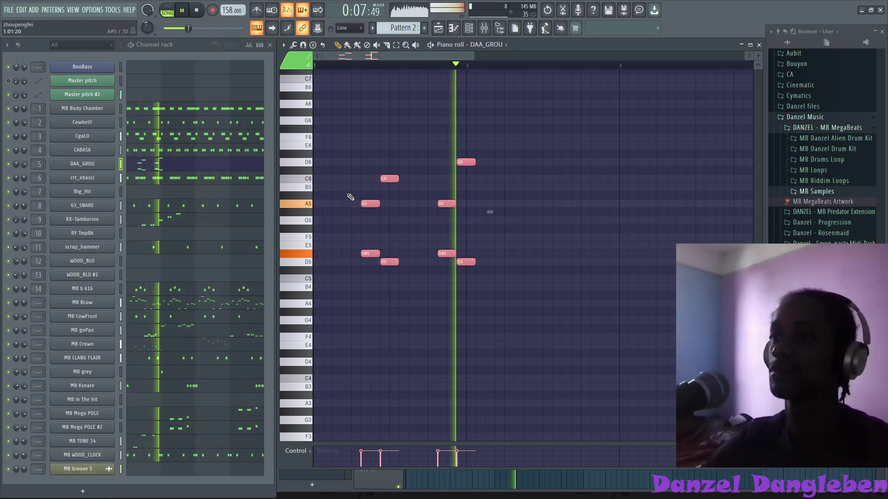
{"action": "left_click_drag", "start_coordinate": [369, 201], "coordinate": [359, 201]}
{"action": "key", "text": "space"}
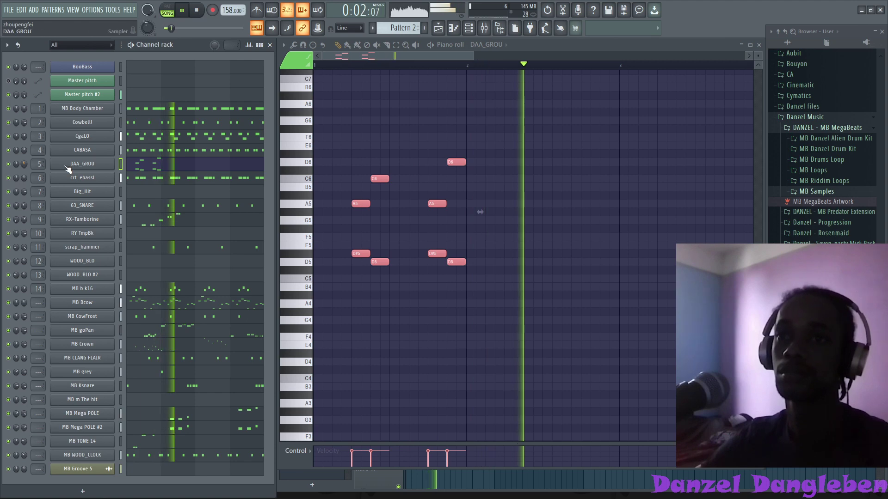
- Pan the DAA_GROU channel 20% right and close its piano roll
{"action": "left_click_drag", "start_coordinate": [19, 165], "coordinate": [20, 160]}
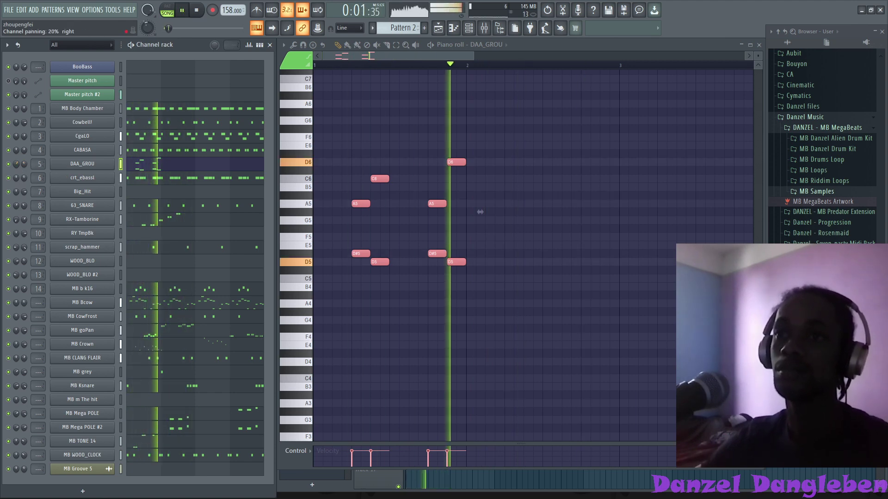
{"action": "right_click", "coordinate": [624, 144]}
{"action": "left_click", "coordinate": [759, 45]}
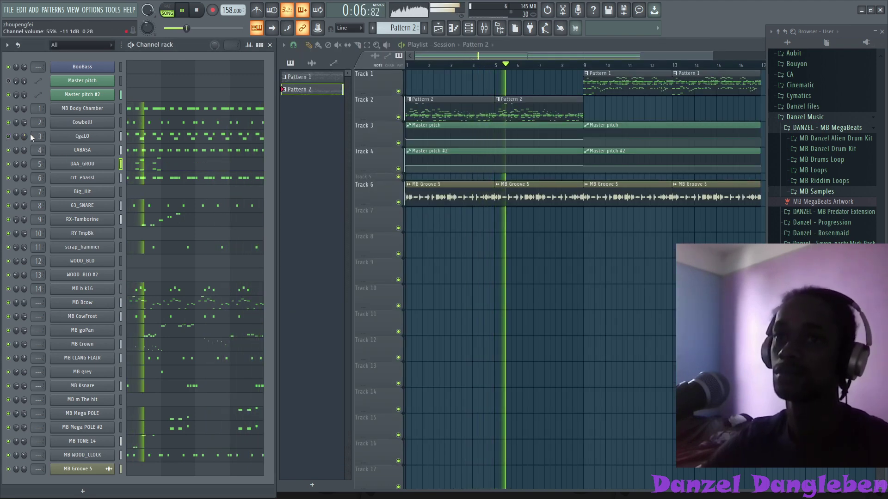
- Check the CgaLO channel's fade-out and precomputed effects settings during playback
{"action": "left_click", "coordinate": [76, 134]}
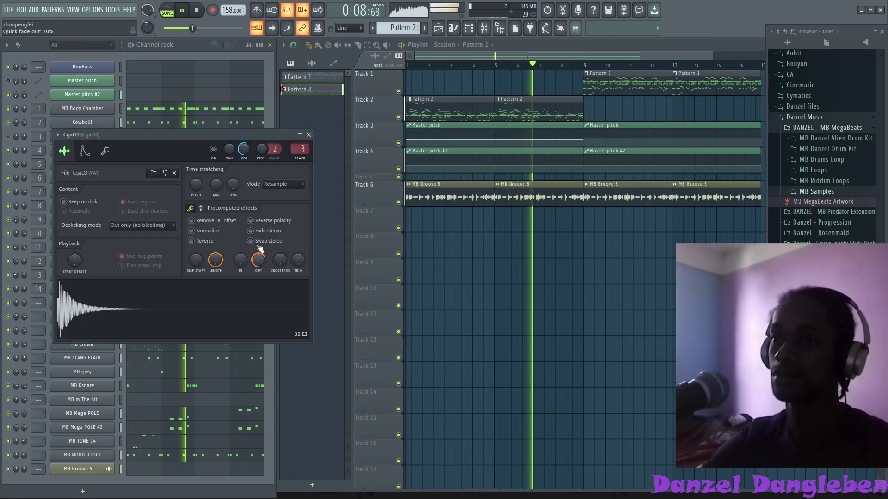
{"action": "left_click", "coordinate": [309, 135]}
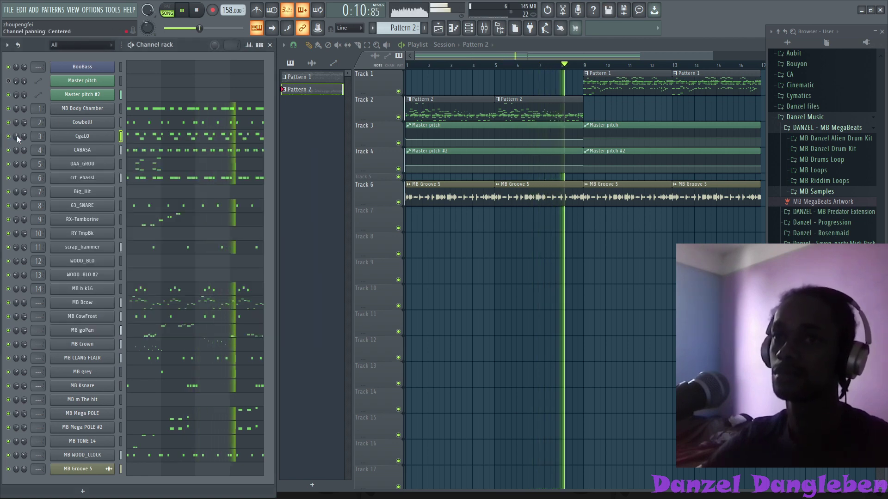
{"action": "left_click", "coordinate": [76, 136]}
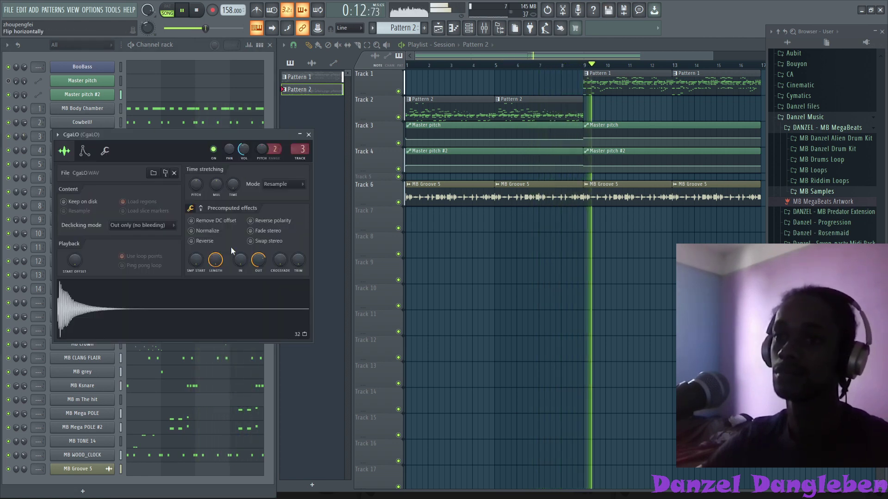
{"action": "left_click_drag", "start_coordinate": [258, 260], "coordinate": [259, 262]}
{"action": "left_click", "coordinate": [201, 209]}
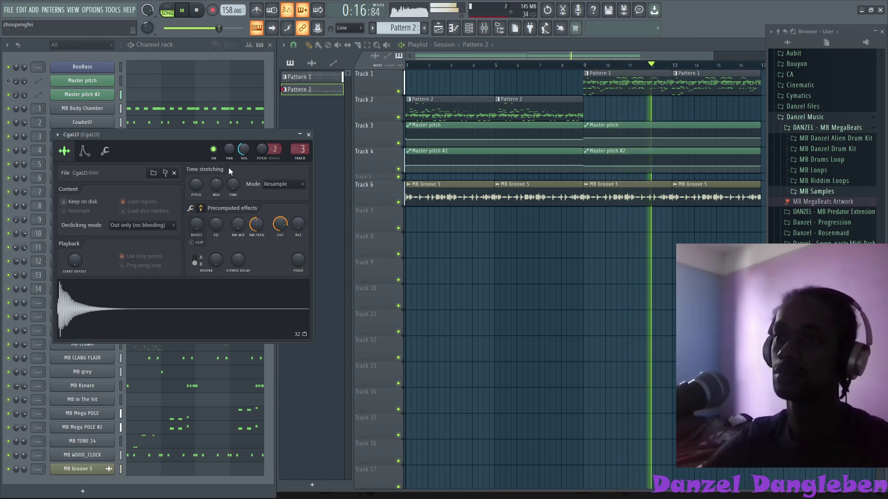
{"action": "left_click", "coordinate": [308, 135]}
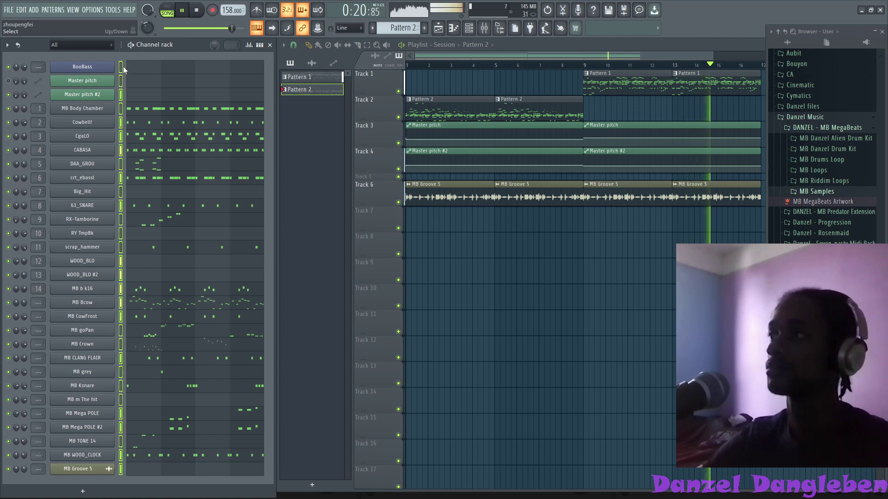
- Adjust the CgaLO sample's fade-out, toggle the channel's Cut itself option and close its settings
{"action": "left_click", "coordinate": [99, 138]}
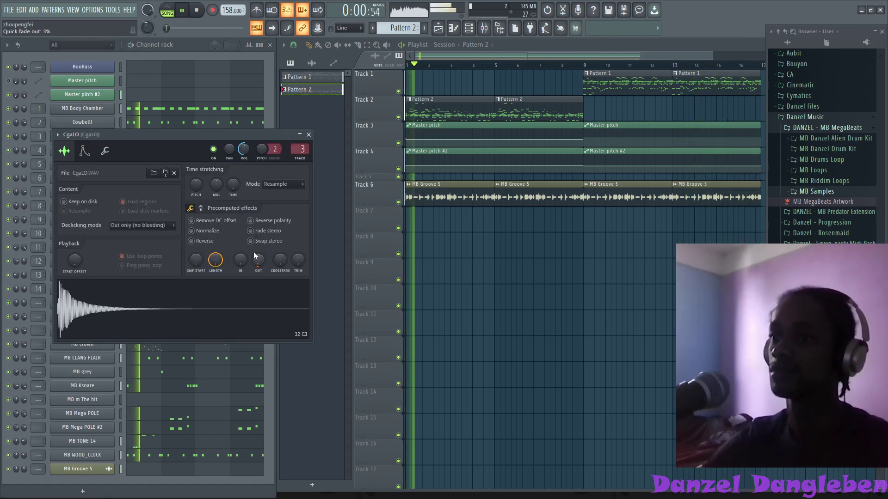
{"action": "right_click", "coordinate": [89, 124]}
{"action": "right_click", "coordinate": [81, 137]}
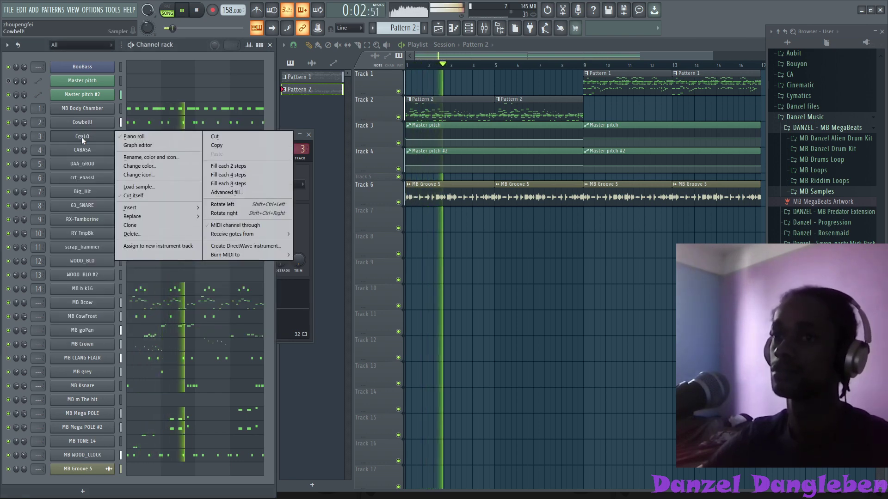
{"action": "right_click", "coordinate": [83, 137]}
{"action": "left_click", "coordinate": [153, 194]}
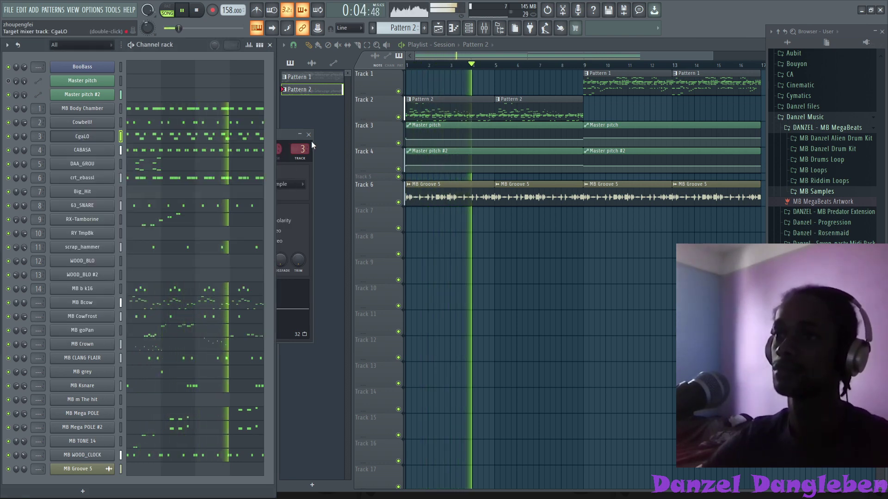
{"action": "left_click", "coordinate": [308, 135]}
- Select the BooBass channel and audition bass notes over the playing beat
{"action": "left_click", "coordinate": [117, 69]}
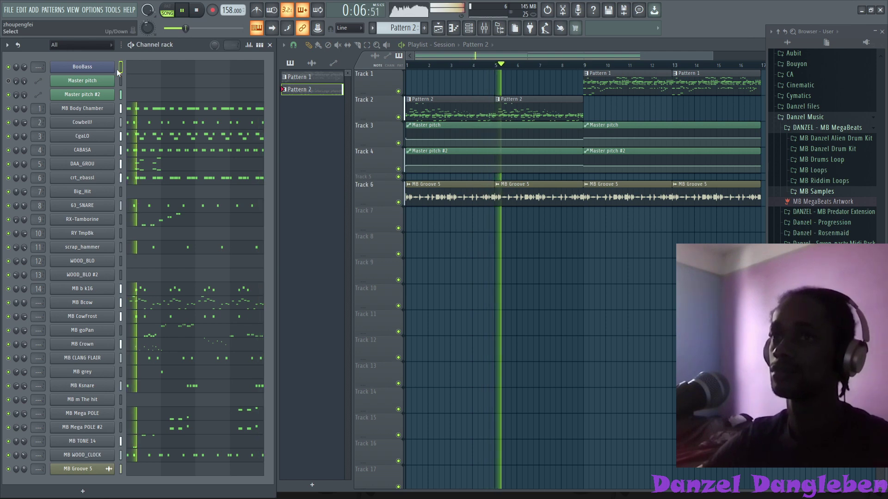
{"action": "key", "text": "q"}
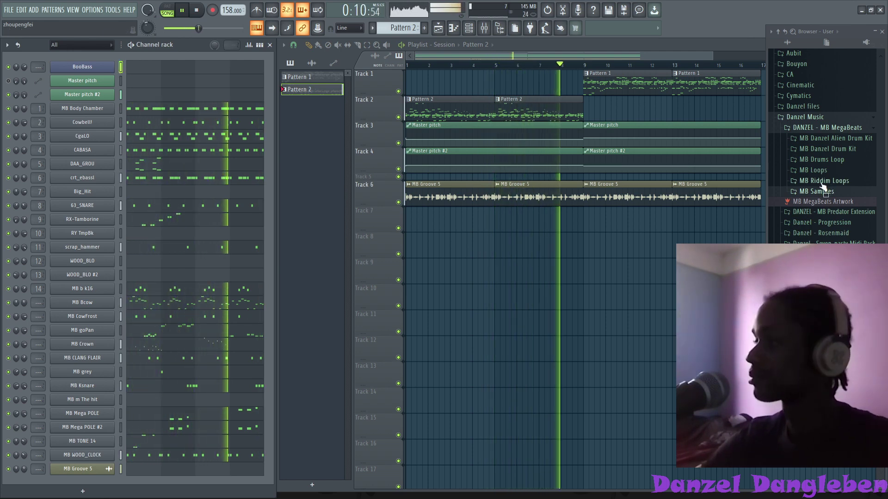
{"action": "key", "text": "m"}
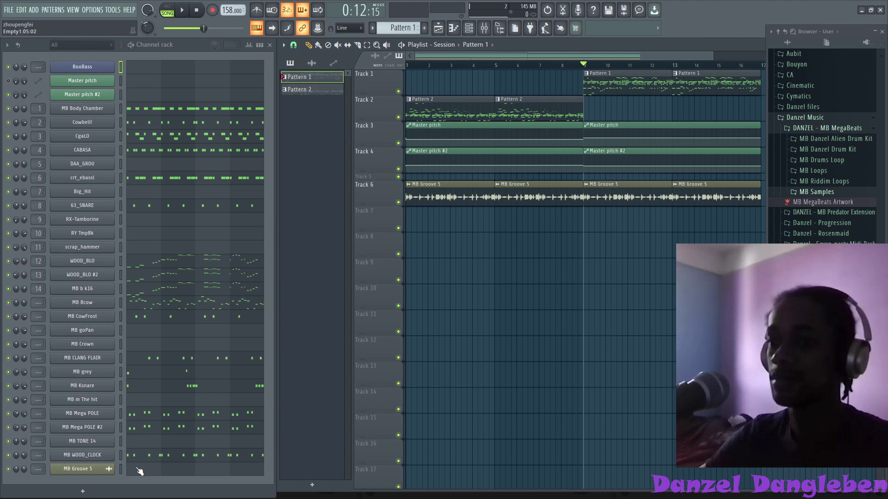
- In Pattern 1's MB Mega POLE, raise one D#5 note in bar 2 and lower bar 4's last two notes to A4 and A#4
{"action": "left_click", "coordinate": [213, 417]}
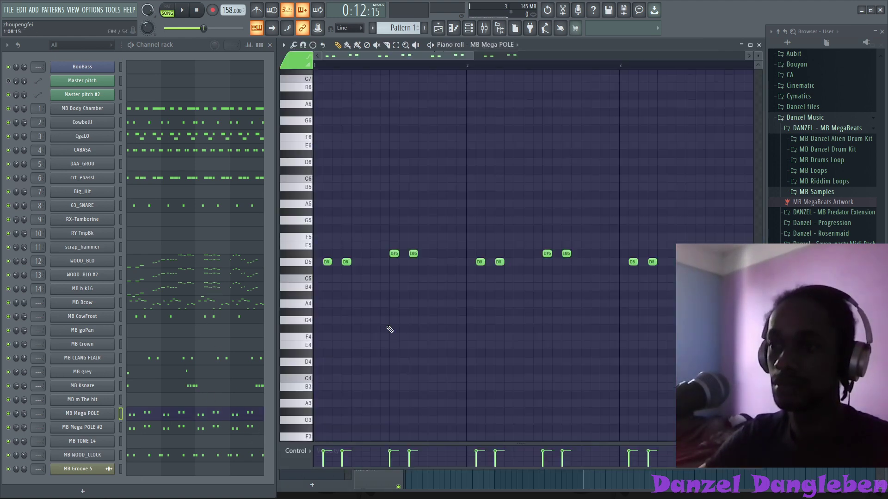
{"action": "left_click_drag", "start_coordinate": [398, 58], "coordinate": [433, 57]}
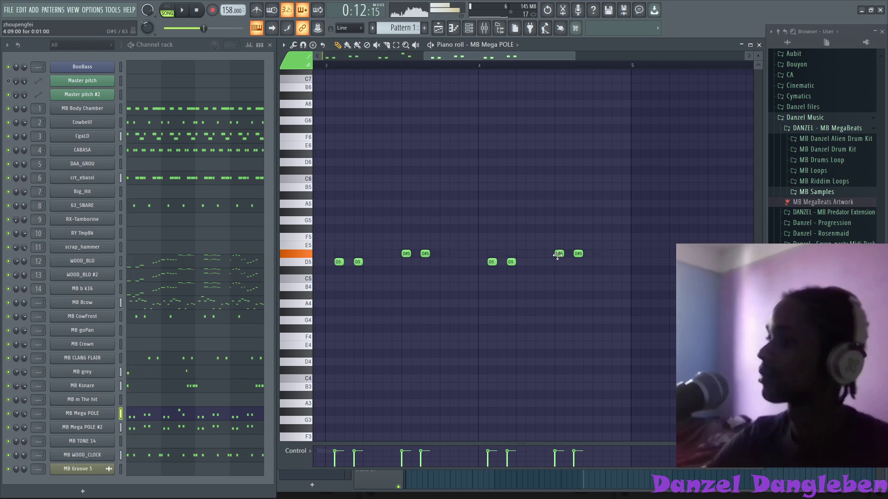
{"action": "left_click_drag", "start_coordinate": [557, 256], "coordinate": [560, 202]}
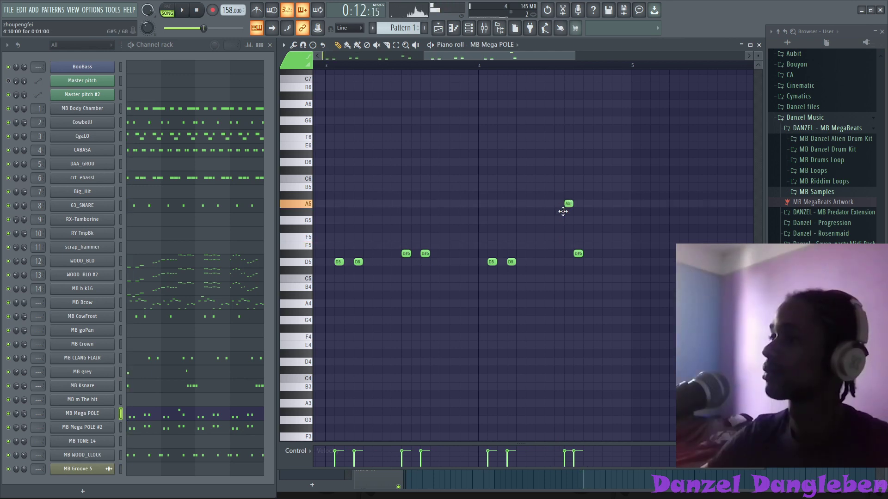
{"action": "left_click_drag", "start_coordinate": [578, 254], "coordinate": [579, 195]}
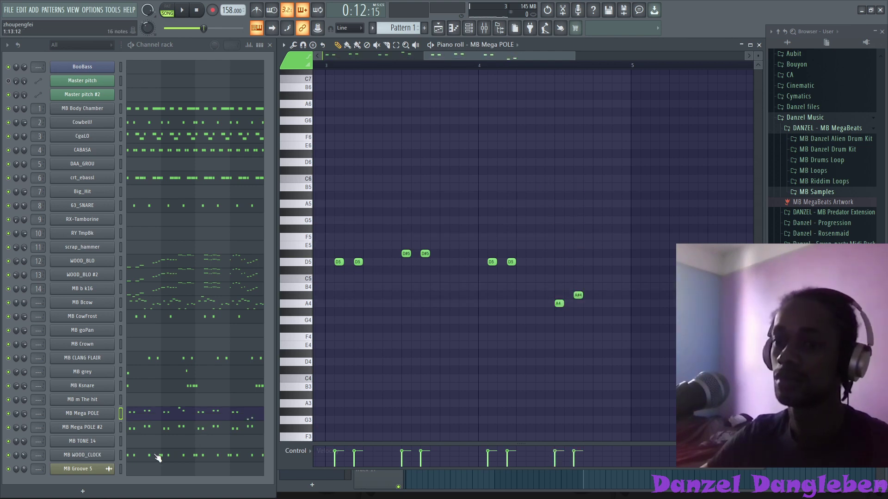
- Copy the MB Mega POLE notes into MB Mega POLE #2 one octave lower and close its piano roll
{"action": "left_click", "coordinate": [121, 417]}
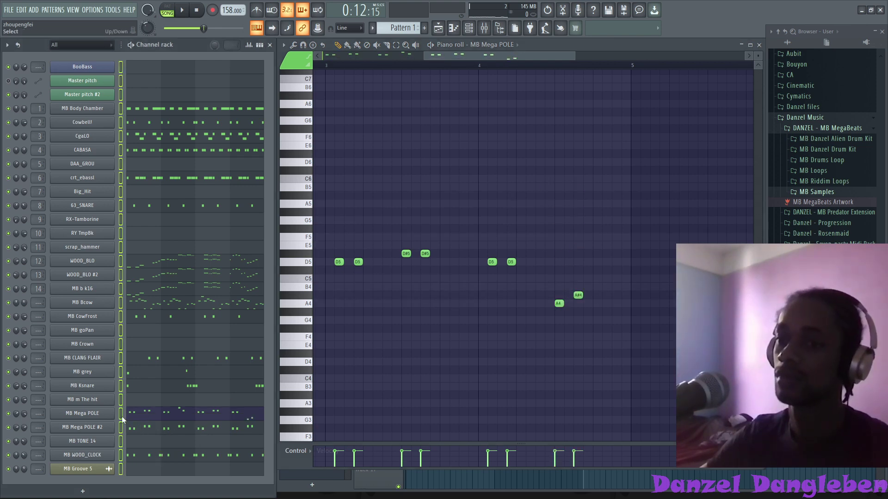
{"action": "left_click", "coordinate": [121, 416]}
{"action": "key", "text": "ctrl+c"}
{"action": "left_click", "coordinate": [124, 427]}
{"action": "key", "text": "ctrl+v"}
{"action": "left_click", "coordinate": [180, 433]}
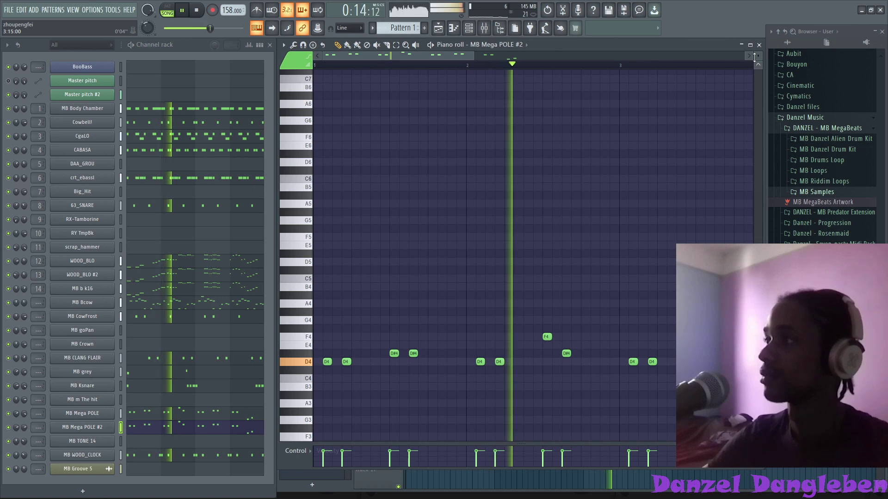
{"action": "left_click", "coordinate": [759, 45]}
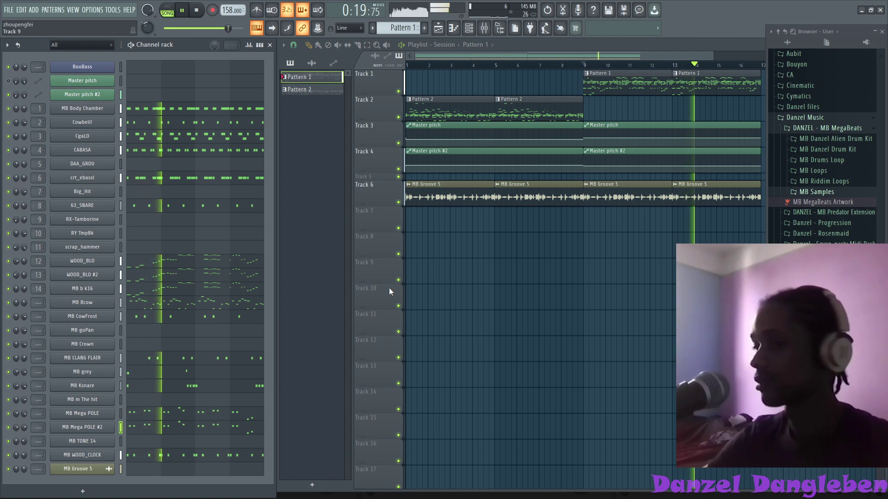
- Add an A4 note and an A#4 note in bar 1 of MB Mega POLE #2, between the D4 and D#4 notes
{"action": "key", "text": "space"}
{"action": "left_click", "coordinate": [159, 426]}
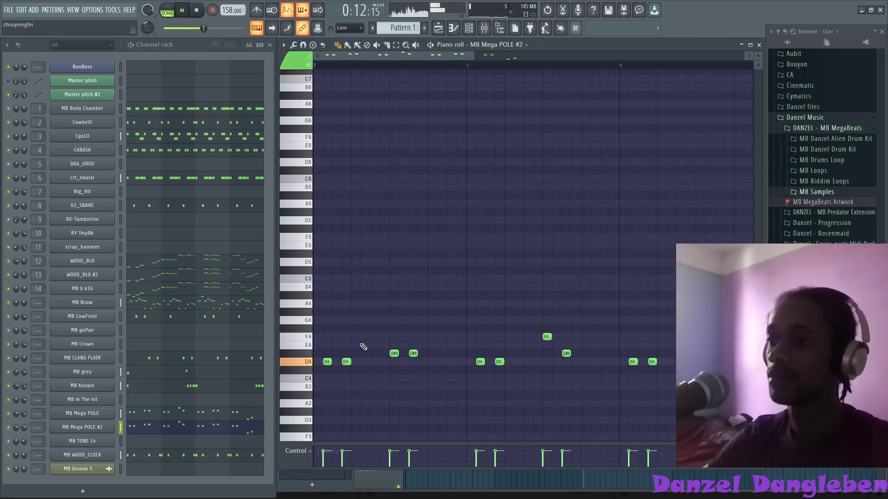
{"action": "left_click", "coordinate": [354, 303]}
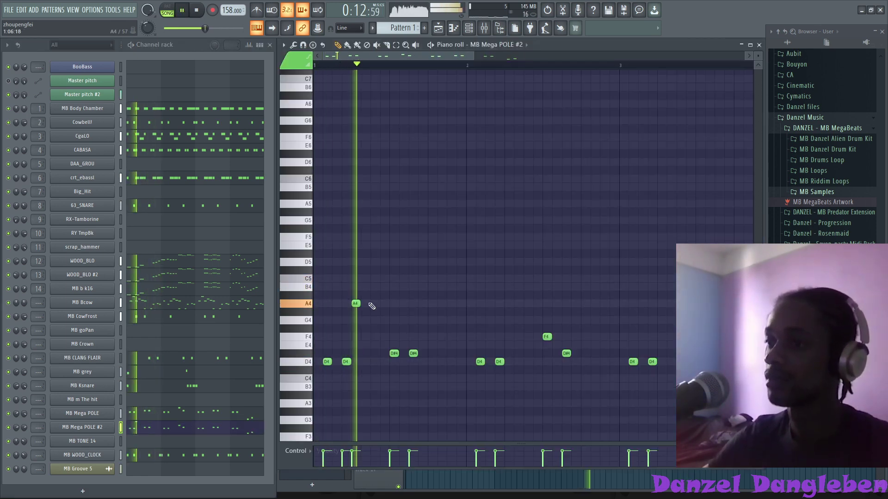
{"action": "left_click", "coordinate": [374, 295]}
{"action": "key", "text": "space"}
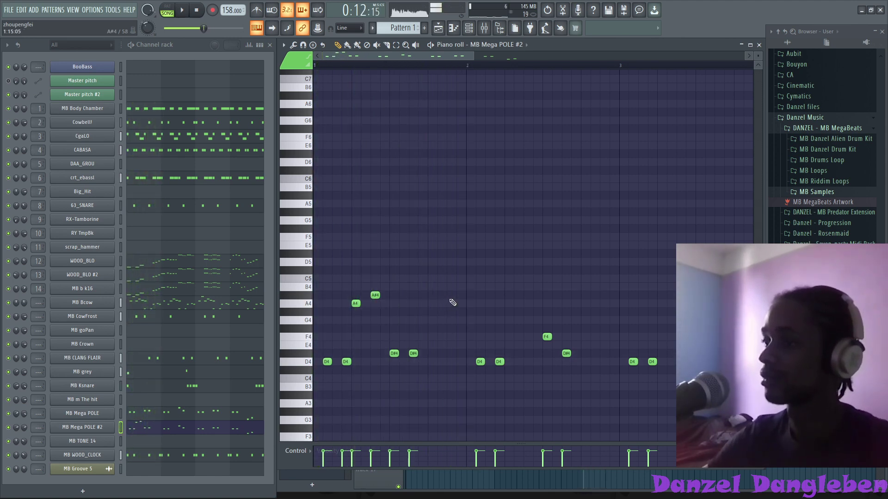
- In MB Mega POLE #2, add an A4 note near the end of bar 1, and one A4 and two A#4 notes in bar 2
{"action": "left_click", "coordinate": [450, 304]}
{"action": "left_click", "coordinate": [603, 295]}
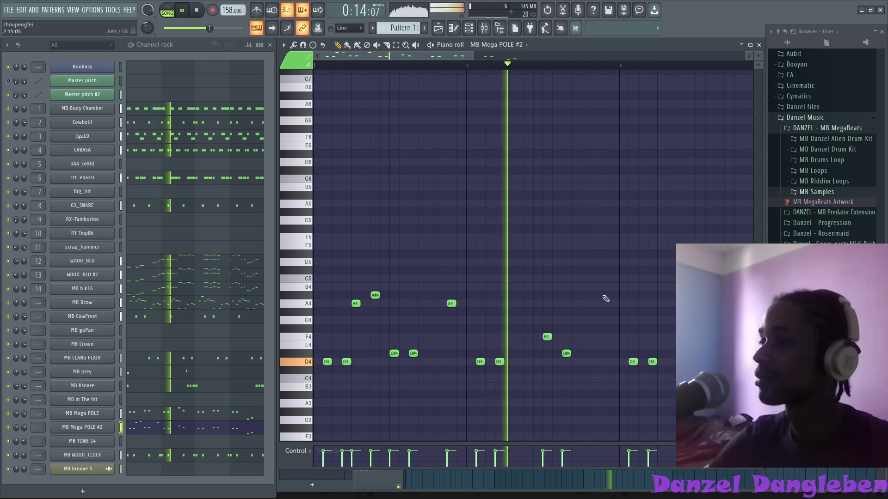
{"action": "left_click", "coordinate": [508, 303]}
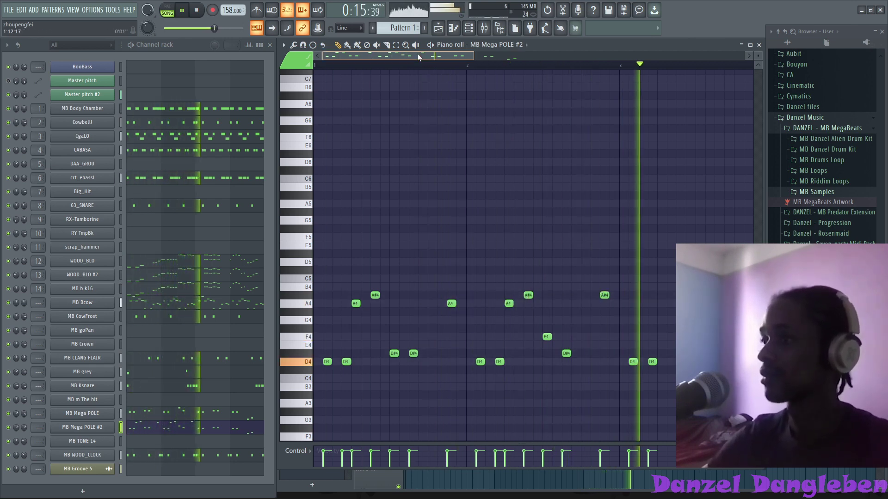
- Add D5 and A#4 notes near the end of bar 3 and a D#4 note in bar 4 of MB Mega POLE #2
{"action": "key", "text": "space"}
{"action": "left_click_drag", "start_coordinate": [417, 54], "coordinate": [500, 58]}
{"action": "key", "text": "space"}
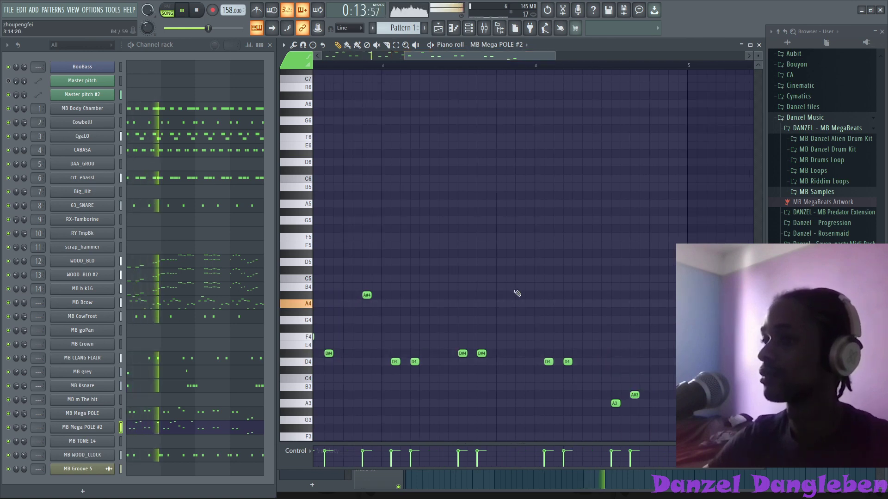
{"action": "left_click", "coordinate": [501, 262]}
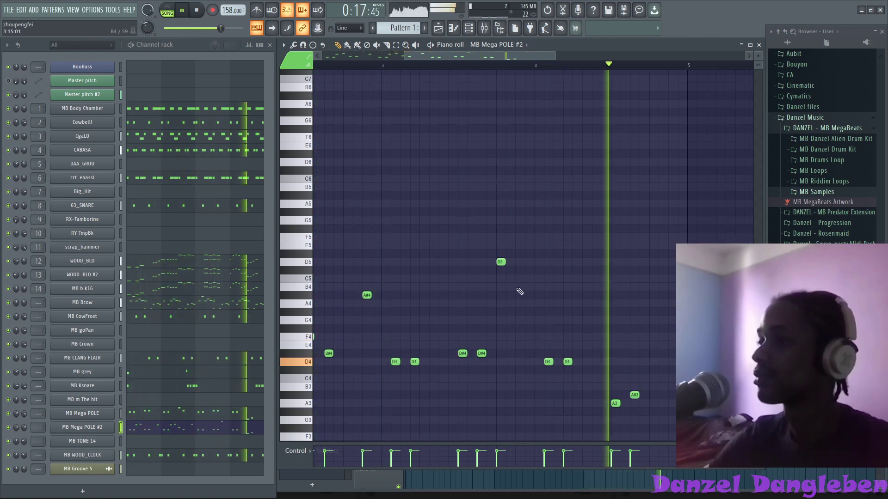
{"action": "left_click", "coordinate": [518, 296]}
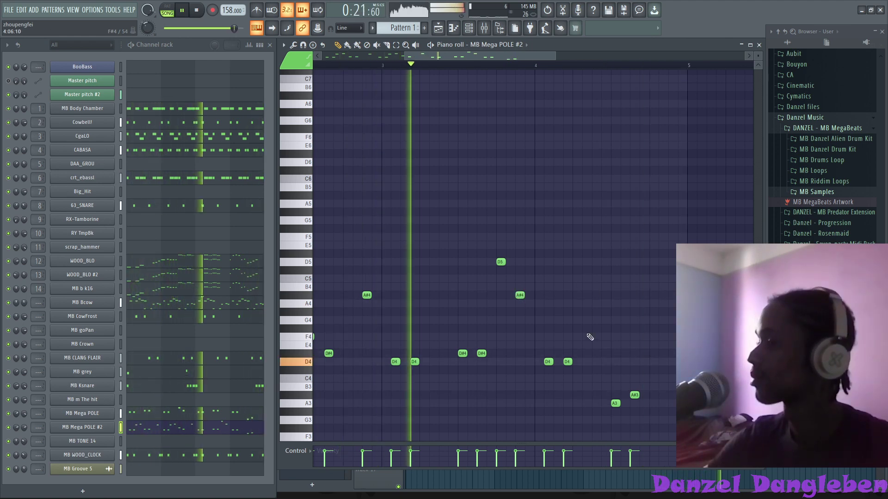
{"action": "left_click", "coordinate": [595, 353]}
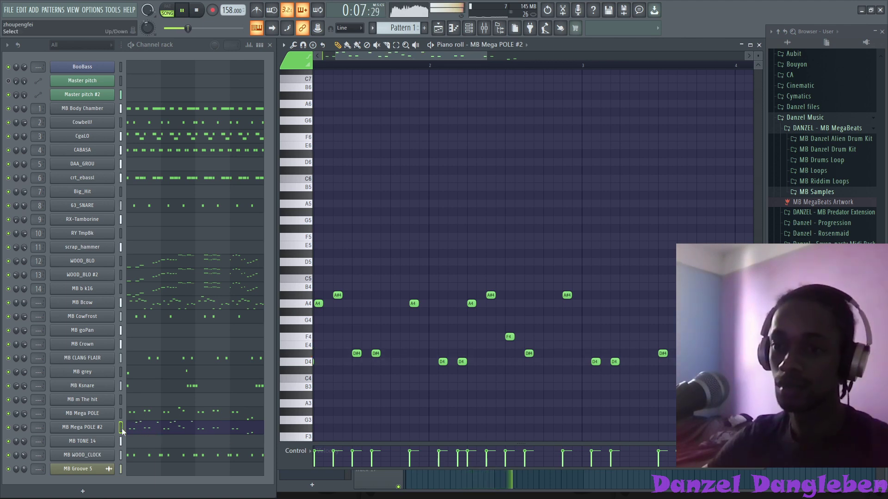
- In MB Mega POLE, add A4 and A#4 notes between bar 3's D5 and D#5 notes, plus an A4 note near that bar's end
{"action": "left_click", "coordinate": [140, 417]}
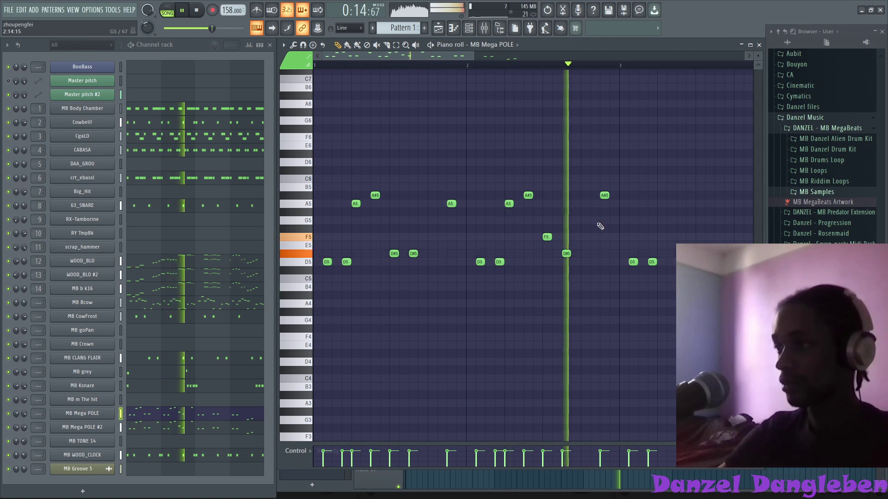
{"action": "key", "text": "space"}
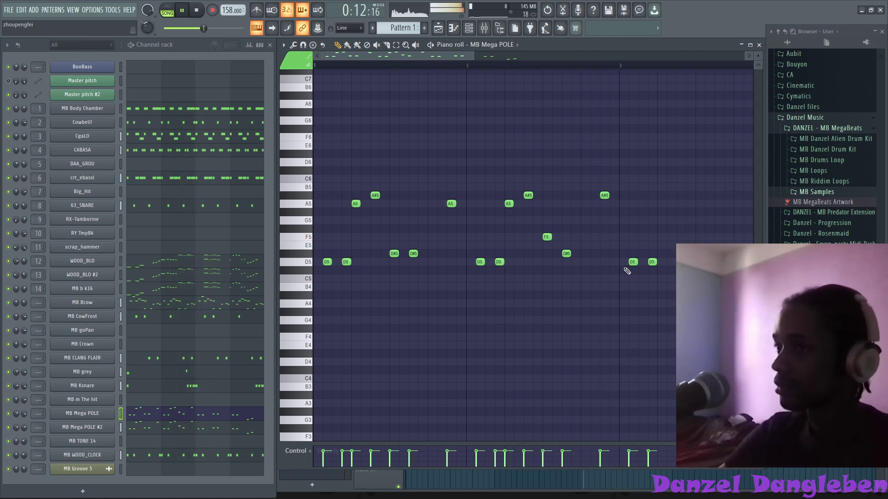
{"action": "key", "text": "space"}
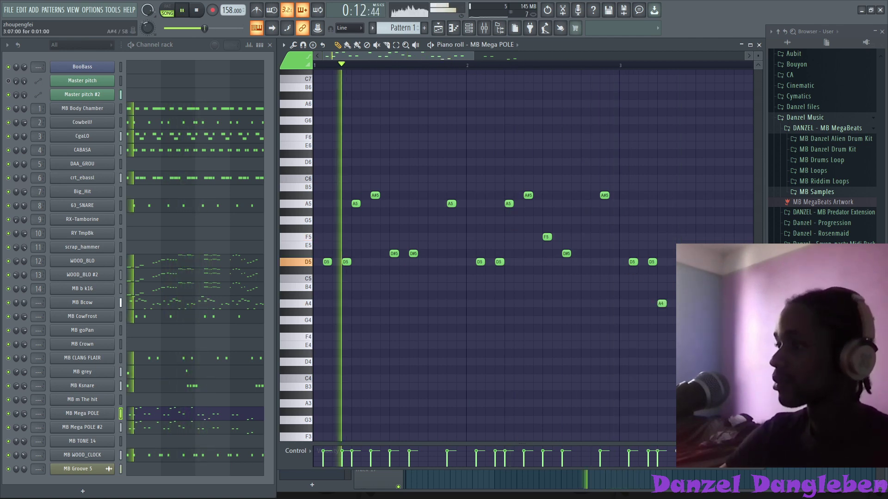
{"action": "key", "text": "space"}
{"action": "left_click_drag", "start_coordinate": [443, 56], "coordinate": [493, 56]}
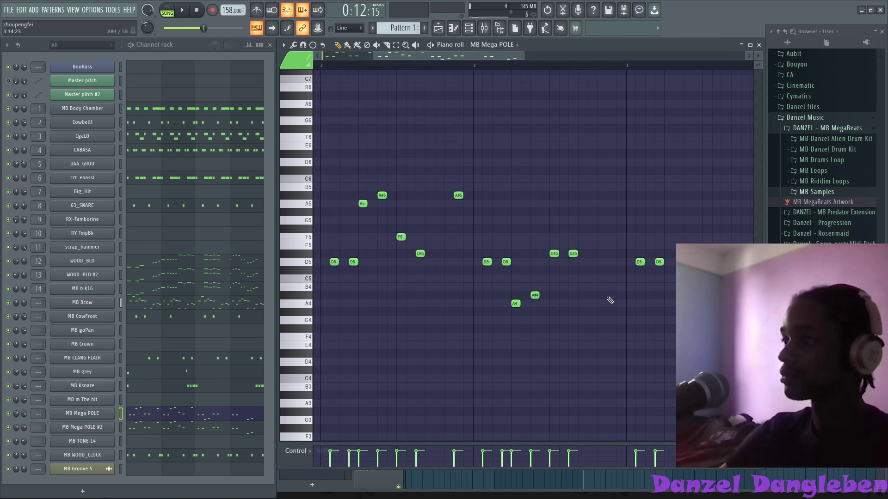
{"action": "double_click", "coordinate": [610, 303]}
{"action": "left_click", "coordinate": [502, 190]}
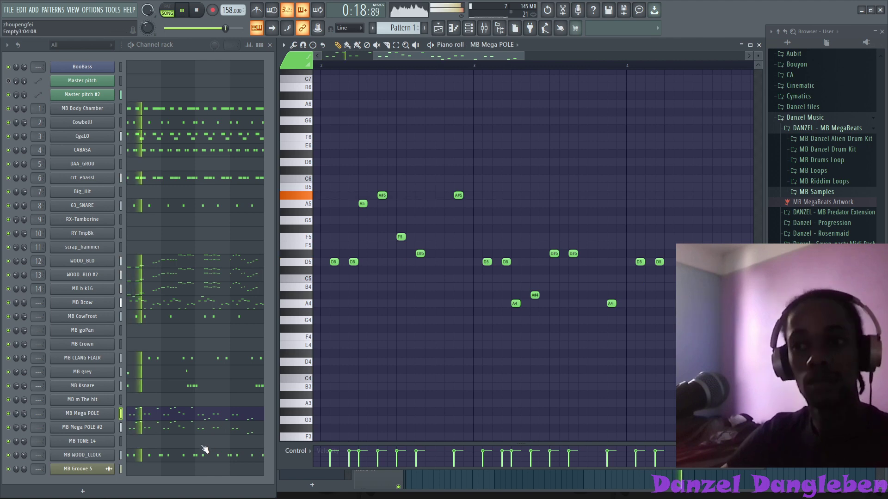
- Replace the MB Mega POLE #2 notes with the MB Mega POLE notes one octave lower, and replay the song from bar 1
{"action": "double_click", "coordinate": [121, 428]}
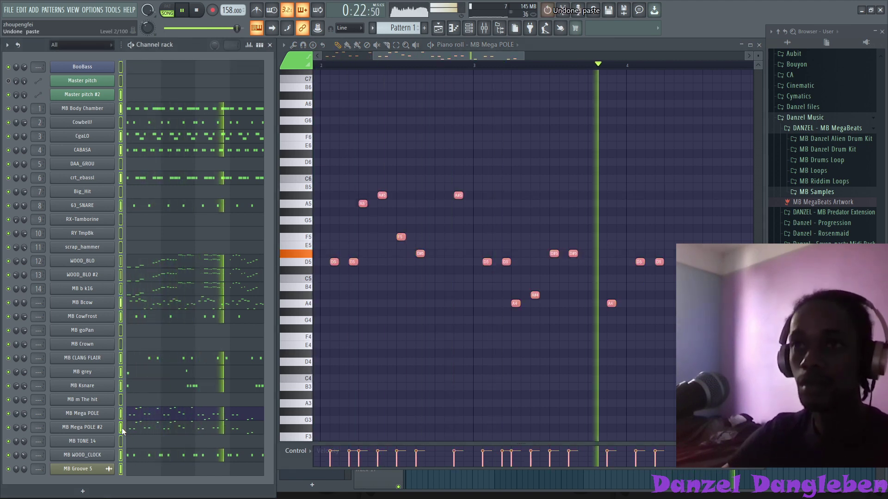
{"action": "left_click", "coordinate": [147, 428]}
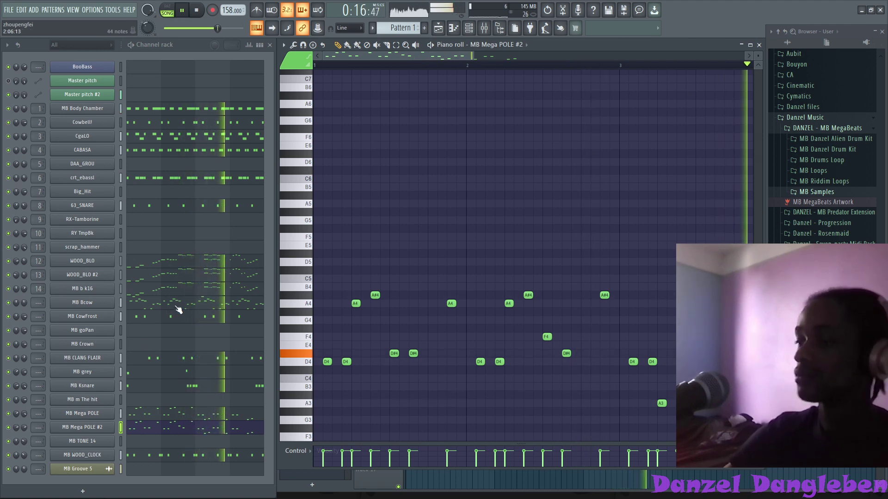
{"action": "right_click", "coordinate": [114, 428]}
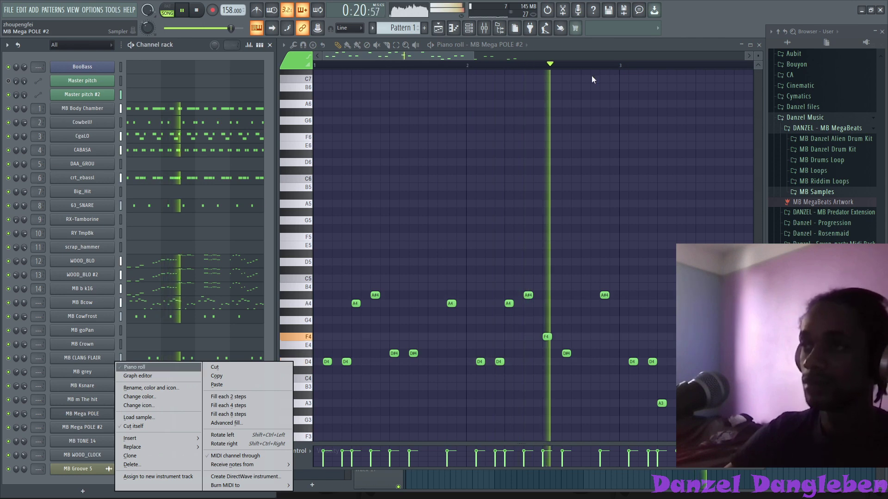
{"action": "left_click", "coordinate": [760, 43]}
{"action": "left_click", "coordinate": [760, 43]}
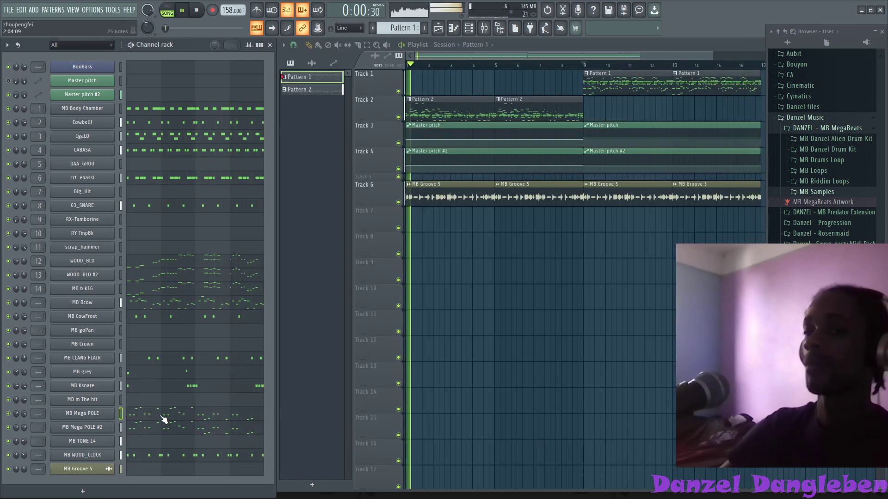
{"action": "left_click", "coordinate": [407, 66]}
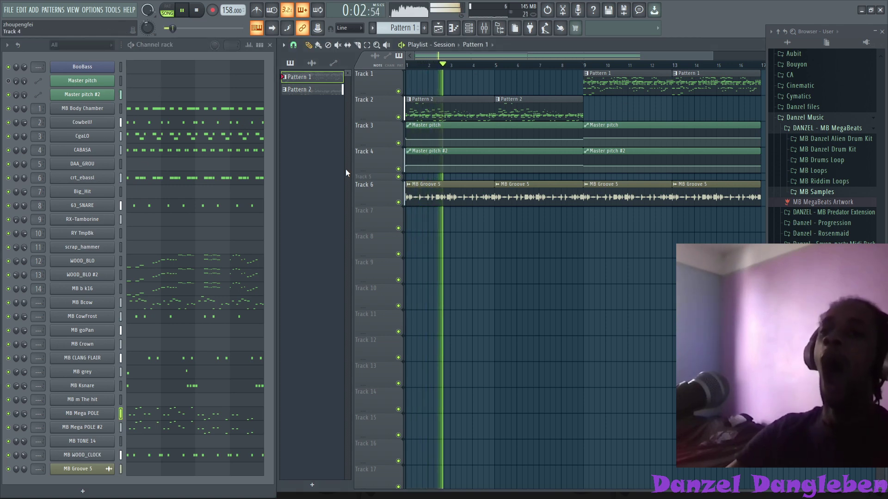
- Give Big_Hit an A5, A#5 and D6 rise into the start of bar 2, and copy it two bars further on
{"action": "left_click", "coordinate": [197, 197]}
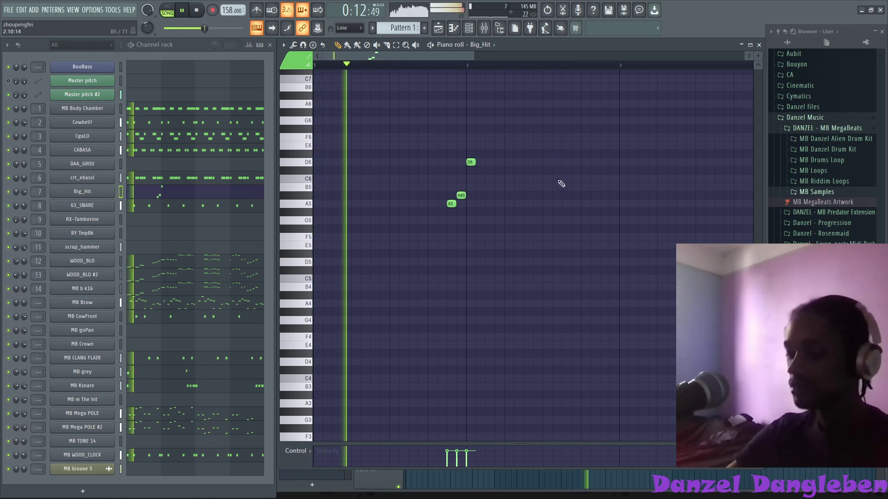
{"action": "key", "text": "ctrl+b"}
{"action": "left_click_drag", "start_coordinate": [499, 164], "coordinate": [647, 172]}
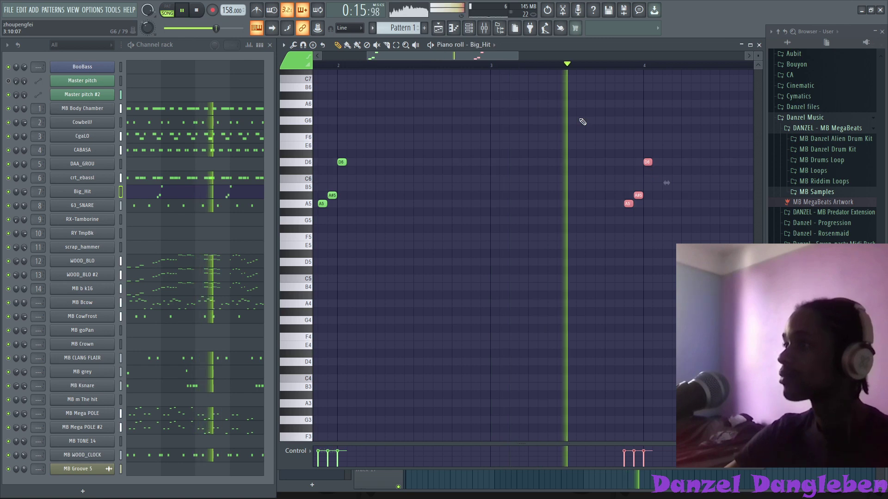
- Add a descending Big_Hit run of D7, D7, C7, A#6 and A6 near the end of bar 3
{"action": "left_click_drag", "start_coordinate": [606, 115], "coordinate": [601, 102]}
{"action": "left_click", "coordinate": [597, 95]}
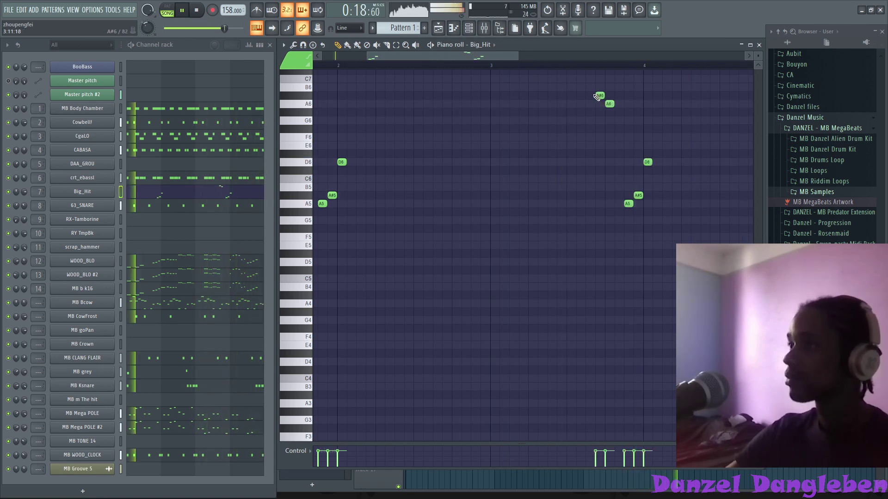
{"action": "scroll", "coordinate": [585, 134], "scroll_direction": "up", "scroll_amount": 3}
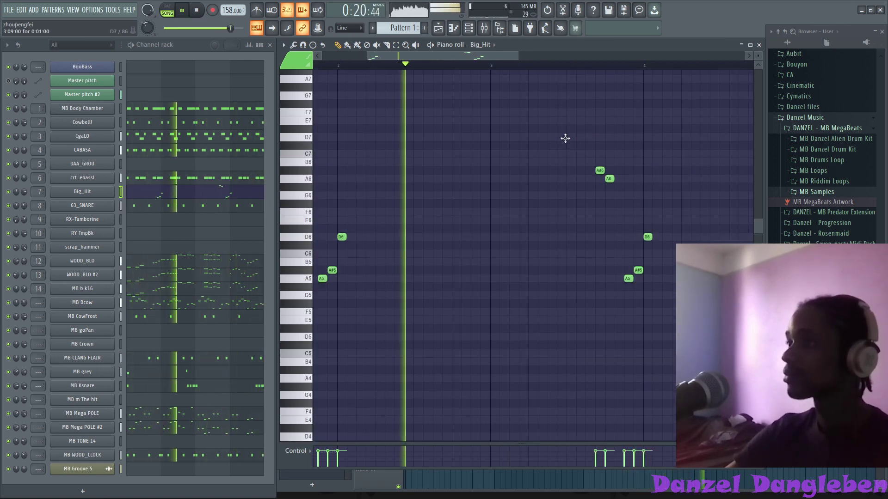
{"action": "left_click", "coordinate": [571, 137]}
{"action": "left_click", "coordinate": [581, 153]}
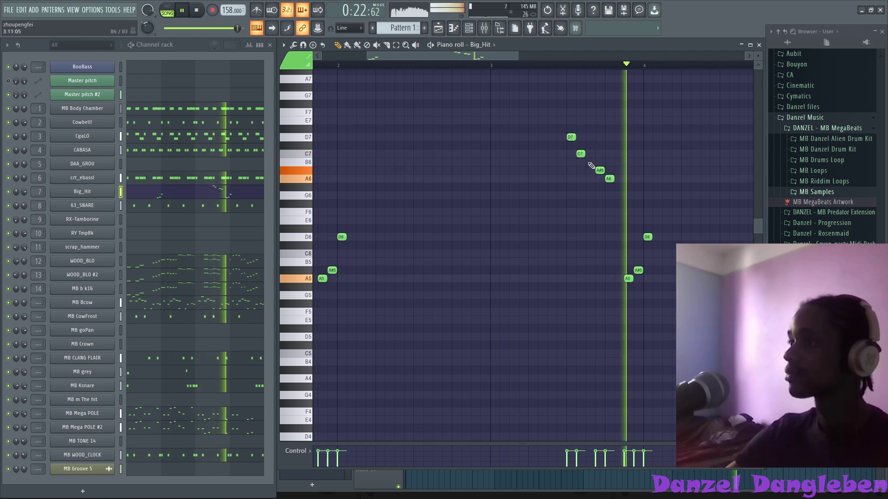
{"action": "left_click_drag", "start_coordinate": [579, 154], "coordinate": [585, 157]}
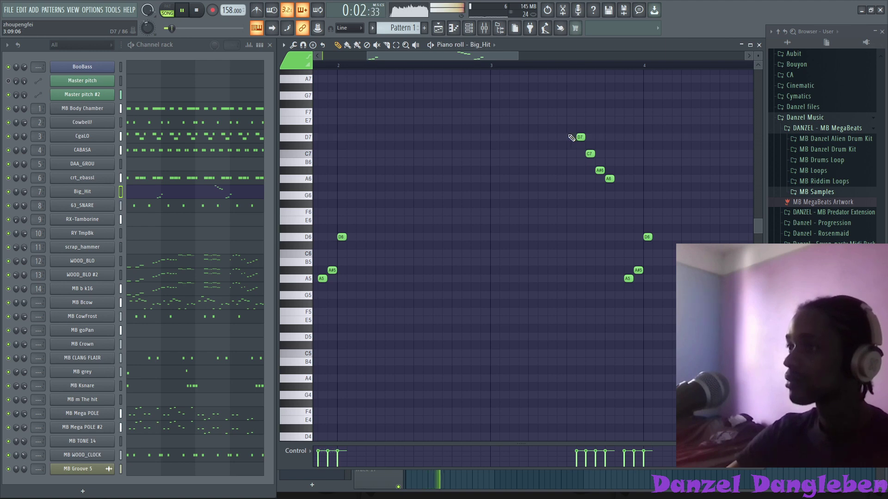
{"action": "double_click", "coordinate": [571, 138]}
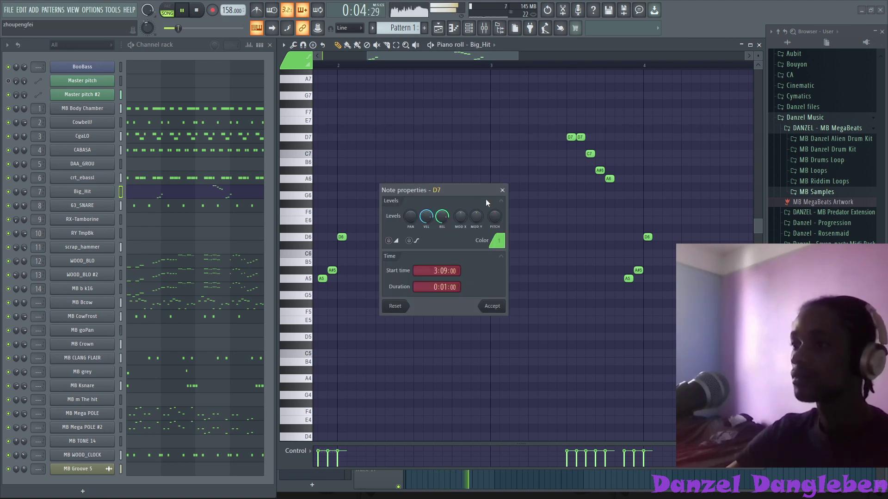
{"action": "left_click", "coordinate": [502, 190]}
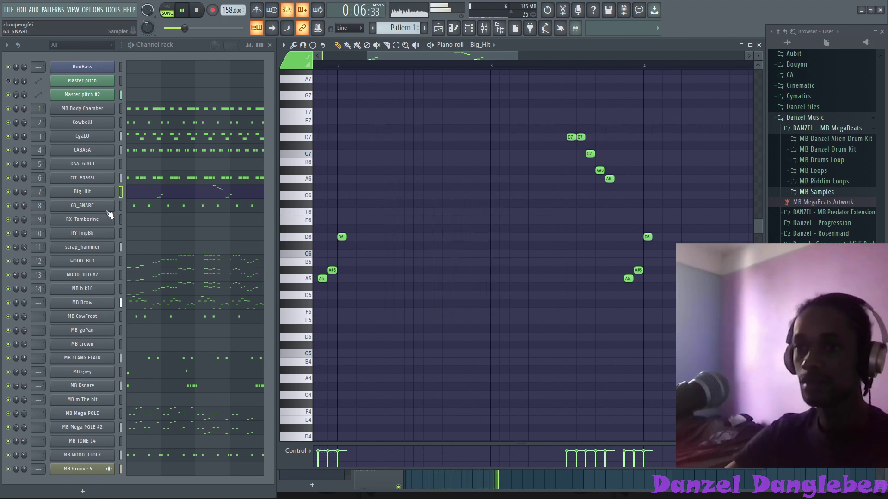
- Toggle the Cut itself option for Big_Hit and raise the fade-out in its sample settings
{"action": "right_click", "coordinate": [98, 193]}
{"action": "left_click", "coordinate": [138, 250]}
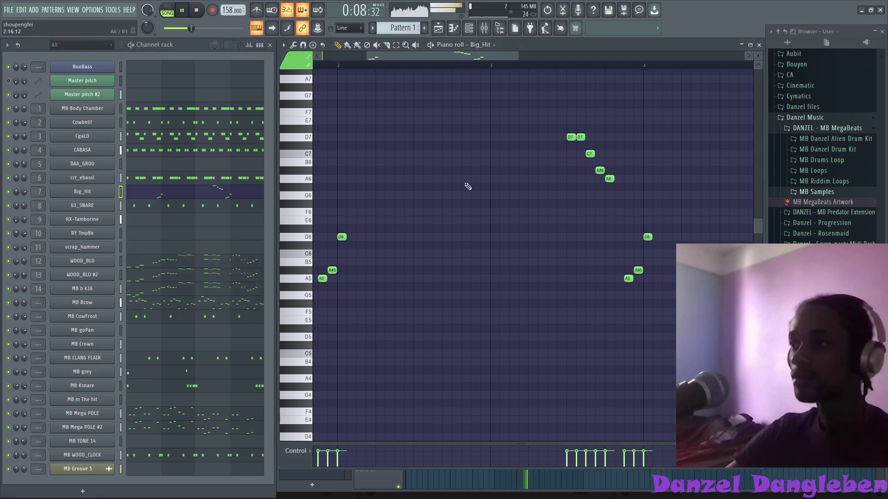
{"action": "left_click", "coordinate": [68, 191]}
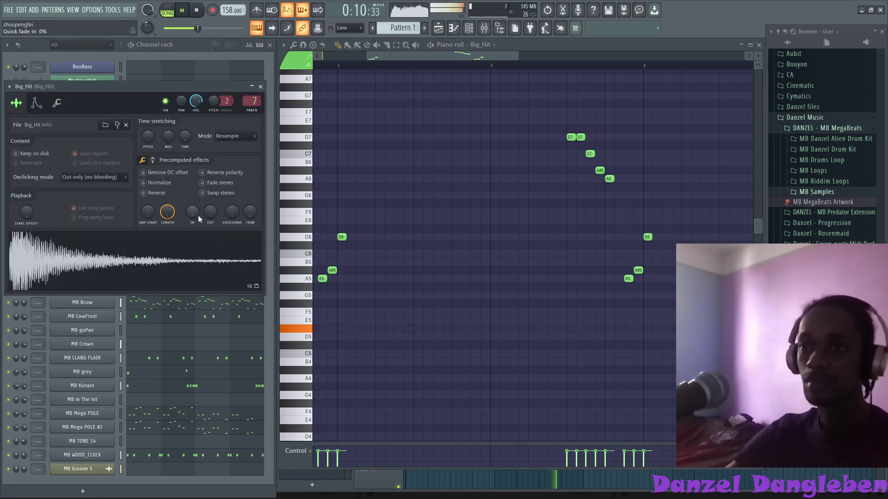
{"action": "left_click_drag", "start_coordinate": [210, 212], "coordinate": [210, 203]}
{"action": "left_click", "coordinate": [260, 87]}
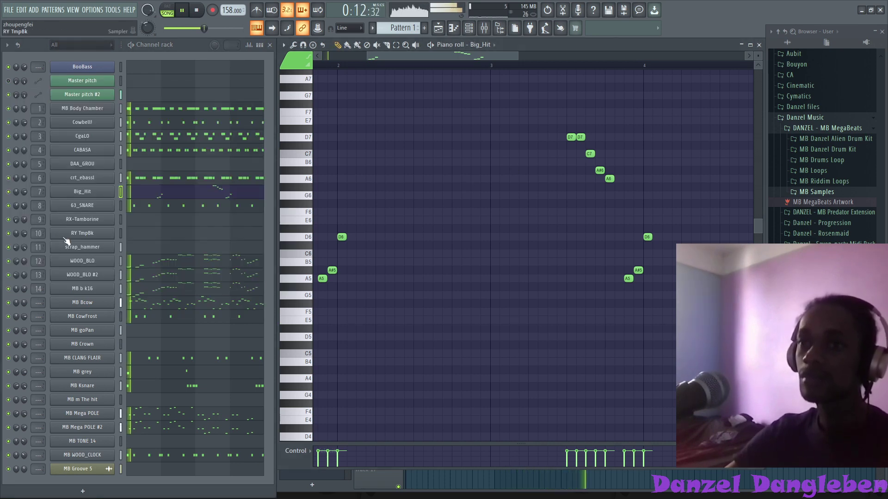
- Lower Big_Hit's channel volume to 48% and collapse the DANZEL - MB MegaBeats and Danzel Music folders in the browser
{"action": "left_click_drag", "start_coordinate": [26, 191], "coordinate": [26, 203]}
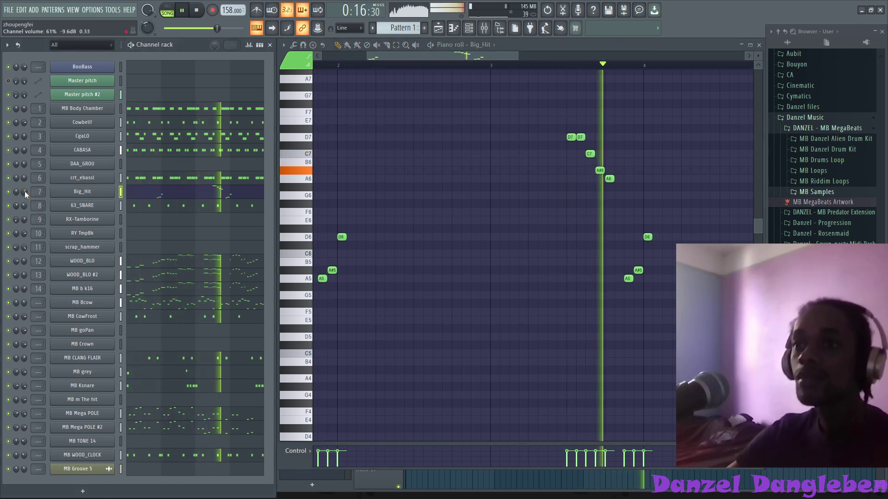
{"action": "left_click_drag", "start_coordinate": [25, 191], "coordinate": [24, 200]}
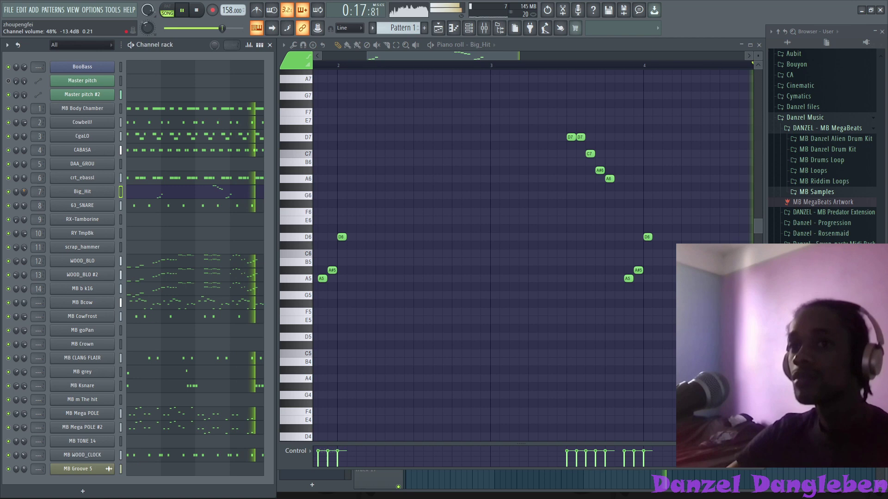
{"action": "left_click", "coordinate": [854, 131]}
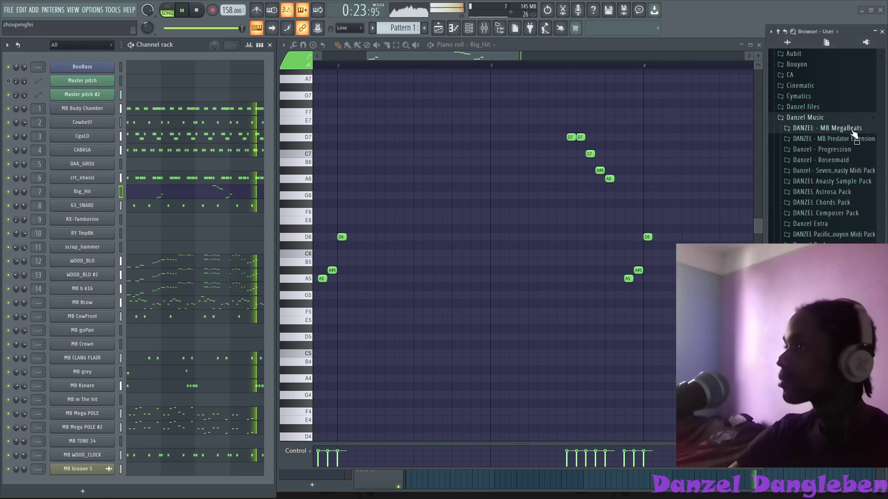
{"action": "left_click", "coordinate": [862, 122]}
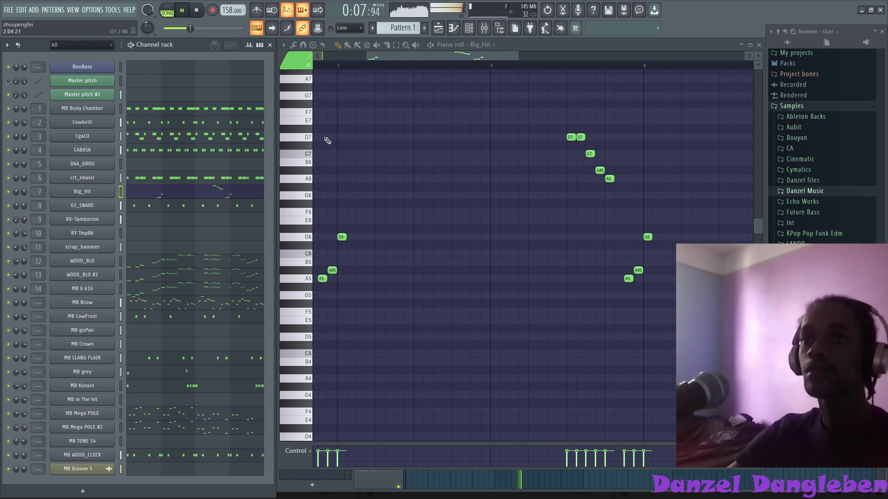
- Set the CgaLO channel volume to 49%
{"action": "left_click", "coordinate": [79, 140]}
{"action": "left_click_drag", "start_coordinate": [28, 137], "coordinate": [28, 140]}
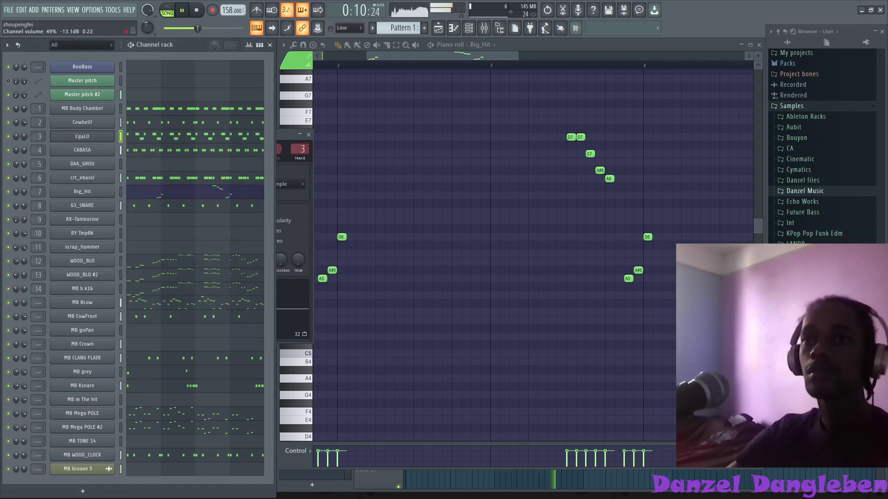
- Select the BooBass channel, audition notes over the playing beat, and close the Big_Hit piano roll
{"action": "left_click", "coordinate": [123, 69]}
{"action": "key", "text": "m"}
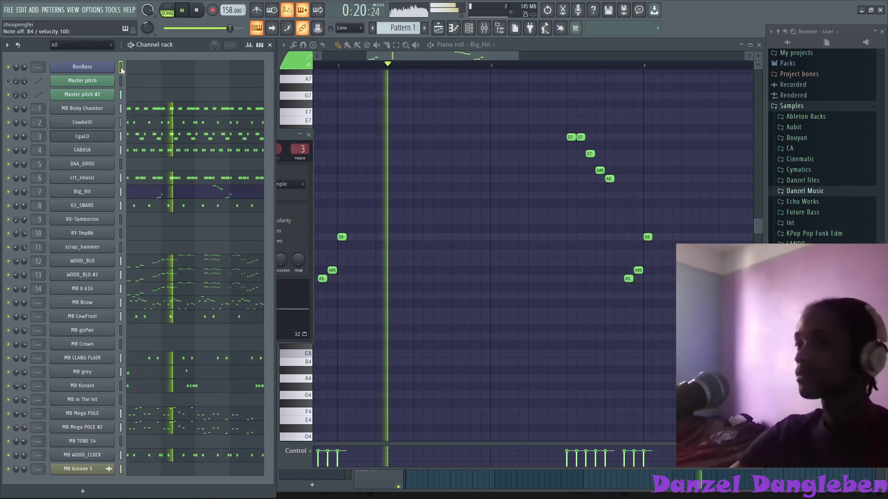
{"action": "key", "text": "ctrl+z"}
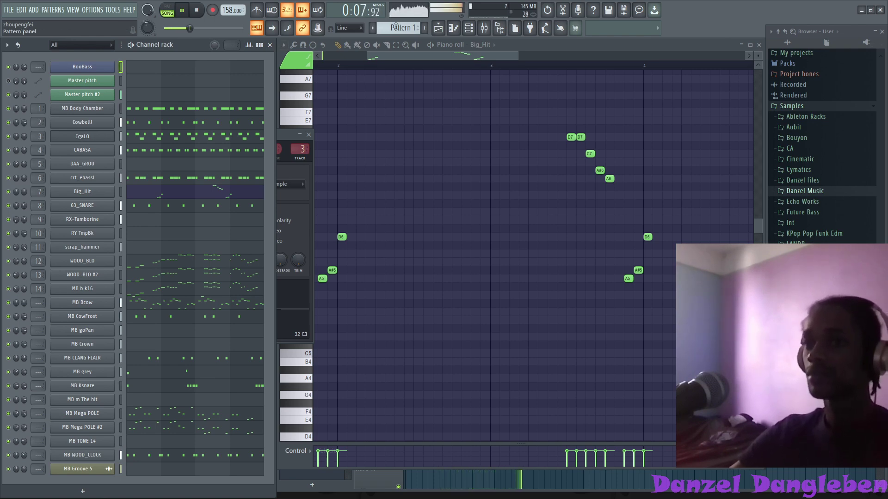
{"action": "left_click", "coordinate": [758, 45]}
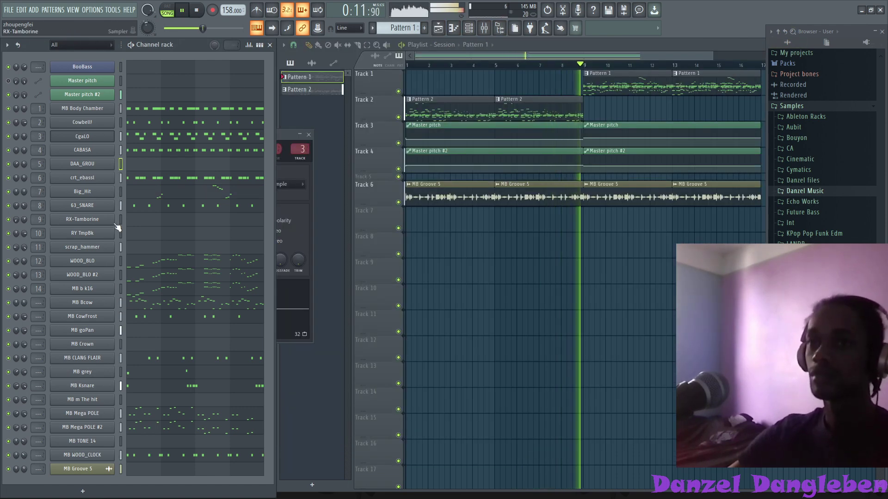
- Open the RX-Tamborine piano roll and adjust the panning of MB Mega POLE #2 and MB Mega POLE while the song plays
{"action": "left_click", "coordinate": [161, 220]}
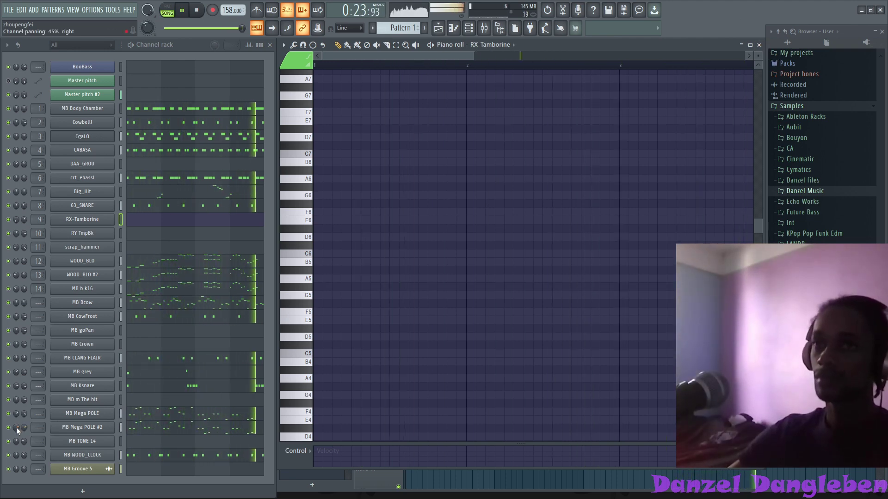
{"action": "left_click_drag", "start_coordinate": [16, 427], "coordinate": [16, 426]}
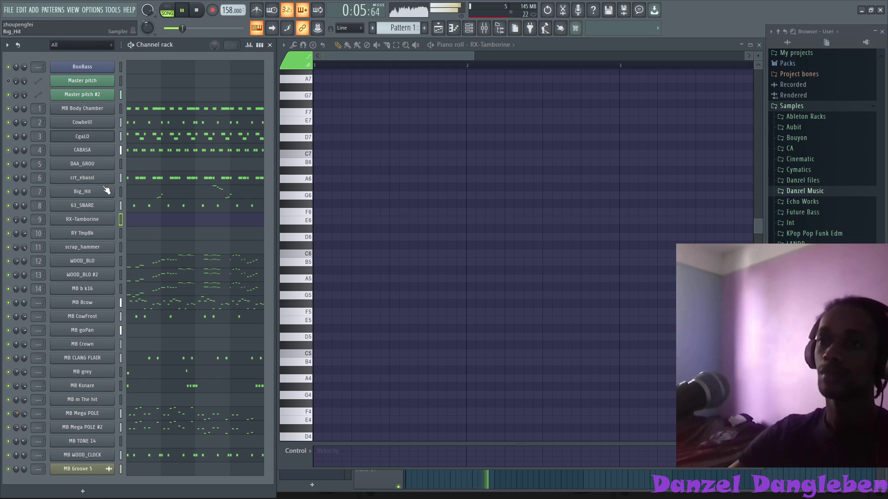
{"action": "left_click_drag", "start_coordinate": [17, 413], "coordinate": [16, 409]}
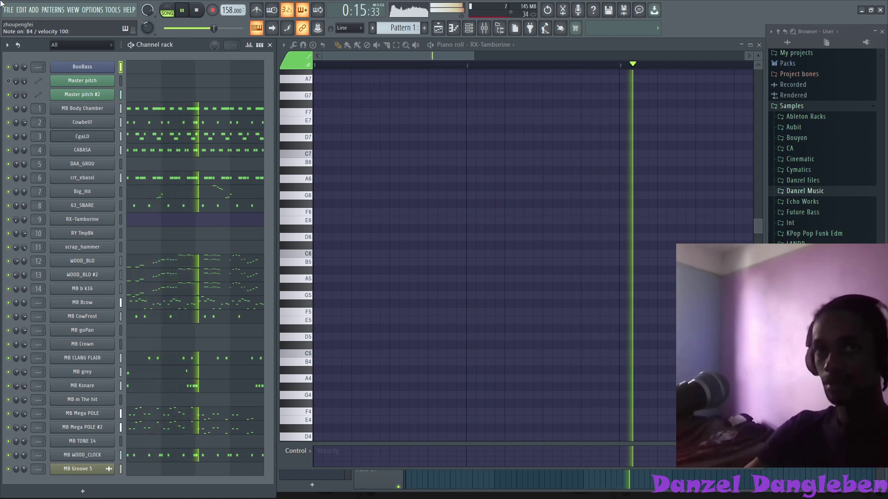
{"action": "key", "text": "space"}
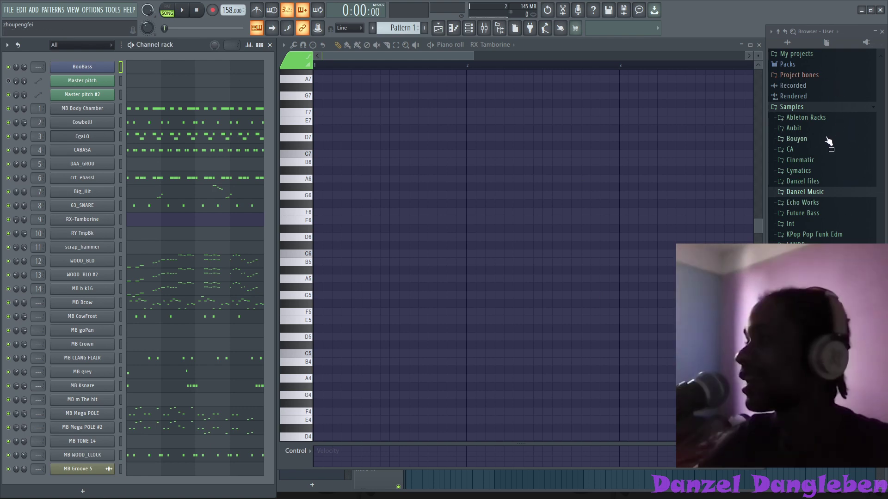
- Compare the playing beat with crt_ebassl muted and unmuted, and view the crt_ebassl and Cowbell! sample settings
{"action": "right_click", "coordinate": [72, 184]}
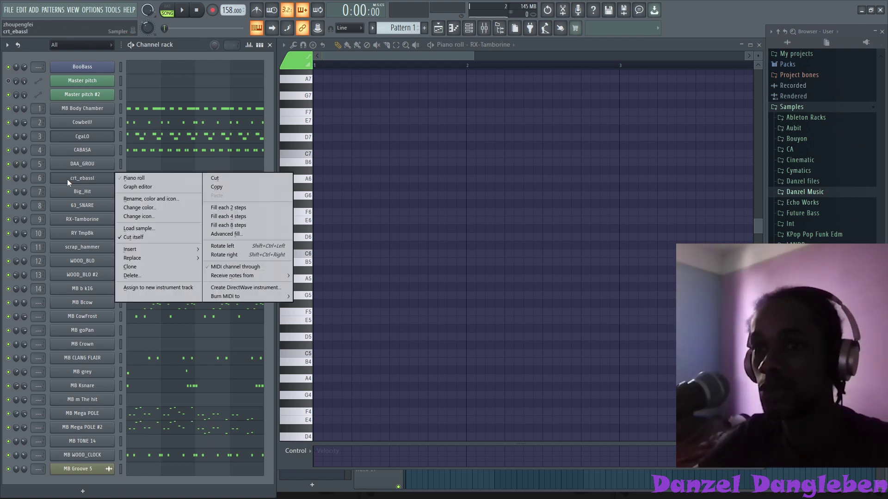
{"action": "left_click", "coordinate": [68, 180]}
{"action": "key", "text": "space"}
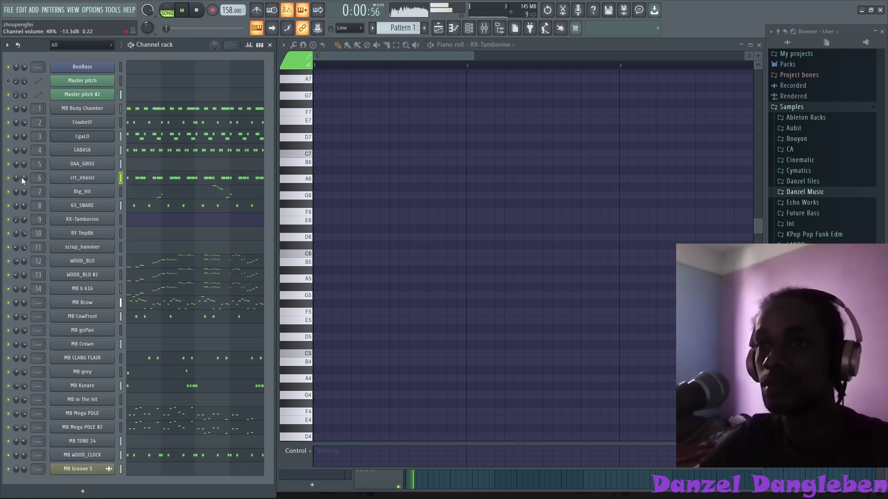
{"action": "left_click", "coordinate": [8, 177]}
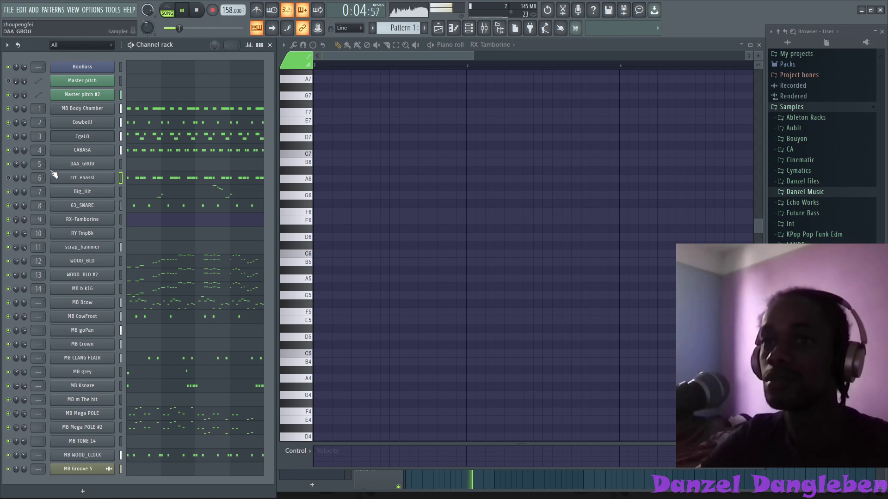
{"action": "left_click", "coordinate": [93, 179]}
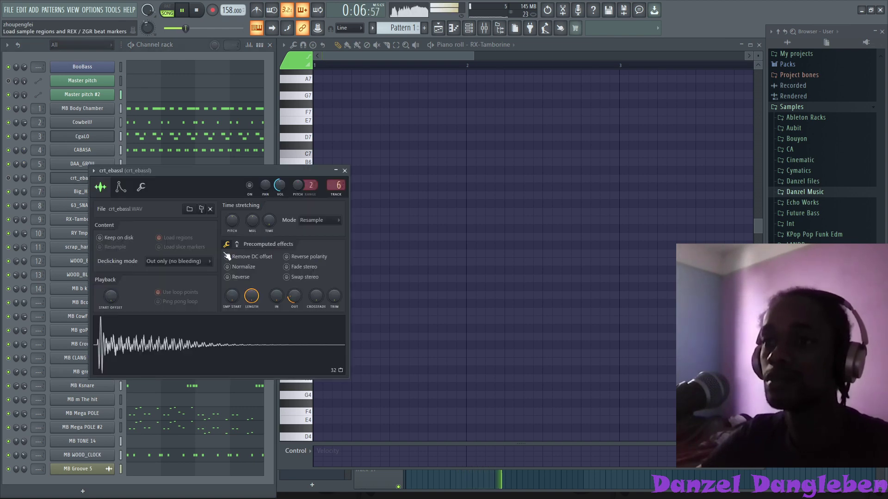
{"action": "left_click", "coordinate": [8, 178]}
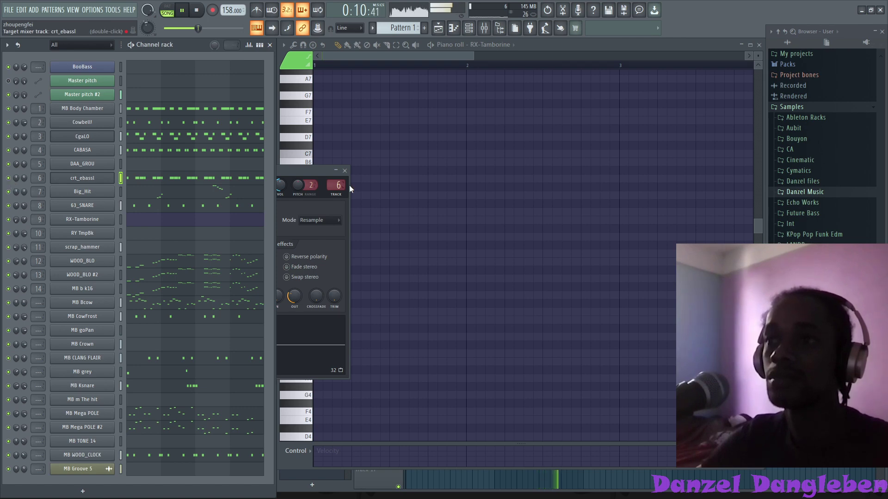
{"action": "left_click", "coordinate": [345, 170]}
{"action": "left_click", "coordinate": [85, 123]}
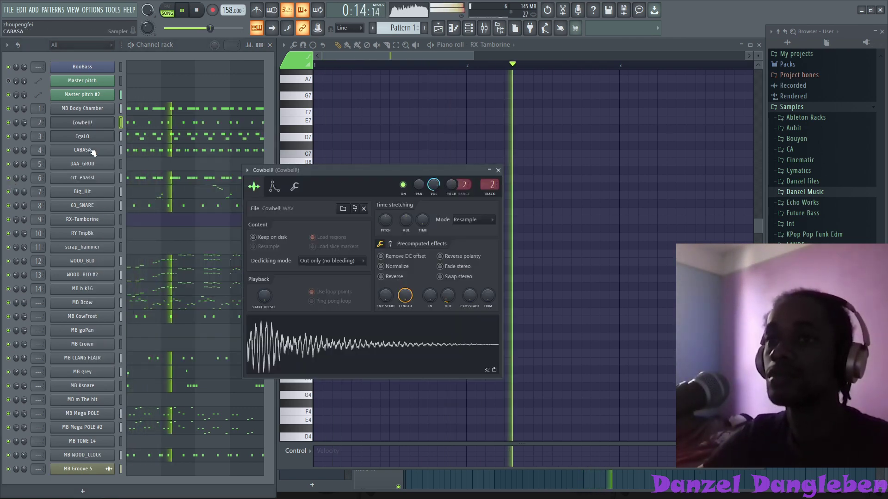
{"action": "left_click", "coordinate": [498, 170]}
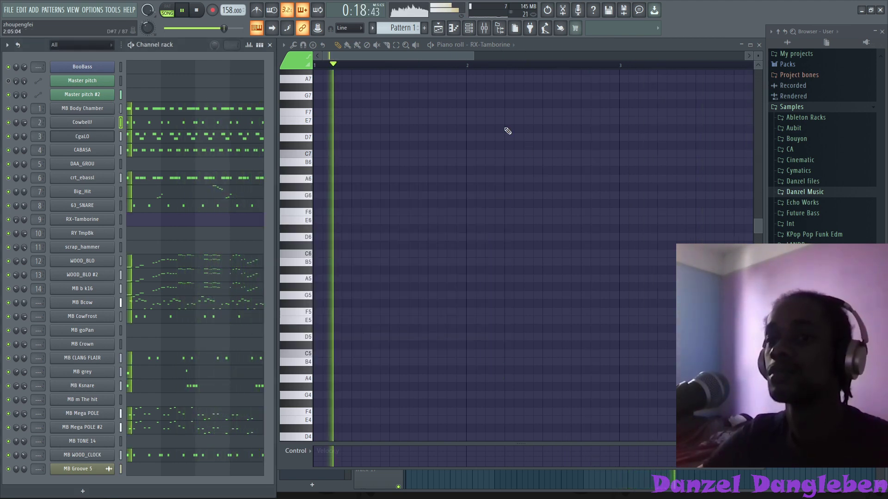
- Select the channels from MB Bcow through MB WOOD_CLOCK and route them to consecutive mixer tracks starting at Insert 15
{"action": "left_click_drag", "start_coordinate": [121, 303], "coordinate": [121, 454]}
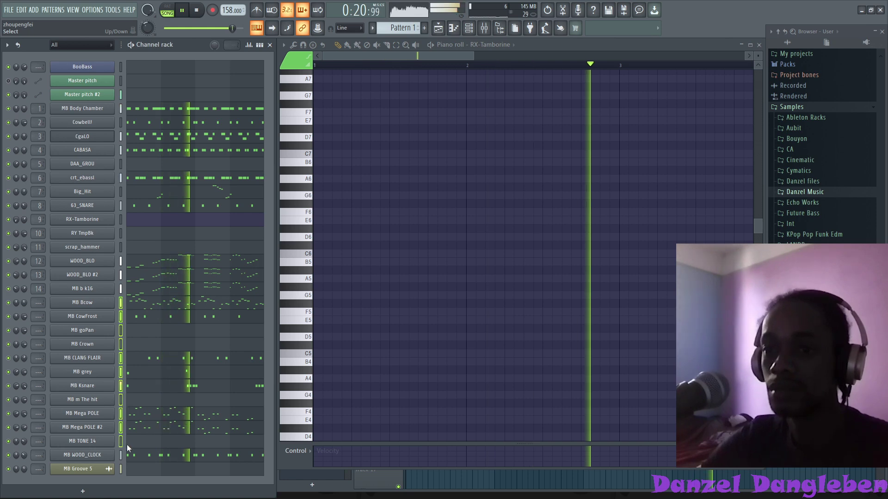
{"action": "left_click", "coordinate": [483, 29]}
{"action": "left_click", "coordinate": [470, 29]}
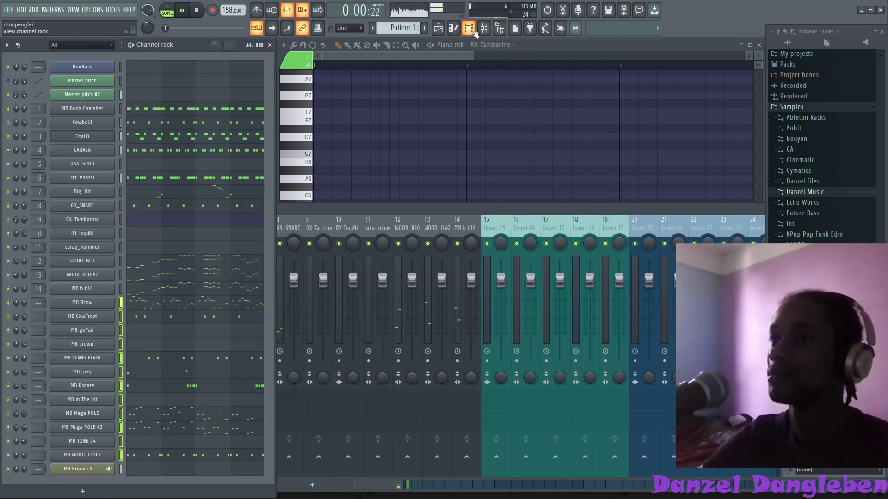
{"action": "right_click", "coordinate": [507, 221]}
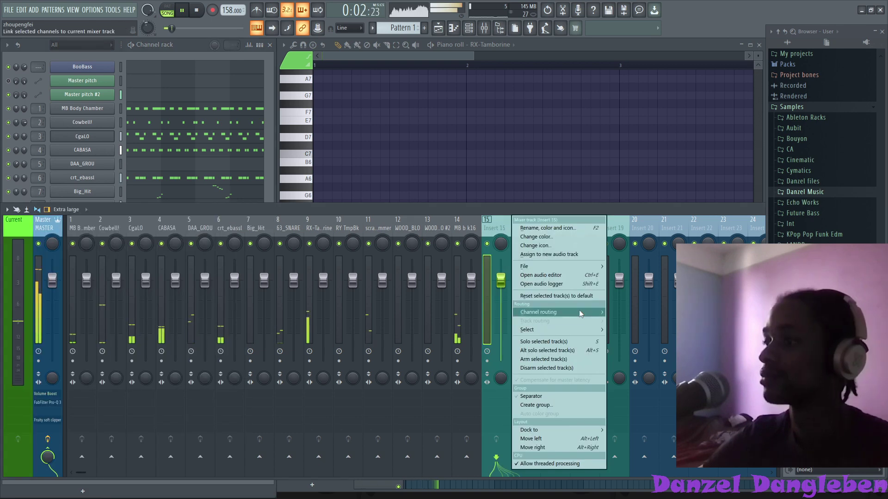
{"action": "mouse_move", "coordinate": [555, 312]}
{"action": "left_click", "coordinate": [643, 320]}
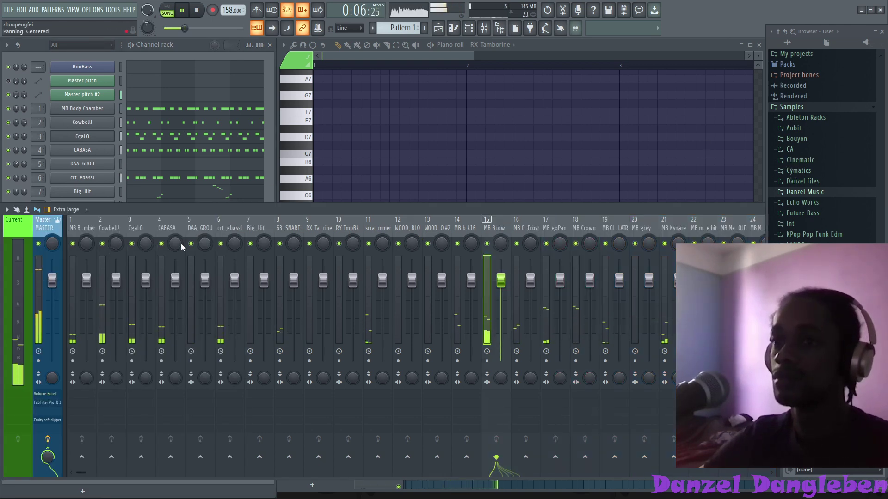
- Solo the CABASA mixer track and try to load Neutron 3 Exciter in its first effect slot
{"action": "right_click", "coordinate": [162, 244]}
{"action": "left_click", "coordinate": [168, 229]}
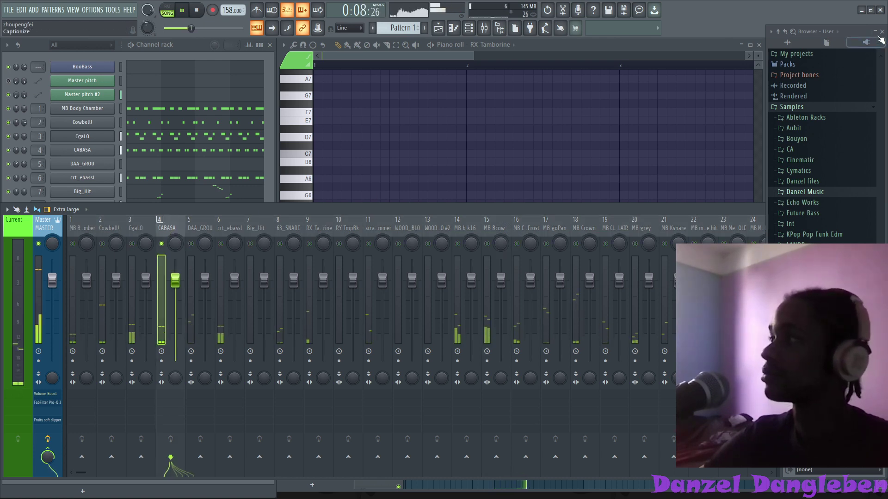
{"action": "left_click", "coordinate": [794, 238]}
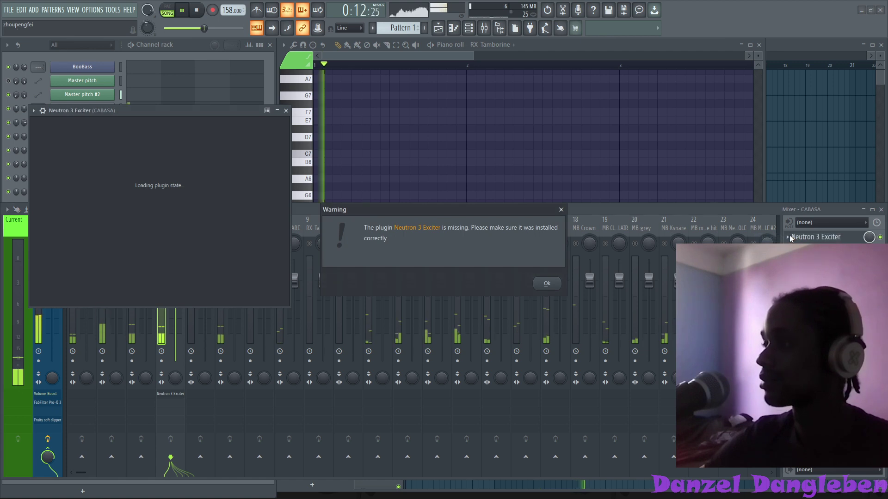
{"action": "left_click", "coordinate": [546, 283]}
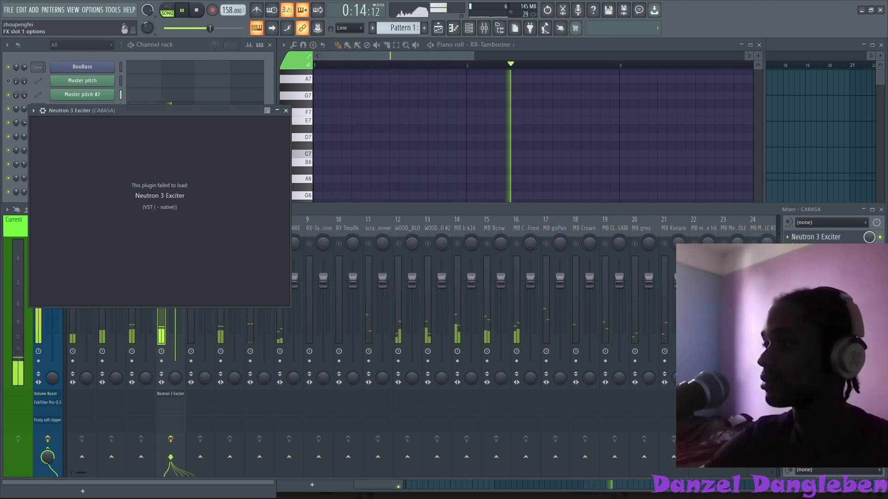
- Replace Neutron 3 Exciter on the CABASA track with FIN-MICRO and stop playback
{"action": "left_click", "coordinate": [786, 237]}
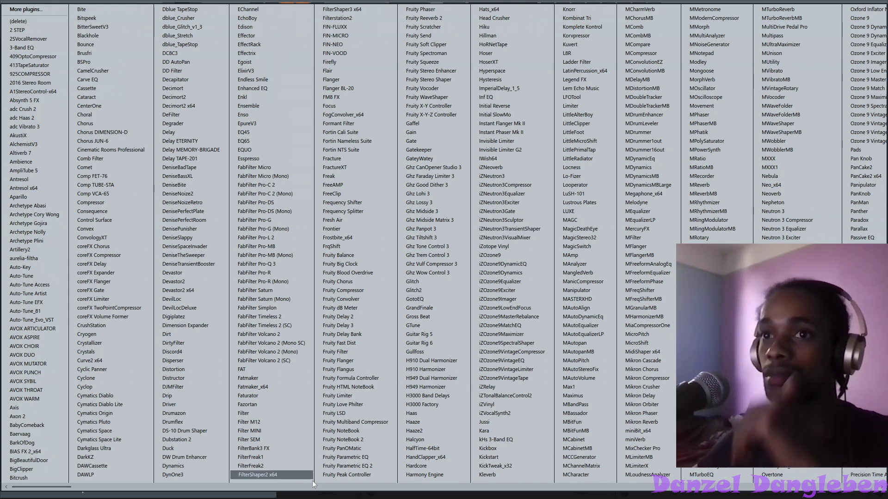
{"action": "left_click", "coordinate": [353, 36]}
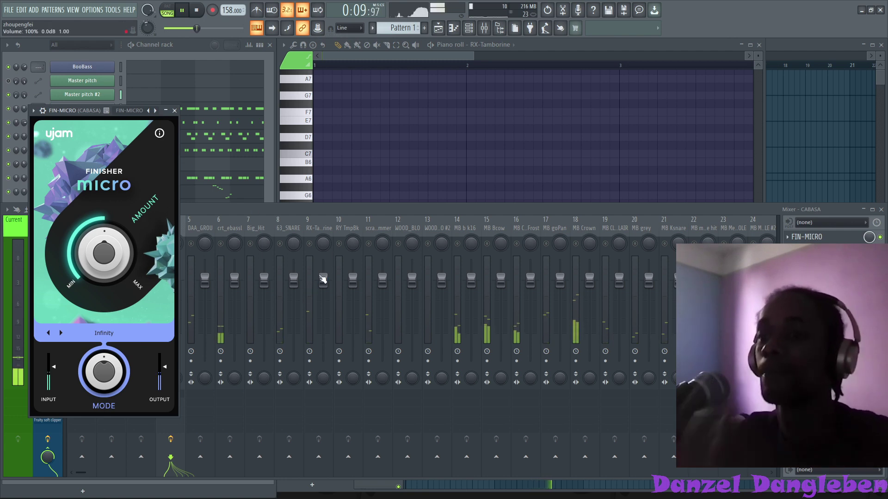
{"action": "left_click", "coordinate": [304, 213]}
{"action": "key", "text": "space"}
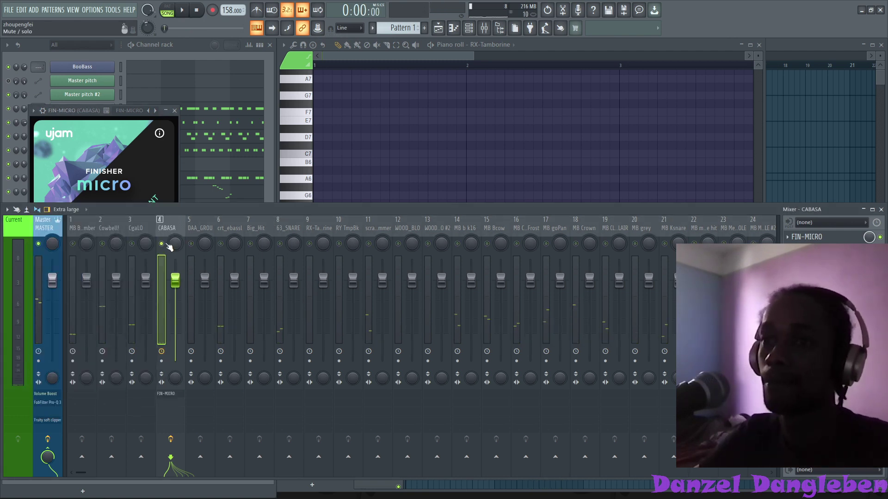
- Select the MB Groove 5 channel and route it to mixer track Insert 27
{"action": "left_click", "coordinate": [175, 56]}
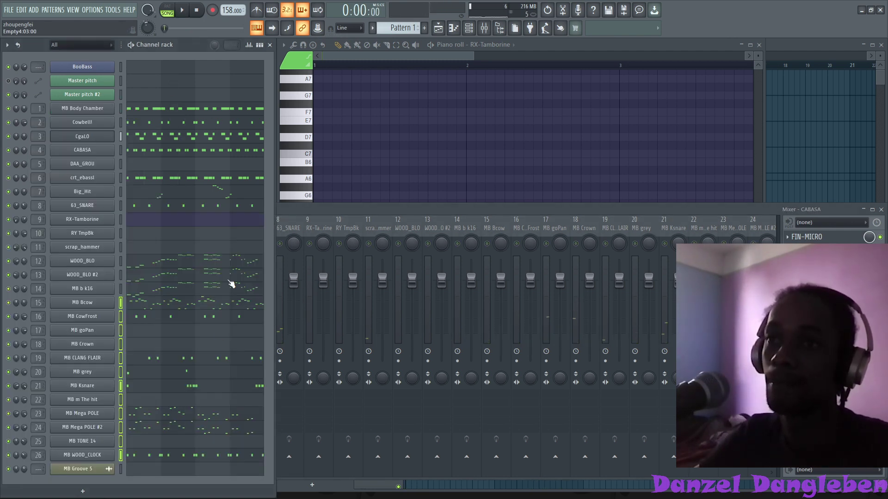
{"action": "key", "text": "F5"}
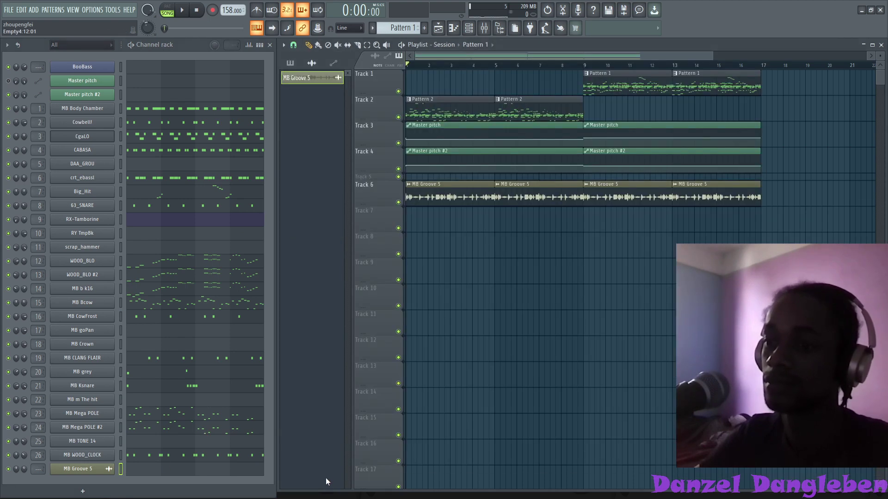
{"action": "key", "text": "F9"}
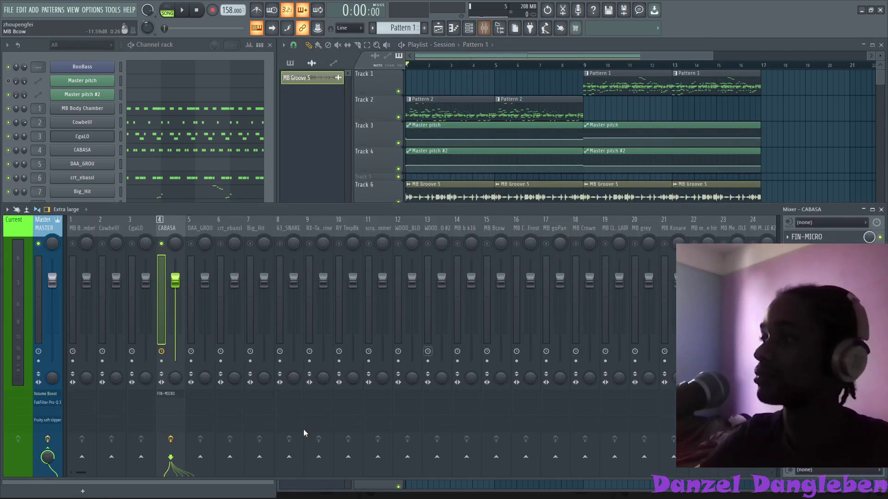
{"action": "left_click_drag", "start_coordinate": [86, 471], "coordinate": [177, 473]}
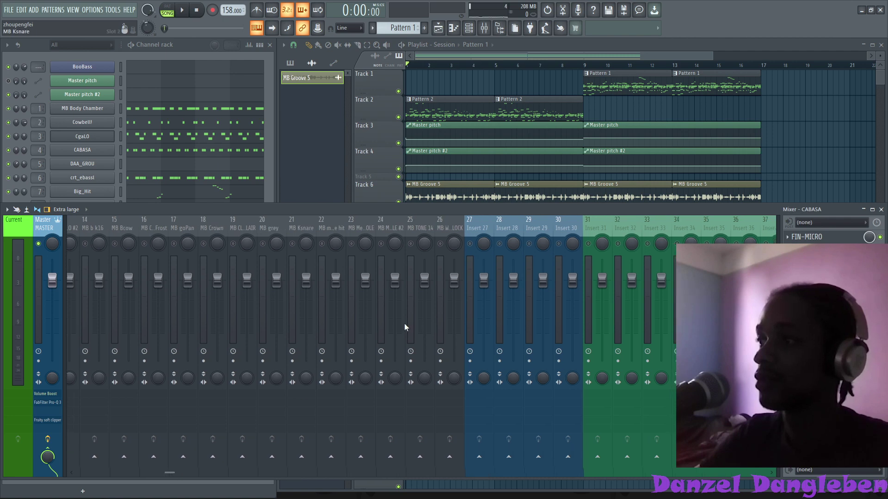
{"action": "right_click", "coordinate": [479, 221]}
{"action": "mouse_move", "coordinate": [562, 313]}
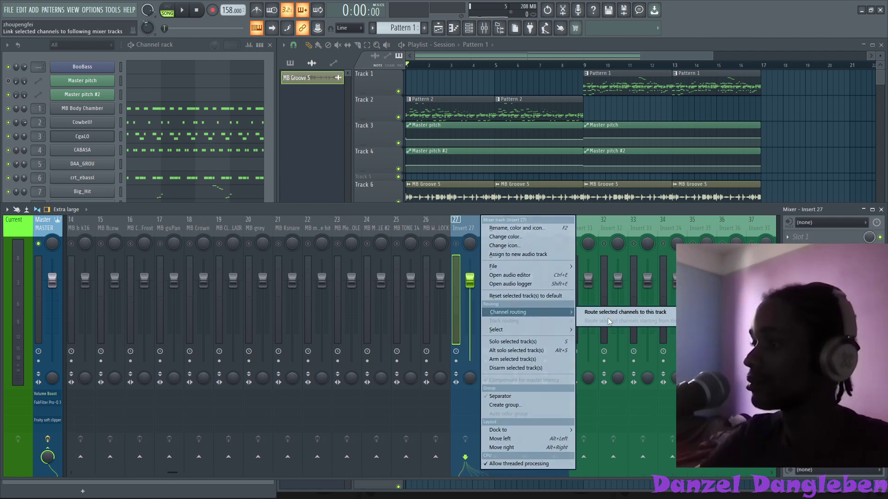
{"action": "left_click", "coordinate": [605, 313]}
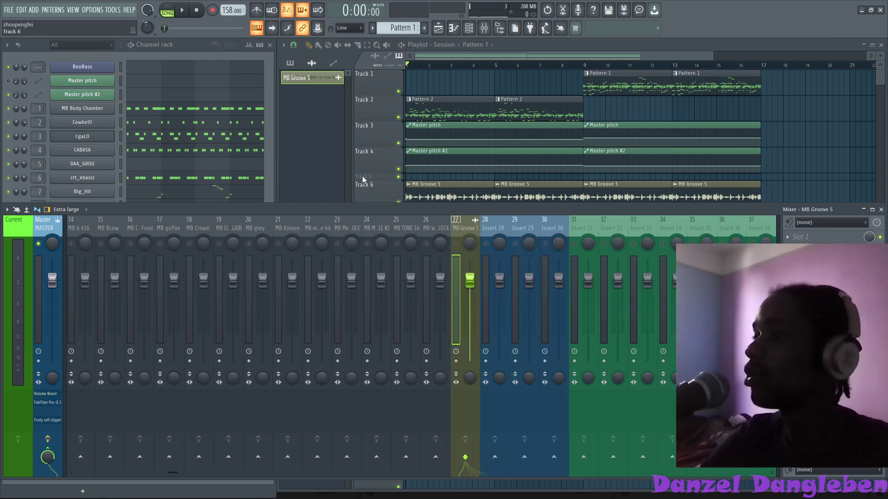
- Play the song and set CABASA's FIN-MICRO effect to SpaceGrinder mode with the Amount at maximum
{"action": "left_click_drag", "start_coordinate": [172, 473], "coordinate": [62, 477]}
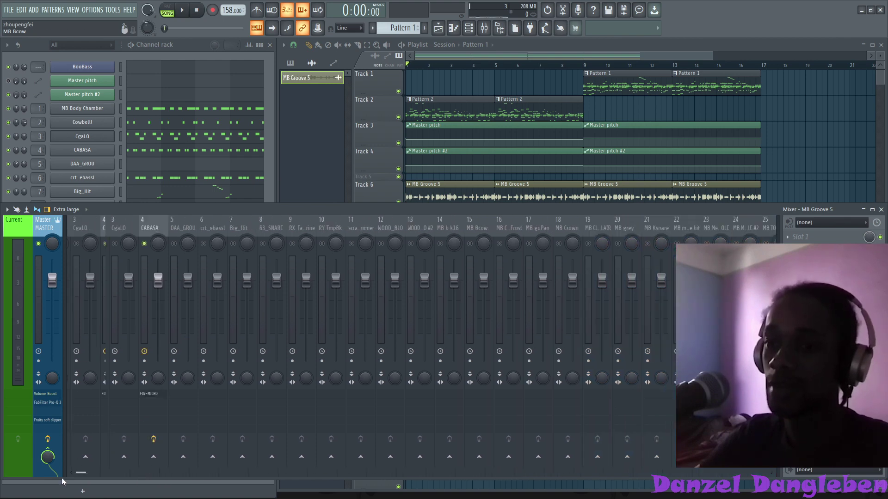
{"action": "key", "text": "space"}
{"action": "left_click", "coordinate": [175, 226]}
{"action": "left_click", "coordinate": [167, 49]}
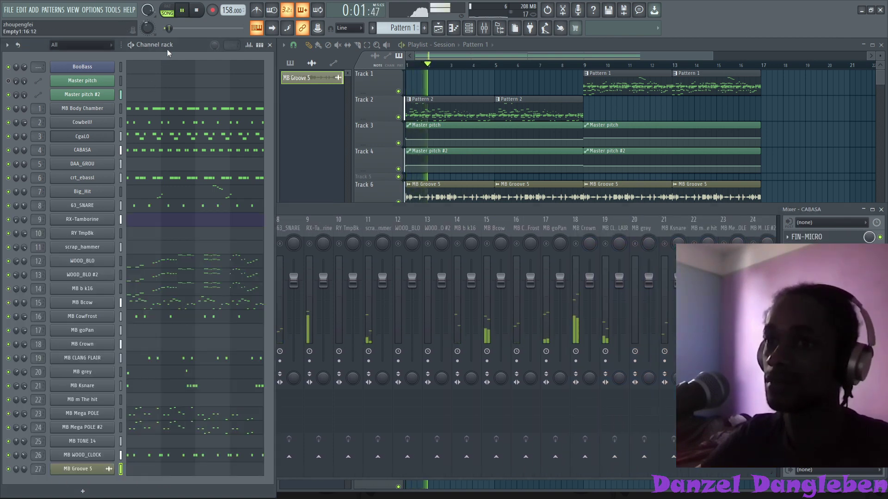
{"action": "left_click", "coordinate": [375, 212]}
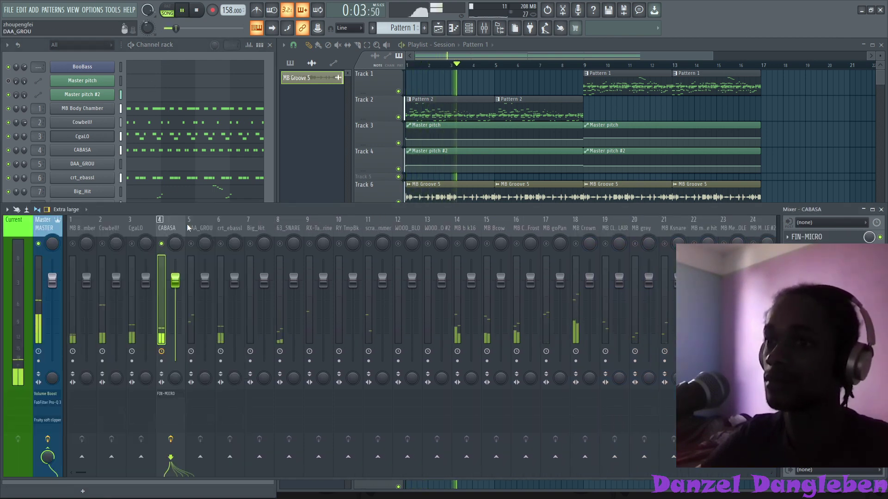
{"action": "left_click", "coordinate": [836, 241]}
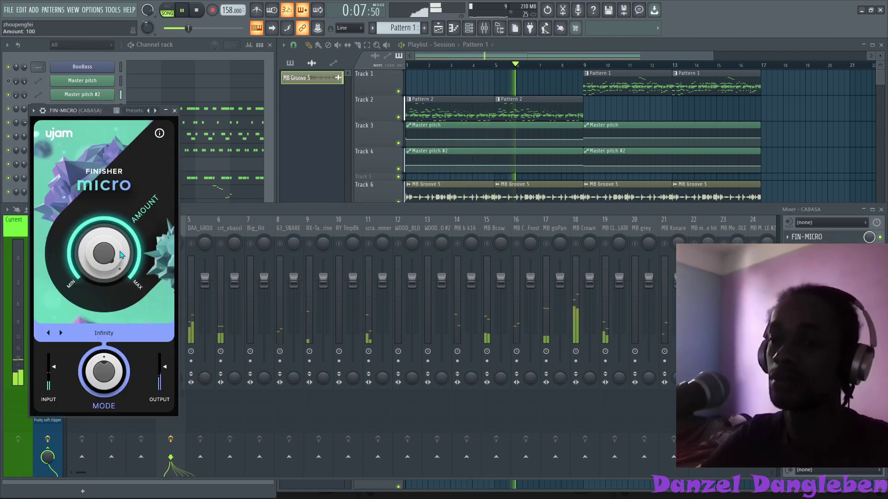
{"action": "left_click", "coordinate": [61, 334]}
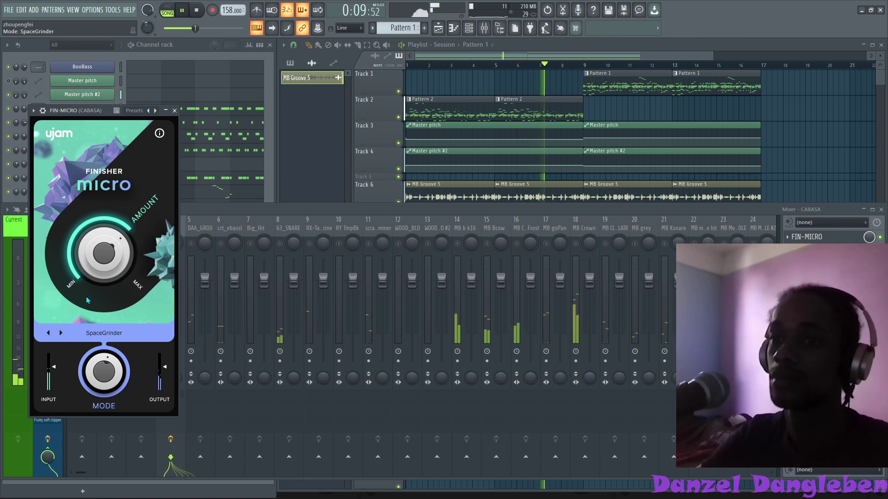
{"action": "left_click_drag", "start_coordinate": [103, 262], "coordinate": [111, 213]}
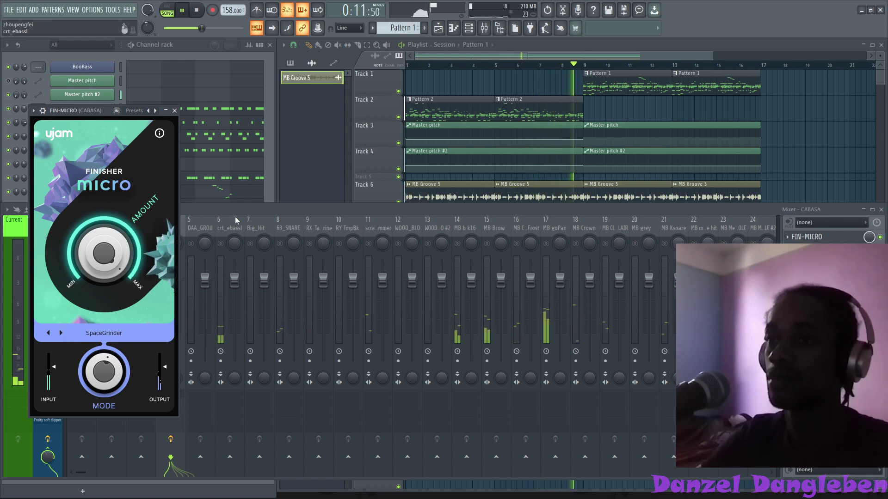
- Stop playback and change the mode of CABASA's FIN-MICRO effect to Cab & Room
{"action": "left_click", "coordinate": [227, 208]}
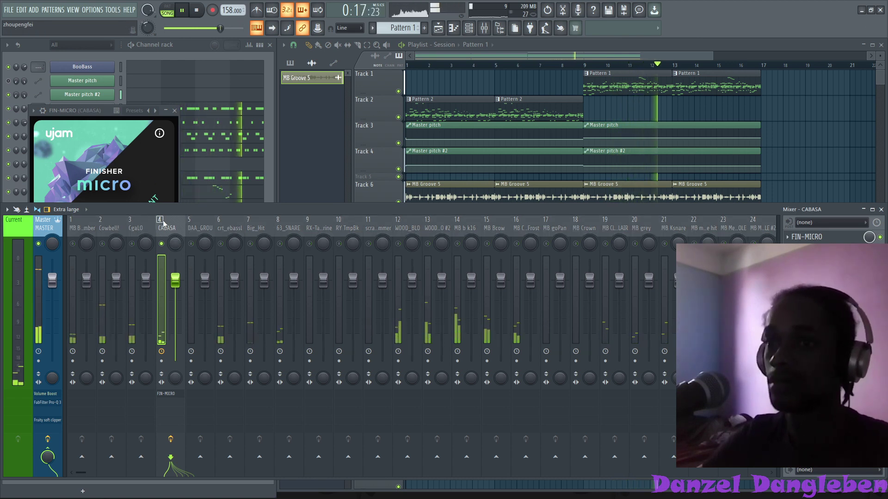
{"action": "left_click", "coordinate": [99, 114]}
{"action": "key", "text": "space"}
{"action": "left_click", "coordinate": [60, 333]}
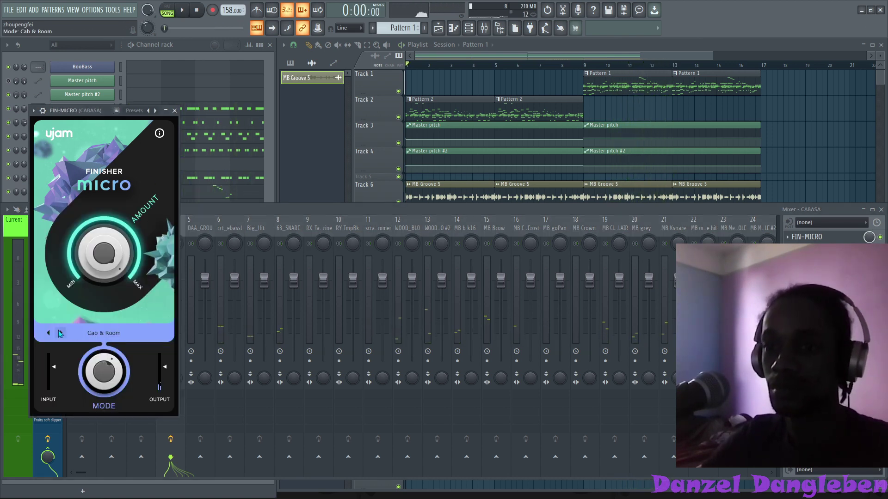
- Play the song with CABASA's FIN-MICRO in Jetplane mode, unsolo the track and set the Amount to about 50
{"action": "key", "text": "space"}
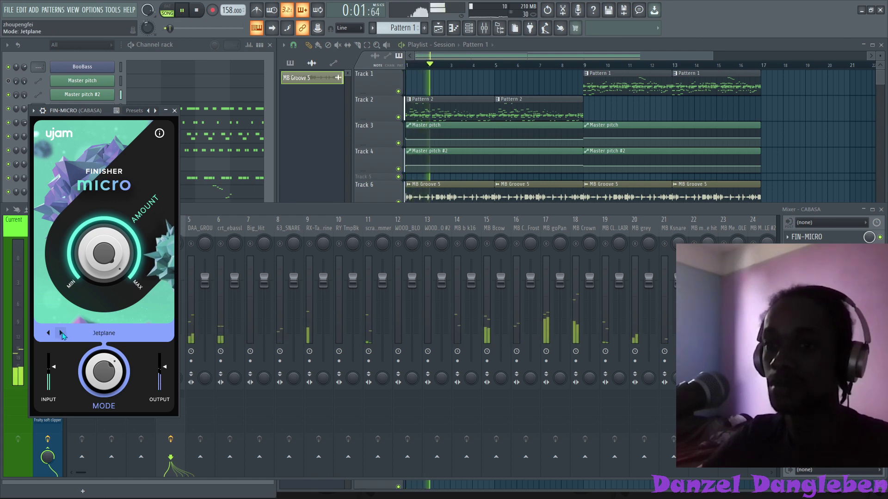
{"action": "left_click", "coordinate": [225, 210]}
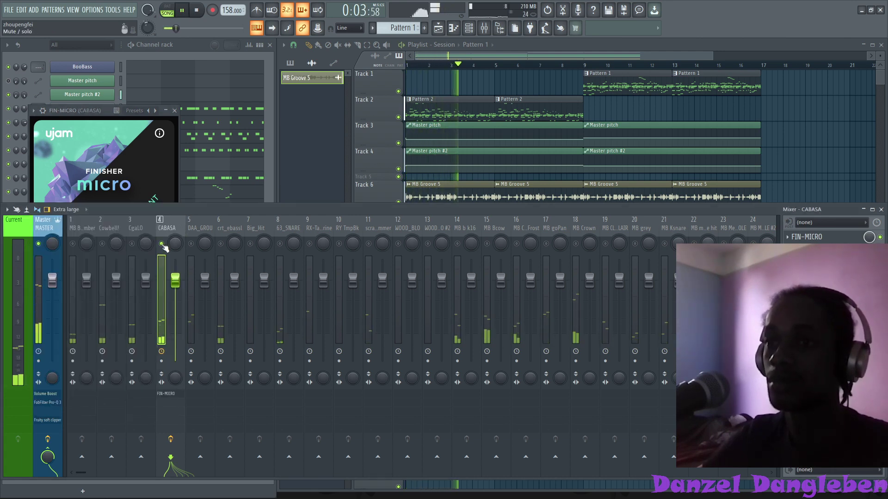
{"action": "right_click", "coordinate": [161, 244]}
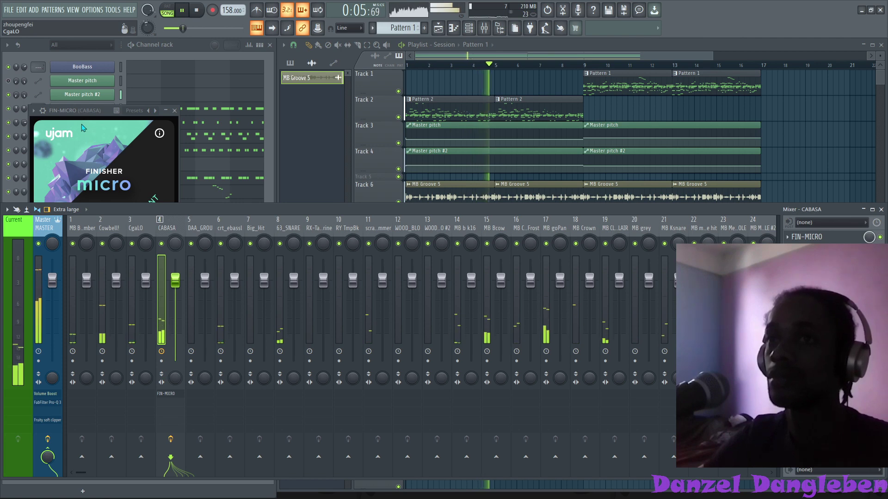
{"action": "left_click", "coordinate": [92, 139]}
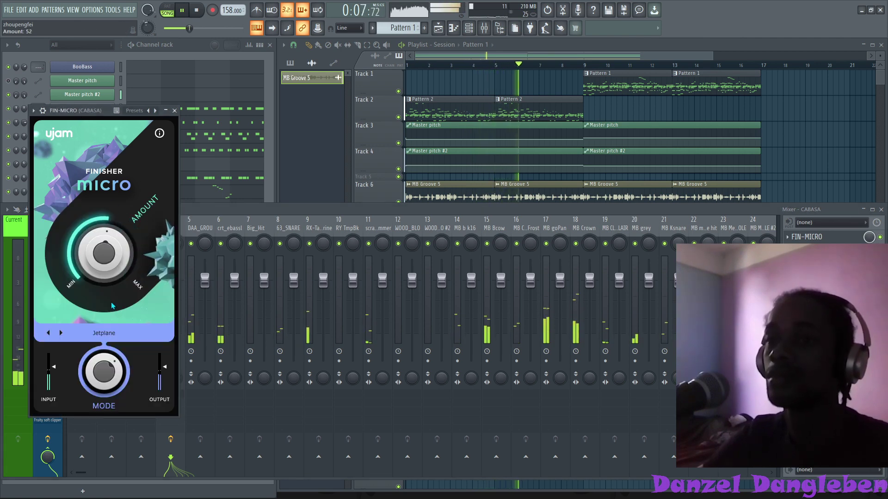
- Solo the CABASA track and try FIN-MICRO's Vibrato, Gater Varispeed and LP24 modes during playback
{"action": "left_click", "coordinate": [194, 210]}
{"action": "right_click", "coordinate": [161, 243]}
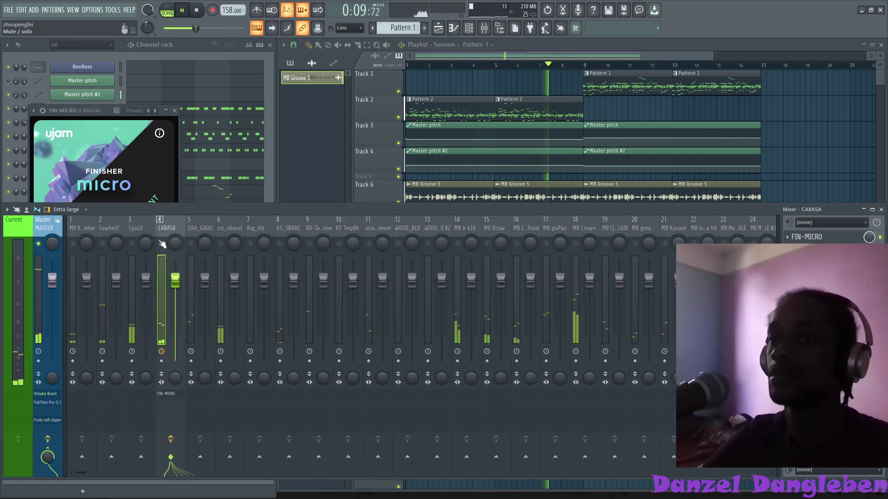
{"action": "left_click", "coordinate": [134, 180]}
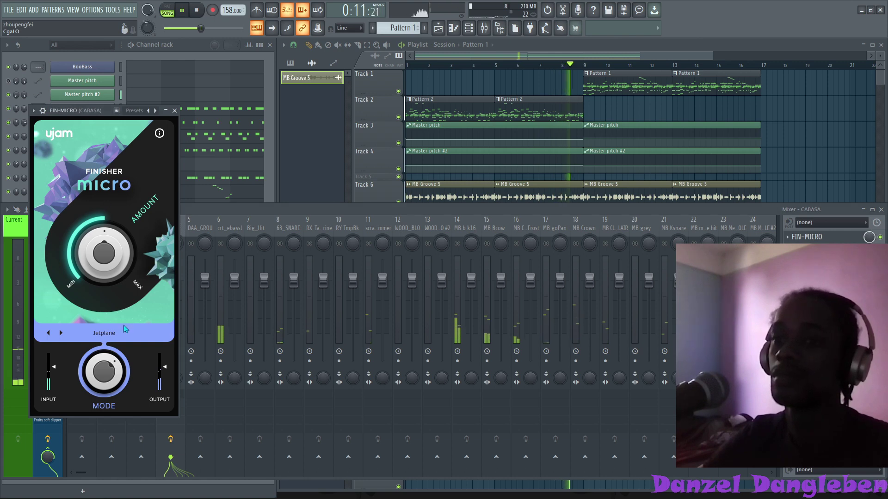
{"action": "left_click", "coordinate": [62, 333]}
{"action": "left_click", "coordinate": [61, 333]}
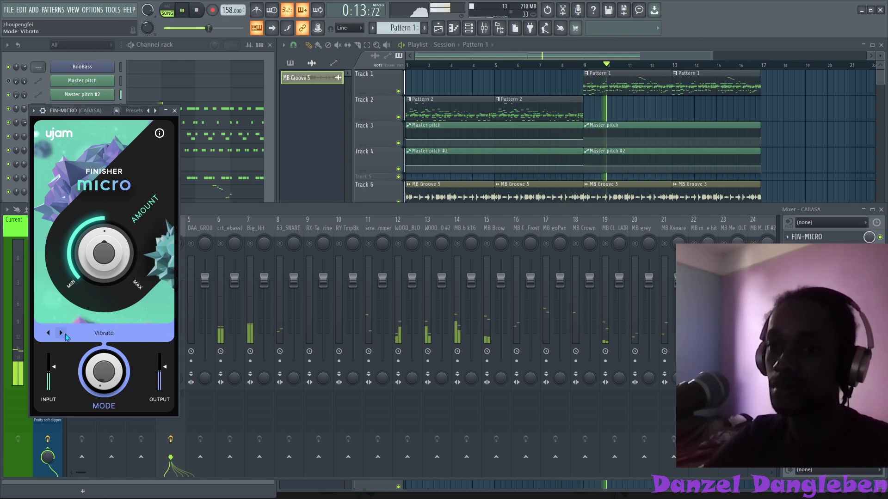
{"action": "left_click_drag", "start_coordinate": [129, 343], "coordinate": [130, 331]}
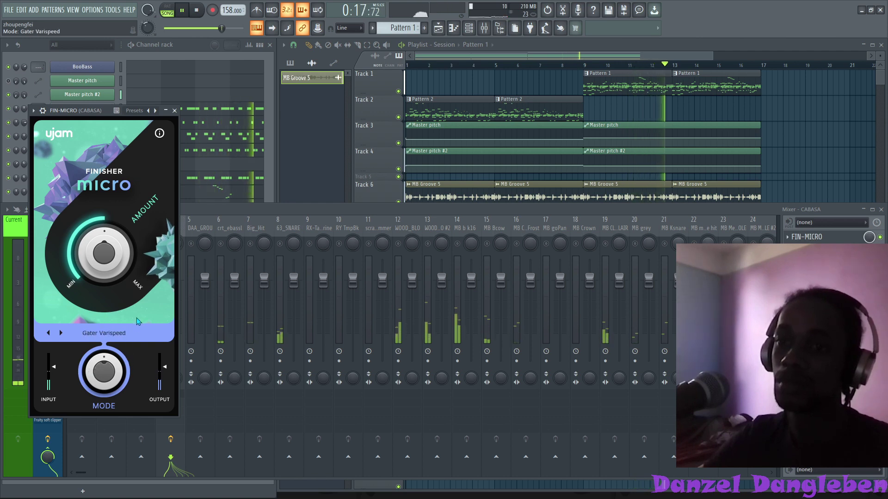
{"action": "left_click", "coordinate": [48, 333]}
{"action": "left_click", "coordinate": [49, 333]}
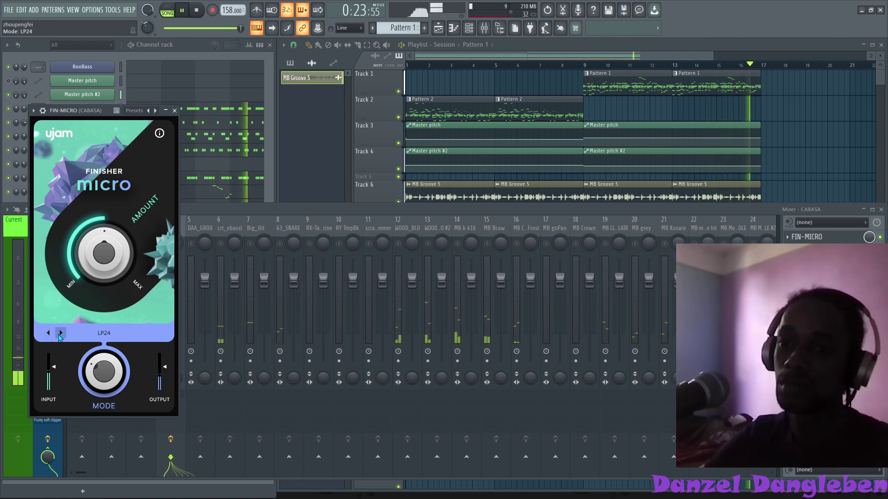
- Set CABASA's FIN-MICRO to AutoPan VariSpeed mode with the Amount at 58, and unsolo the track
{"action": "left_click", "coordinate": [48, 333]}
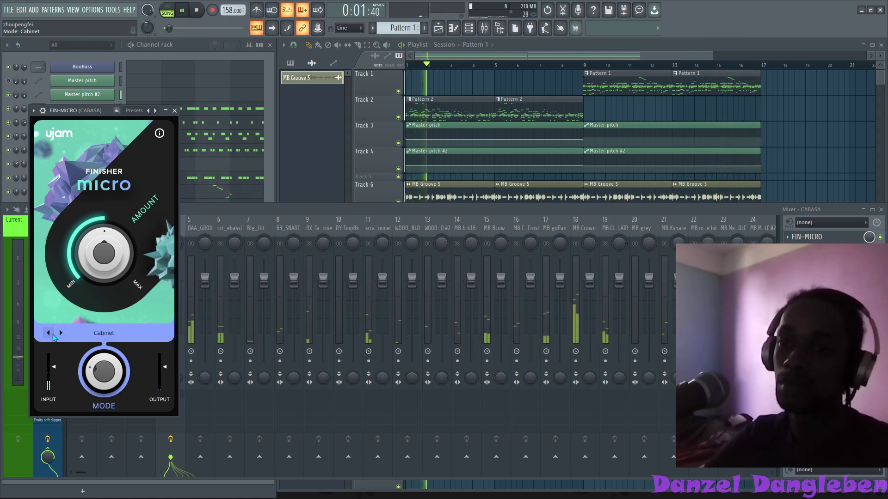
{"action": "left_click", "coordinate": [48, 333]}
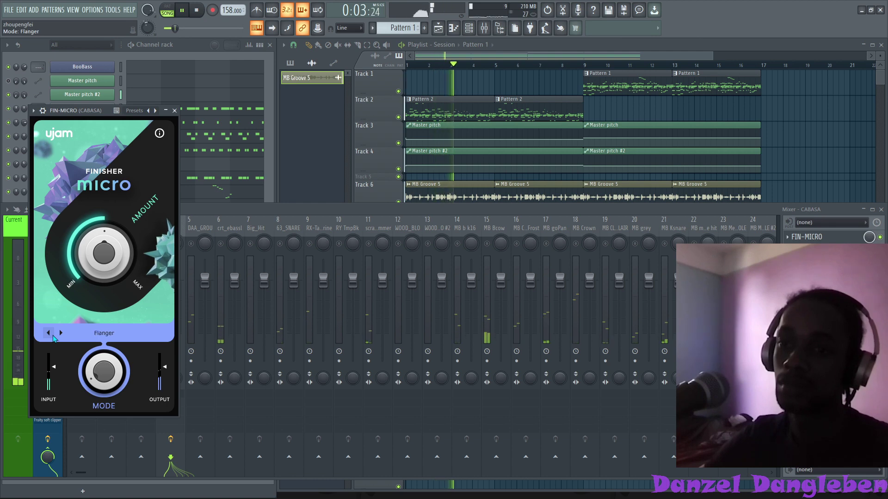
{"action": "left_click", "coordinate": [53, 336]}
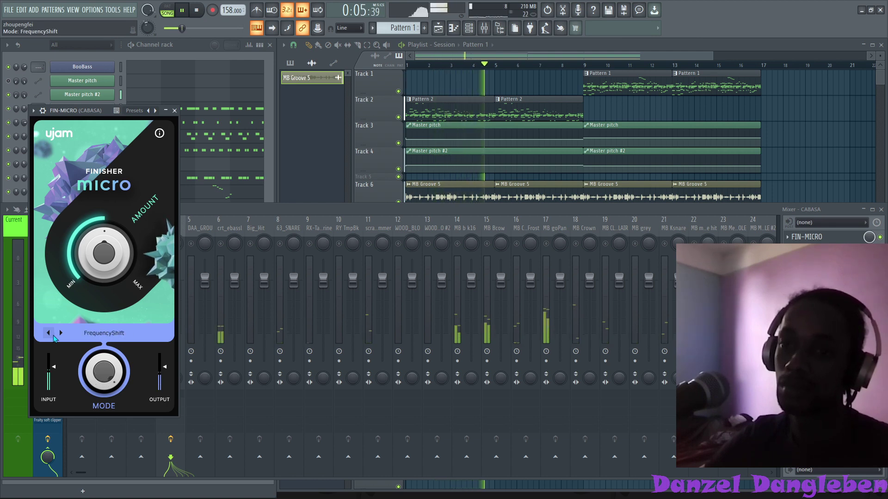
{"action": "left_click", "coordinate": [53, 337]}
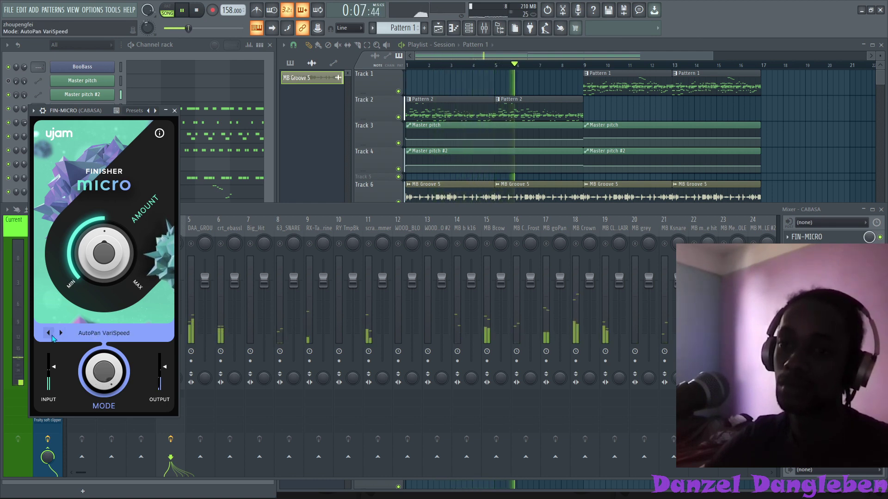
{"action": "left_click_drag", "start_coordinate": [105, 272], "coordinate": [124, 267]}
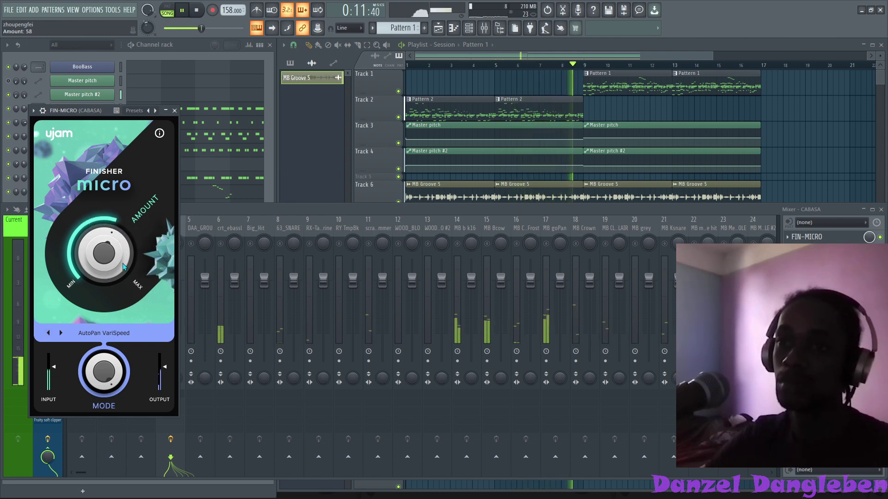
{"action": "left_click", "coordinate": [174, 110]}
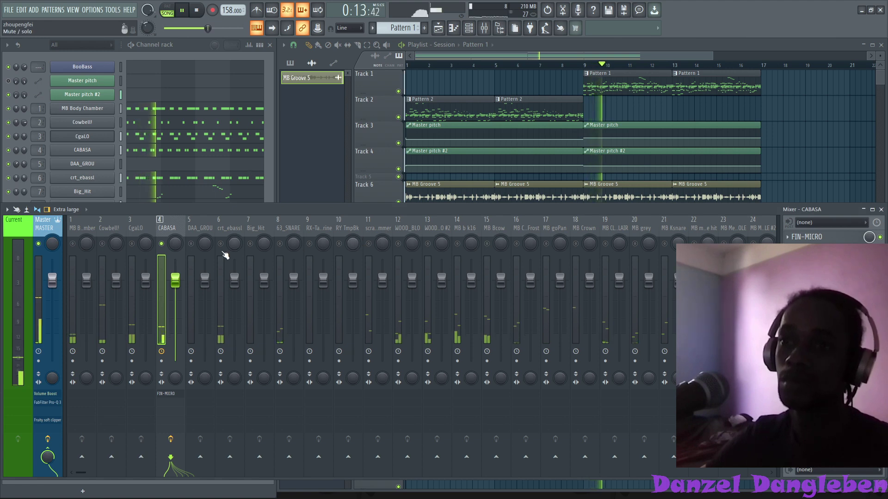
{"action": "right_click", "coordinate": [162, 244]}
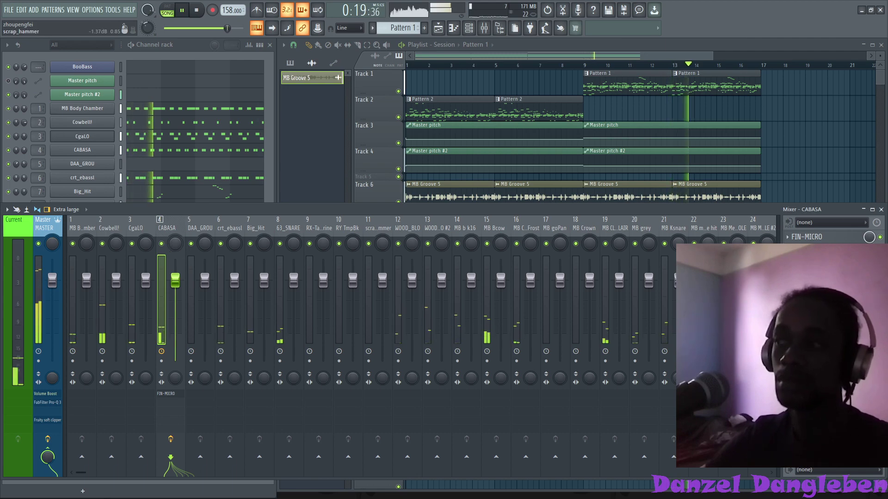
- Add FilterFreak1 to the CABASA track with the 8 Step Rhythm preset and listen to it in the full mix
{"action": "left_click", "coordinate": [797, 247]}
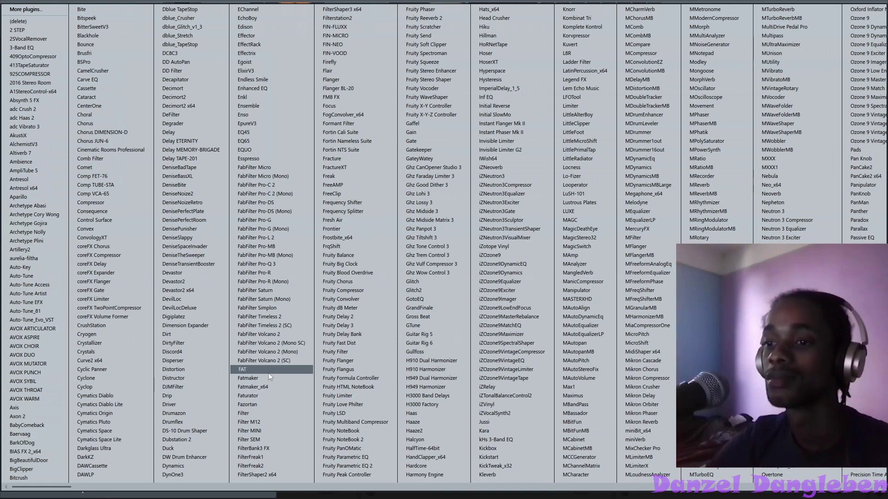
{"action": "left_click", "coordinate": [264, 458]}
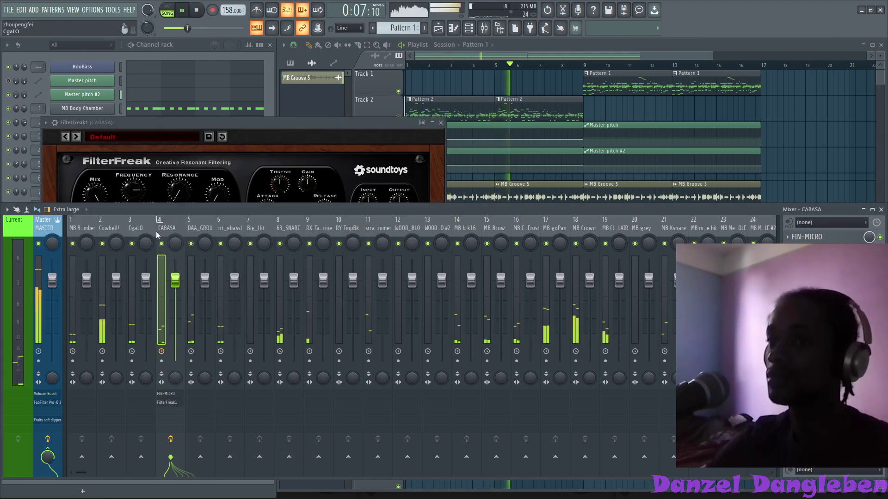
{"action": "left_click", "coordinate": [123, 141]}
{"action": "mouse_move", "coordinate": [133, 148]}
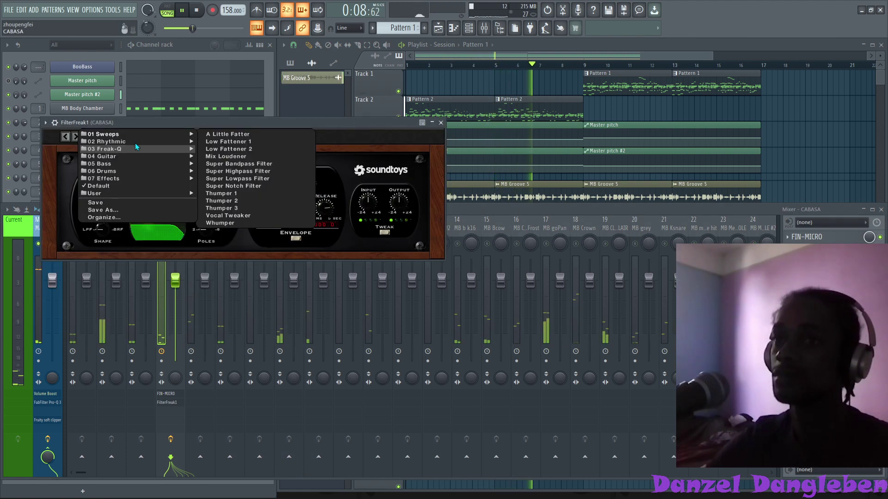
{"action": "left_click", "coordinate": [218, 141]}
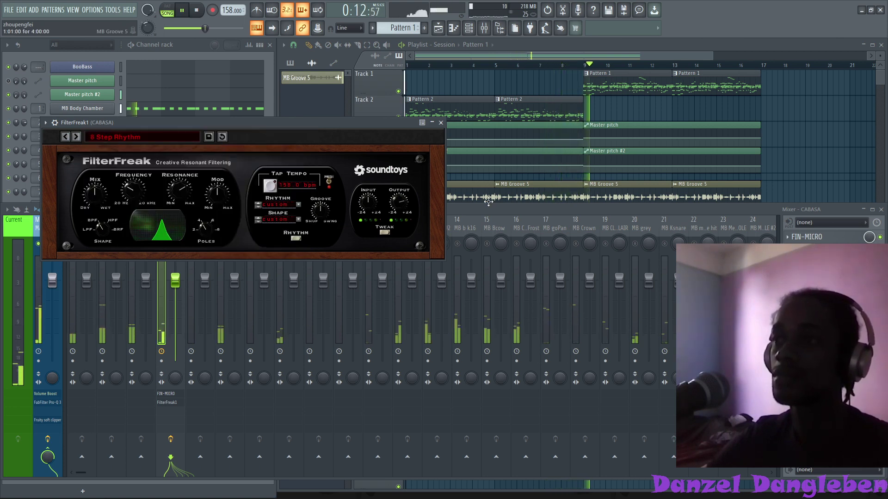
{"action": "left_click", "coordinate": [441, 122]}
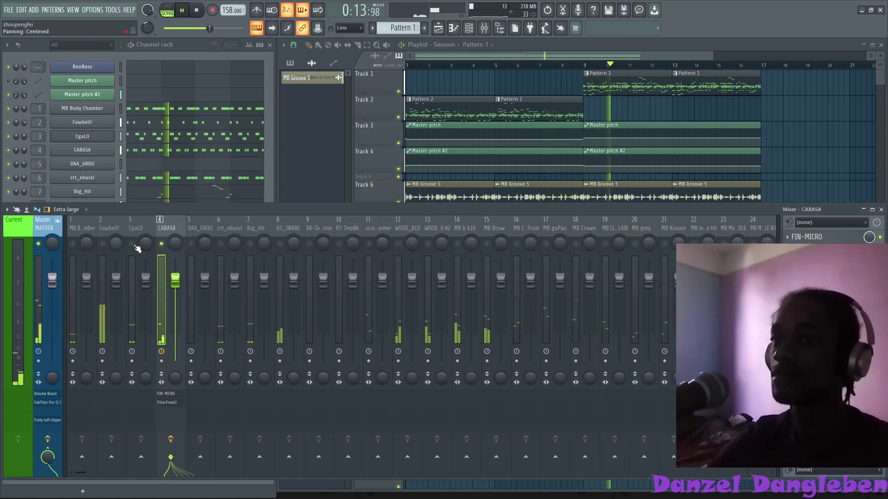
{"action": "right_click", "coordinate": [163, 243]}
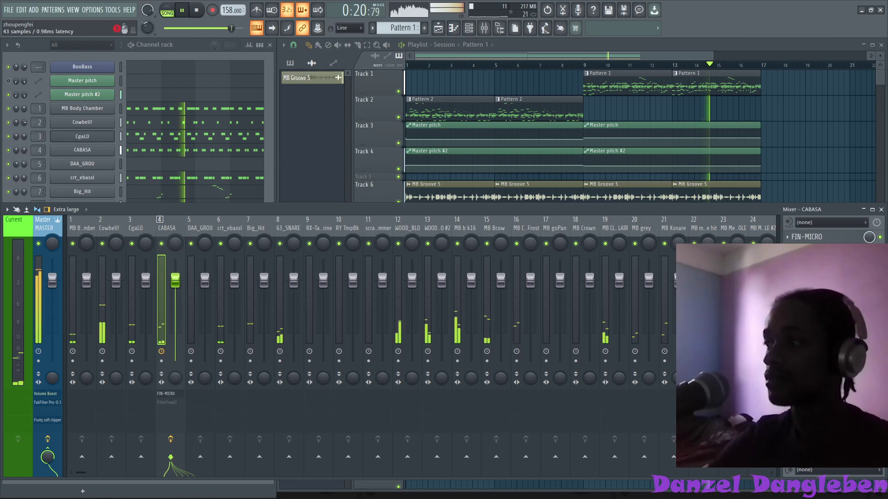
- Add FabFilter Pro-Q 3 to the CABASA track and solo the track for equalizing
{"action": "left_click", "coordinate": [788, 262]}
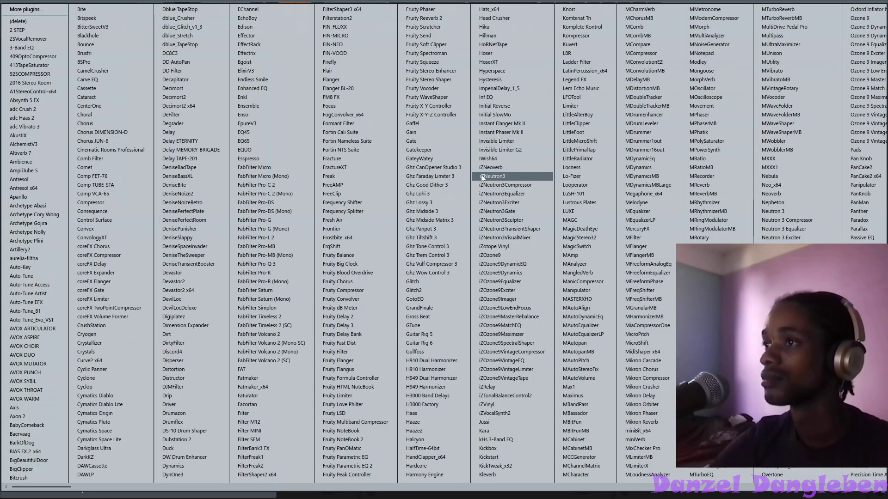
{"action": "left_click", "coordinate": [272, 261]}
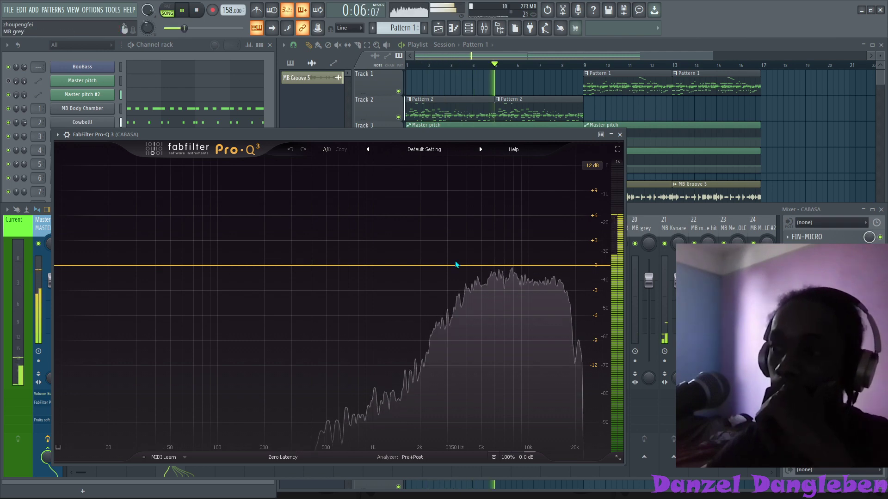
{"action": "key", "text": "F9"}
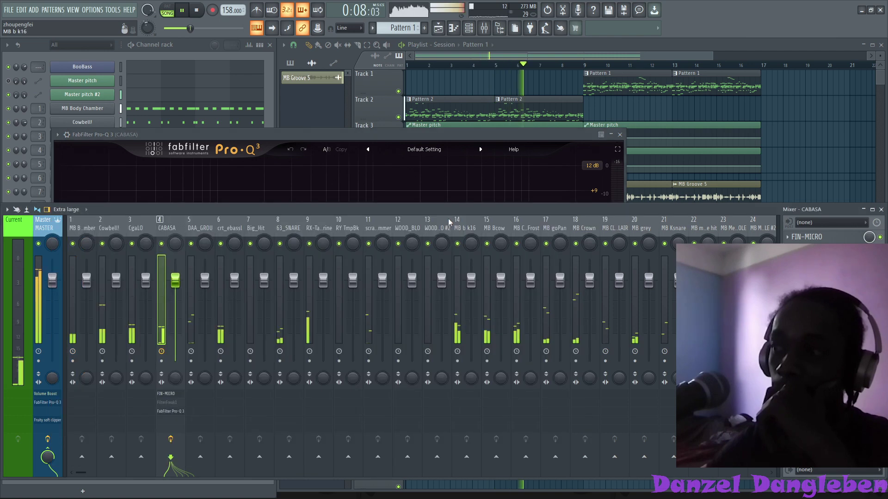
{"action": "right_click", "coordinate": [161, 243]}
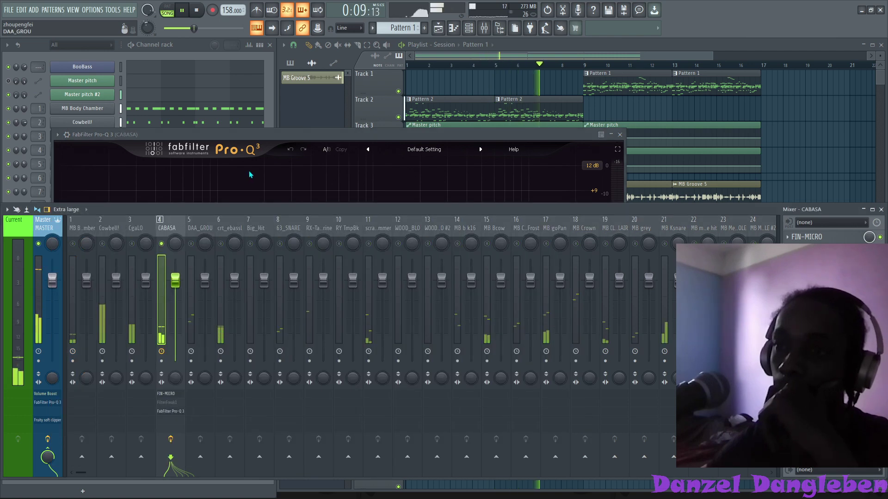
{"action": "left_click", "coordinate": [250, 175]}
- Cut CABASA with a narrow Pro-Q 3 bell band, about -5.67 dB near 3475 Hz with Q 5.433, and unsolo the track
{"action": "left_click_drag", "start_coordinate": [489, 265], "coordinate": [492, 309]}
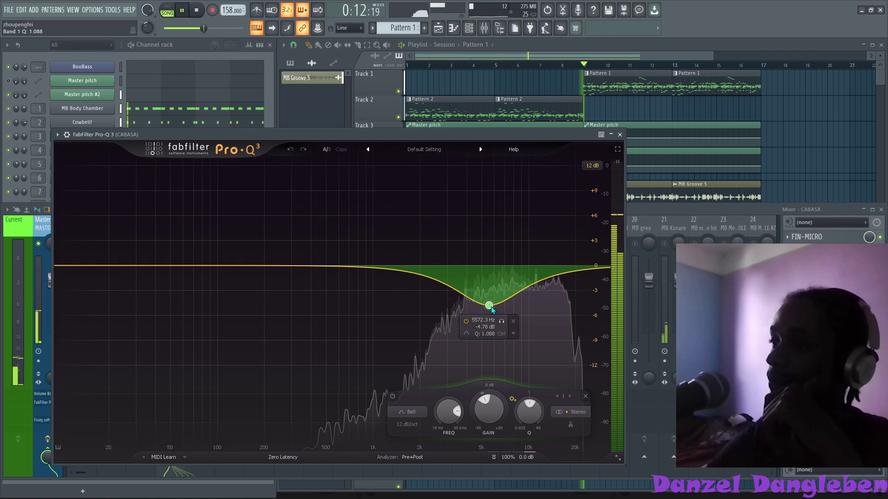
{"action": "scroll", "coordinate": [489, 306], "scroll_direction": "up", "scroll_amount": 5}
{"action": "left_click_drag", "start_coordinate": [489, 305], "coordinate": [489, 312]}
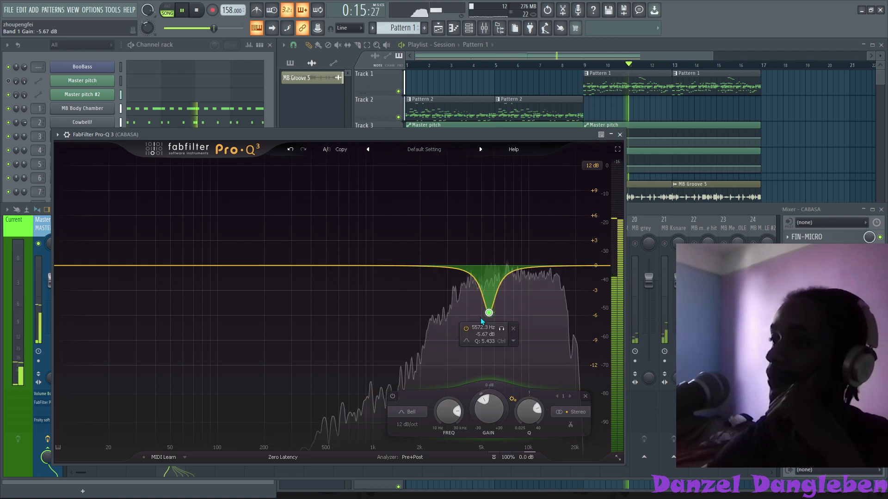
{"action": "left_click_drag", "start_coordinate": [489, 312], "coordinate": [457, 313]}
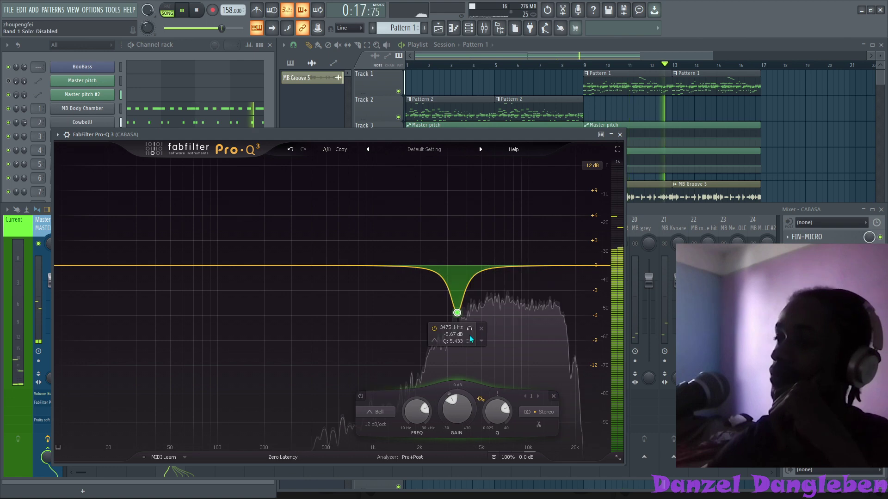
{"action": "left_click_drag", "start_coordinate": [470, 339], "coordinate": [446, 343]}
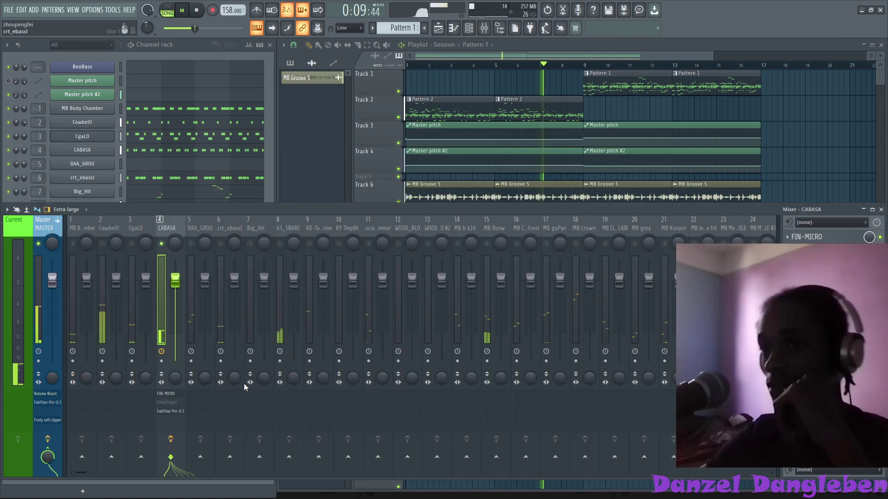
{"action": "right_click", "coordinate": [162, 243]}
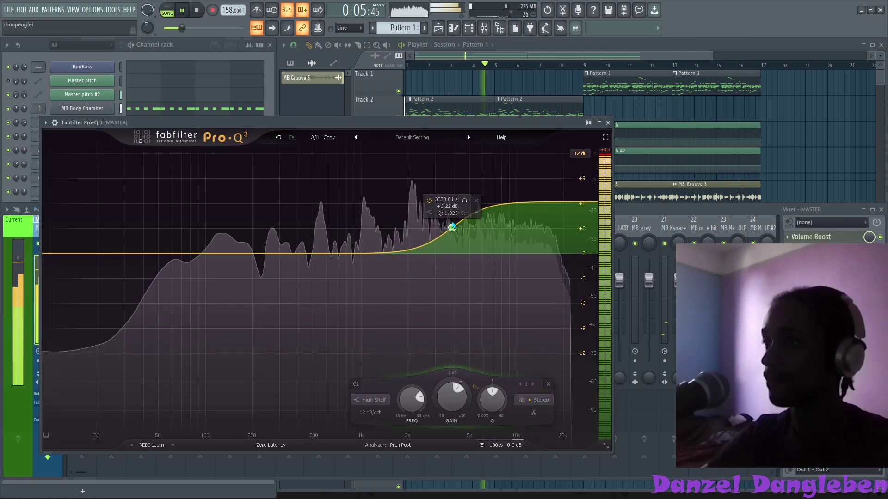
- Check the master EQ's high-shelf band and bypass the Volume Boost effect on the master track
{"action": "left_click", "coordinate": [462, 200]}
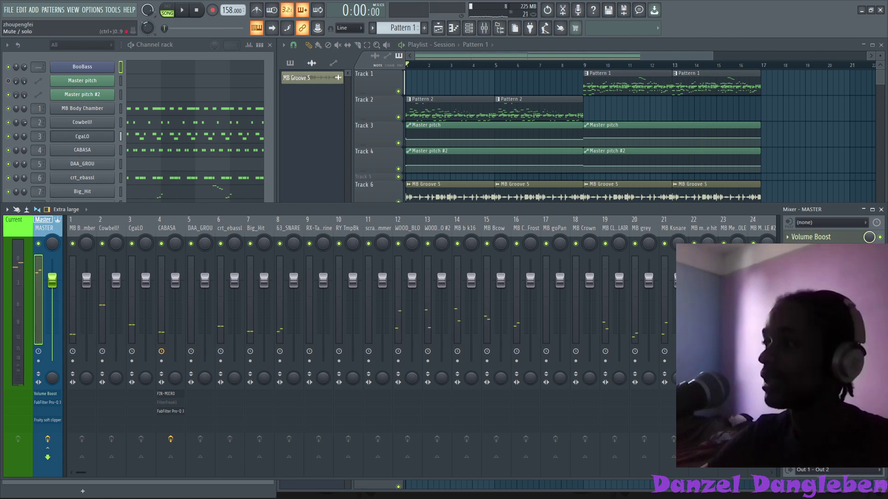
{"action": "left_click", "coordinate": [880, 237]}
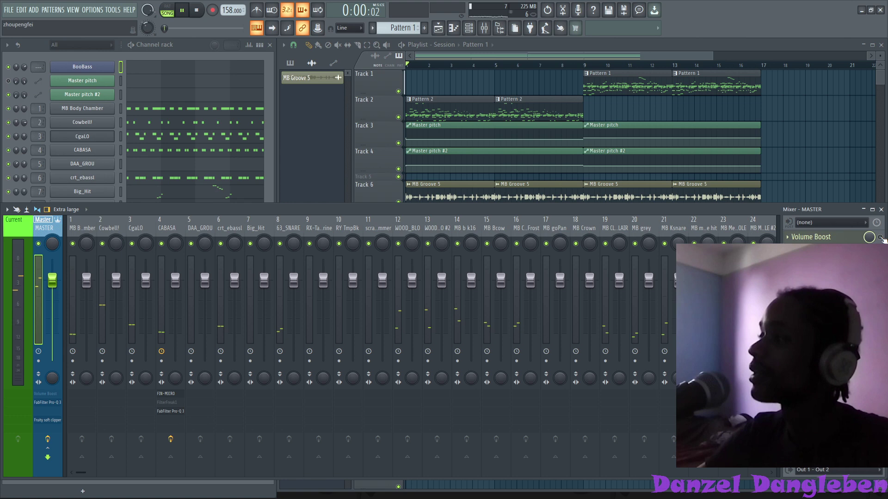
{"action": "left_click", "coordinate": [881, 239]}
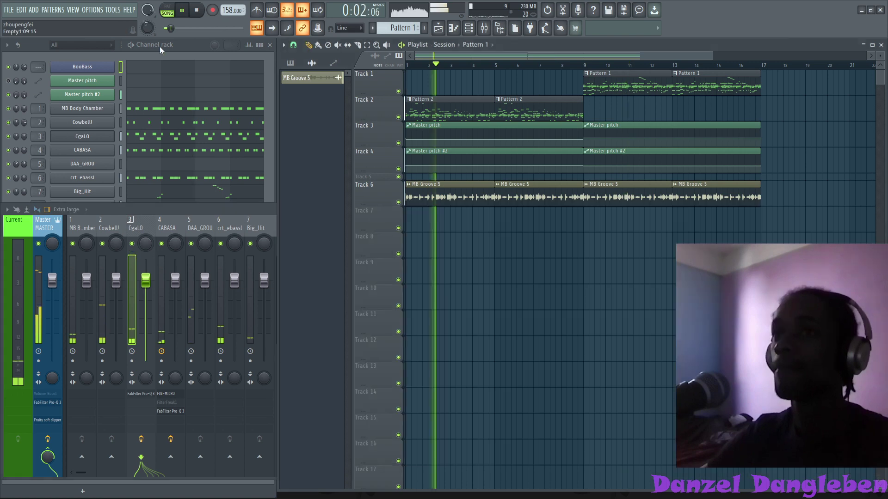
{"action": "double_click", "coordinate": [160, 46]}
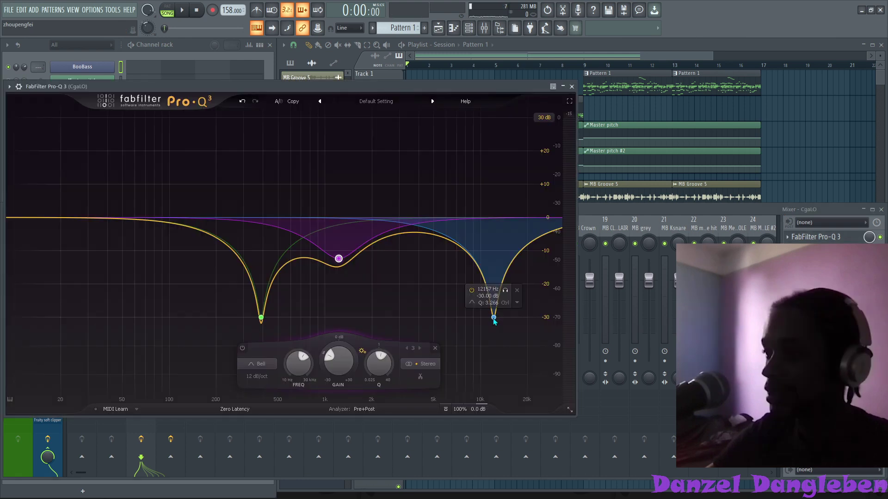
- Cut CgaLO with a Pro-Q 3 bell band at about 12157 Hz, -30 dB, with Q 3.266
{"action": "left_click", "coordinate": [494, 313]}
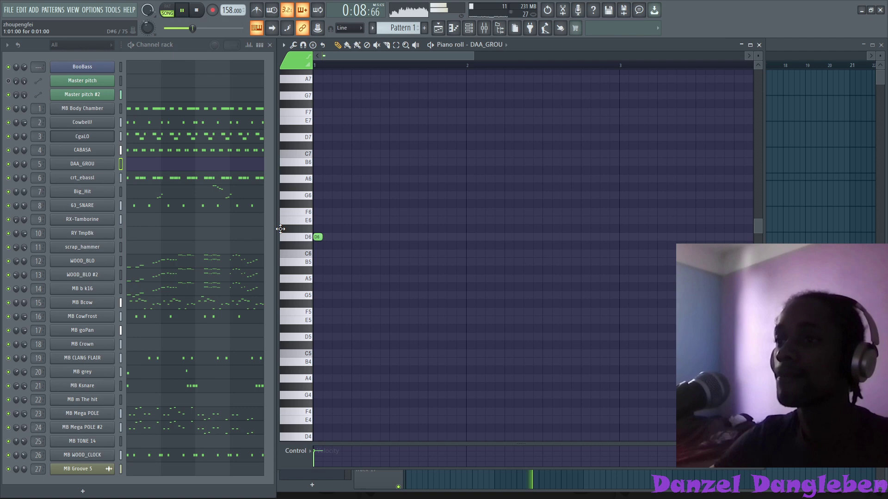
- Draw DAA_GROU's melody: a two-step D6 note sliding to A5 at 1:13, and A#5, A5 with D6 slides, A#6, G6 and F6 notes in bar 2
{"action": "left_click", "coordinate": [437, 237]}
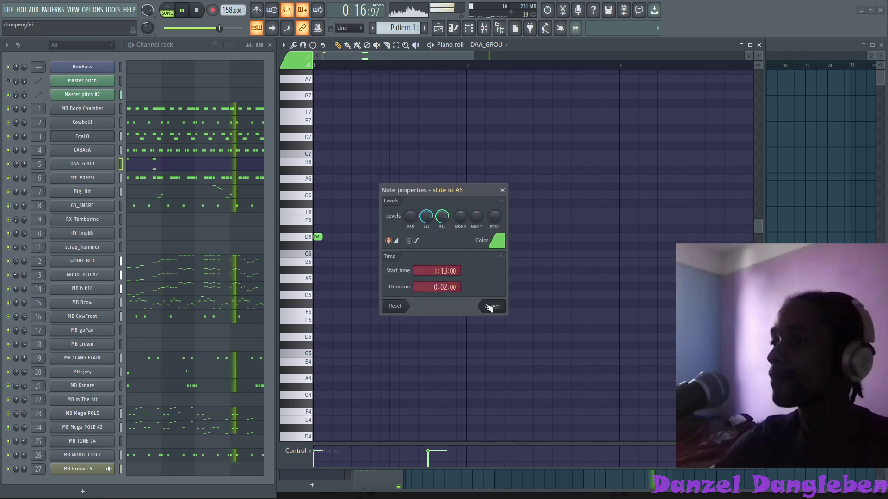
{"action": "left_click", "coordinate": [486, 307]}
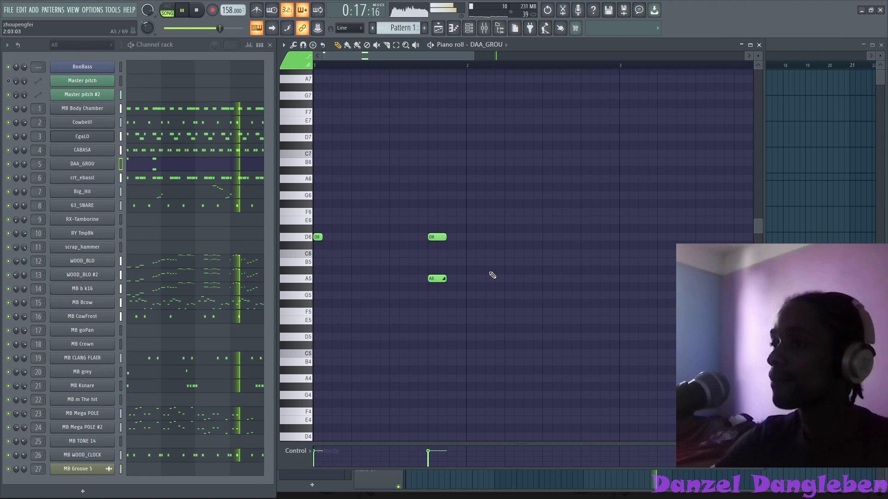
{"action": "left_click", "coordinate": [532, 270]}
{"action": "left_click", "coordinate": [571, 279]}
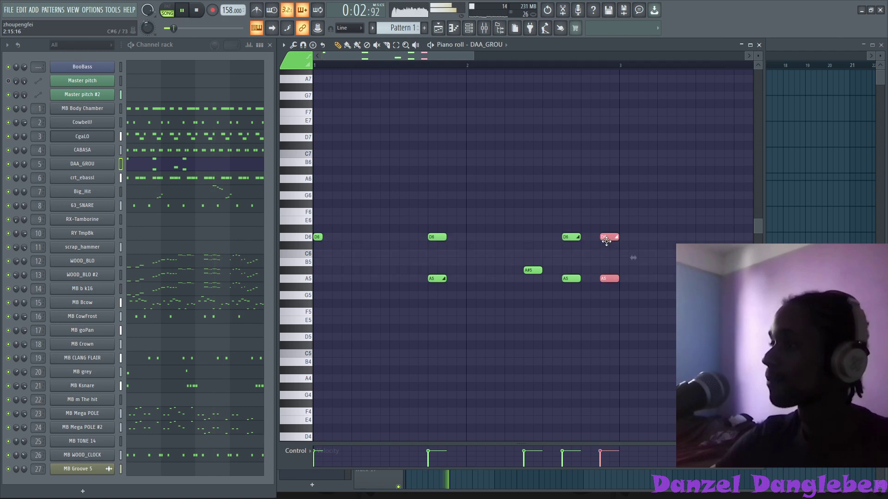
{"action": "left_click", "coordinate": [581, 178]}
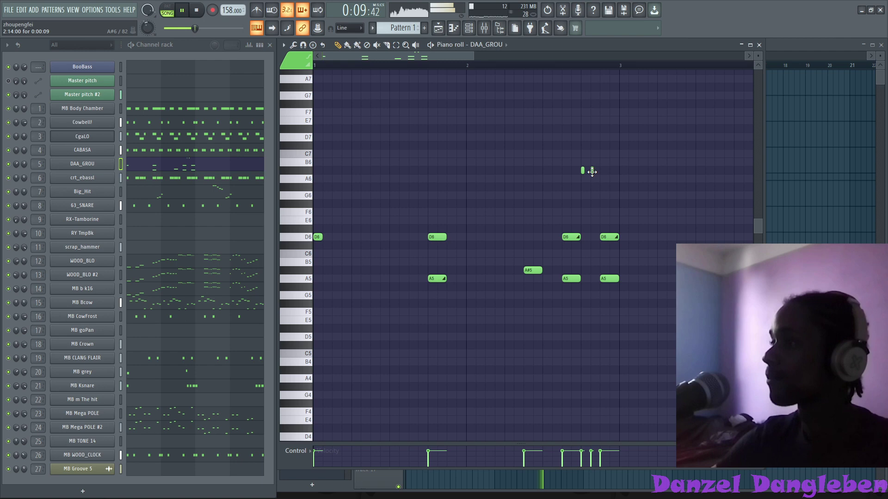
{"action": "left_click", "coordinate": [545, 195]}
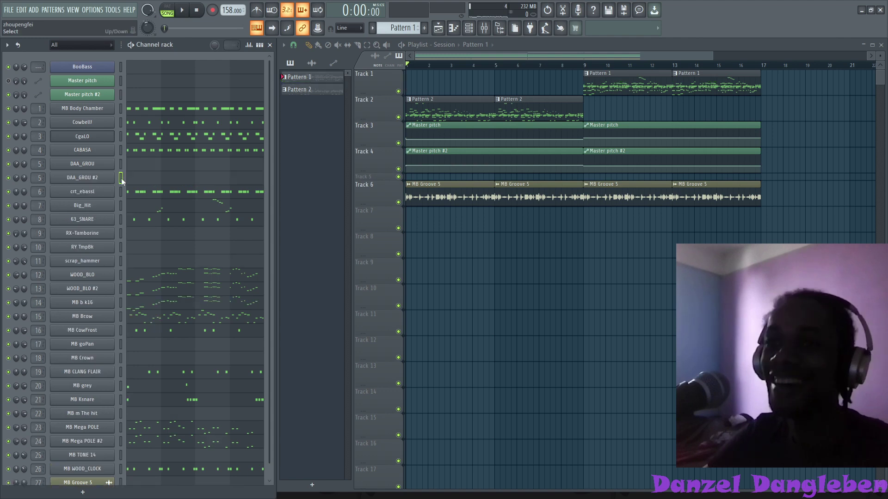
- Paste the melody notes into the DAA_GROU #2 channel and play the arrangement from bar 9
{"action": "key", "text": "ctrl+v"}
{"action": "key", "text": "space"}
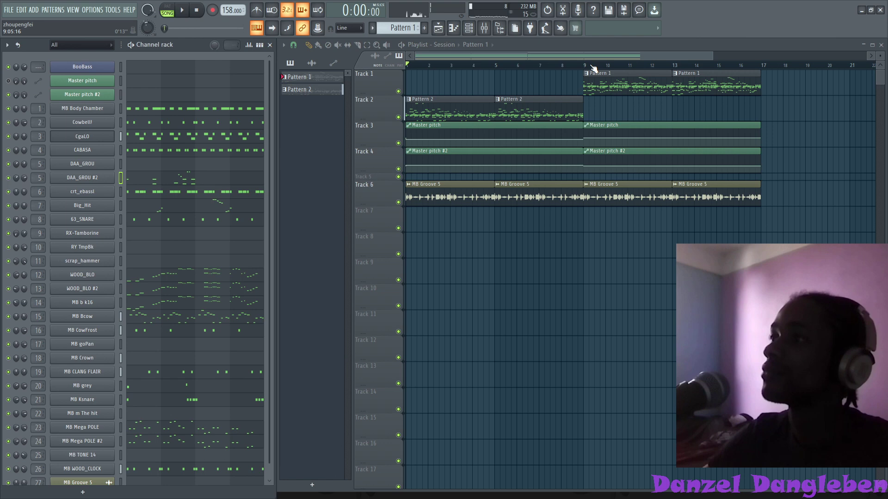
{"action": "left_click", "coordinate": [594, 68]}
{"action": "key", "text": "space"}
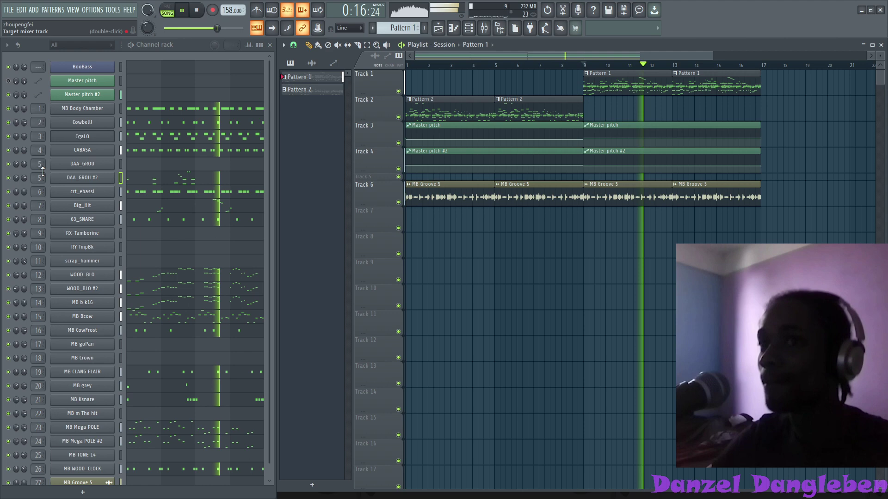
- Add a D5 slide note at 1:01 in DAA_GROU #2 and lengthen the opening D6 note to about two steps
{"action": "left_click", "coordinate": [155, 178]}
{"action": "left_click", "coordinate": [317, 337]}
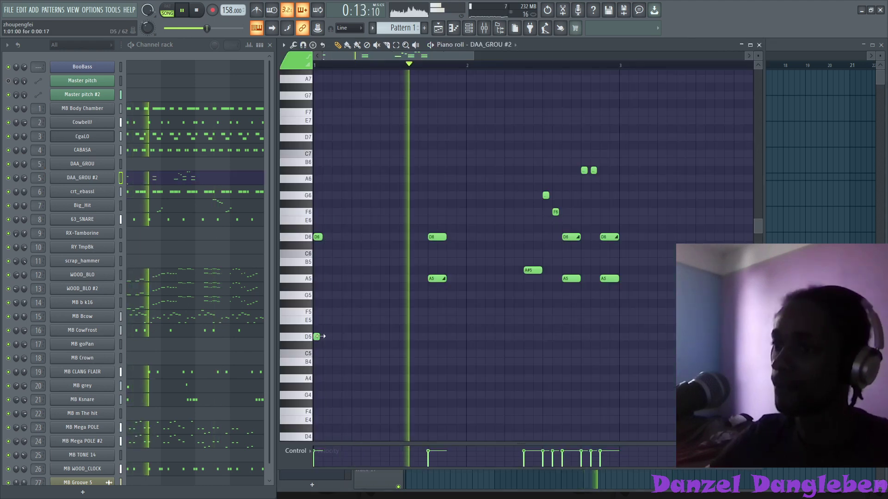
{"action": "double_click", "coordinate": [320, 336]}
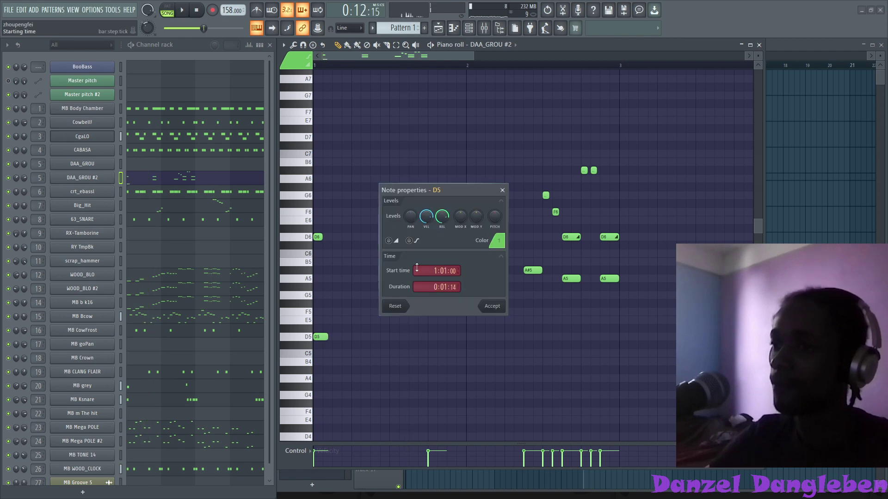
{"action": "left_click", "coordinate": [487, 304]}
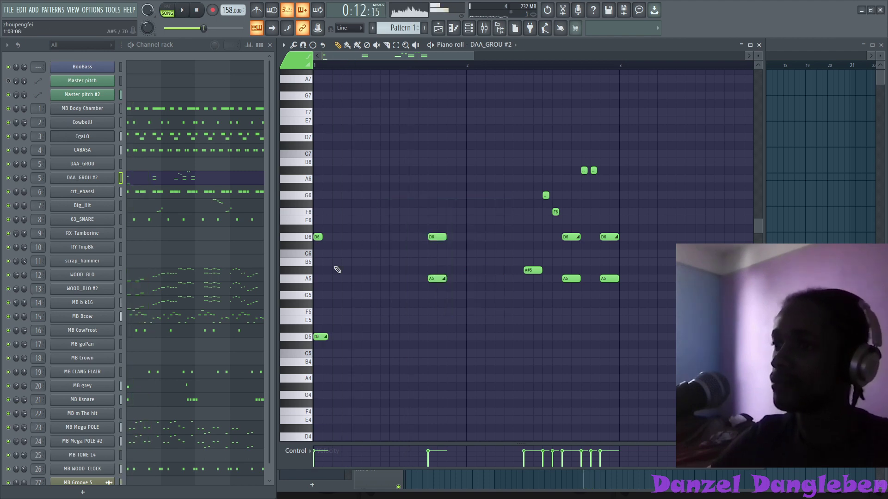
{"action": "left_click_drag", "start_coordinate": [322, 237], "coordinate": [331, 236]}
{"action": "key", "text": "space"}
{"action": "key", "text": "space"}
{"action": "key", "text": "space"}
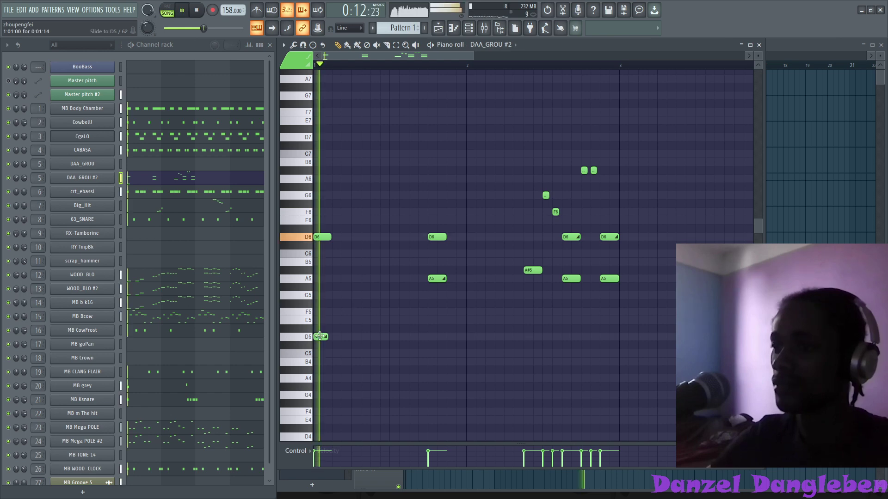
- Move the D5 slide note to step 3 of bar 1 and shorten it to just over one step, checking it by ear
{"action": "left_click_drag", "start_coordinate": [316, 336], "coordinate": [326, 336]}
{"action": "key", "text": "space"}
{"action": "key", "text": "space"}
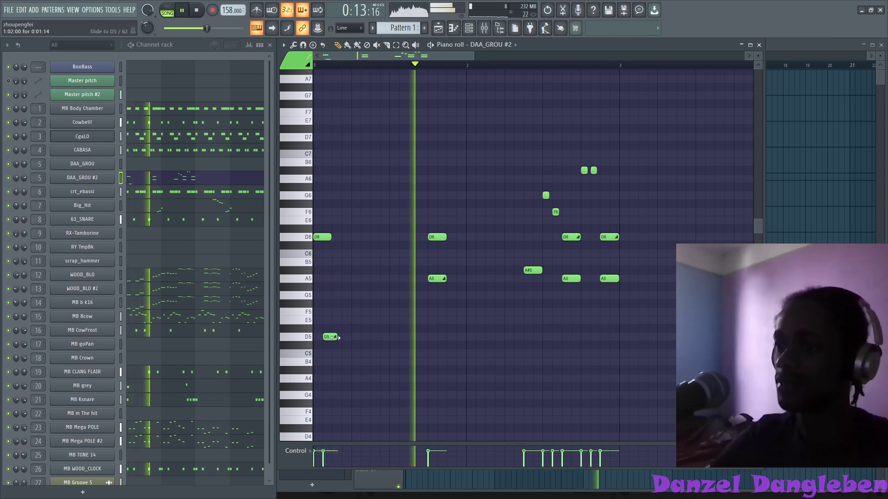
{"action": "left_click_drag", "start_coordinate": [337, 338], "coordinate": [330, 339]}
{"action": "key", "text": "space"}
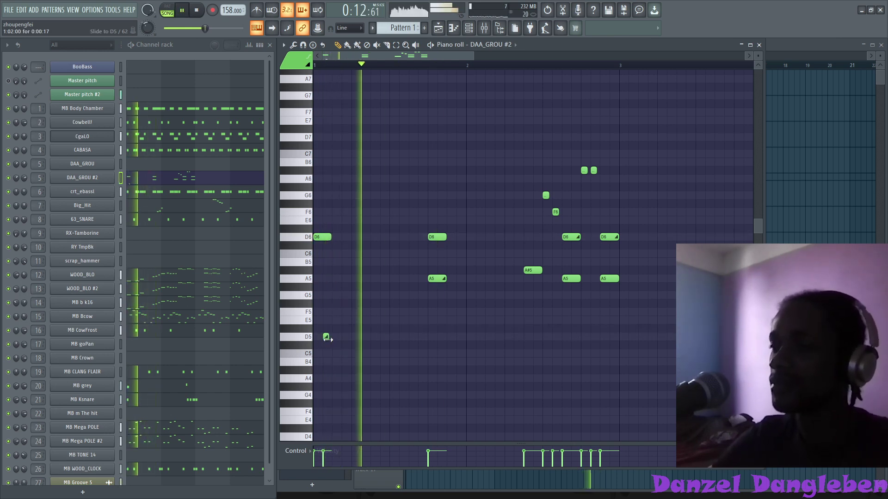
{"action": "key", "text": "space"}
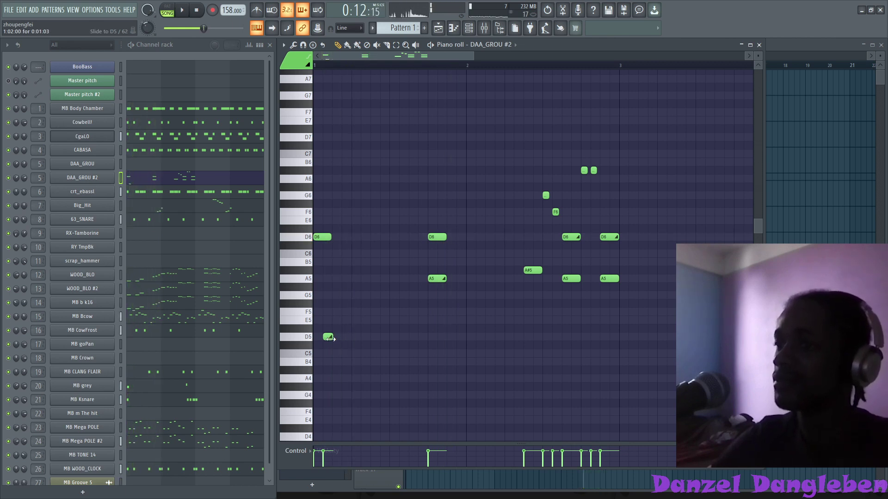
{"action": "left_click_drag", "start_coordinate": [327, 338], "coordinate": [336, 340]}
{"action": "key", "text": "space"}
{"action": "key", "text": "space"}
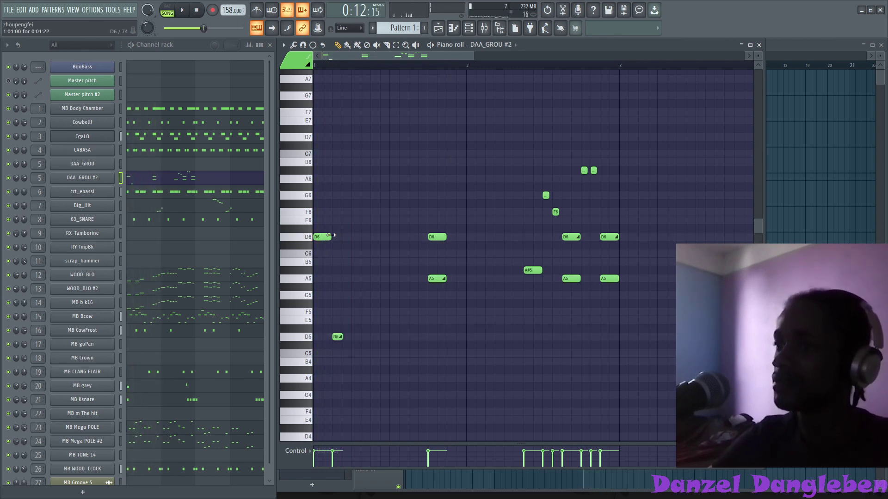
- Lengthen the opening D6 note to about three and a half steps and listen to the slide
{"action": "left_click_drag", "start_coordinate": [332, 237], "coordinate": [346, 237]}
{"action": "key", "text": "space"}
{"action": "key", "text": "space"}
{"action": "key", "text": "space"}
{"action": "key", "text": "space"}
{"action": "key", "text": "space"}
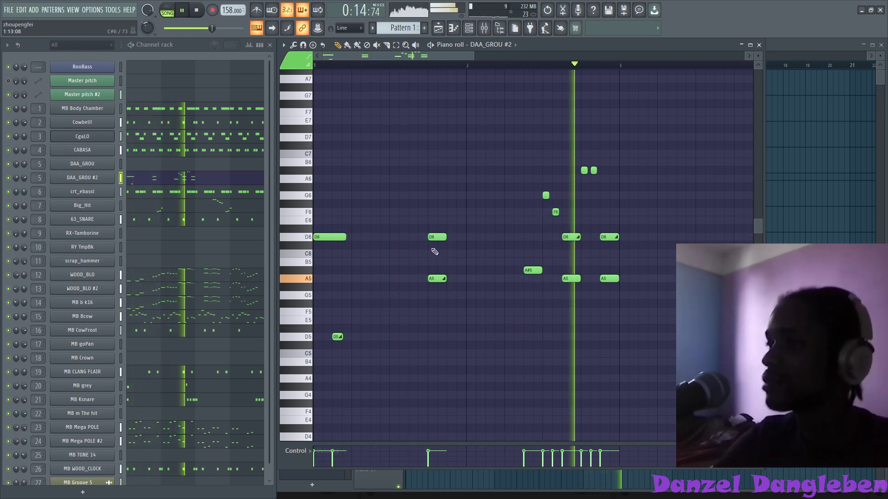
- Draw short notes at the start of bar 2: D4 with A5 at 2:01, followed by A5, A#5, A5 and D6 on successive steps
{"action": "left_click", "coordinate": [489, 353]}
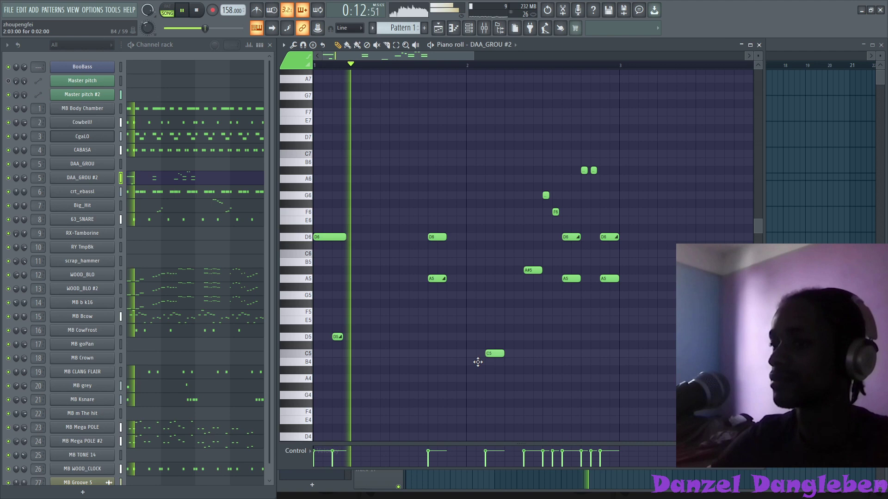
{"action": "key", "text": "space"}
{"action": "left_click_drag", "start_coordinate": [487, 354], "coordinate": [469, 420]}
{"action": "left_click_drag", "start_coordinate": [468, 337], "coordinate": [466, 262]}
{"action": "left_click", "coordinate": [478, 263]}
{"action": "left_click", "coordinate": [487, 254]}
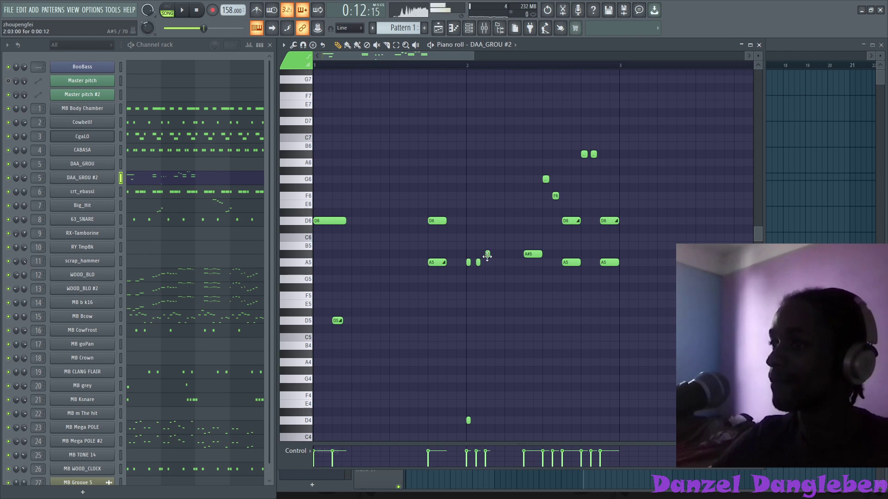
{"action": "left_click", "coordinate": [497, 262]}
{"action": "key", "text": "space"}
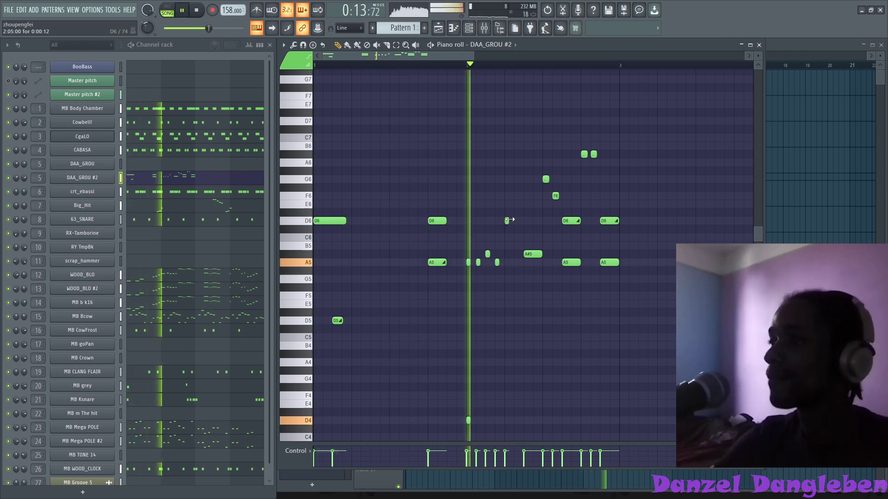
{"action": "left_click", "coordinate": [507, 220]}
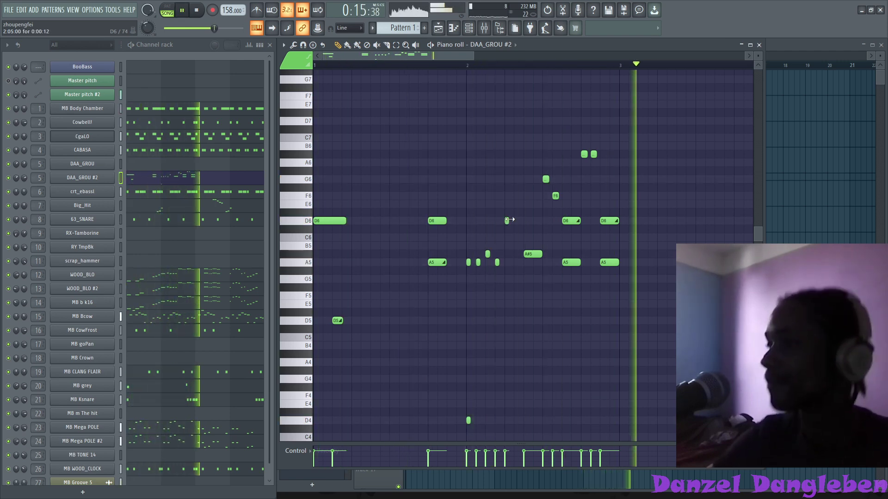
{"action": "key", "text": "space"}
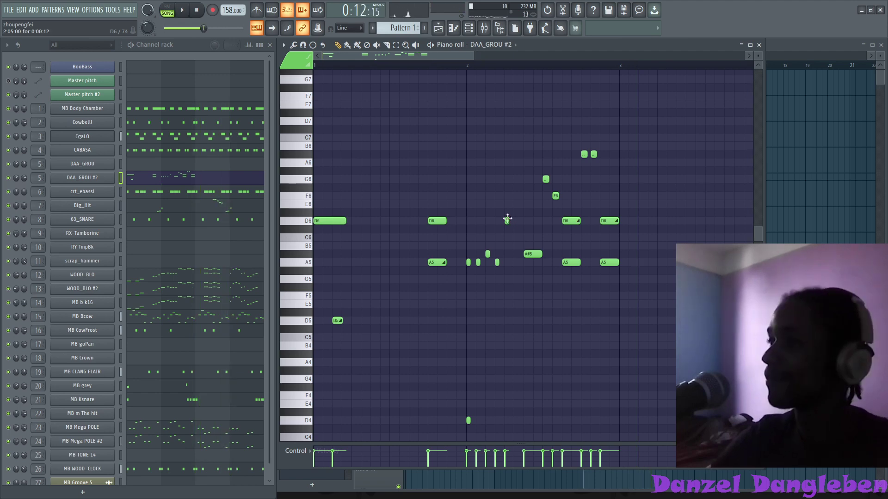
- Add a short G6 note above the D6 at 2:05 and turn it into a slide note
{"action": "left_click_drag", "start_coordinate": [508, 219], "coordinate": [507, 179]}
{"action": "double_click", "coordinate": [507, 179]}
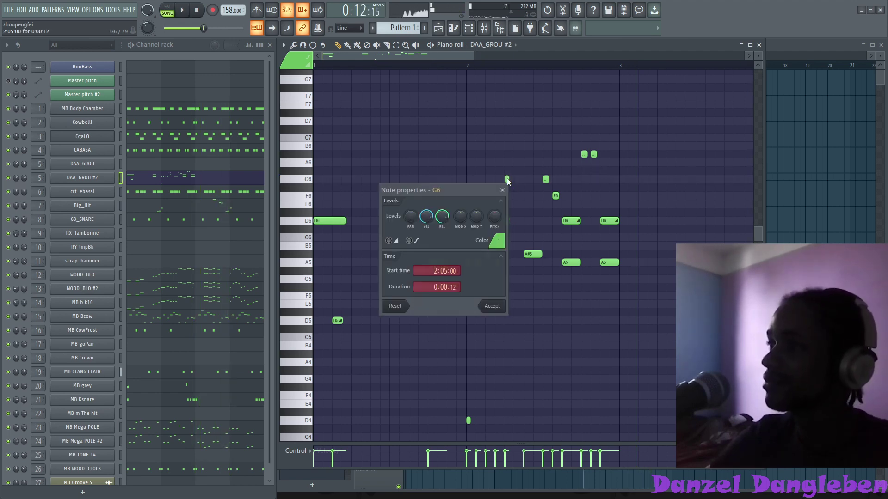
{"action": "left_click", "coordinate": [396, 240]}
{"action": "left_click", "coordinate": [491, 305]}
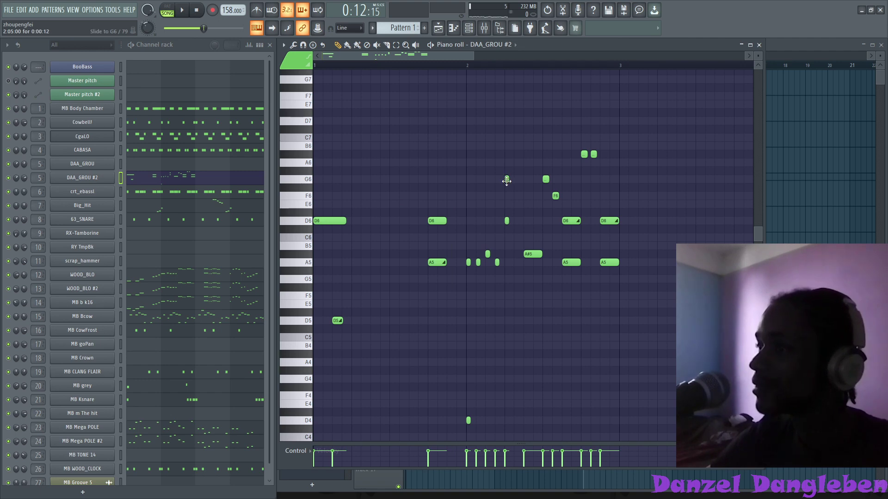
- Try shifting the slide note to F6 at 2:04 and undo the change
{"action": "left_click", "coordinate": [506, 181]}
{"action": "left_click_drag", "start_coordinate": [507, 181], "coordinate": [494, 194]}
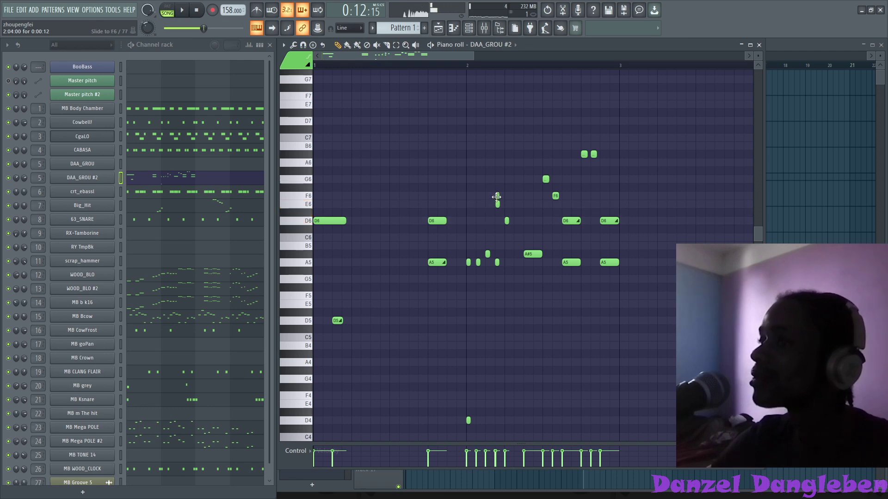
{"action": "key", "text": "ctrl+z"}
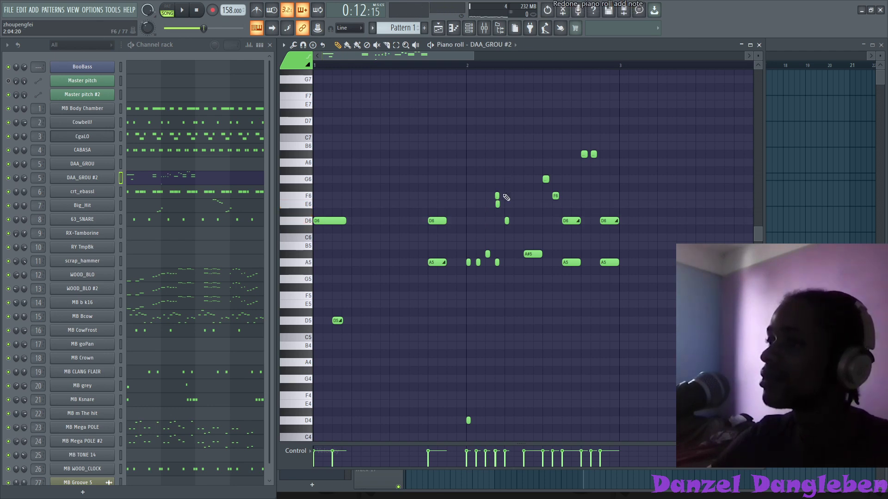
{"action": "key", "text": "ctrl+z"}
{"action": "key", "text": "ctrl+z"}
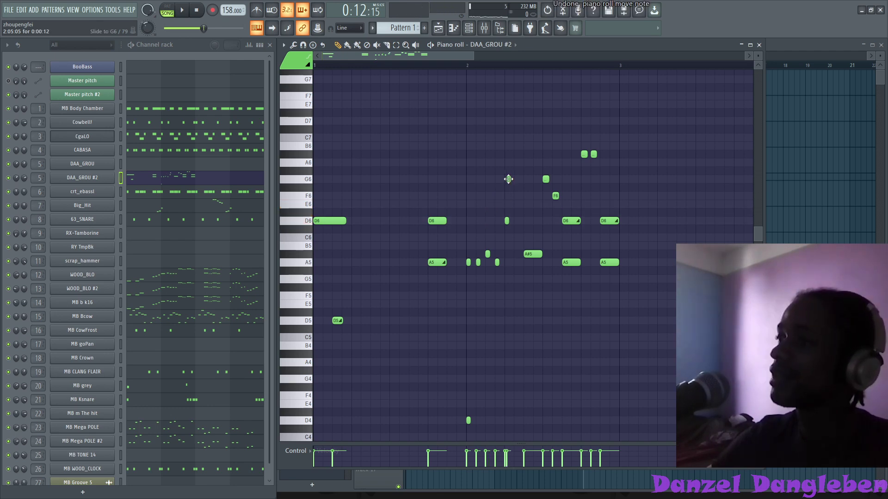
- Nudge the G6 slide note to 2:05:05, add a short D6 slide note at 2:03:05, and close the piano roll after listening
{"action": "left_click", "coordinate": [491, 237]}
{"action": "left_click_drag", "start_coordinate": [492, 237], "coordinate": [488, 218]}
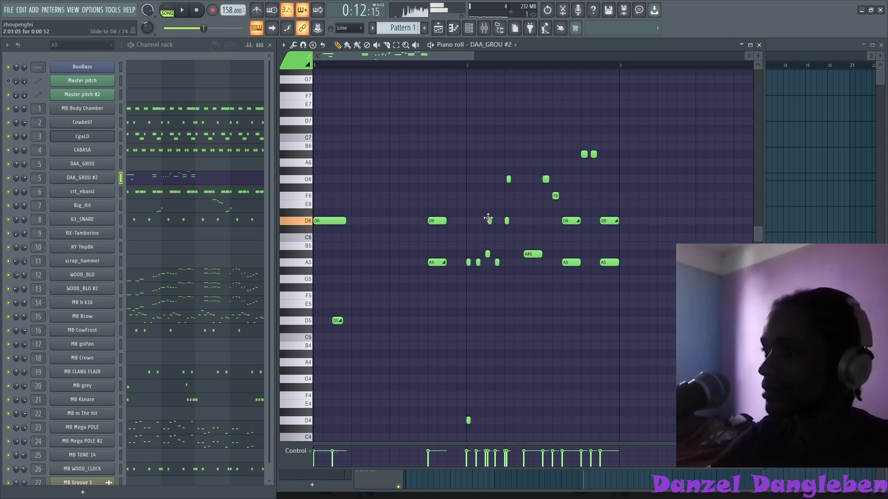
{"action": "key", "text": "space"}
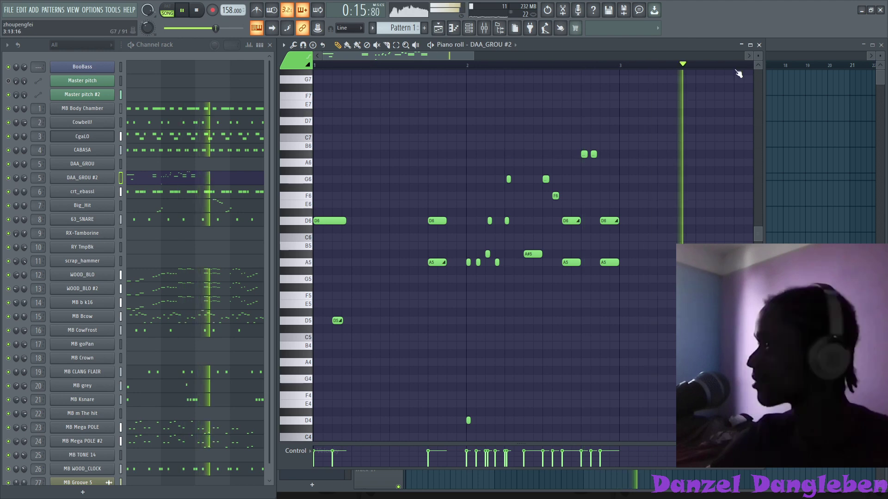
{"action": "left_click_drag", "start_coordinate": [406, 55], "coordinate": [486, 65]}
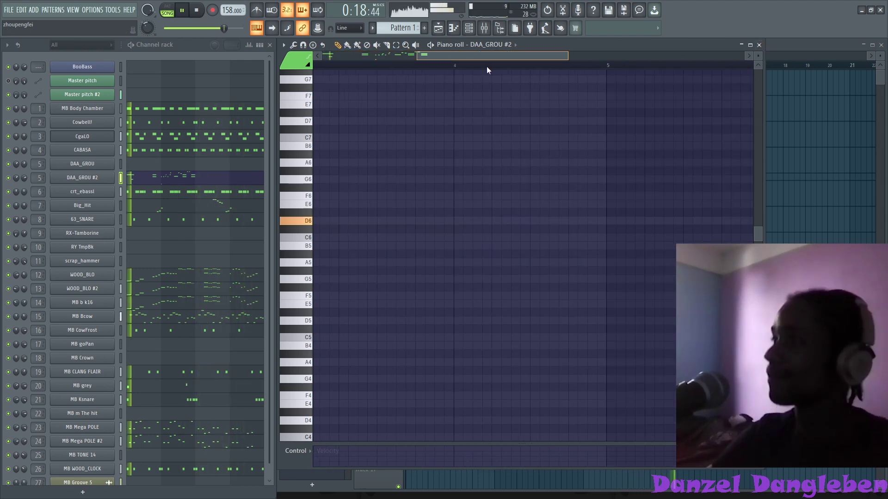
{"action": "left_click", "coordinate": [760, 45]}
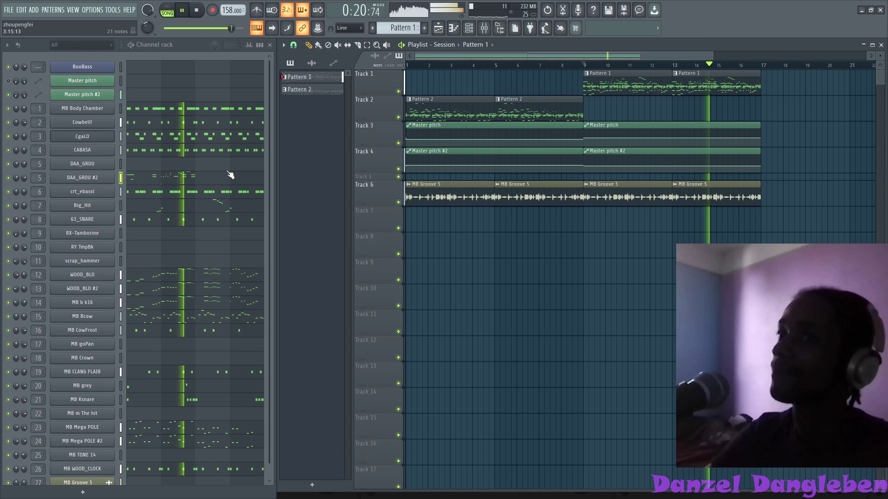
- Adjust the panning of the DAA_GROU #2 channel while the song plays
{"action": "key", "text": "space"}
{"action": "right_click", "coordinate": [24, 181]}
{"action": "key", "text": "Escape"}
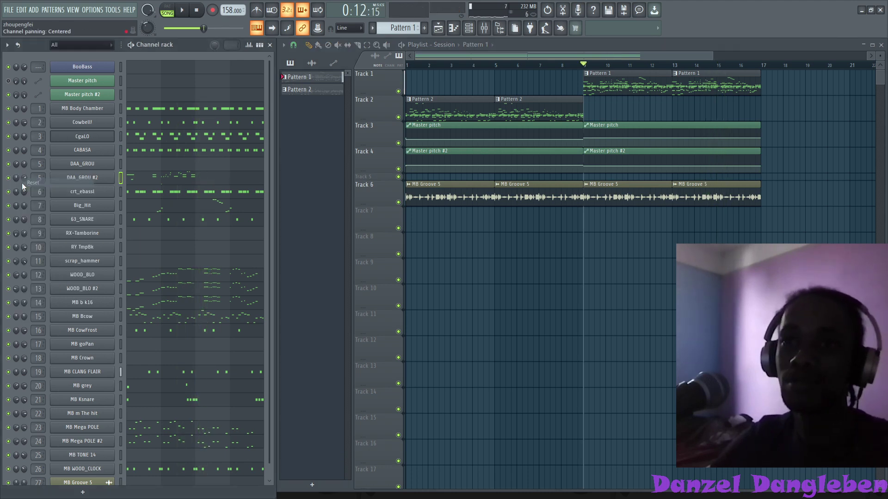
{"action": "key", "text": "space"}
{"action": "left_click_drag", "start_coordinate": [18, 177], "coordinate": [17, 193]}
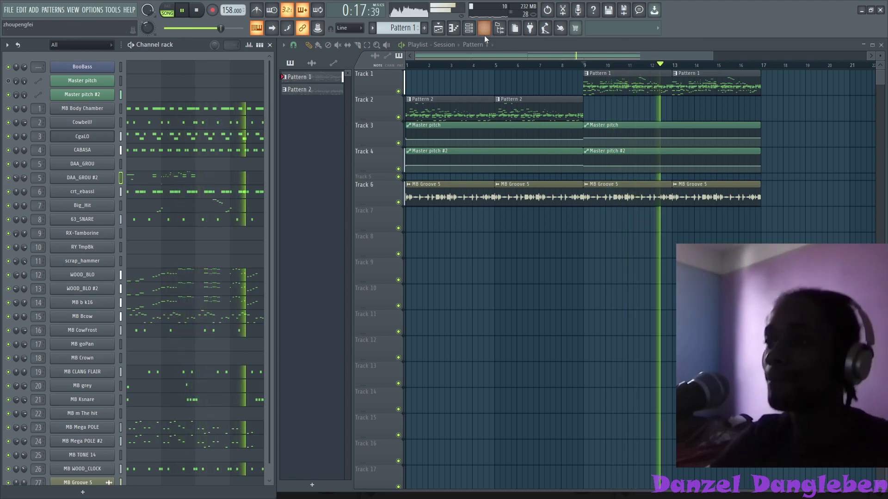
- Open the mixer and check the track levels during playback
{"action": "left_click", "coordinate": [485, 33]}
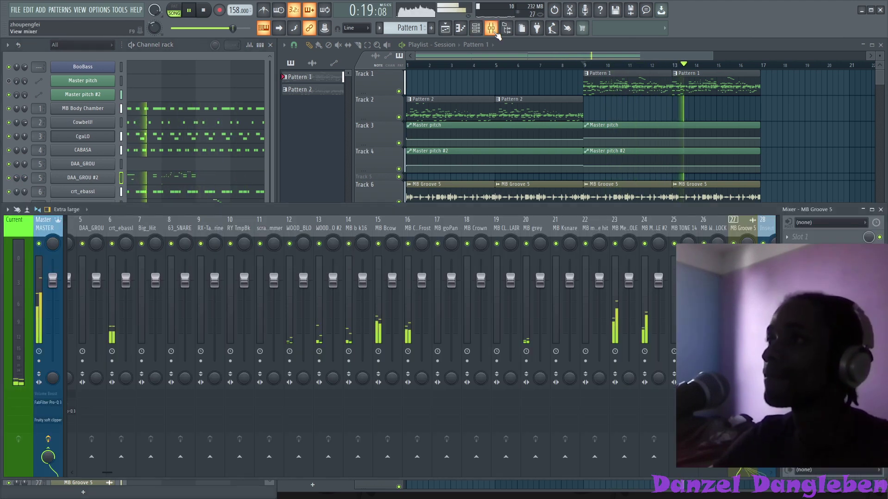
{"action": "left_click", "coordinate": [872, 12]}
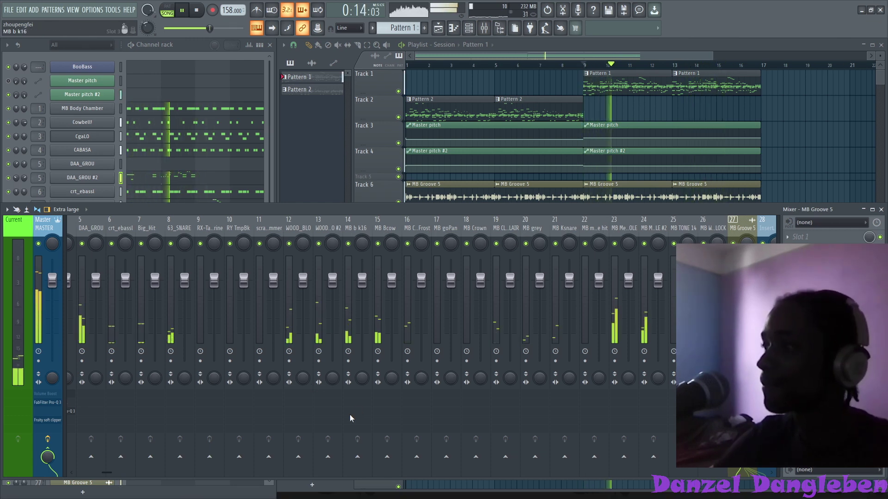
- Inspect the FabFilter Pro-Q 3 curve on the master track during playback and close the plugin window
{"action": "left_click", "coordinate": [44, 223]}
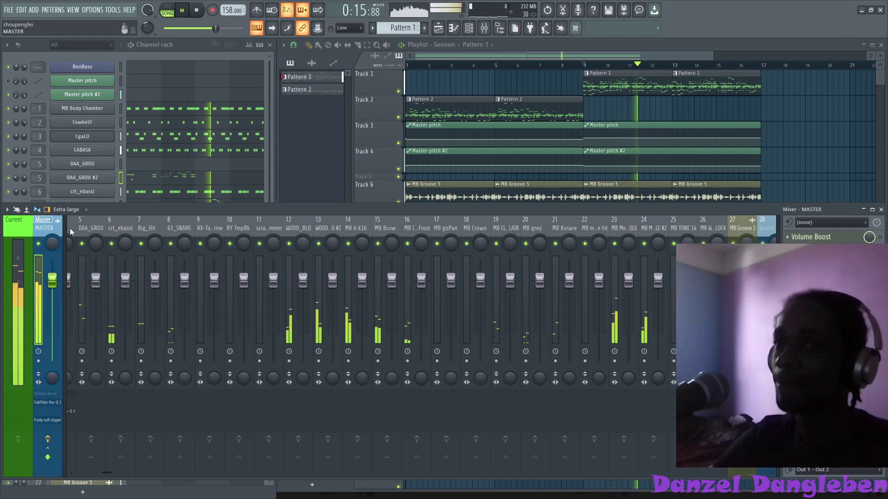
{"action": "left_click", "coordinate": [48, 402]}
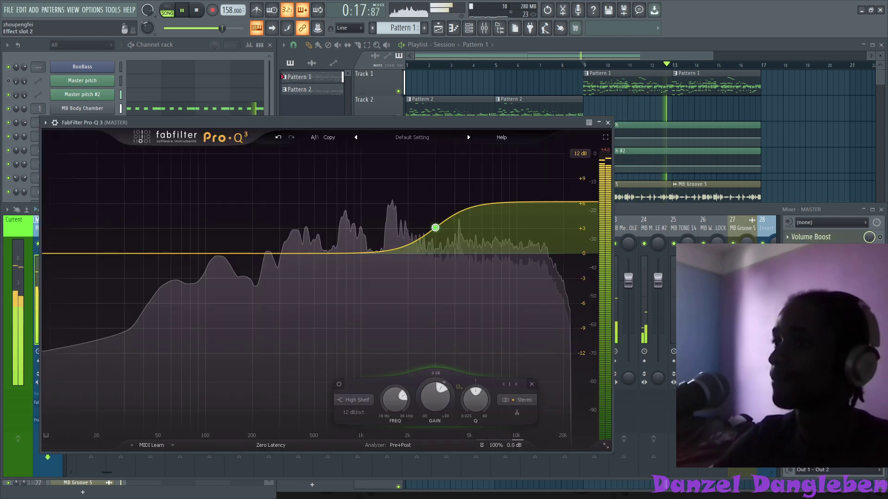
{"action": "left_click", "coordinate": [608, 122]}
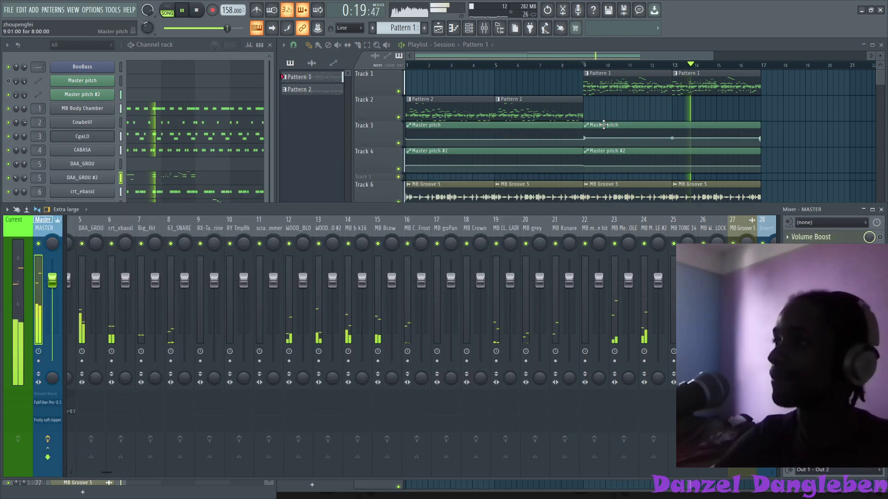
- Adjust the volume of the crt_ebassl channel while listening to the song
{"action": "left_click_drag", "start_coordinate": [106, 472], "coordinate": [72, 476]}
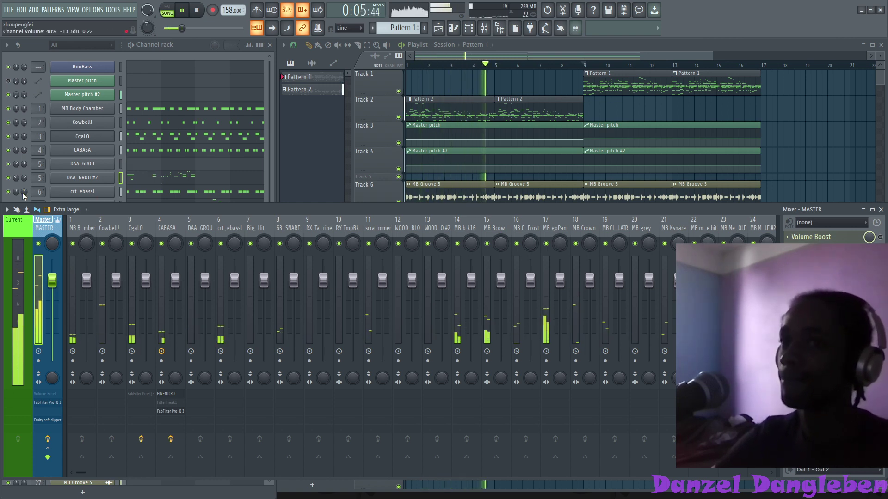
{"action": "left_click_drag", "start_coordinate": [24, 192], "coordinate": [24, 191]}
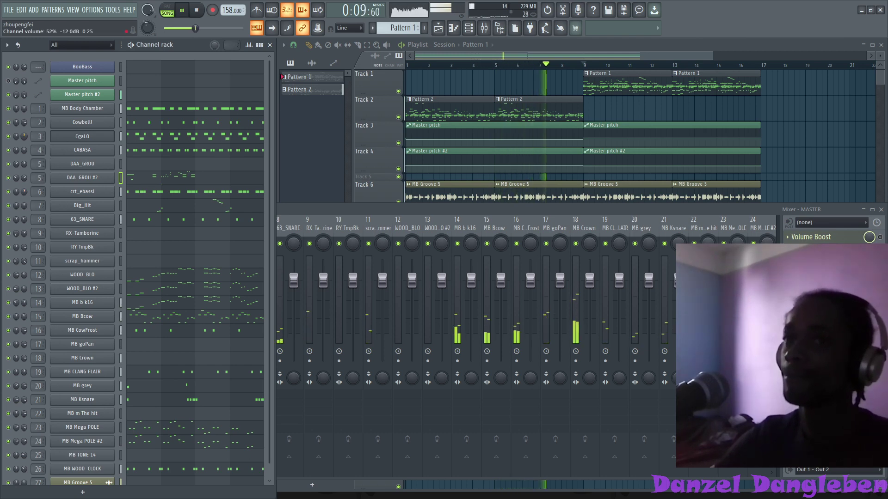
- Examine the CgaLO channel's precomputed effects, including the ring modulation frequency and filter cutoff, and close its settings
{"action": "left_click", "coordinate": [82, 137]}
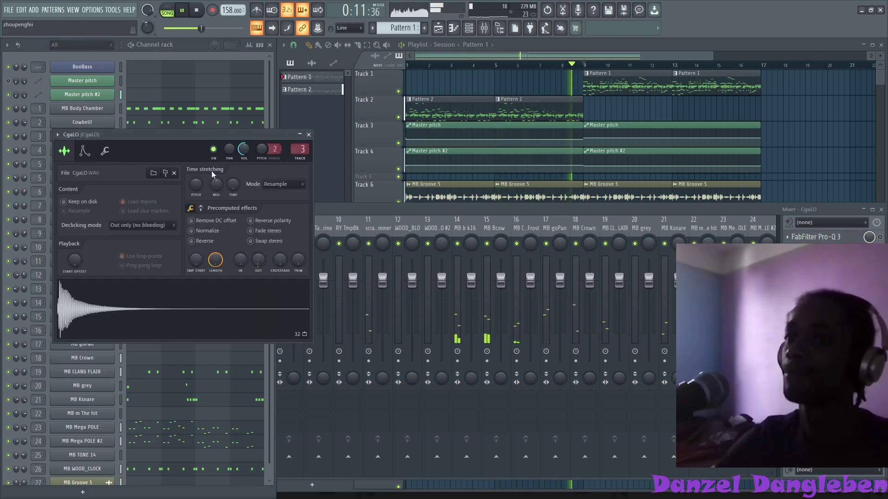
{"action": "left_click", "coordinate": [203, 209]}
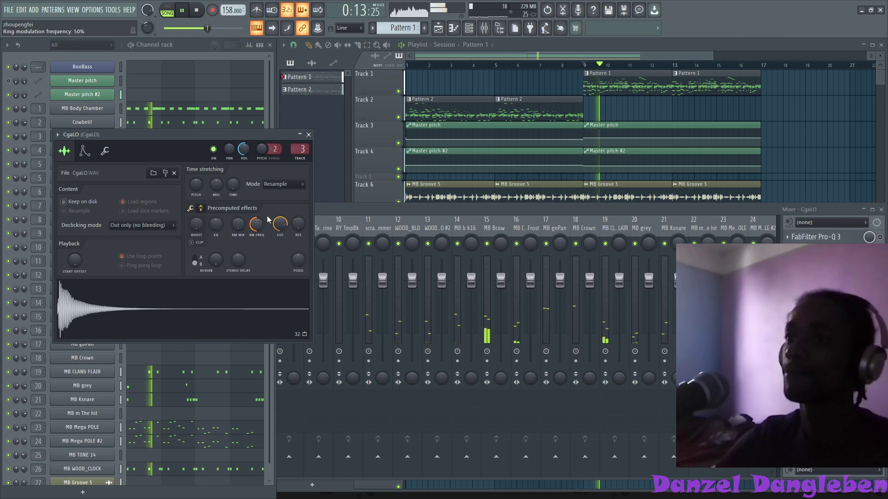
{"action": "left_click", "coordinate": [309, 134]}
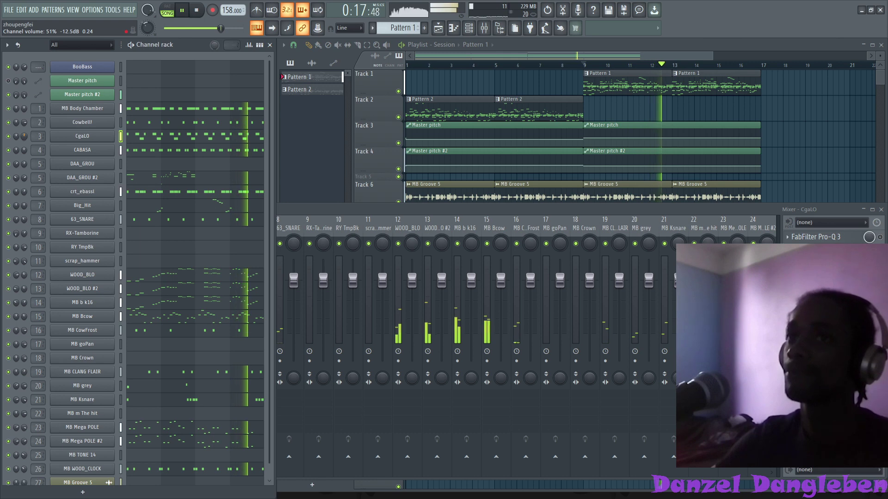
{"action": "left_click", "coordinate": [82, 137]}
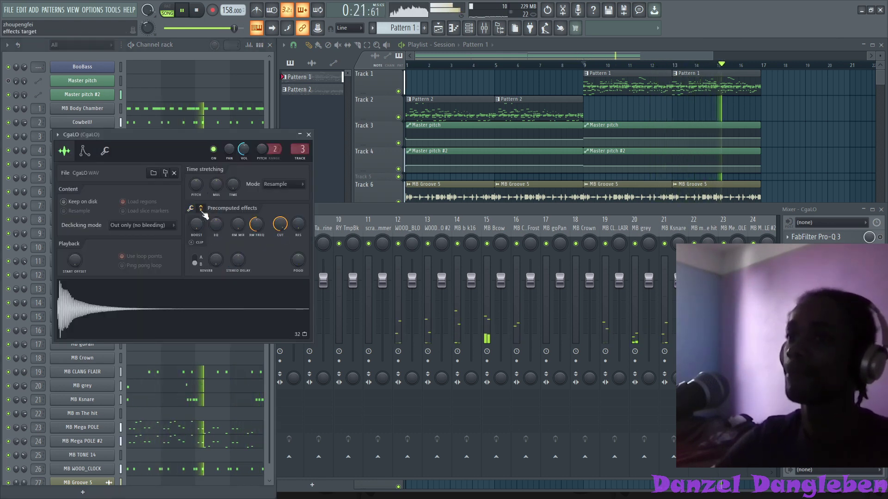
{"action": "left_click", "coordinate": [200, 208]}
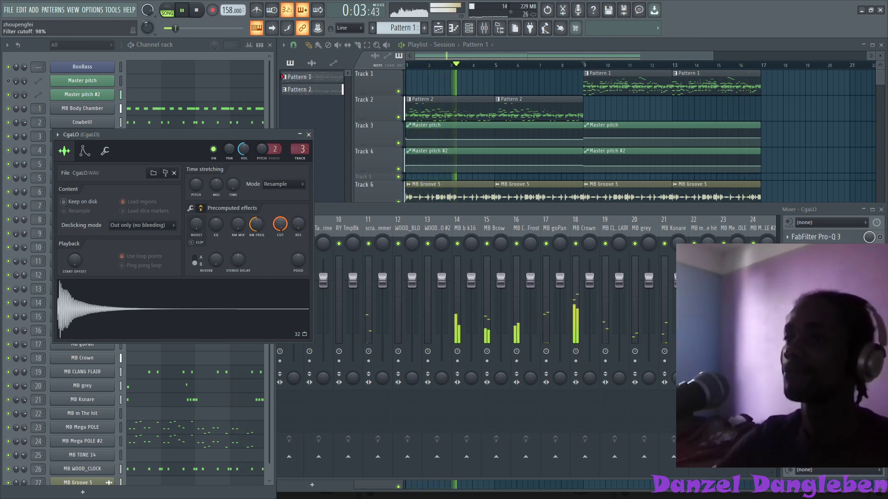
{"action": "left_click", "coordinate": [308, 134]}
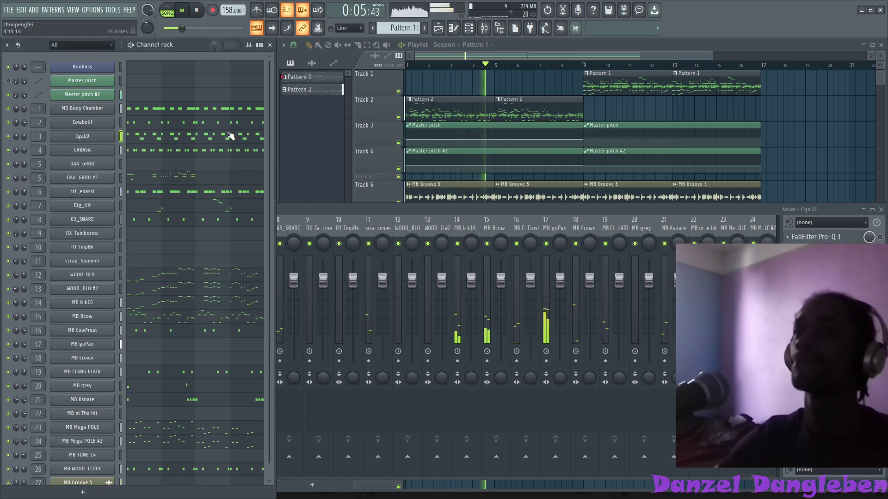
- Save the project in the My Bouyon Riddims folder, naming it with the artist's name followed by "- CoreFrame"
{"action": "key", "text": "ctrl+shift+s"}
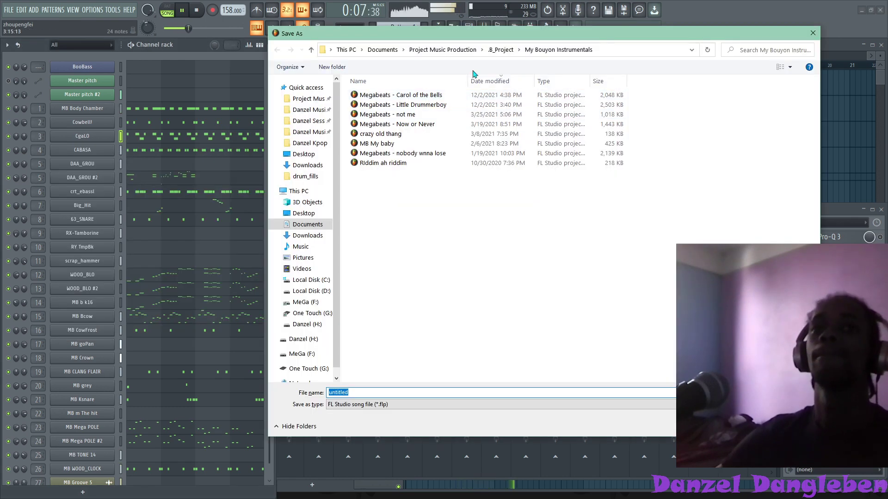
{"action": "left_click", "coordinate": [500, 49]}
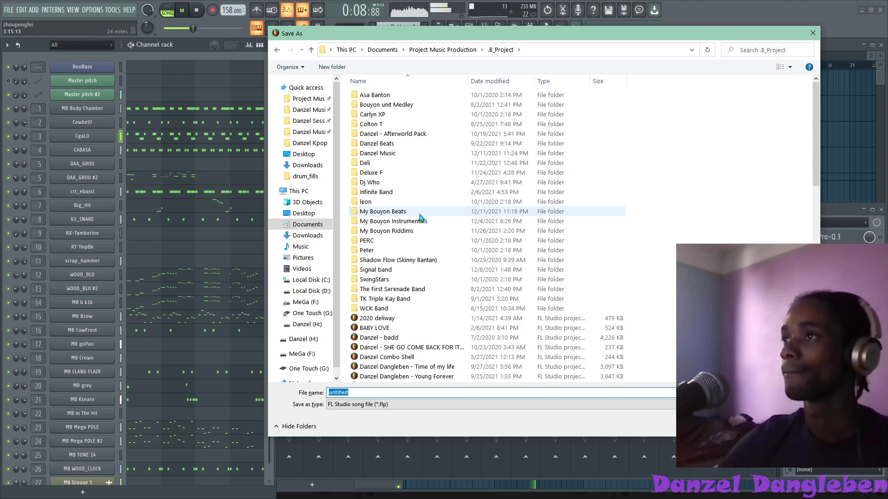
{"action": "double_click", "coordinate": [418, 230]}
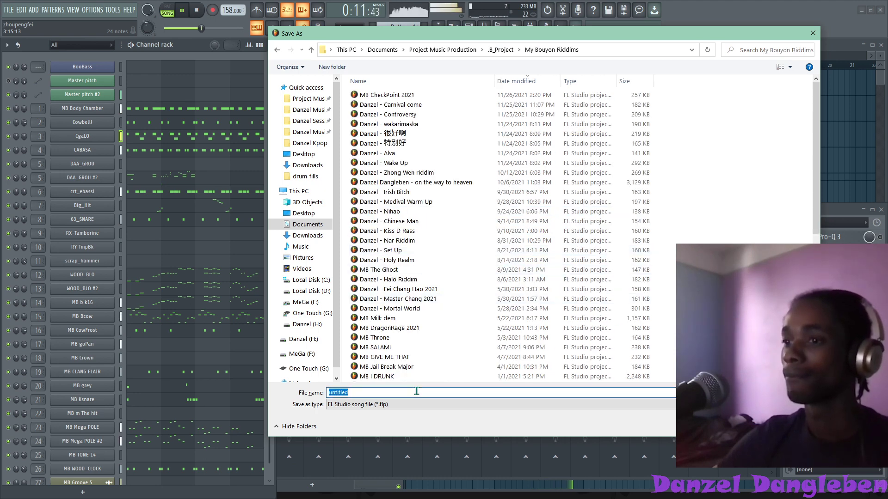
{"action": "type", "text": "Daz"}
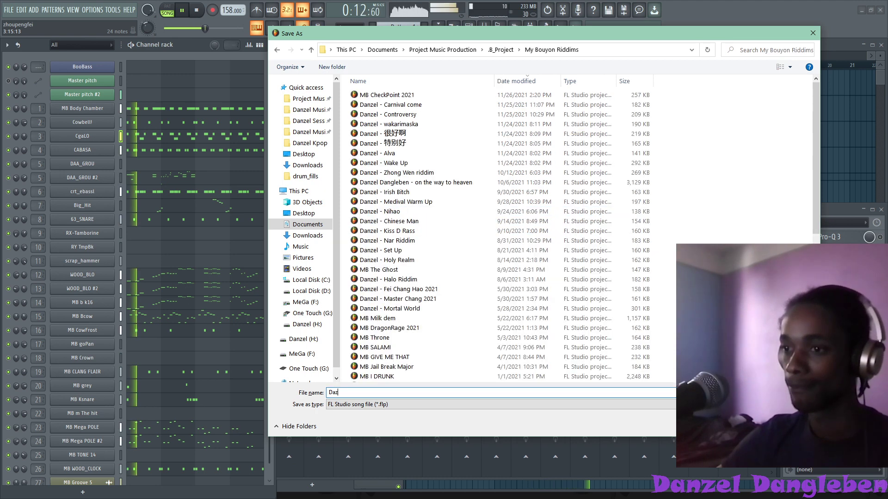
{"action": "key", "text": "BackSpace"}
{"action": "type", "text": "nzel -"}
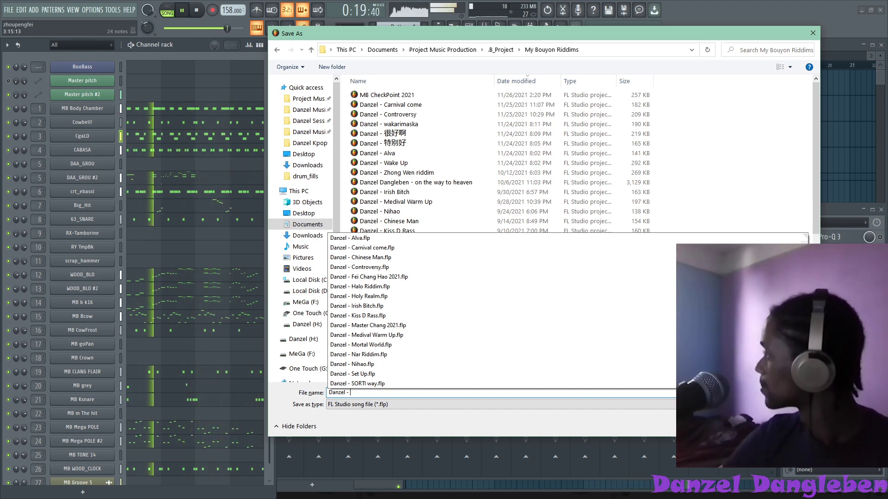
{"action": "type", "text": "Core"}
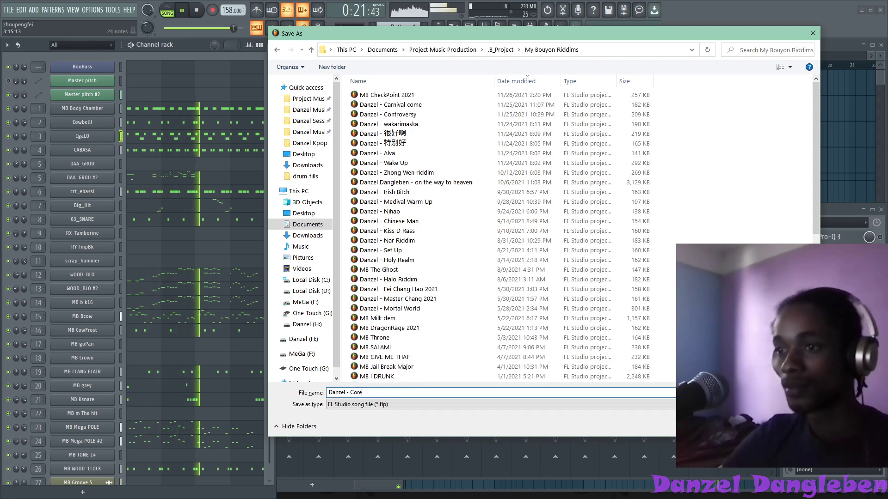
{"action": "type", "text": "Fram"}
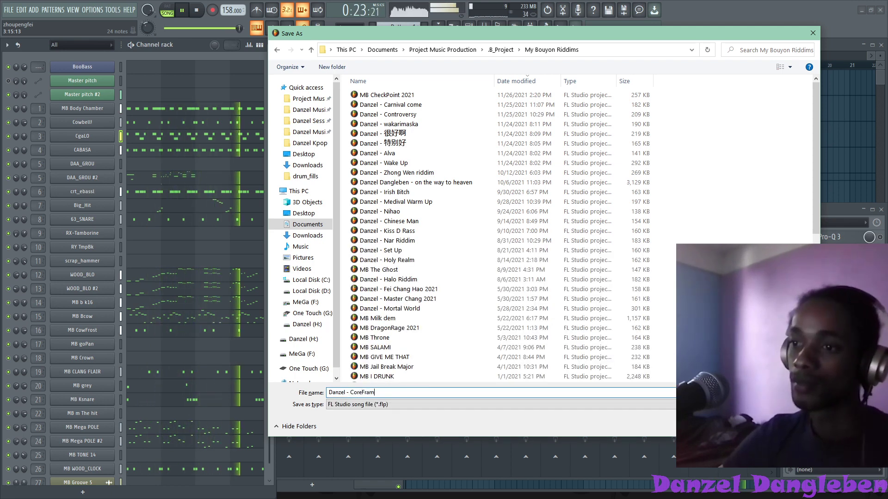
{"action": "type", "text": "e"}
{"action": "key", "text": "Return"}
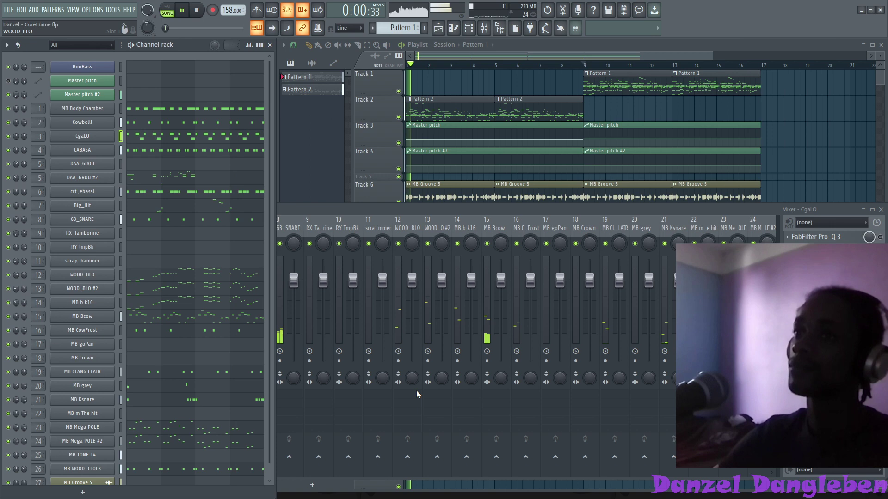
- Stop playback, select all playlist clips, and clone the Session arrangement under the name "Export Session"
{"action": "key", "text": "space"}
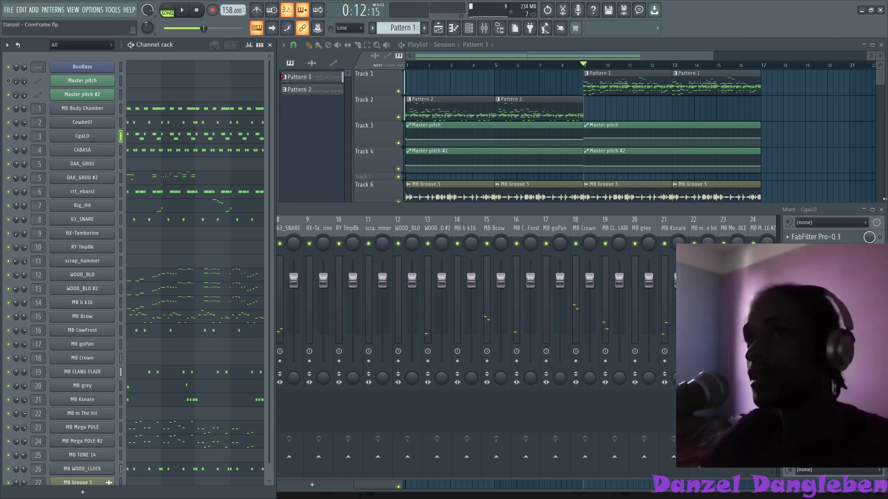
{"action": "key", "text": "F9"}
{"action": "key", "text": "ctrl+a"}
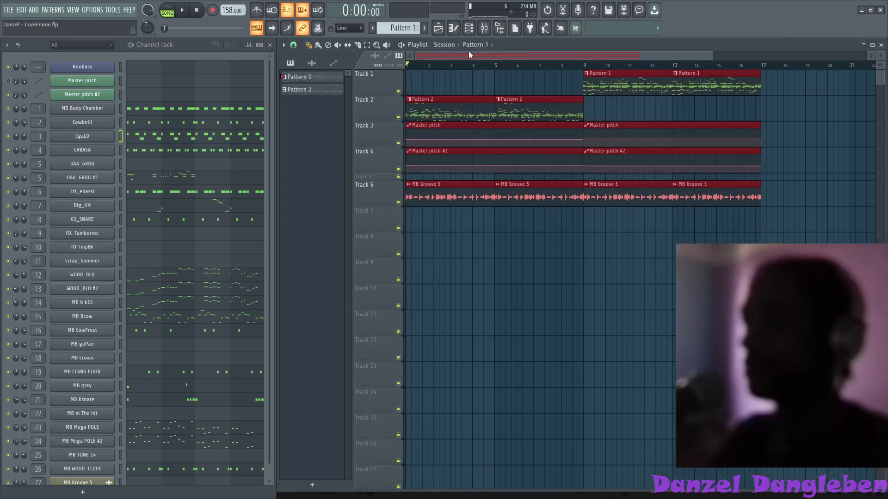
{"action": "left_click", "coordinate": [444, 45]}
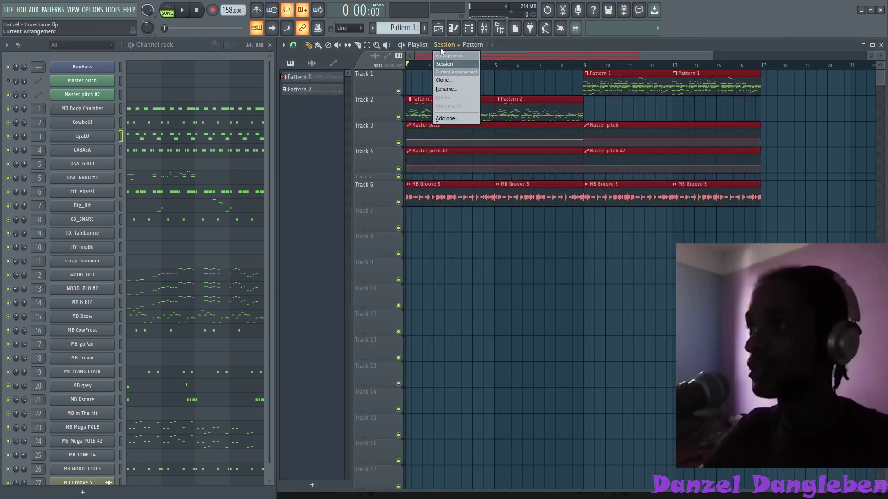
{"action": "left_click", "coordinate": [456, 81]}
{"action": "type", "text": "Export Sis"}
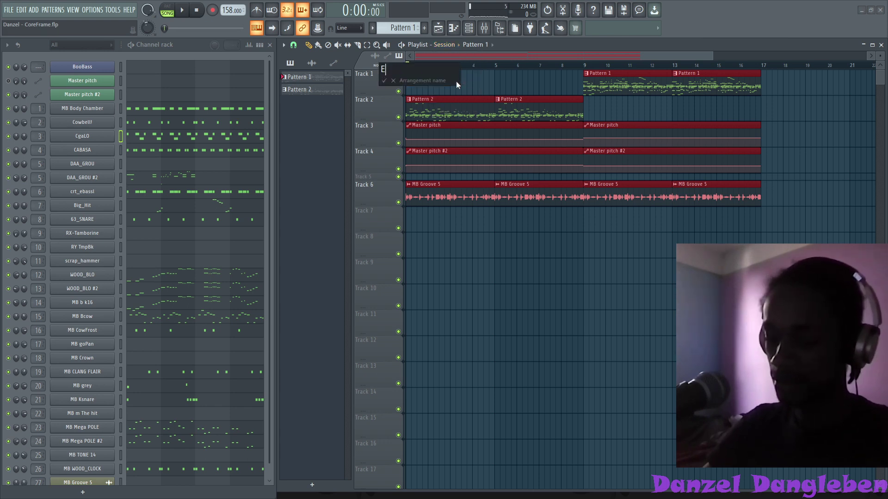
{"action": "key", "text": "BackSpace"}
{"action": "key", "text": "BackSpace"}
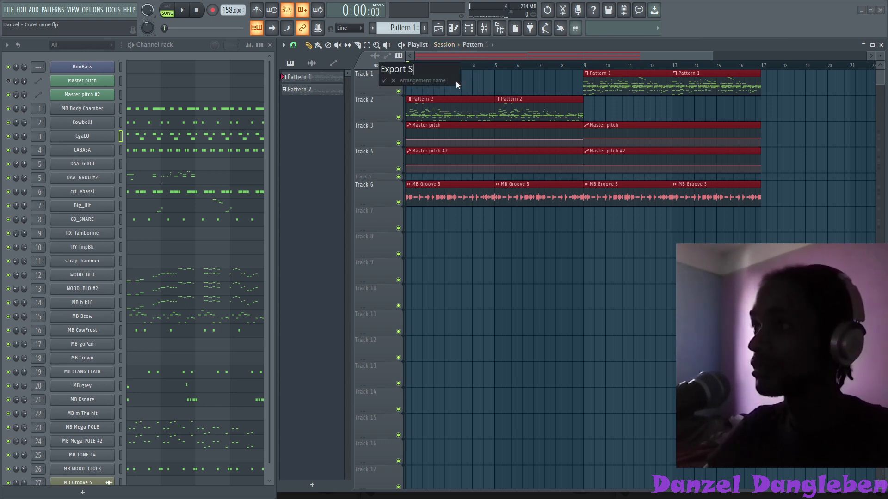
{"action": "type", "text": "ess"}
{"action": "key", "text": "Return"}
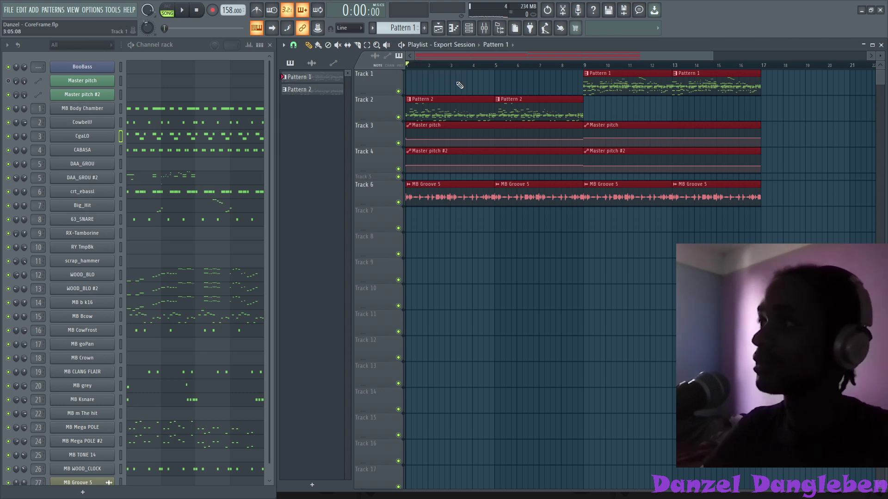
- Duplicate the full set of selected clips three times end to end, extending the Export Session arrangement to bar 65
{"action": "left_click_drag", "start_coordinate": [708, 55], "coordinate": [795, 54]}
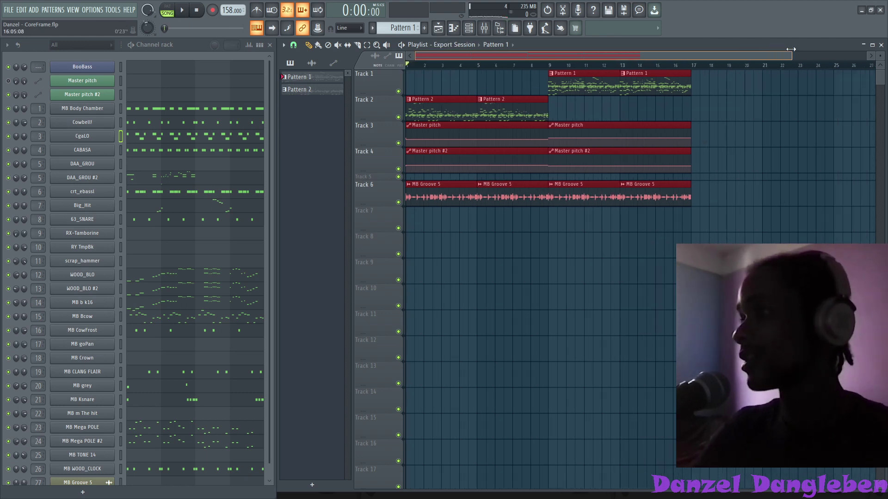
{"action": "key", "text": "ctrl+b"}
{"action": "key", "text": "ctrl+b"}
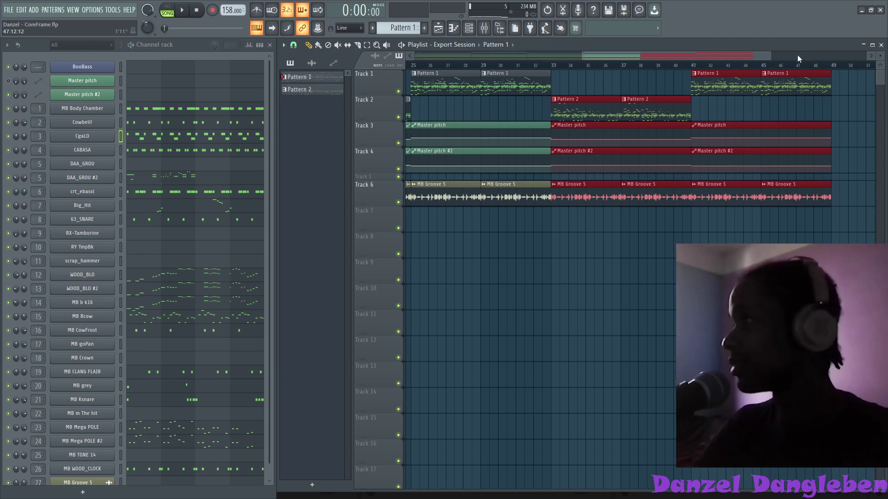
{"action": "left_click_drag", "start_coordinate": [769, 54], "coordinate": [865, 54]}
{"action": "left_click_drag", "start_coordinate": [723, 53], "coordinate": [509, 52]}
{"action": "key", "text": "ctrl+b"}
{"action": "left_click_drag", "start_coordinate": [801, 54], "coordinate": [445, 45]}
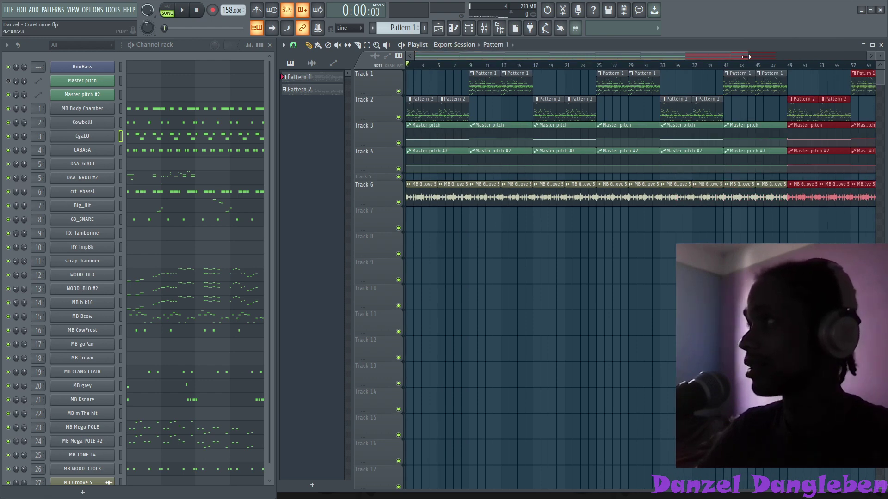
{"action": "left_click_drag", "start_coordinate": [747, 55], "coordinate": [806, 48]}
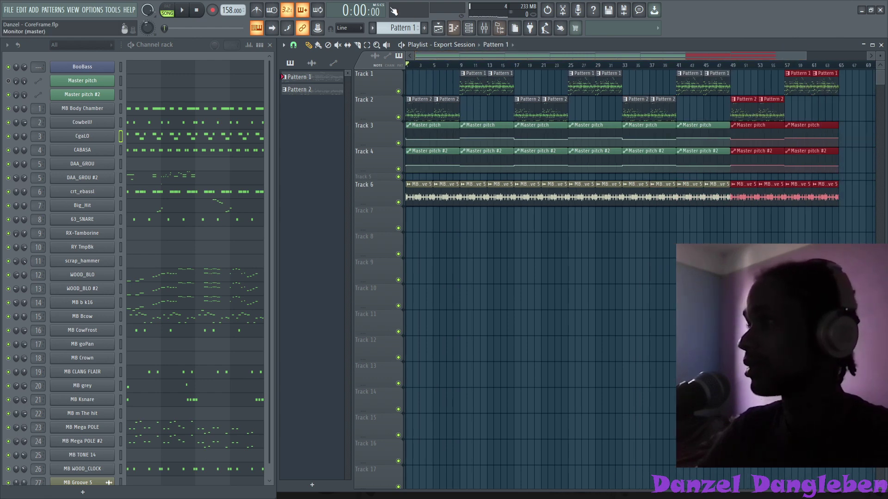
- Review the clips in the original Session arrangement and return to Export Session for a brief playback check
{"action": "left_click", "coordinate": [455, 44]}
{"action": "left_click", "coordinate": [459, 59]}
{"action": "key", "text": "ctrl+d"}
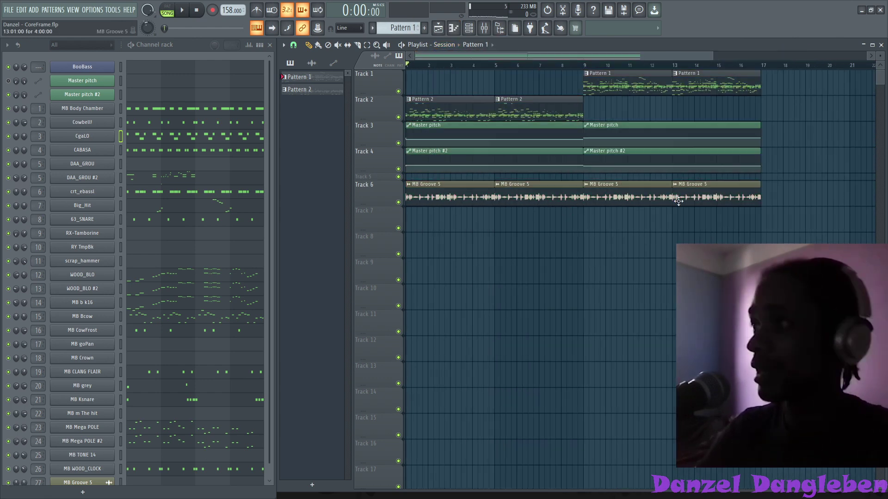
{"action": "left_click_drag", "start_coordinate": [760, 245], "coordinate": [280, 73]}
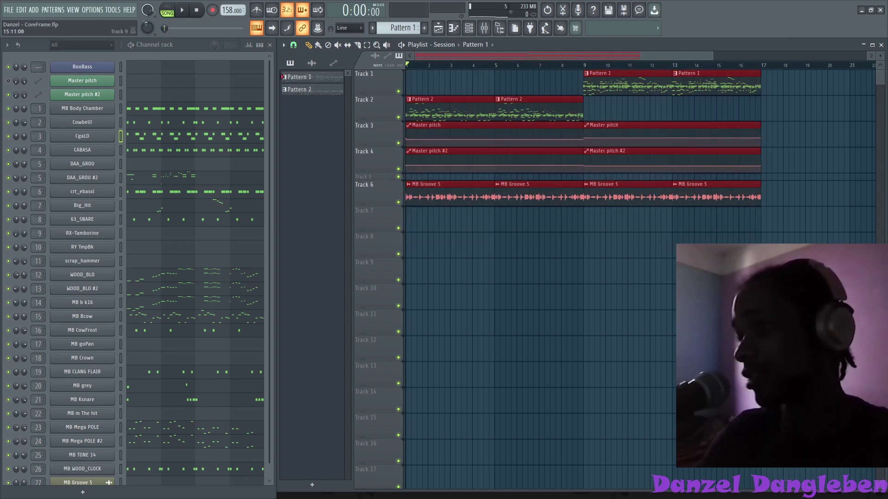
{"action": "left_click", "coordinate": [446, 45]}
{"action": "left_click", "coordinate": [456, 73]}
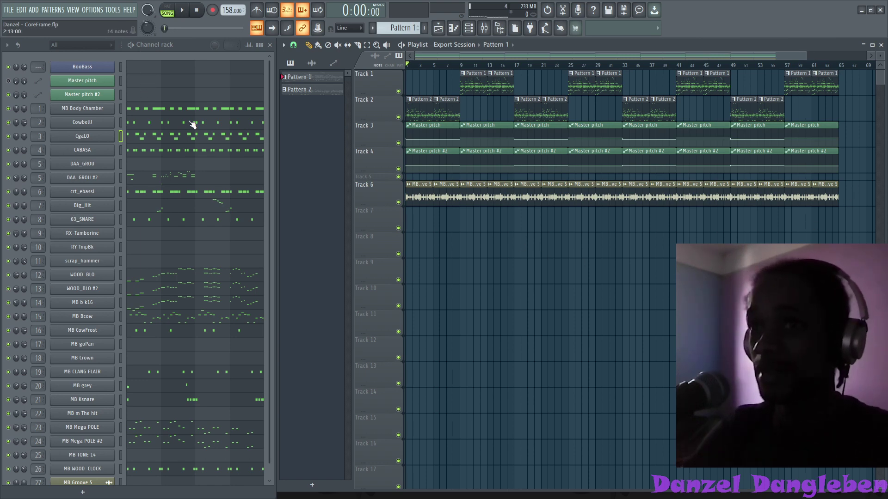
{"action": "key", "text": "space"}
{"action": "key", "text": "space"}
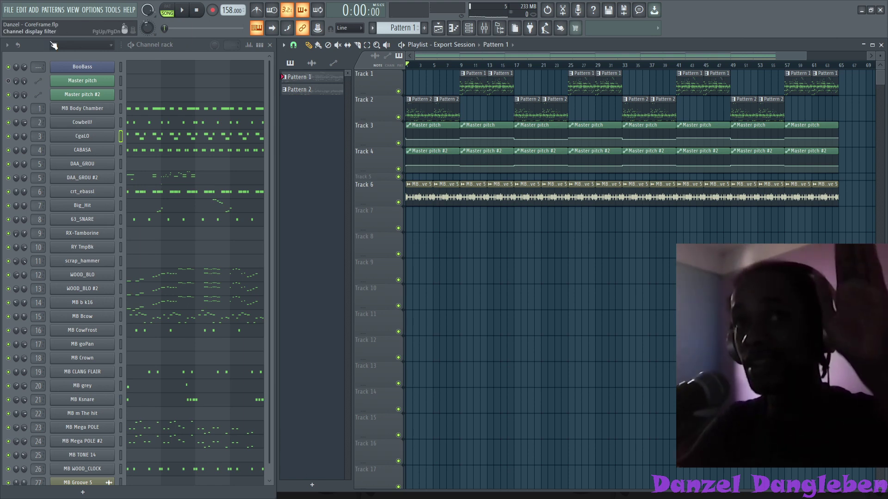
- Switch to Firefox and show the artist's Spotify page, the Forest of Ashes page on Apple Music, and the Sellfy store
{"action": "key", "text": "alt+Tab"}
{"action": "key", "text": "alt+Tab"}
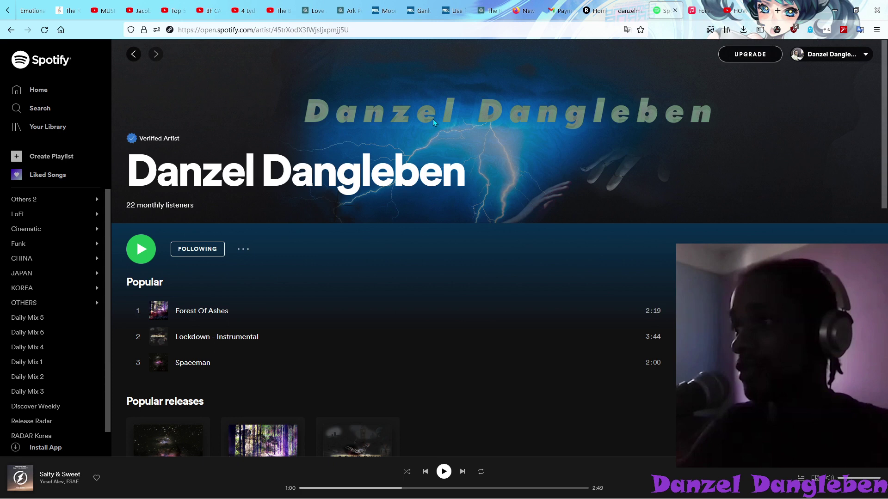
{"action": "left_click", "coordinate": [706, 6]}
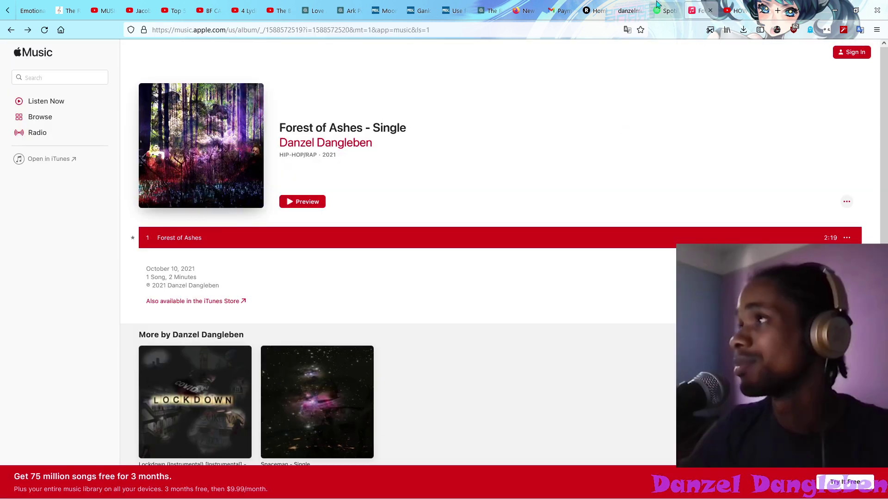
{"action": "left_click", "coordinate": [629, 6]}
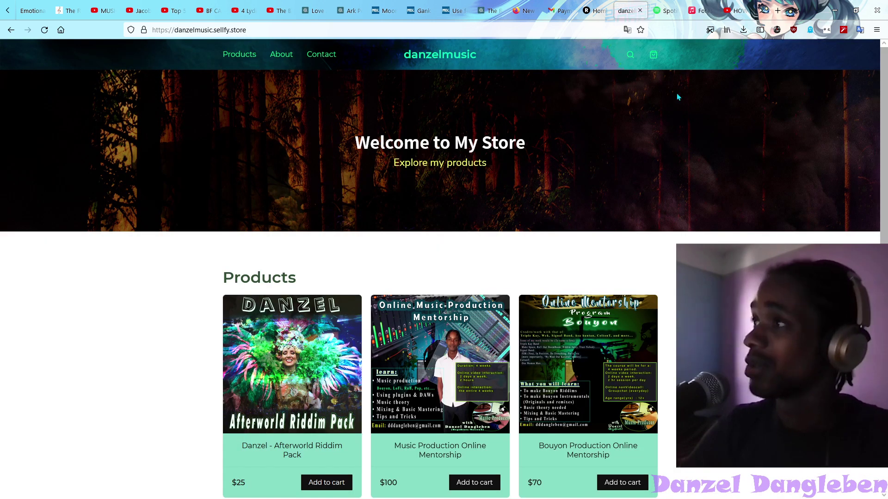
- Open the artist's YouTube channel in place of the Restream page and follow the Linktree link in its banner
{"action": "left_click", "coordinate": [589, 6]}
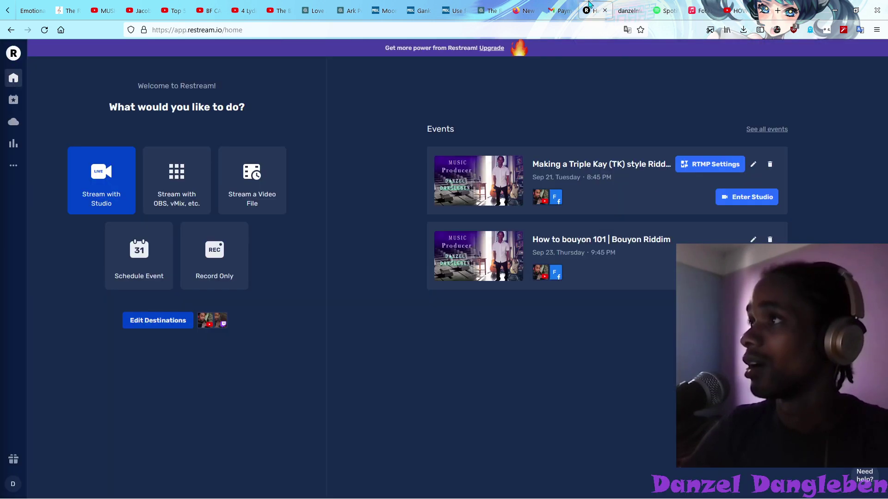
{"action": "left_click", "coordinate": [516, 25]}
{"action": "type", "text": "youtube.com/c"}
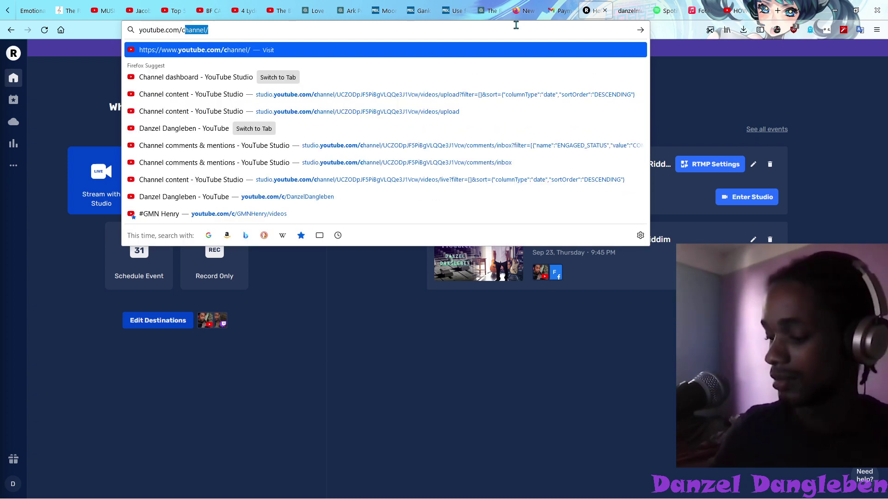
{"action": "type", "text": "/D"}
{"action": "key", "text": "Return"}
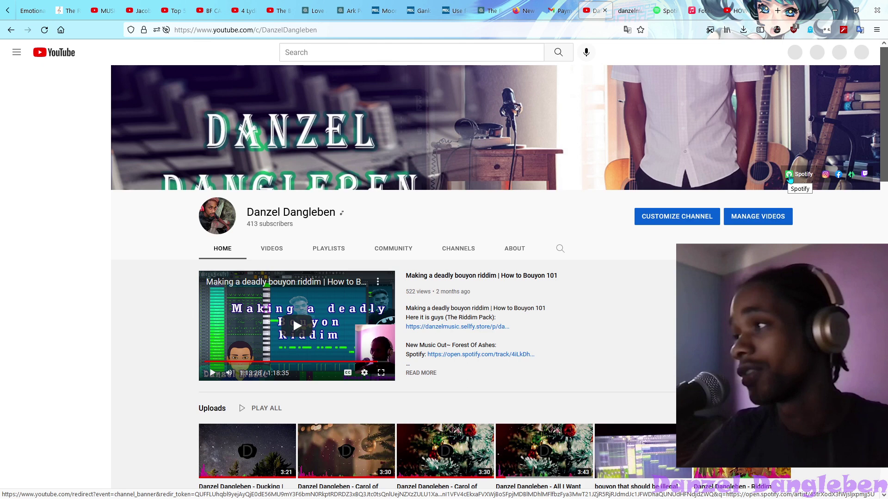
{"action": "left_click", "coordinate": [853, 175]}
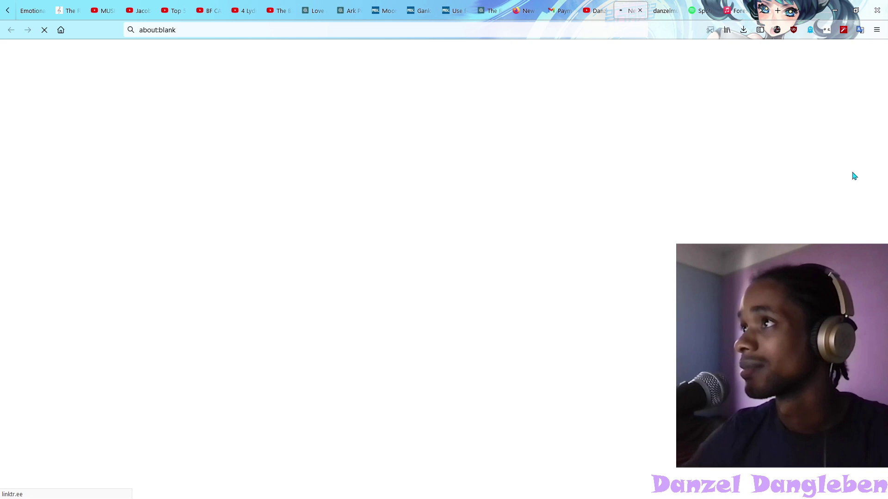